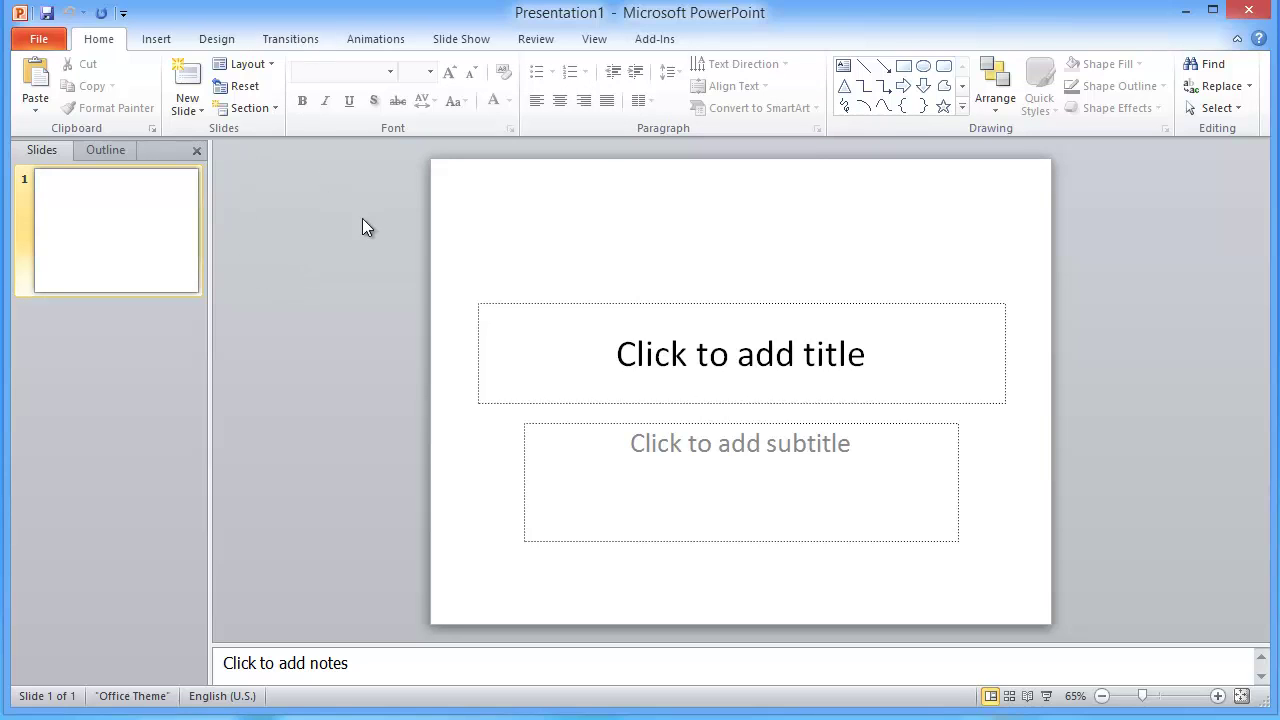
Click into and out of the title placeholder, then search apps for 'power' and return to PowerPoint.
left_click(638, 335)
left_click(268, 226)
key("super+q")
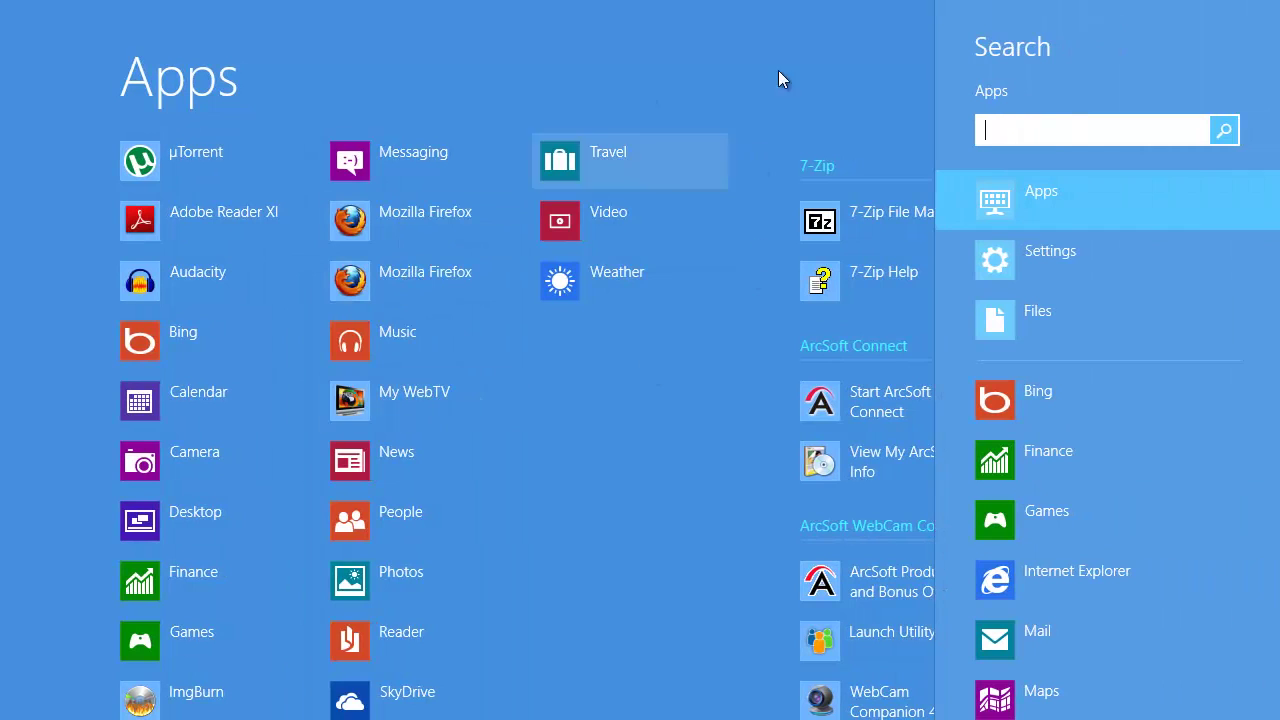
type("powe")
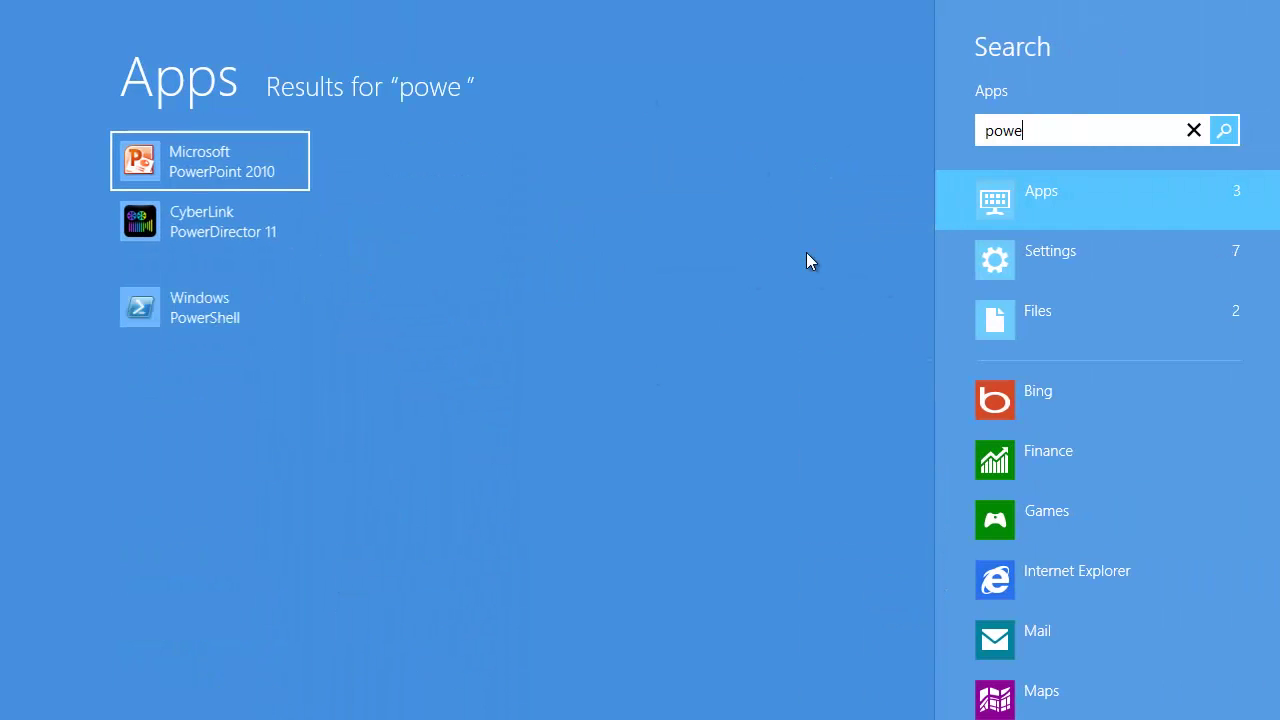
type("r")
key("Escape")
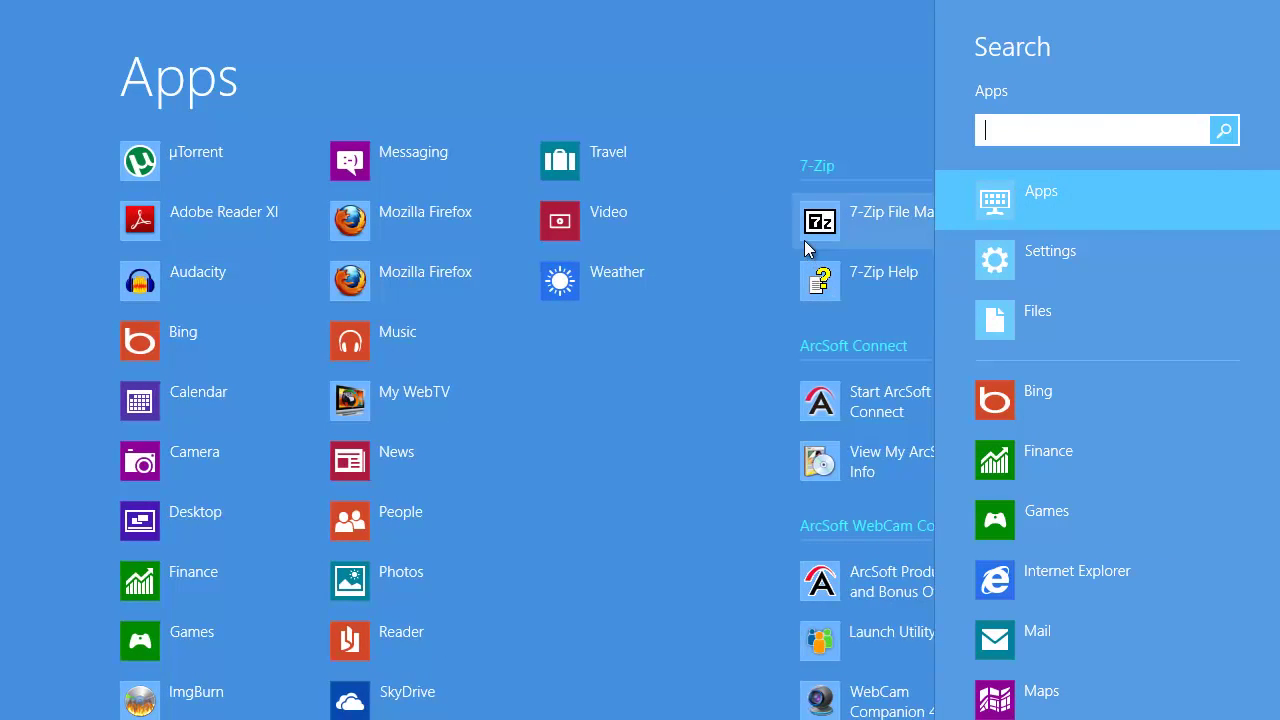
key("Escape")
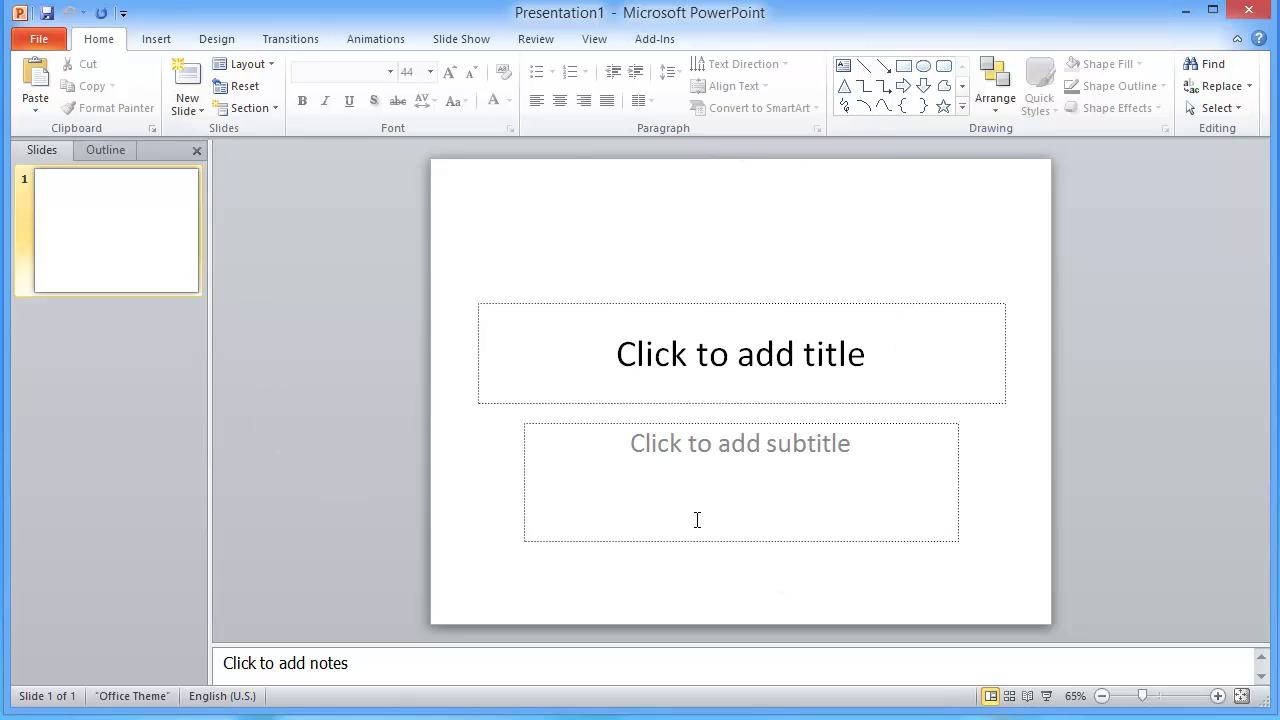
Tour the ribbon tabs from Insert to Add-Ins, back to Home, then show the File backstage's recent lists.
left_click(379, 669)
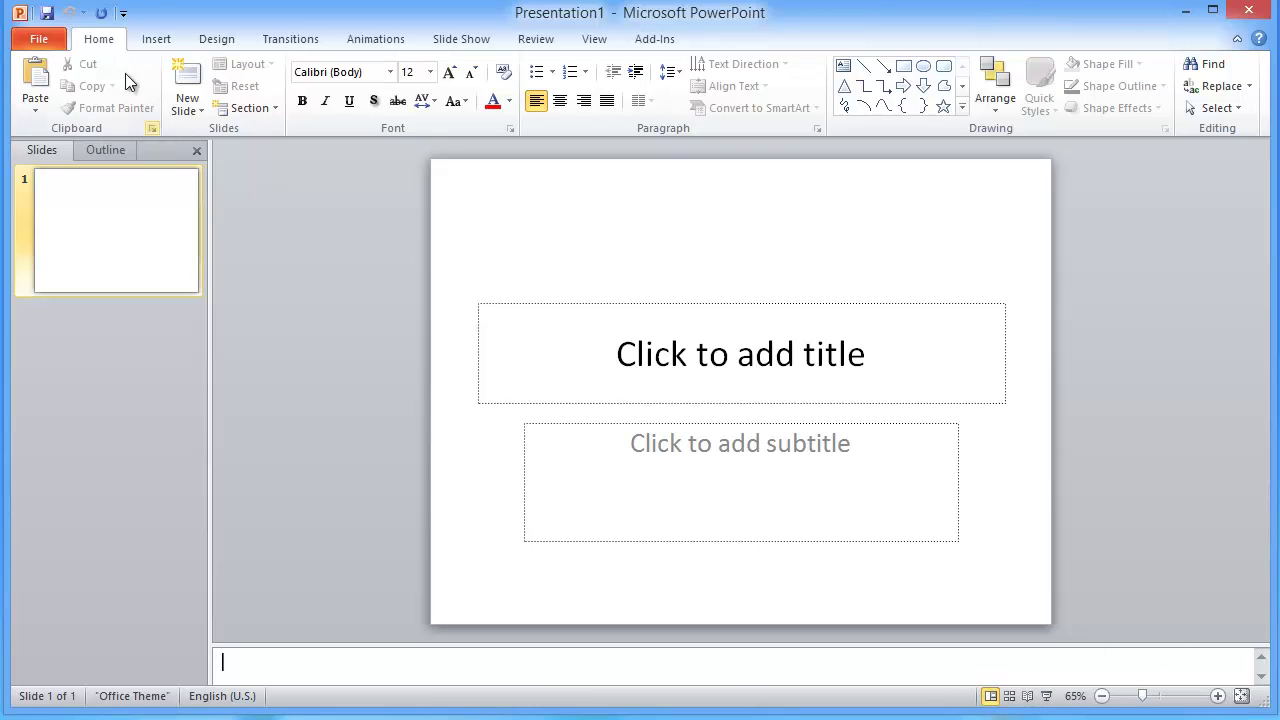
left_click(171, 39)
left_click(215, 39)
left_click(277, 39)
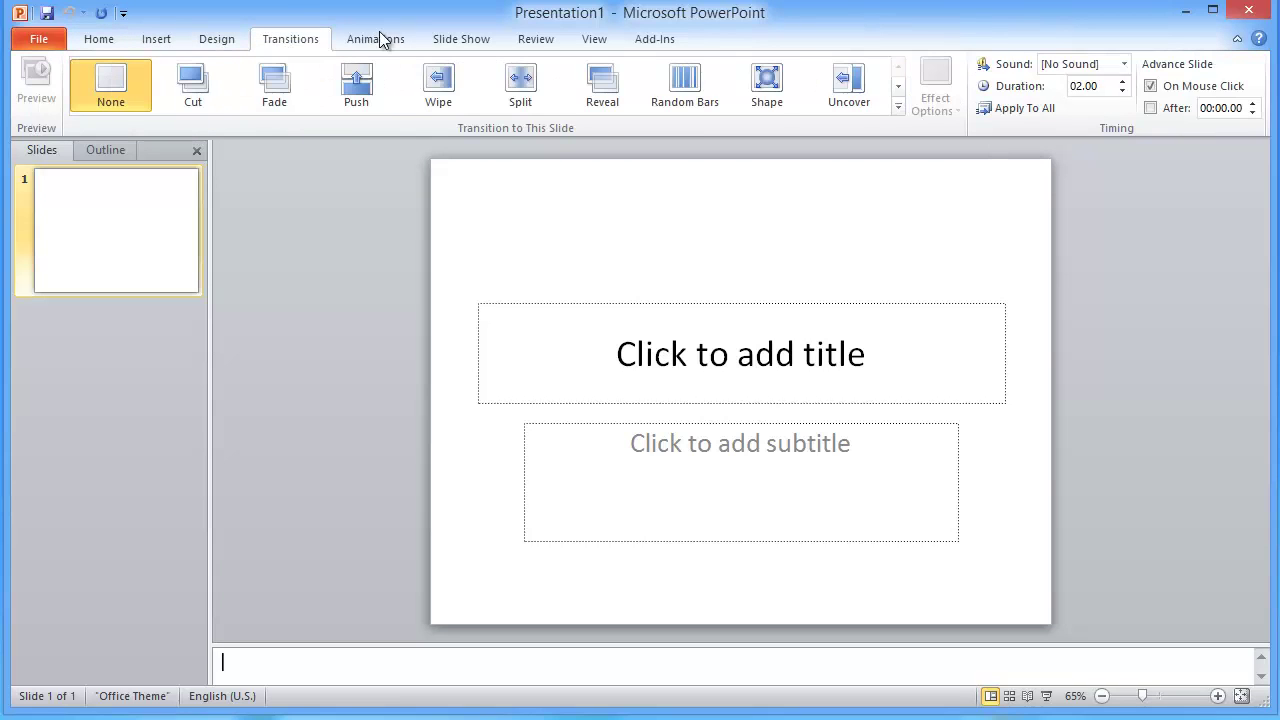
left_click(379, 38)
left_click(445, 40)
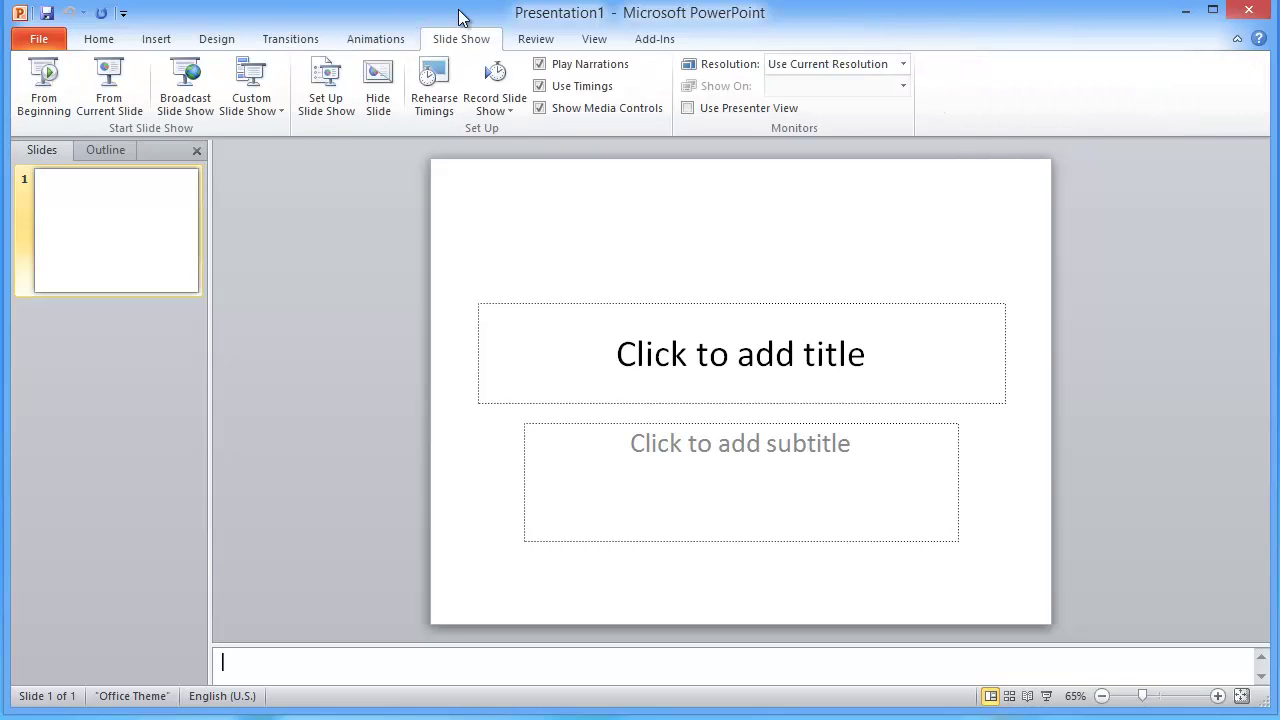
left_click(563, 38)
left_click(594, 38)
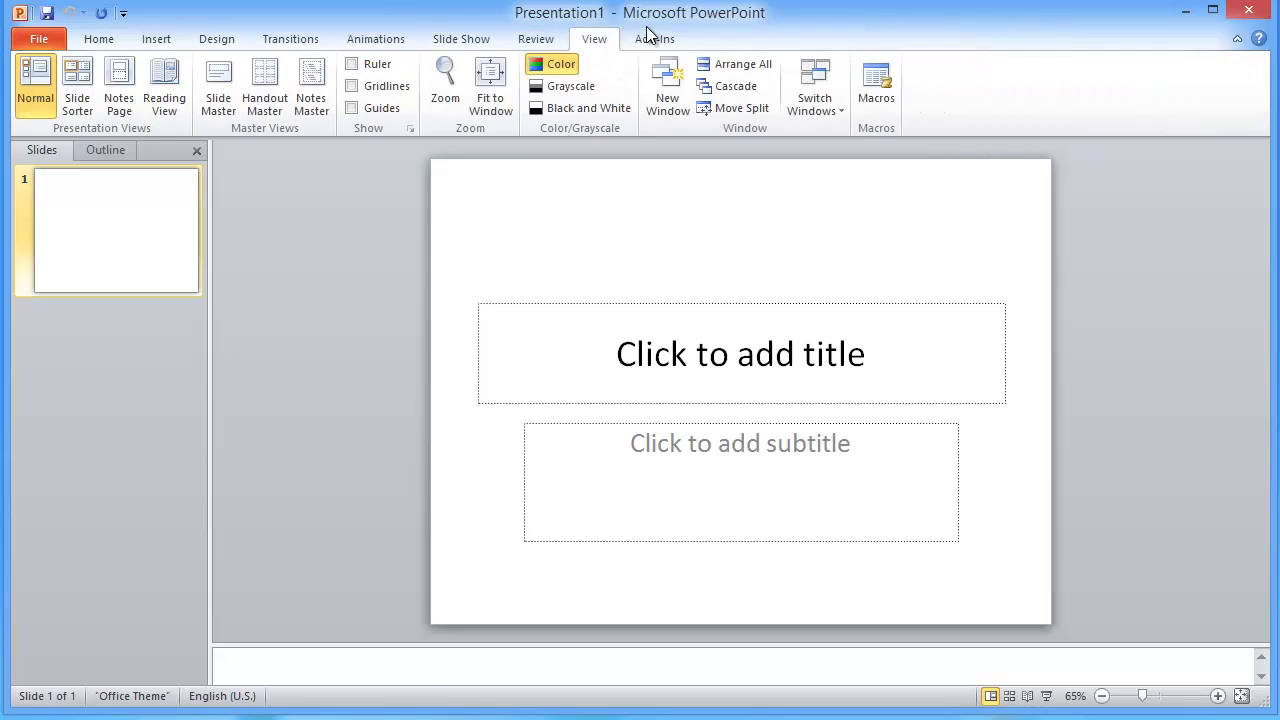
left_click(650, 38)
left_click(110, 38)
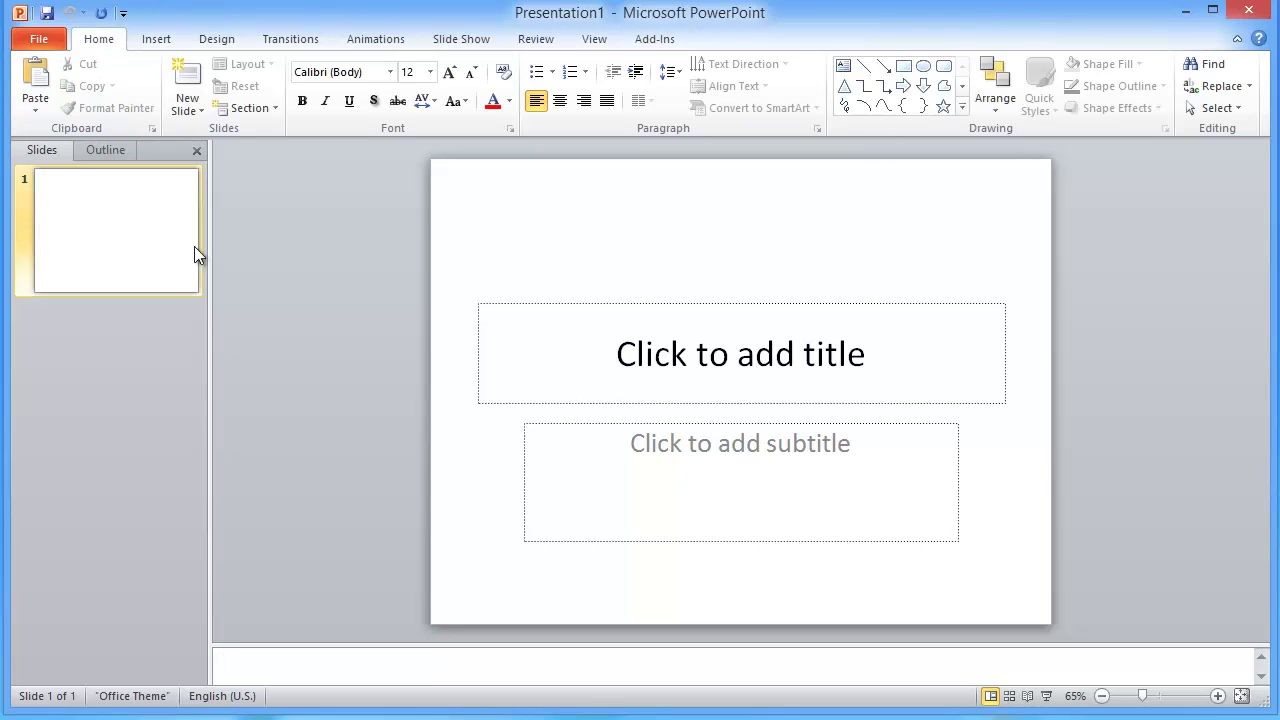
left_click(39, 38)
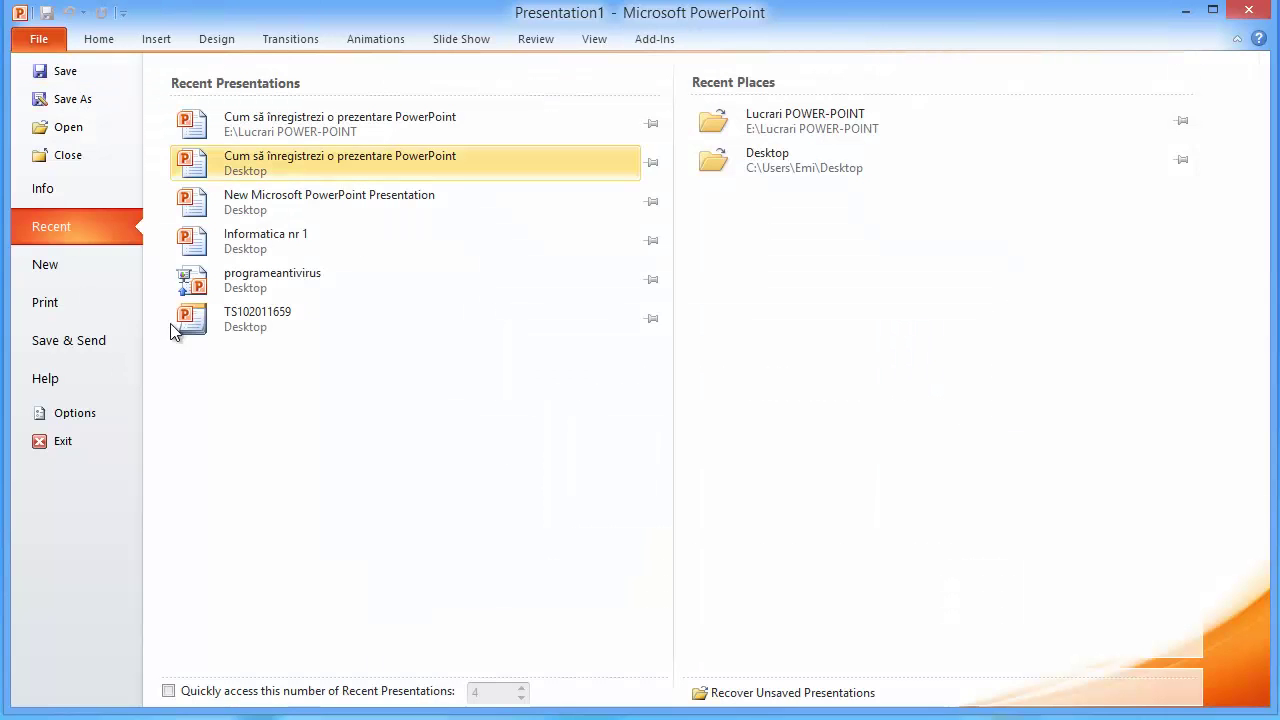
Leave the File backstage to return to the blank Presentation1 title slide with the Home ribbon.
left_click(39, 46)
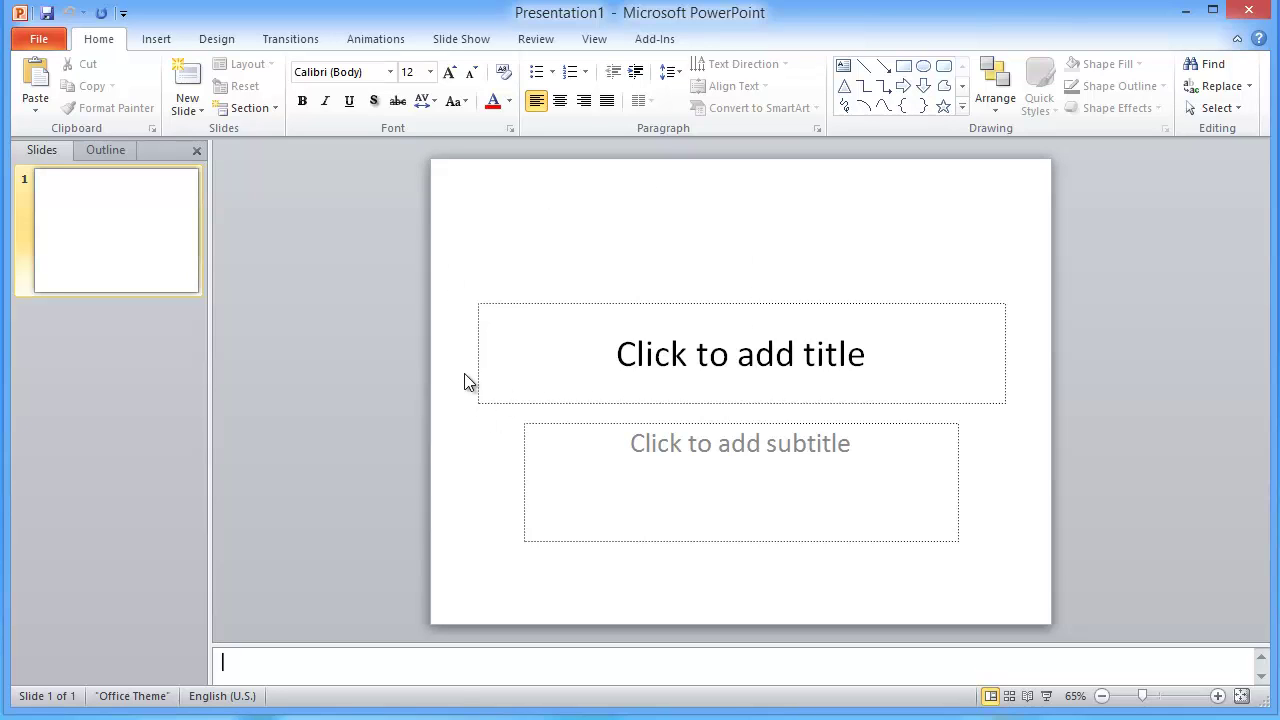
left_click(35, 104)
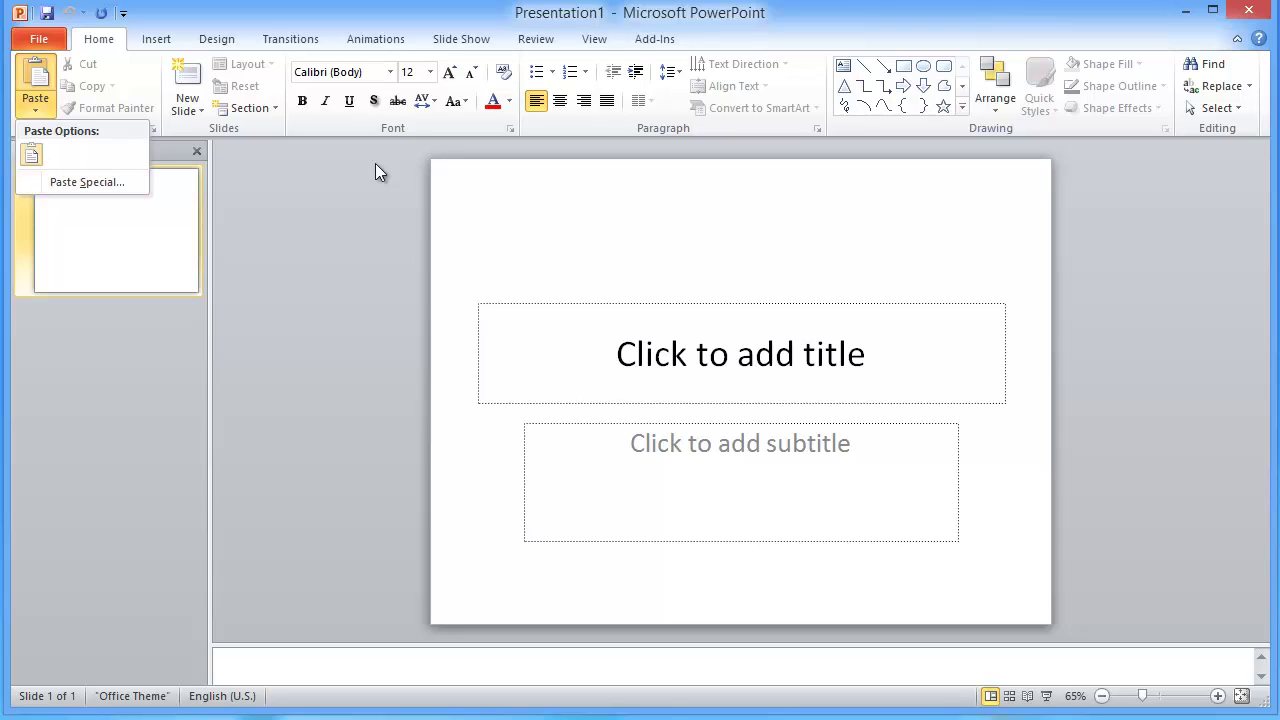
left_click(69, 181)
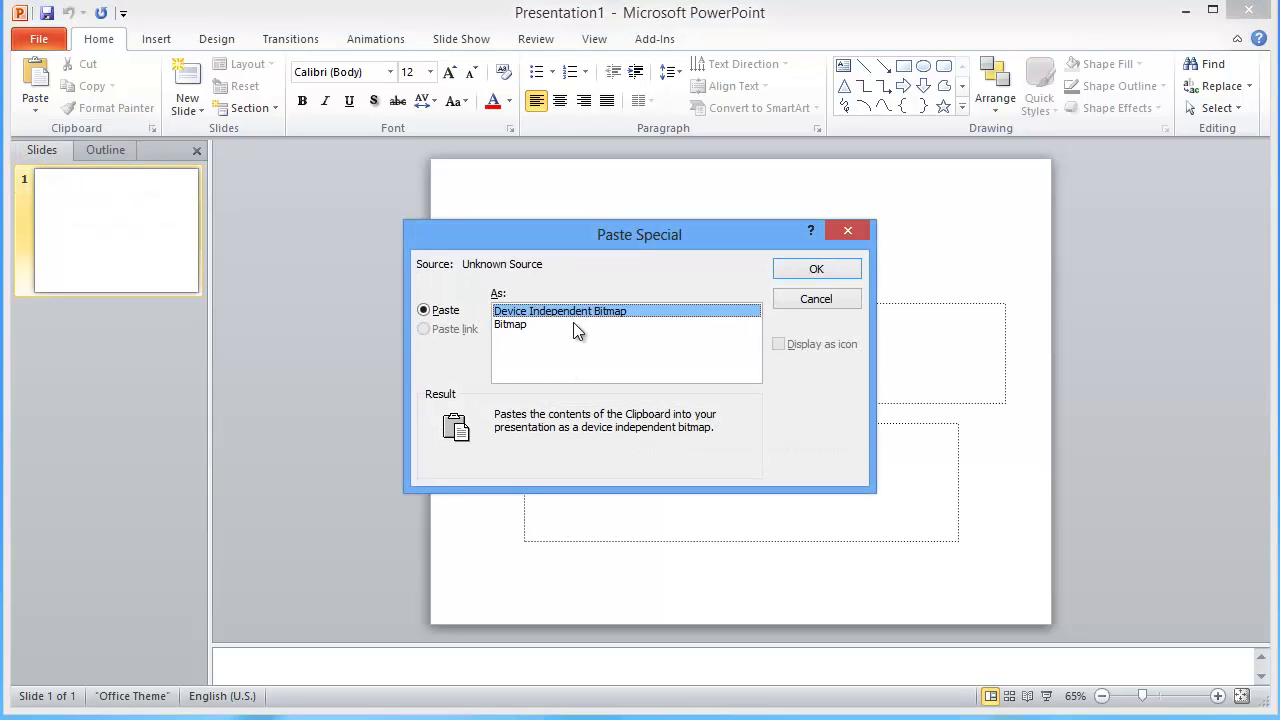
left_click(525, 326)
left_click(545, 313)
left_click(510, 325)
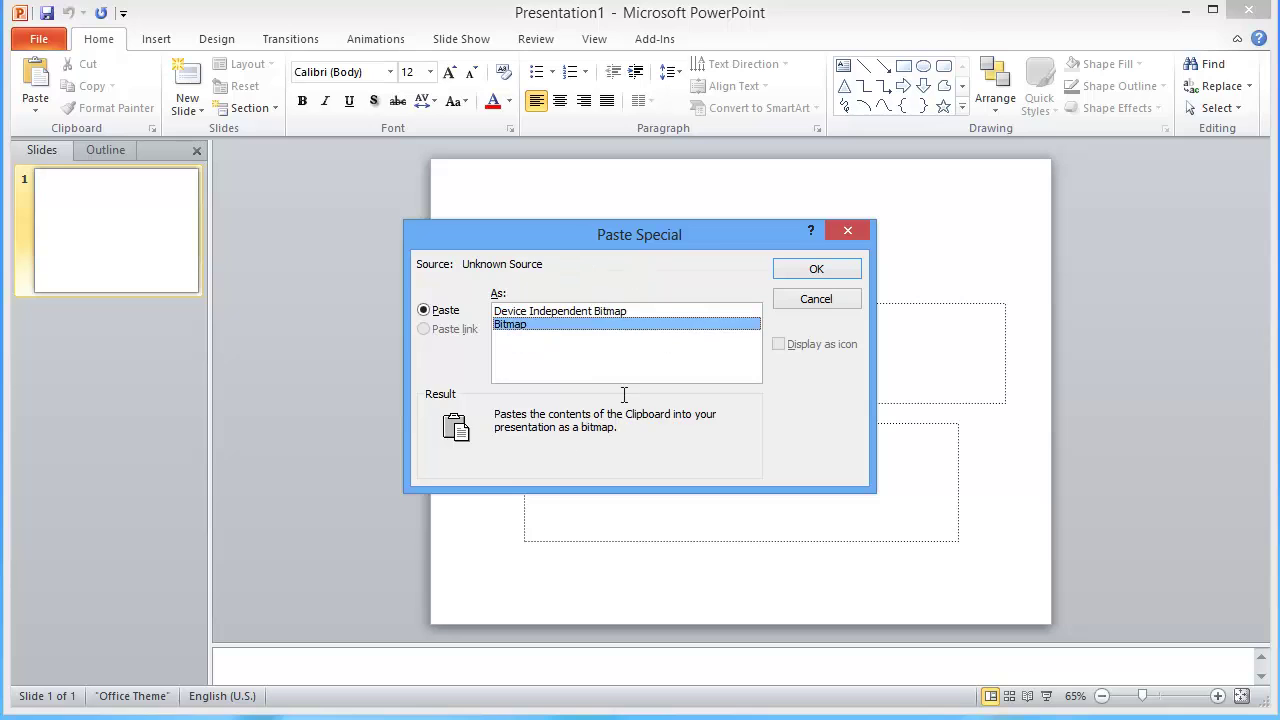
left_click(845, 233)
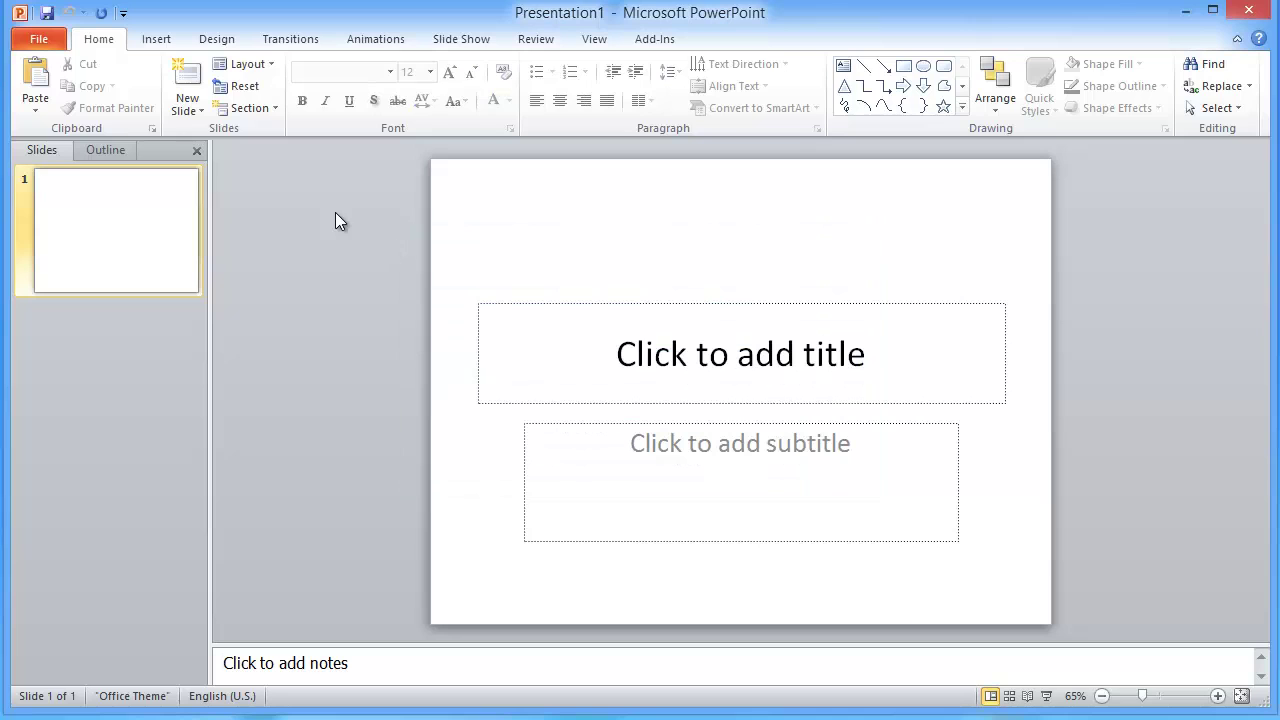
Type 'Tutoriale' into the title placeholder and select the whole word.
left_click(668, 357)
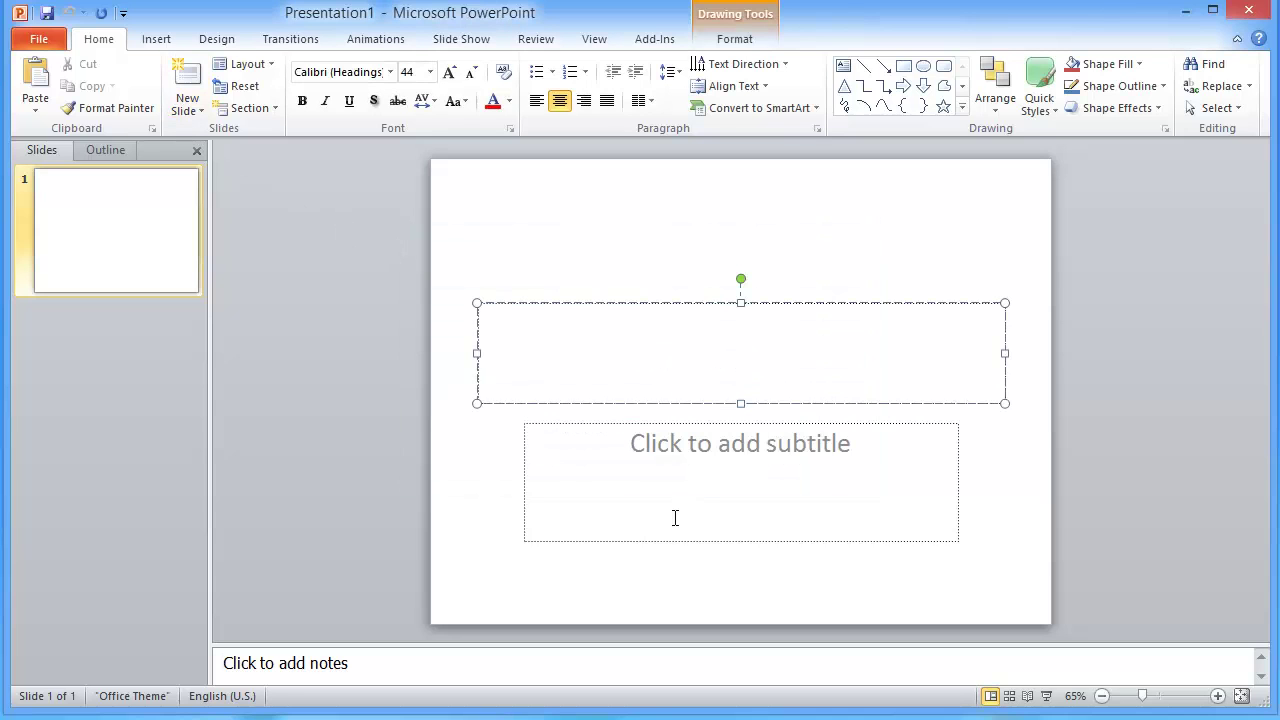
type("T")
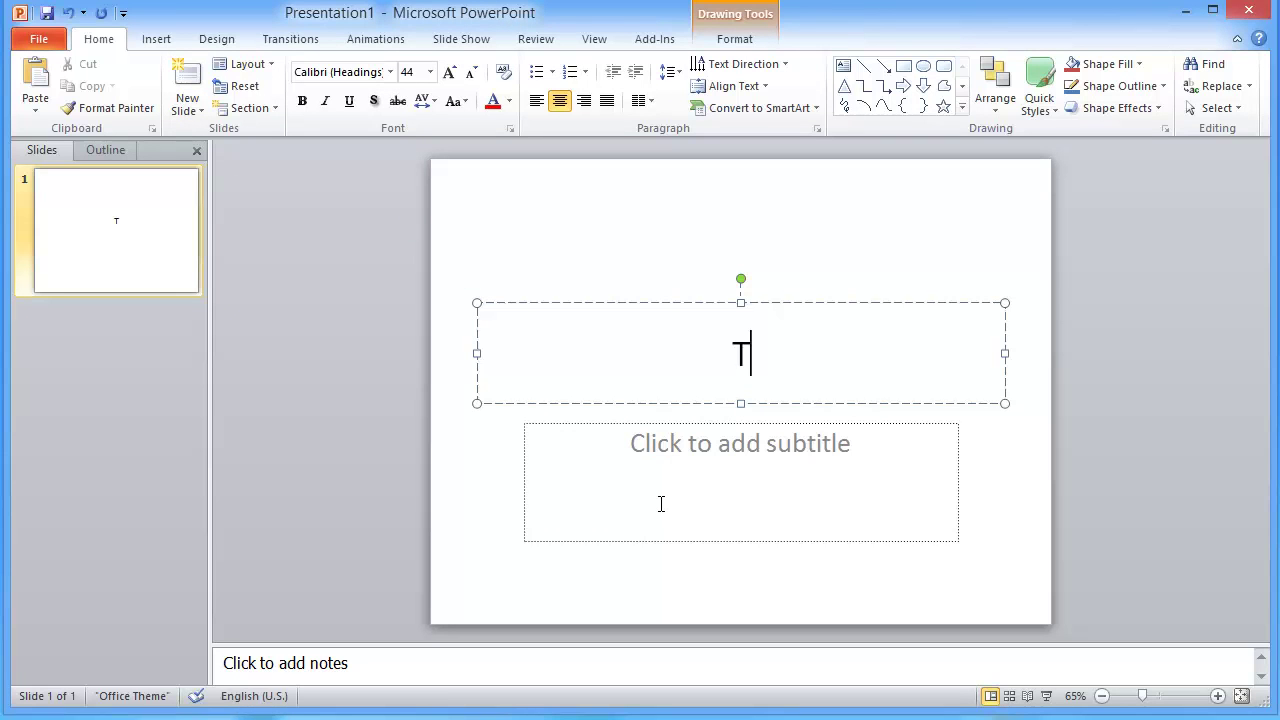
type("utori")
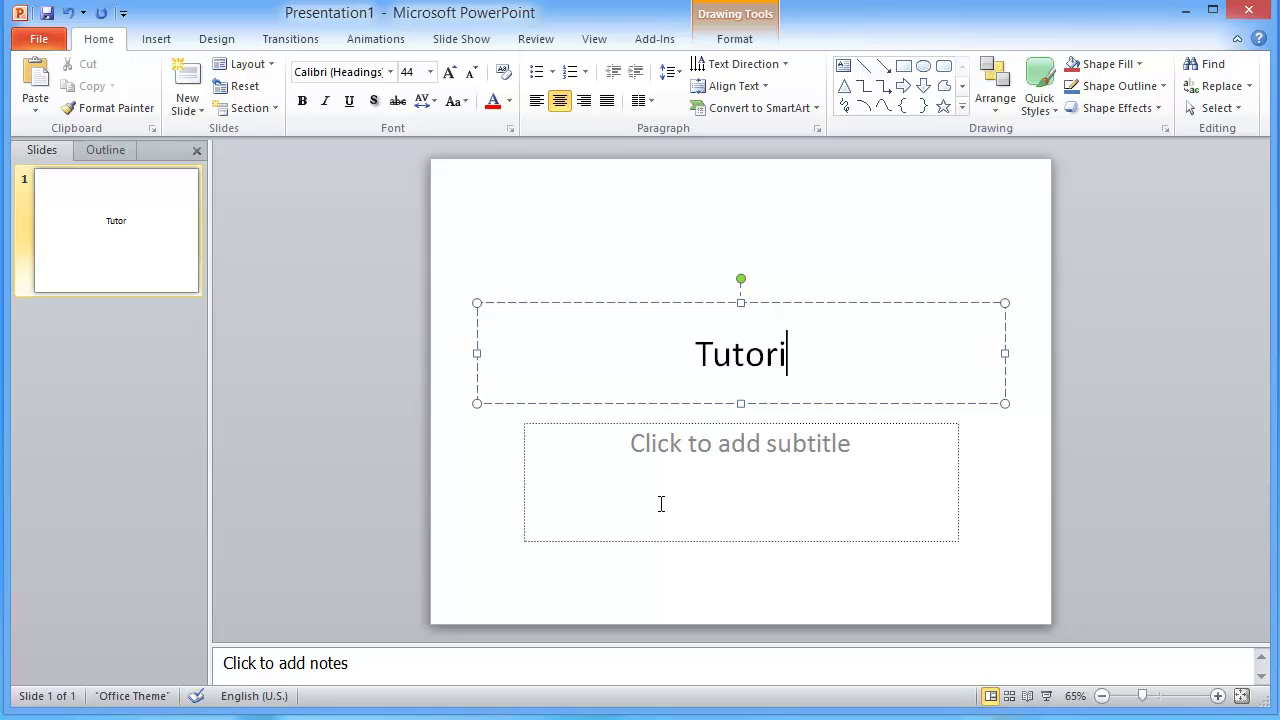
type("ale")
left_click_drag(810, 360, 740, 365)
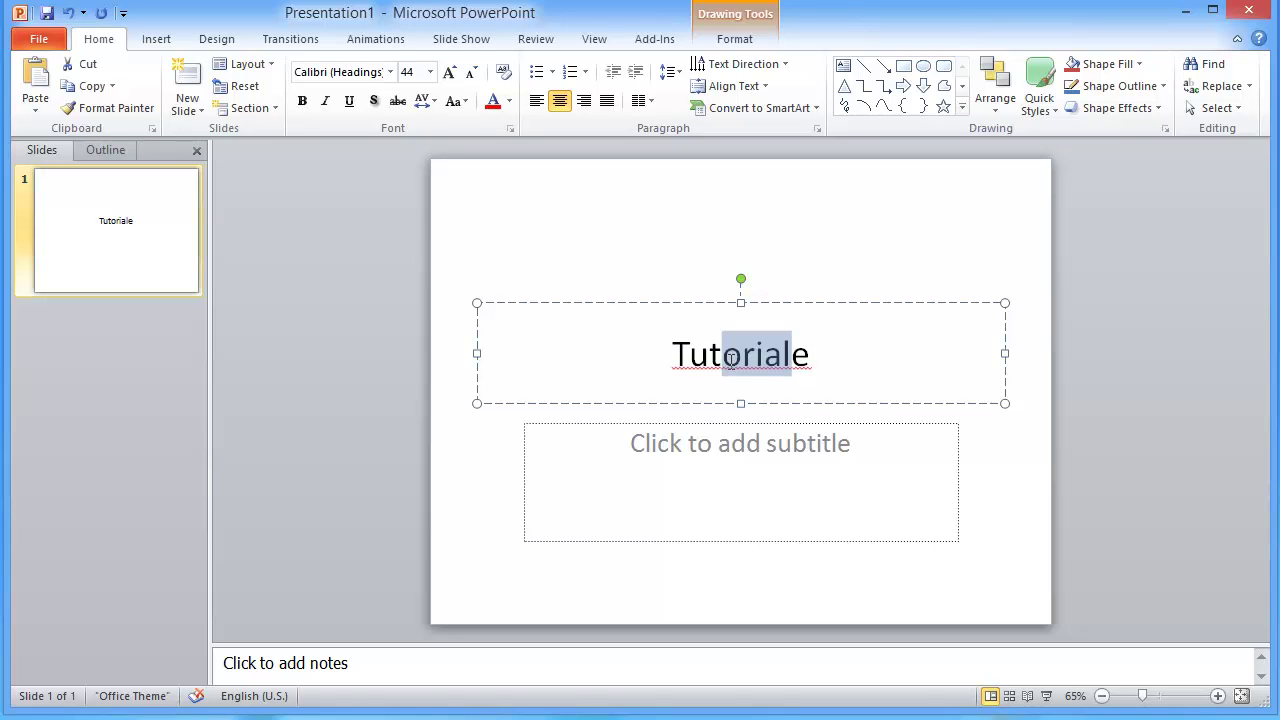
left_click(440, 363)
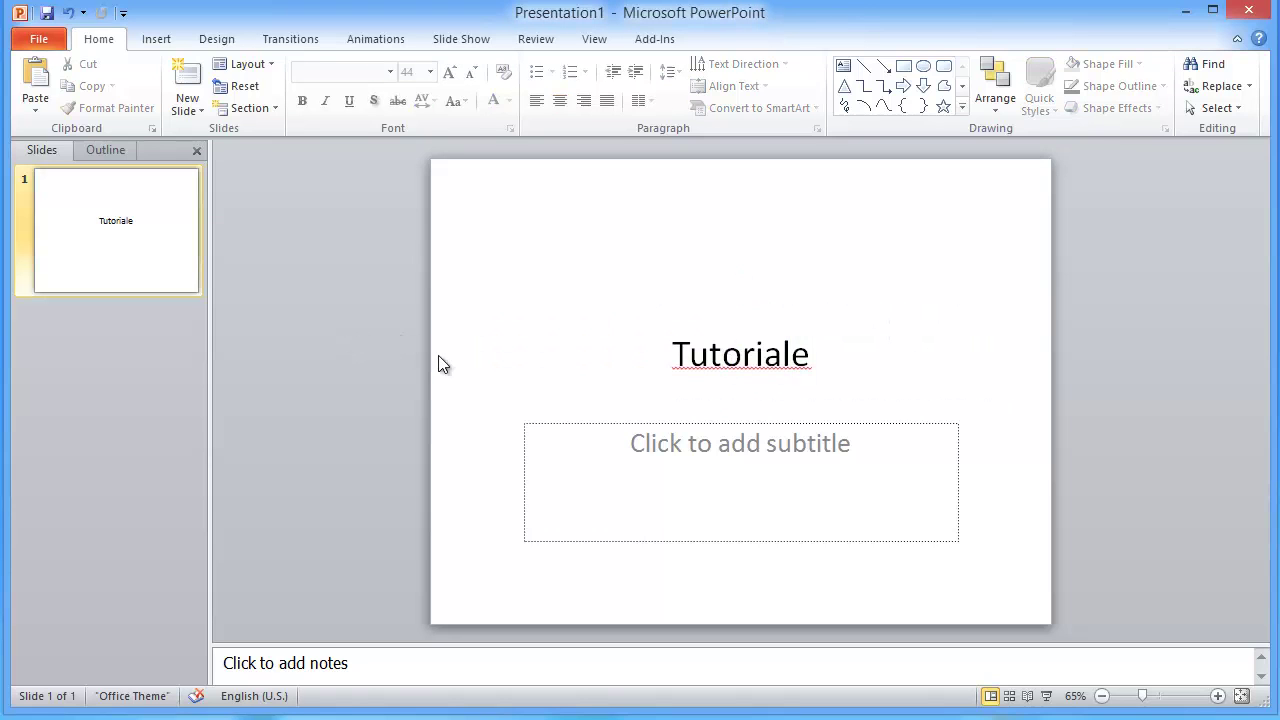
double_click(814, 354)
key("ctrl+c")
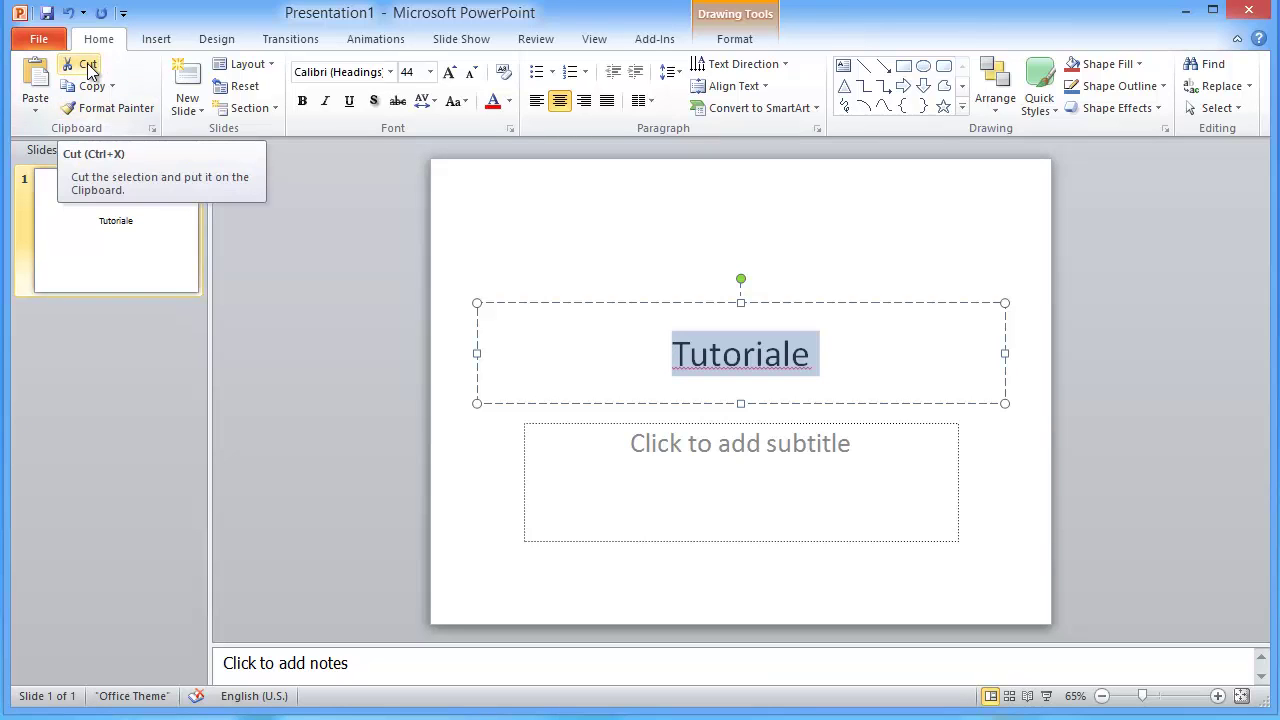
Cut 'Tutoriale' out of the title placeholder.
right_click(87, 63)
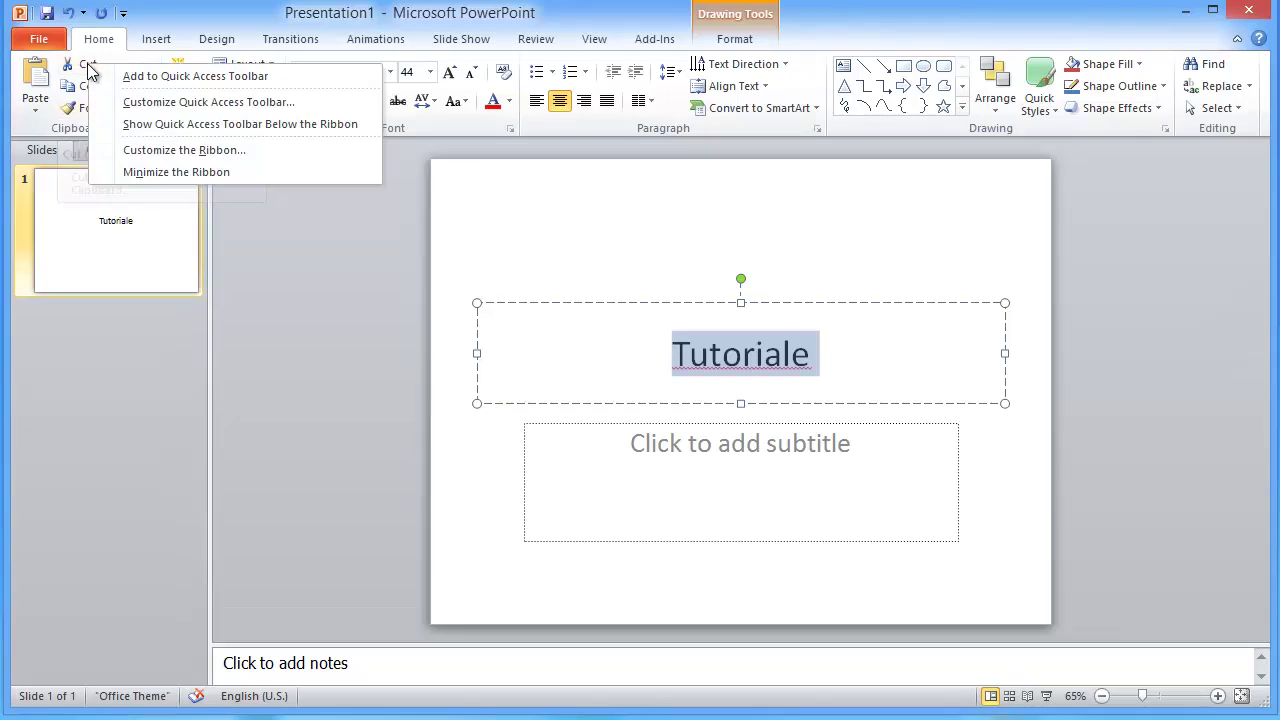
left_click(275, 255)
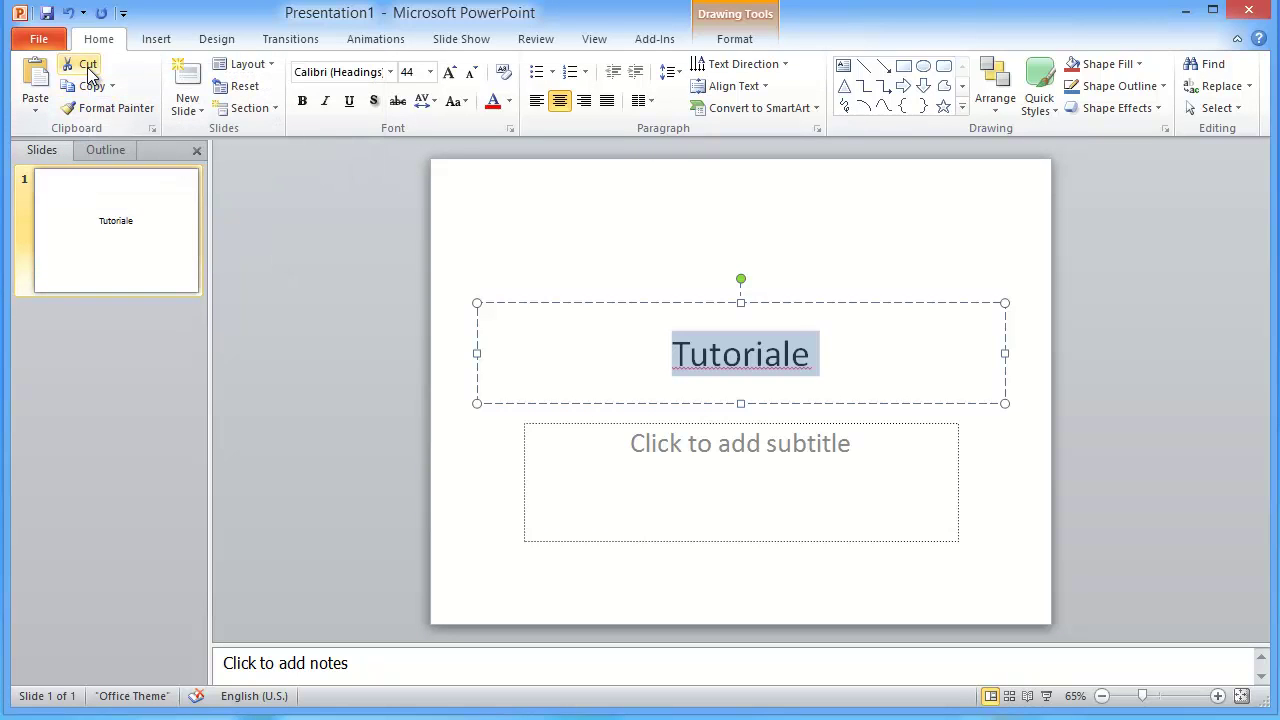
left_click(88, 66)
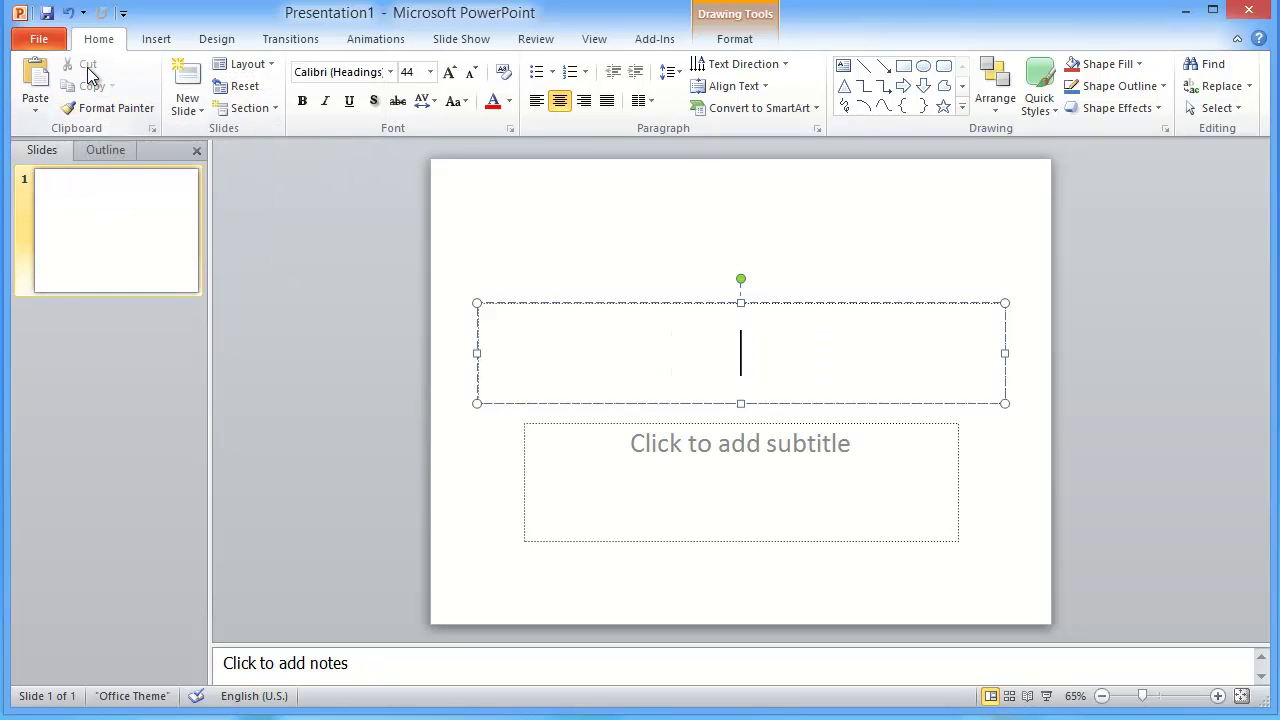
Paste 'Tutoriale' back into the title and finish editing it.
right_click(781, 351)
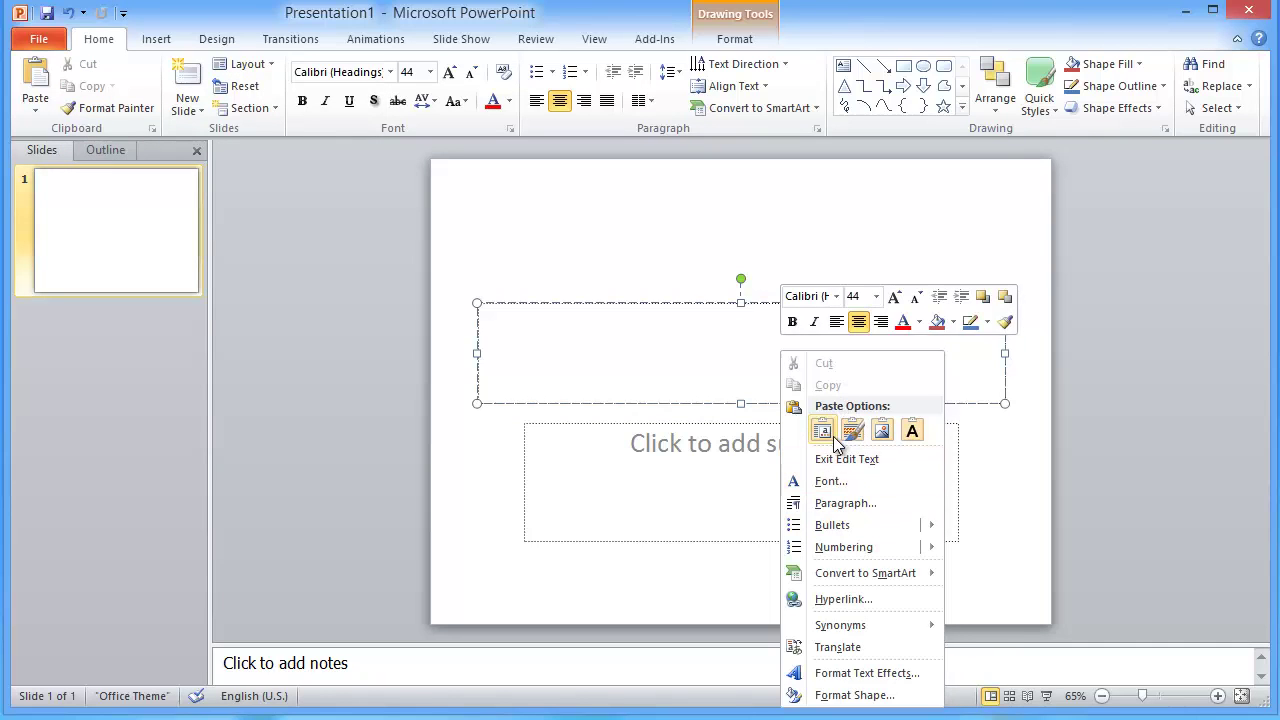
left_click(832, 437)
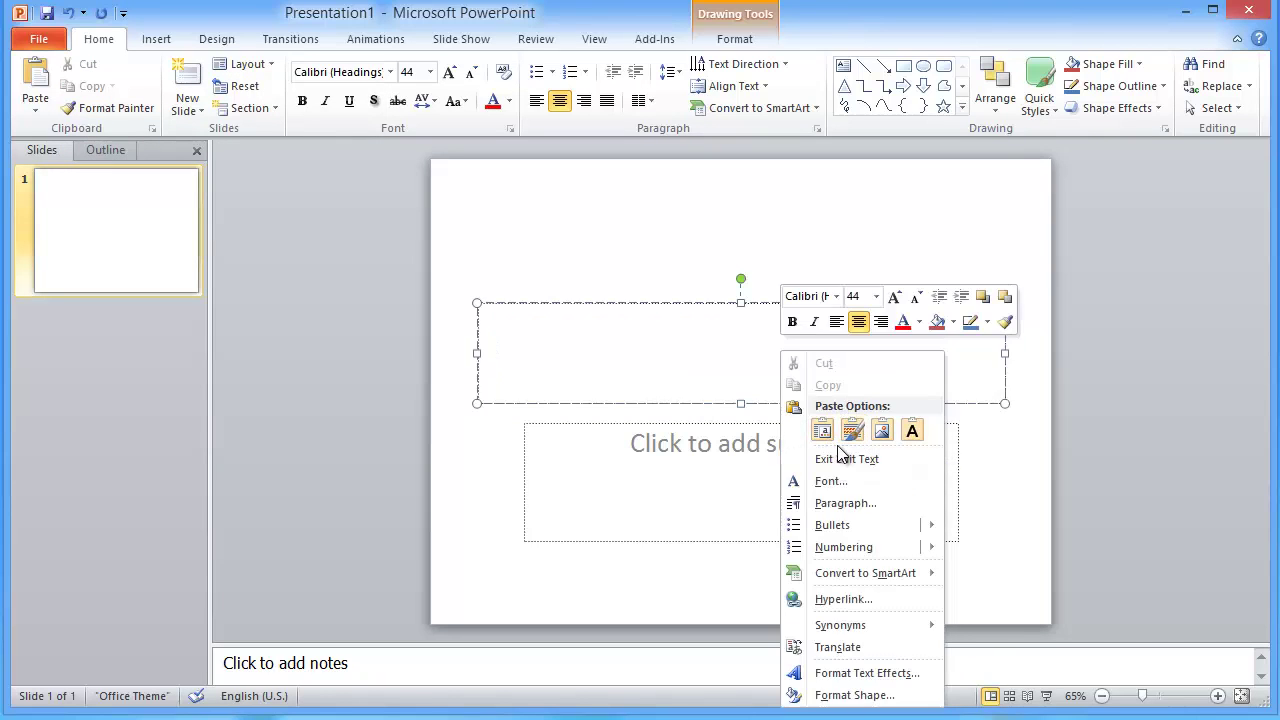
left_click(735, 366)
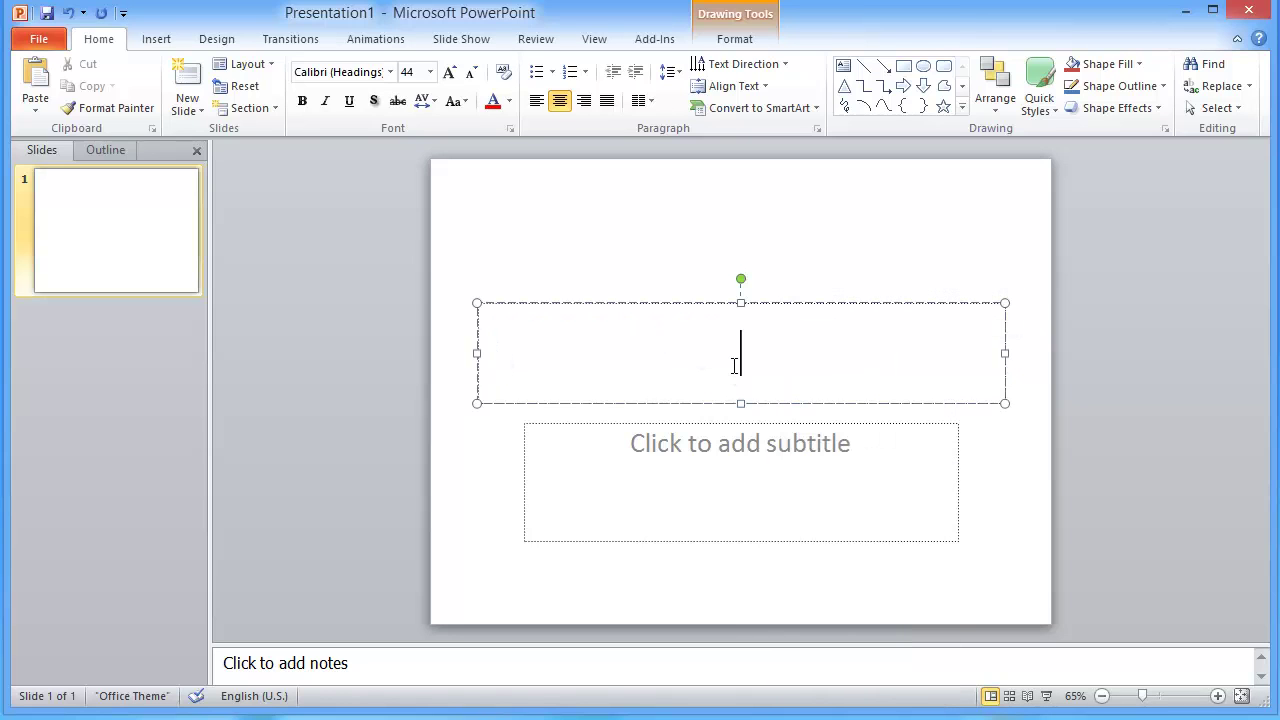
key("ctrl+v")
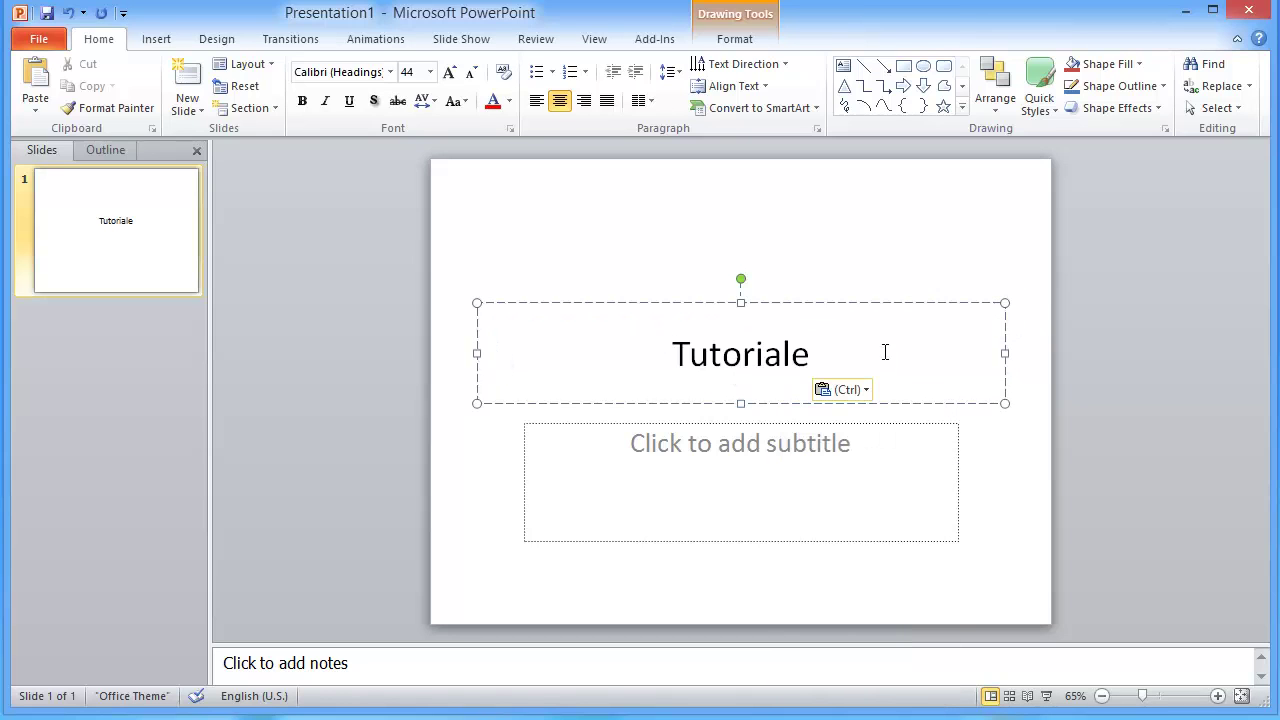
left_click(1071, 345)
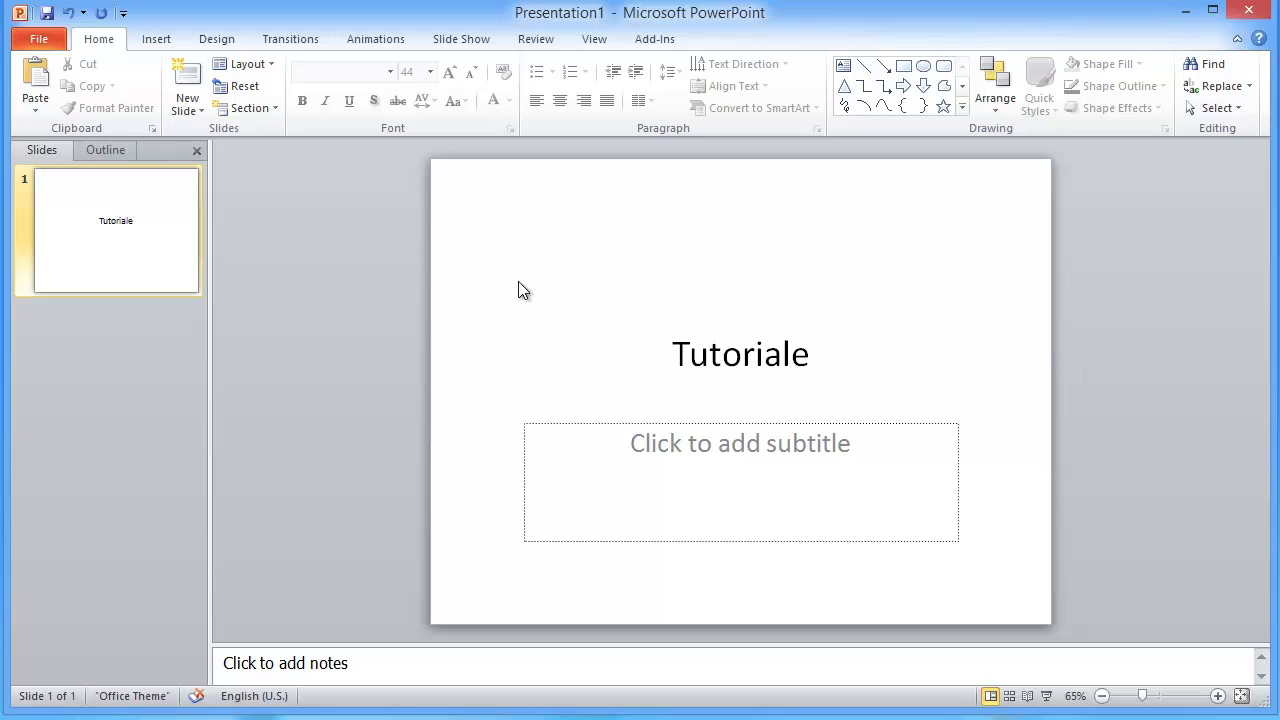
double_click(706, 358)
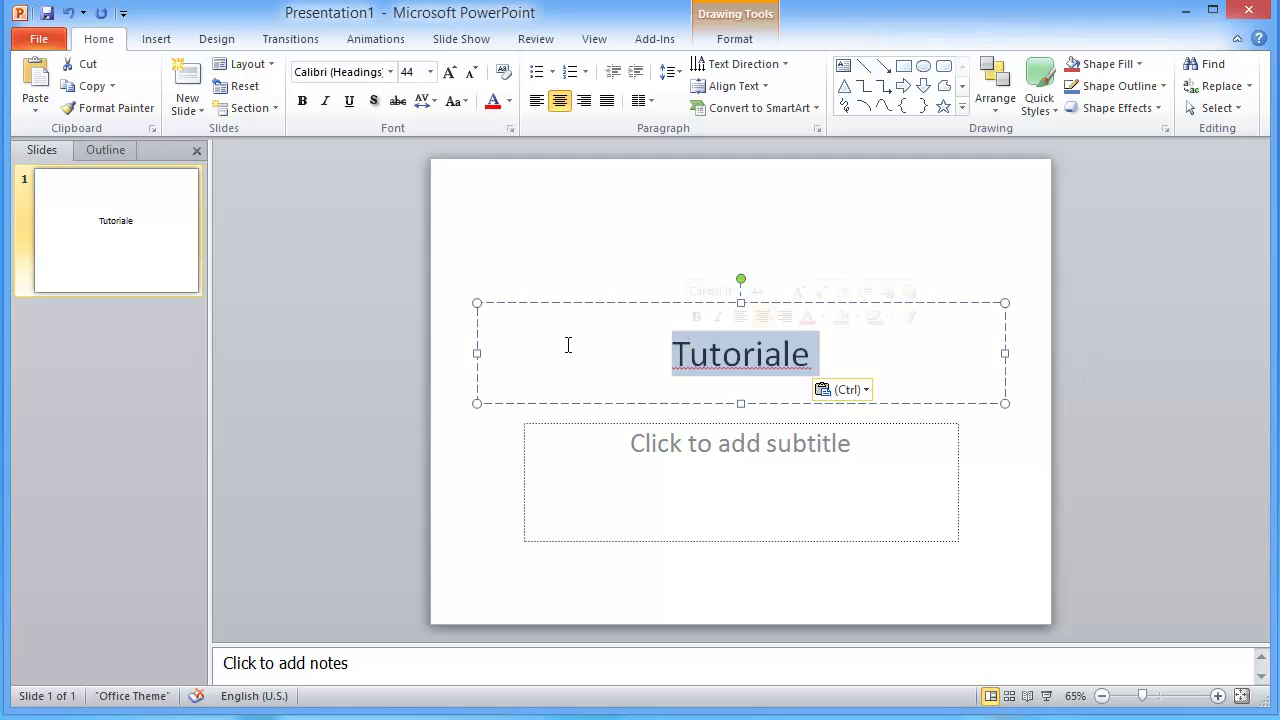
left_click(110, 88)
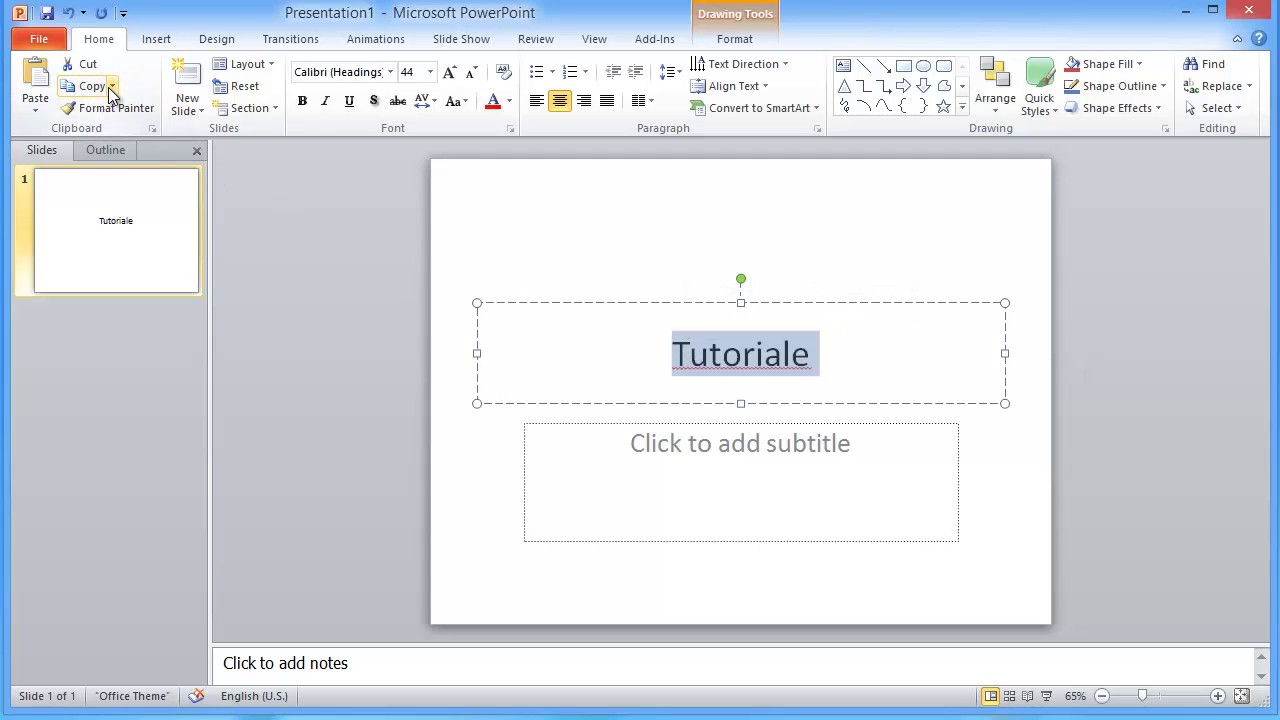
left_click(112, 87)
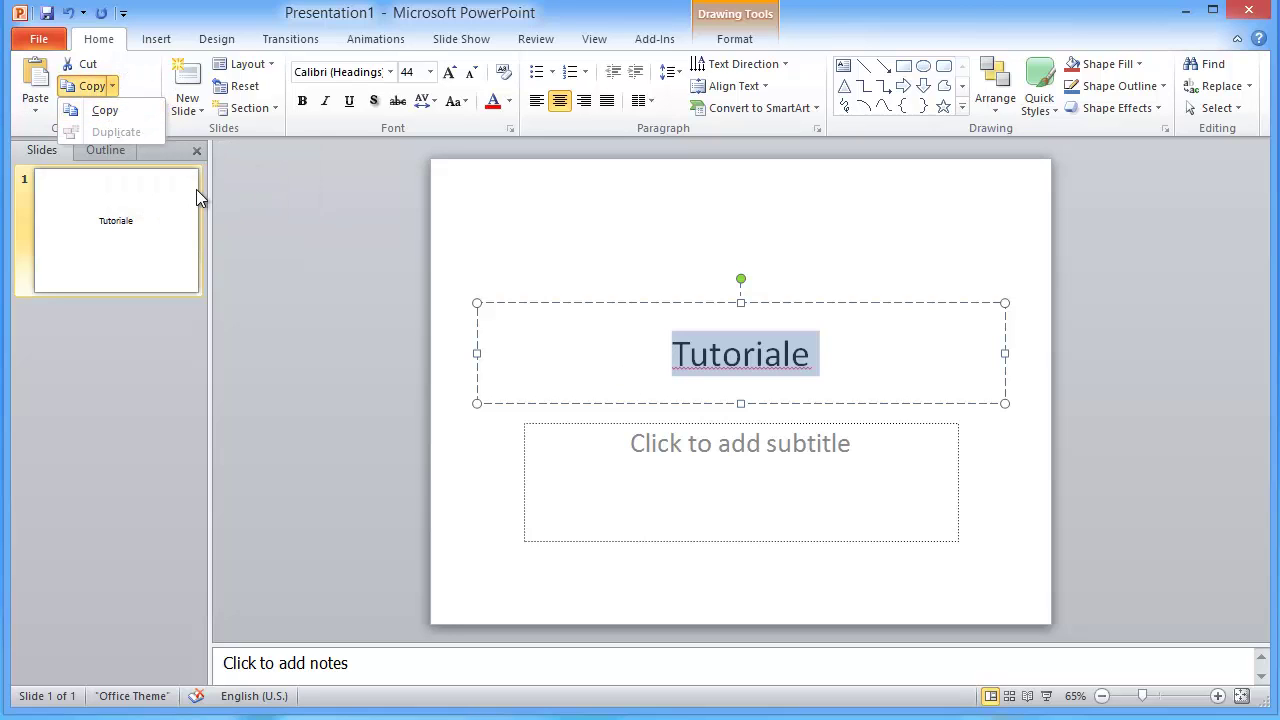
left_click(304, 180)
left_click(112, 86)
left_click(298, 165)
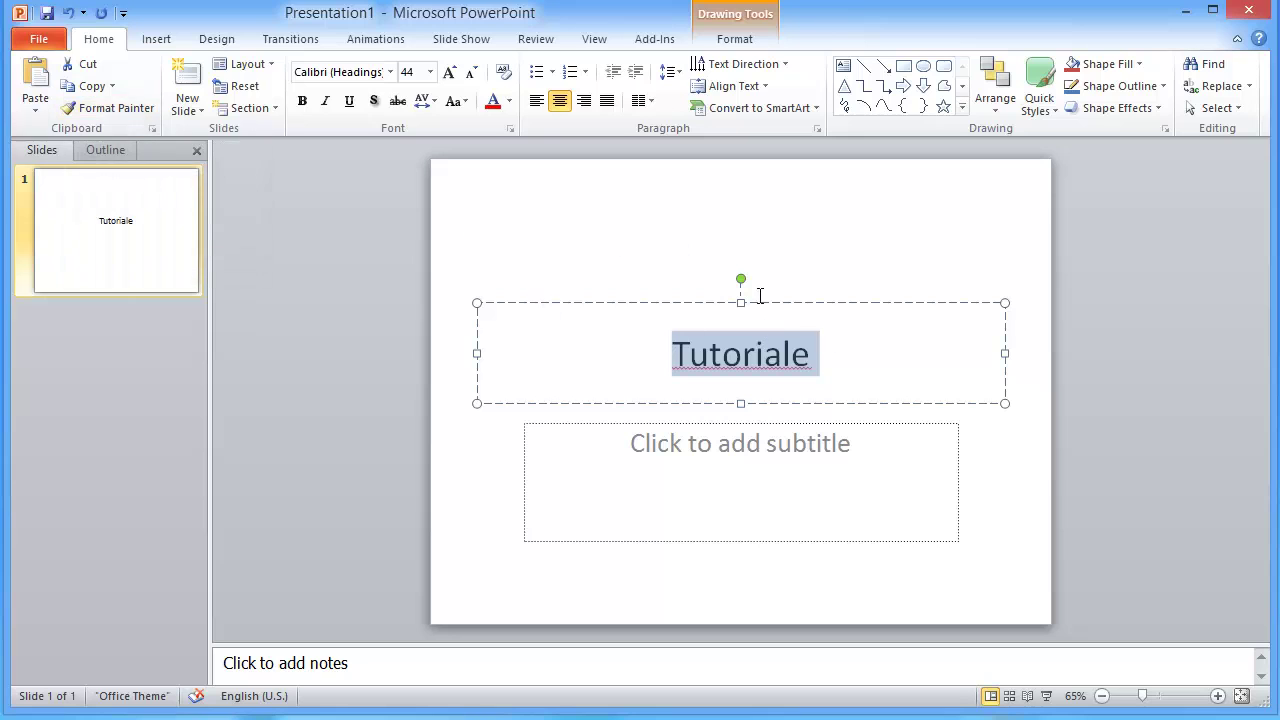
left_click(354, 237)
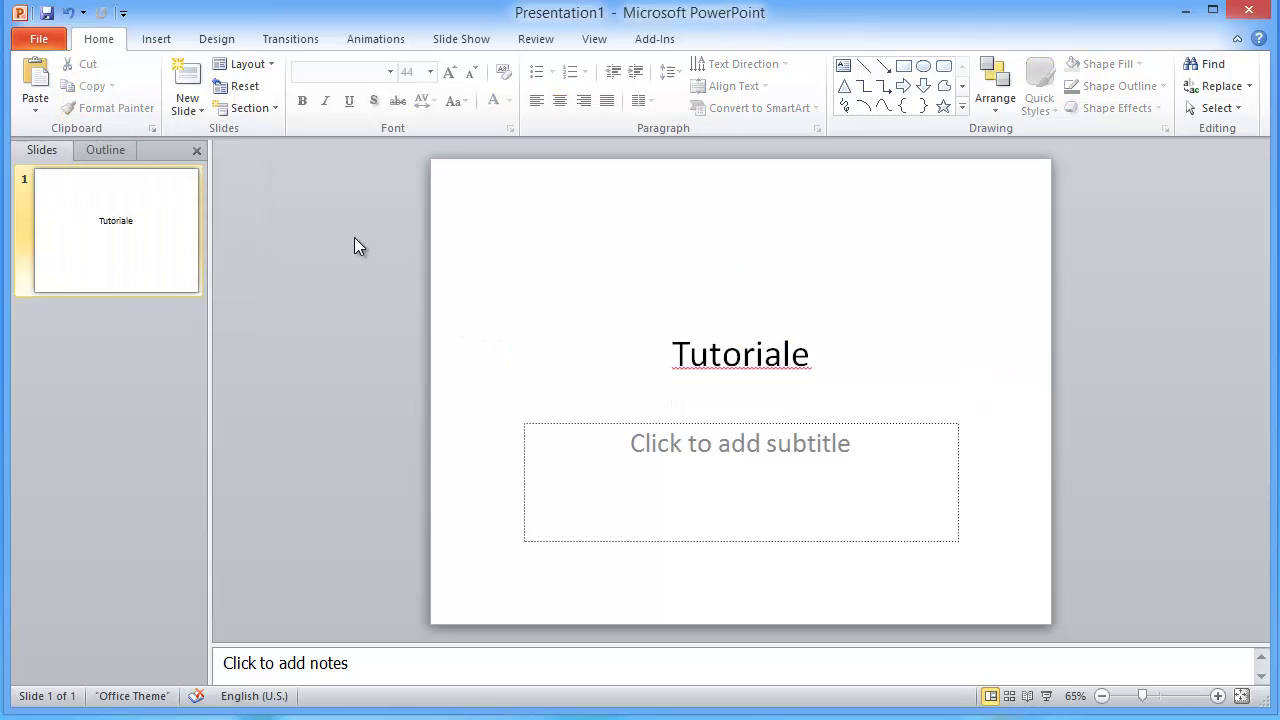
left_click(829, 350)
double_click(829, 348)
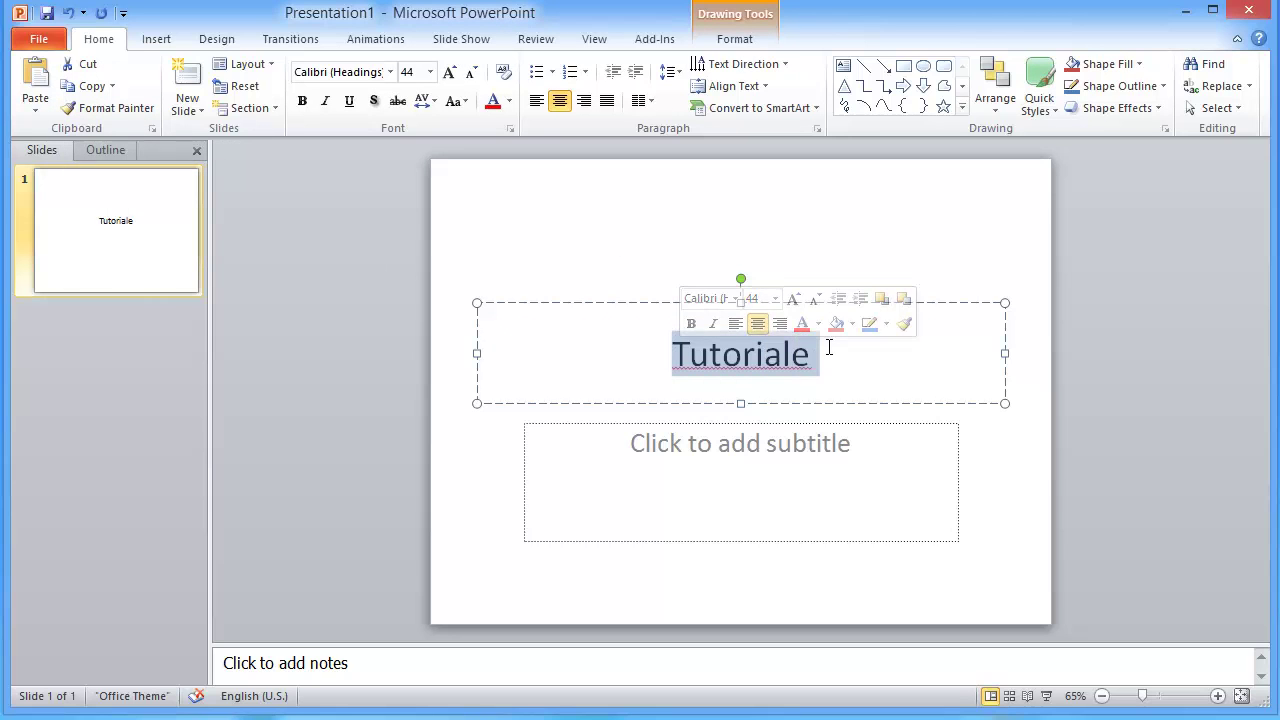
left_click(130, 110)
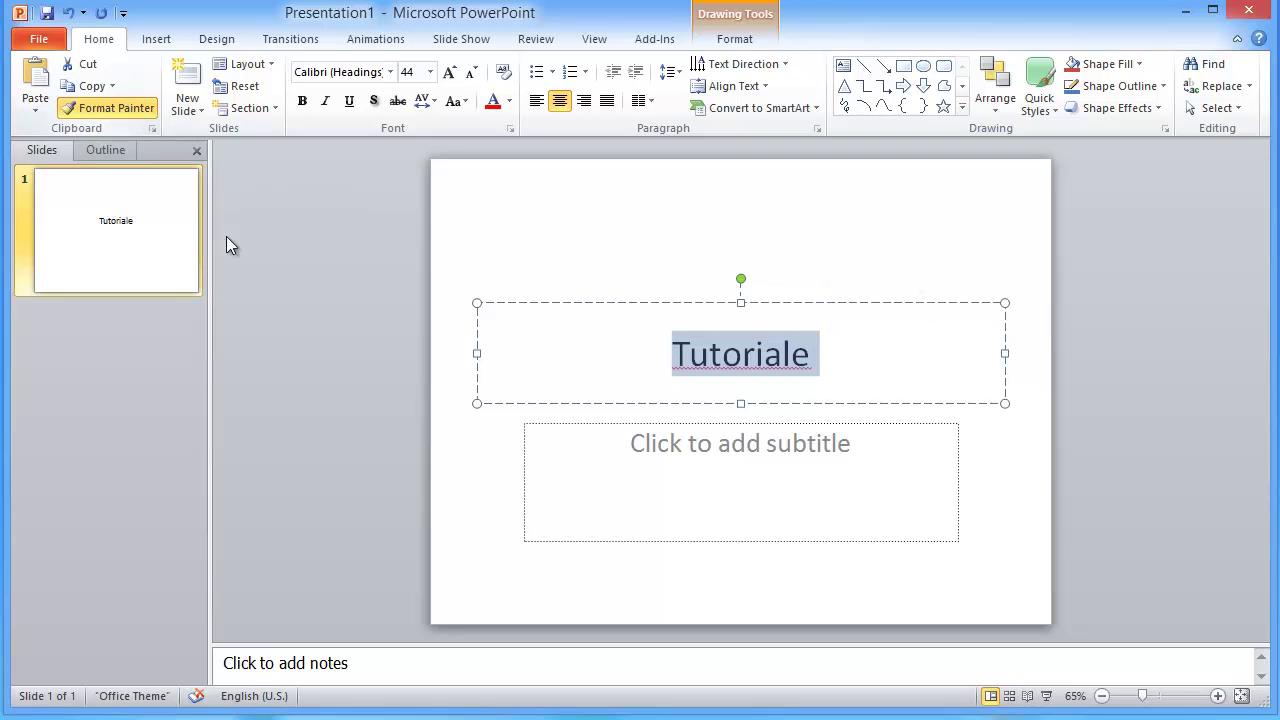
left_click_drag(651, 346, 705, 365)
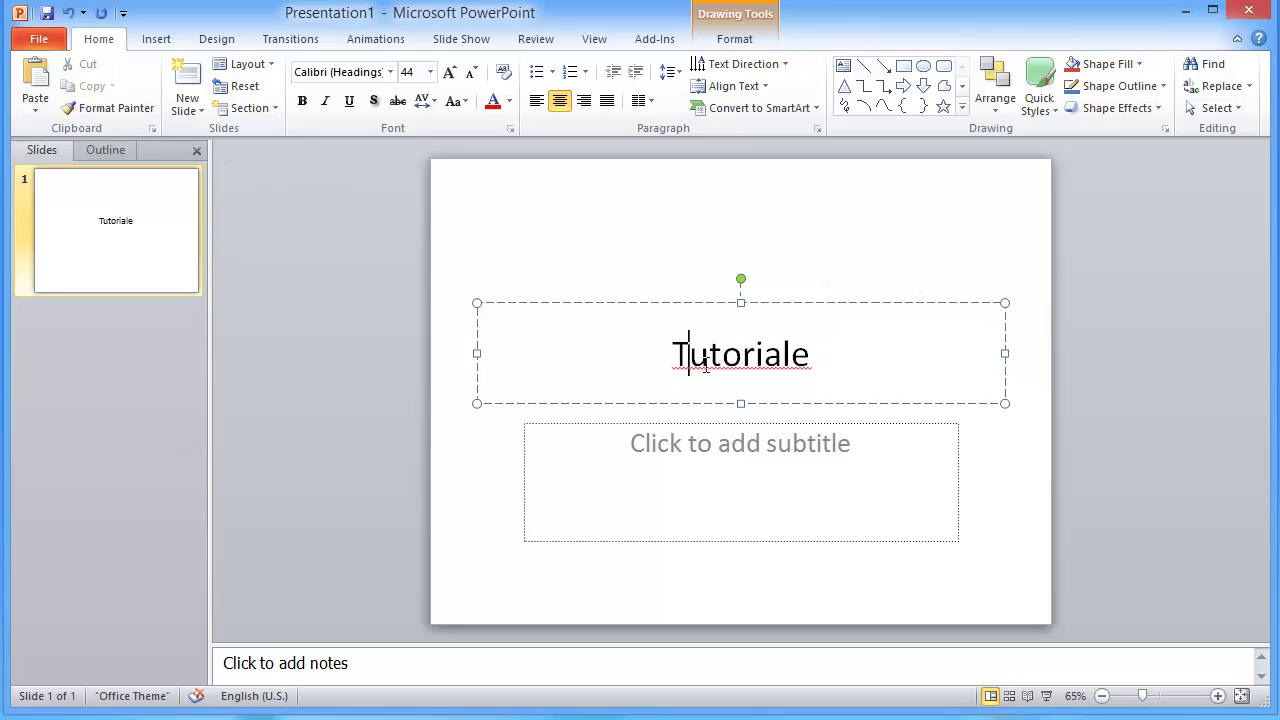
left_click(115, 108)
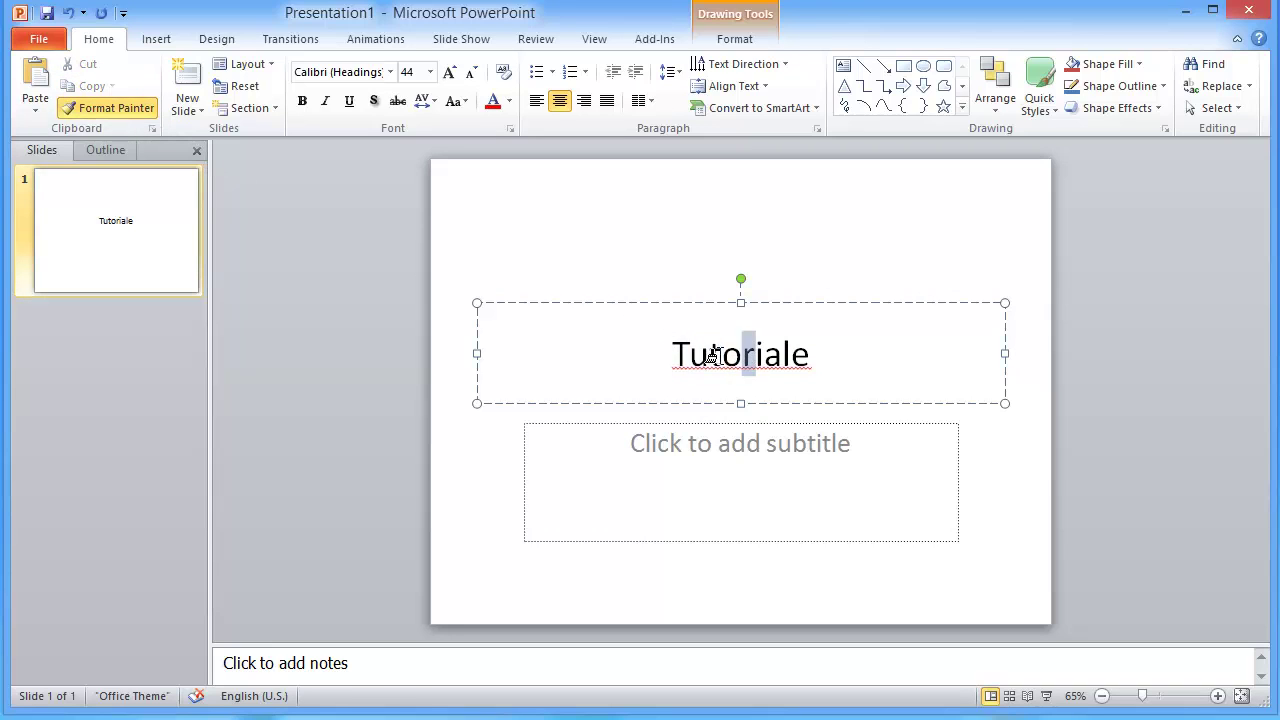
left_click(713, 355)
left_click(722, 358)
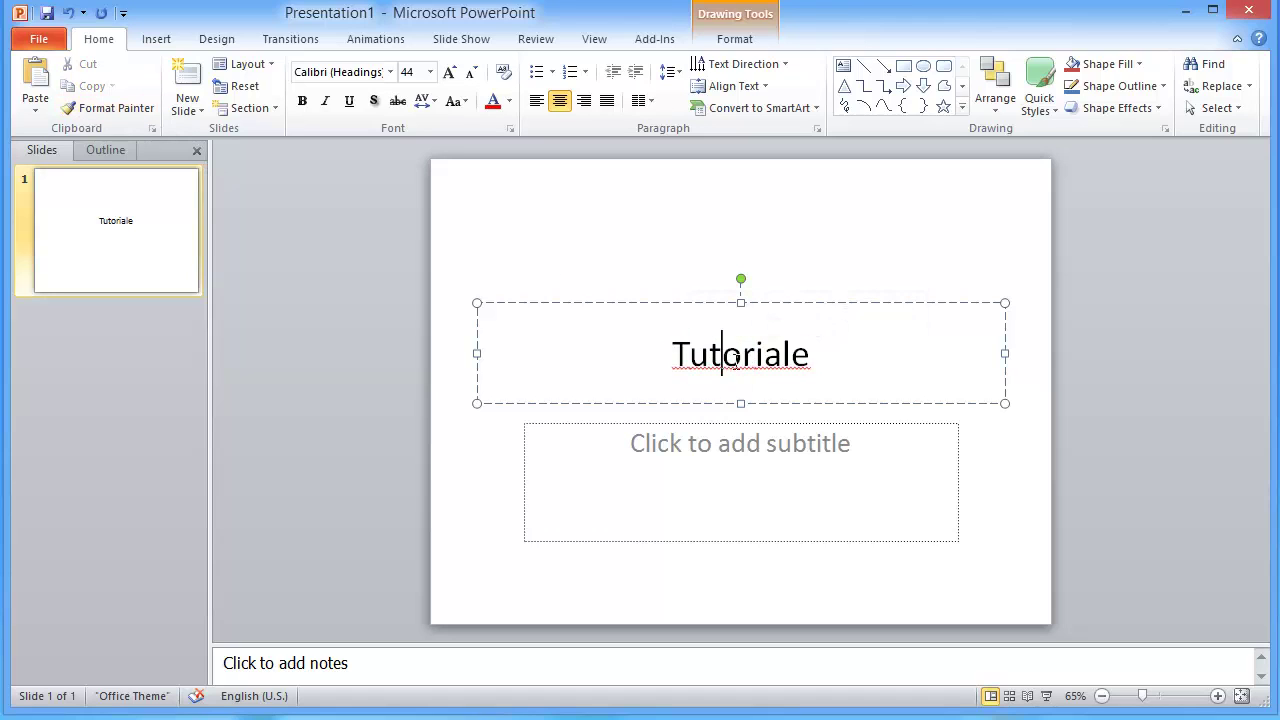
left_click_drag(743, 357, 709, 357)
left_click(709, 357)
left_click(80, 107)
left_click(680, 366)
left_click_drag(677, 358, 820, 354)
left_click(811, 355)
left_click(152, 131)
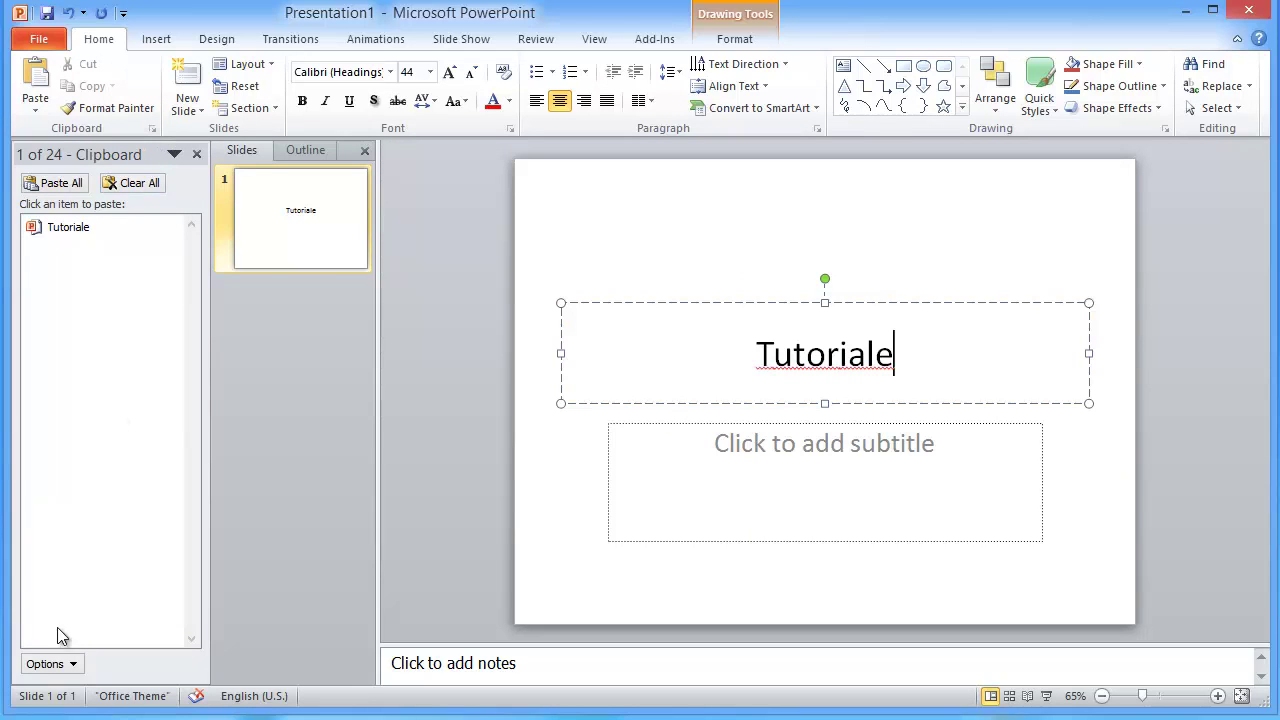
left_click(50, 668)
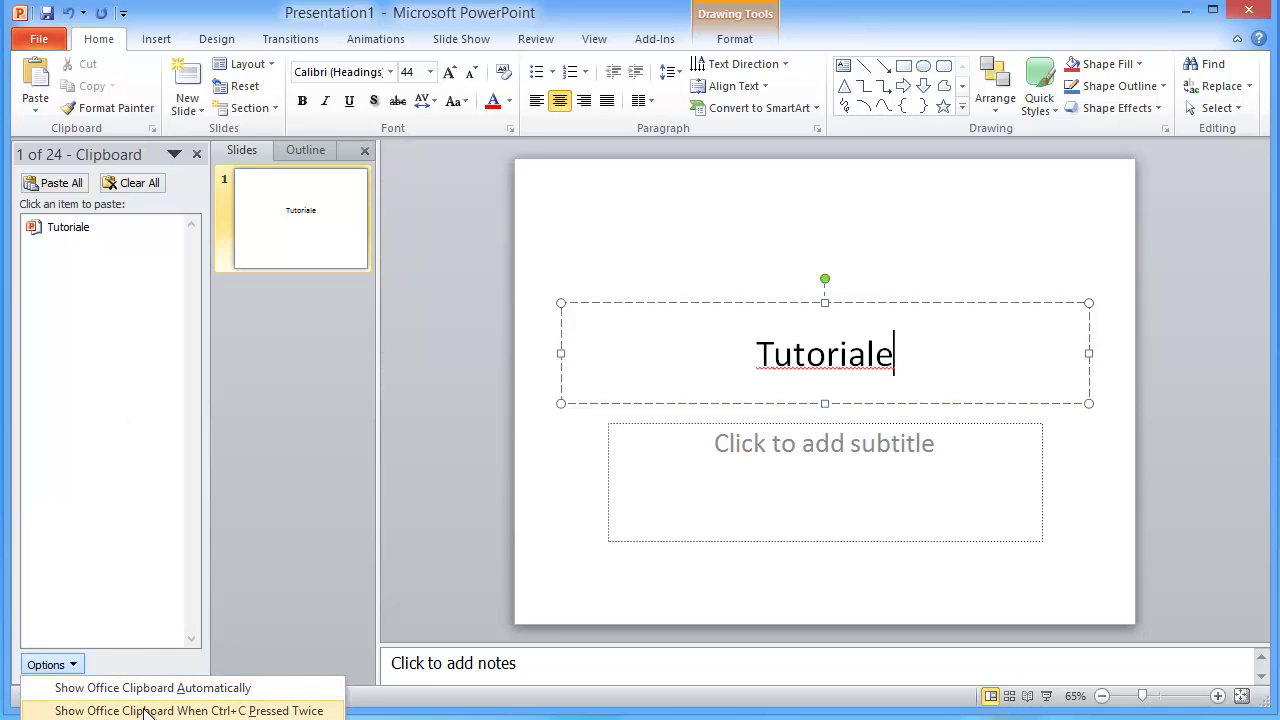
left_click(153, 130)
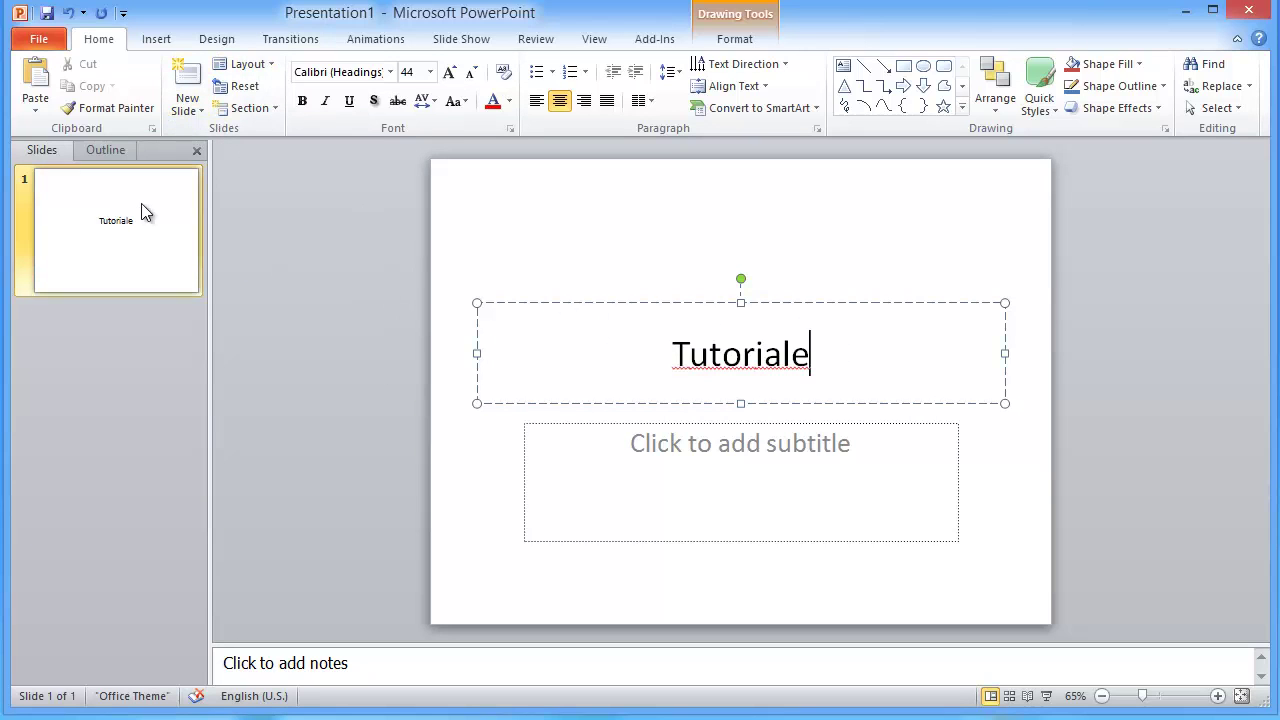
Insert a second slide with the Title Slide layout from the New Slide menu.
left_click(189, 118)
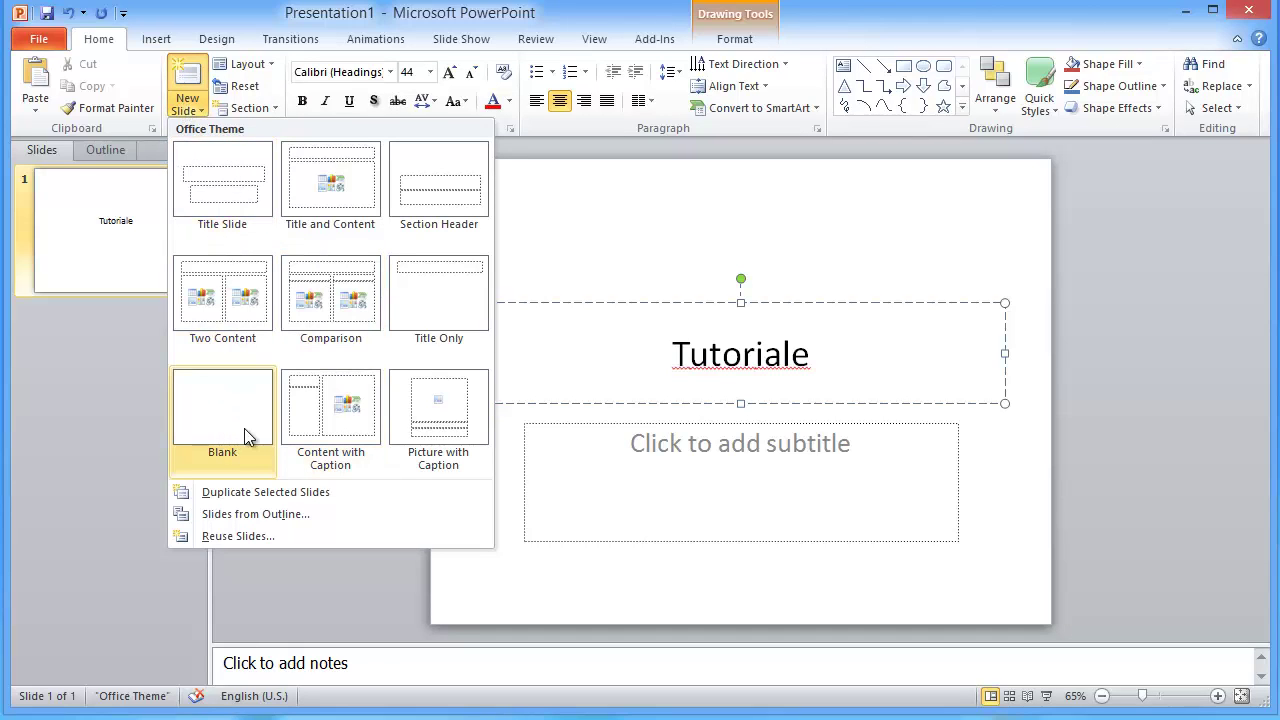
left_click(223, 206)
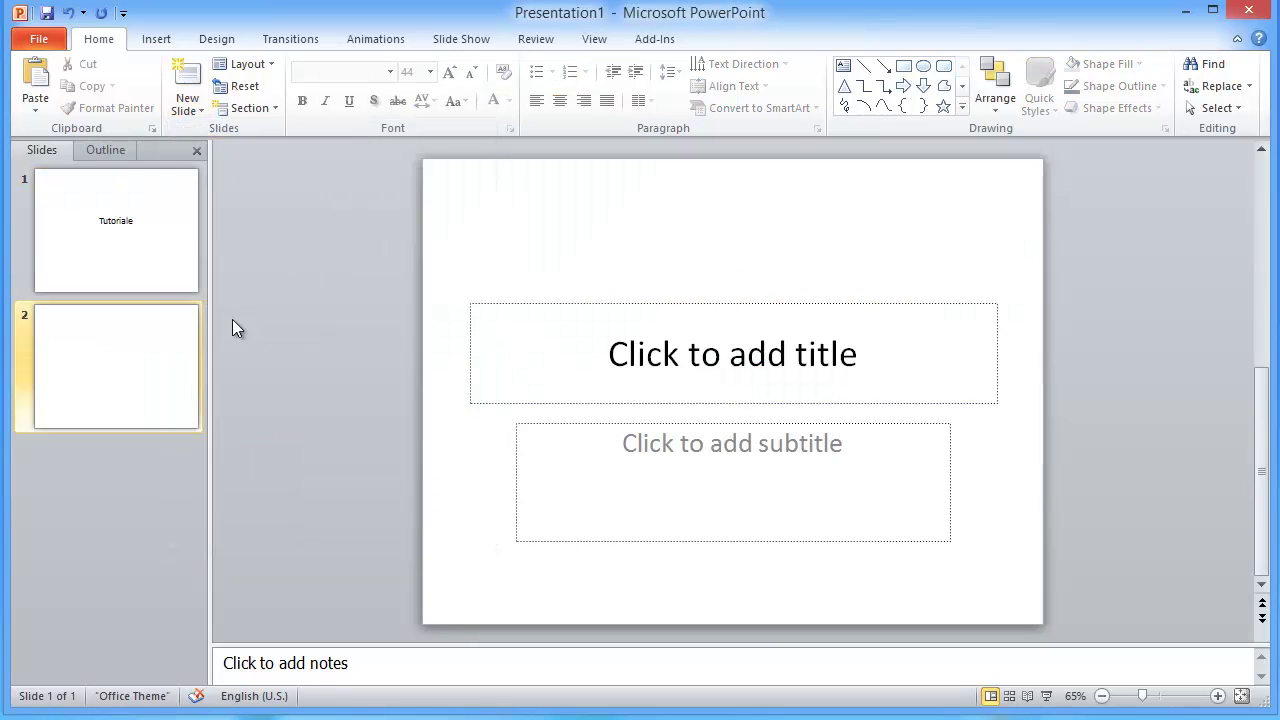
left_click(191, 110)
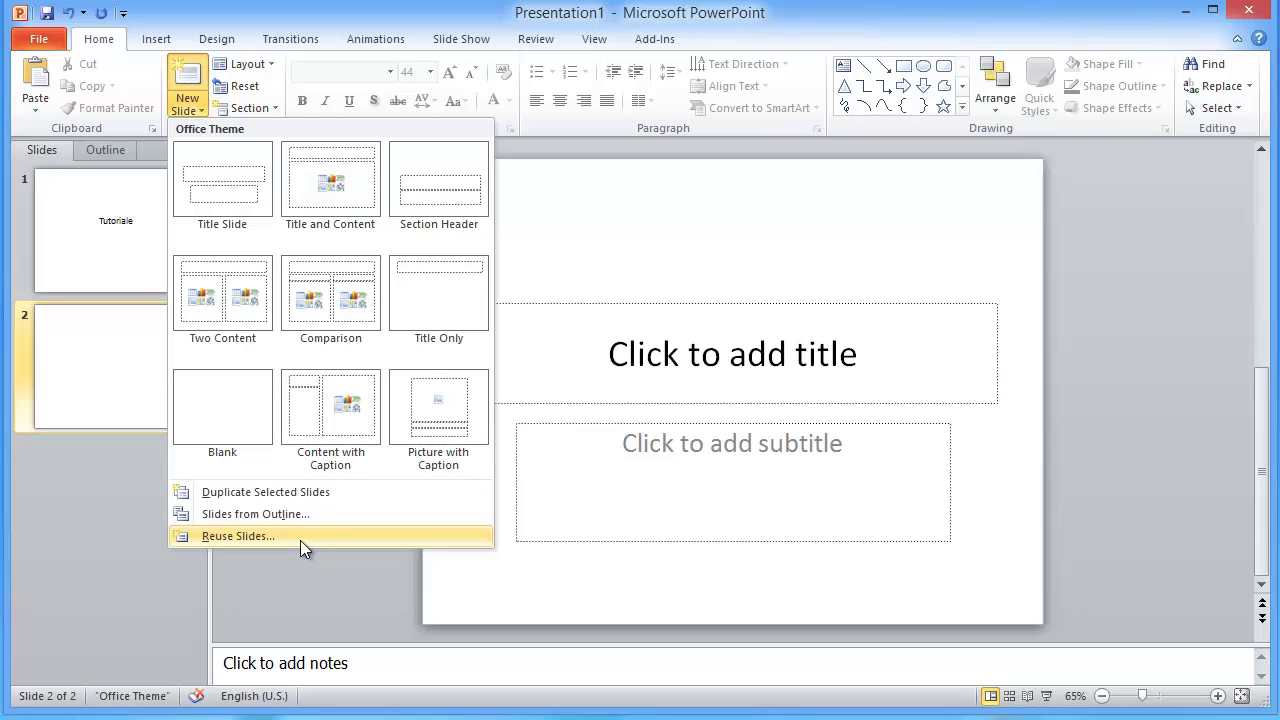
left_click(256, 64)
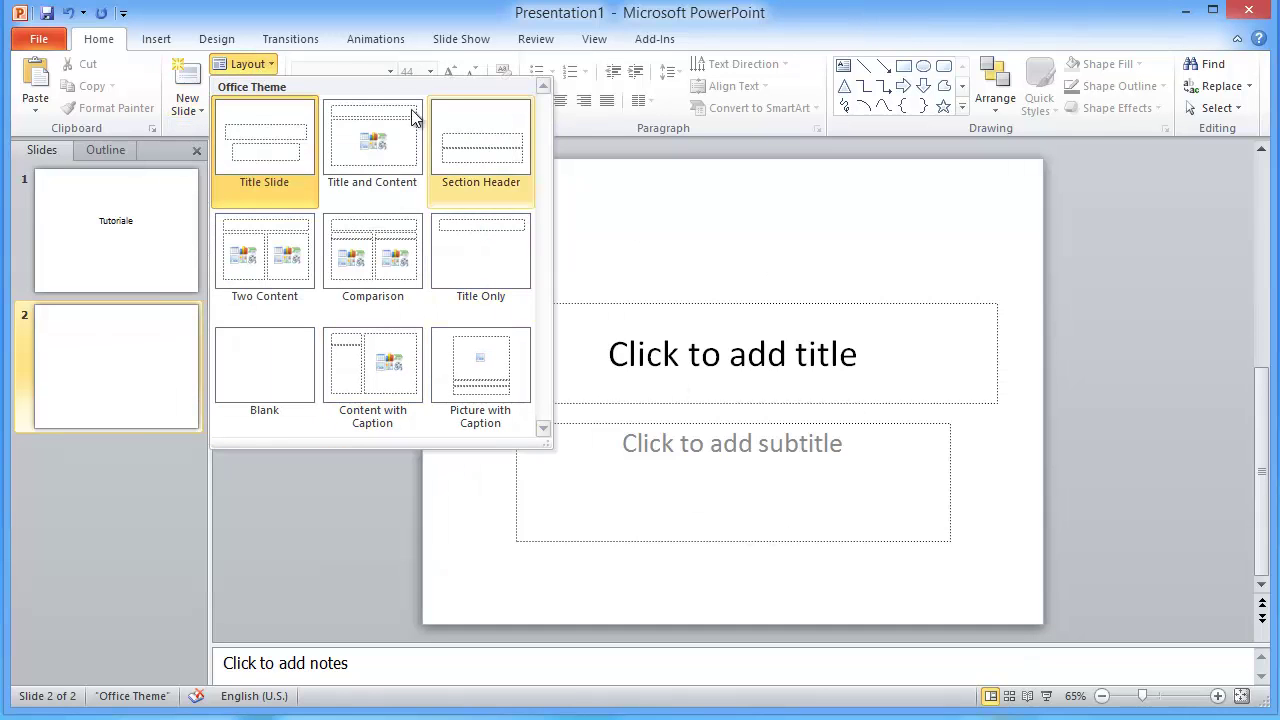
Give slide 2 the Section Header layout and reset its placeholders.
left_click(260, 376)
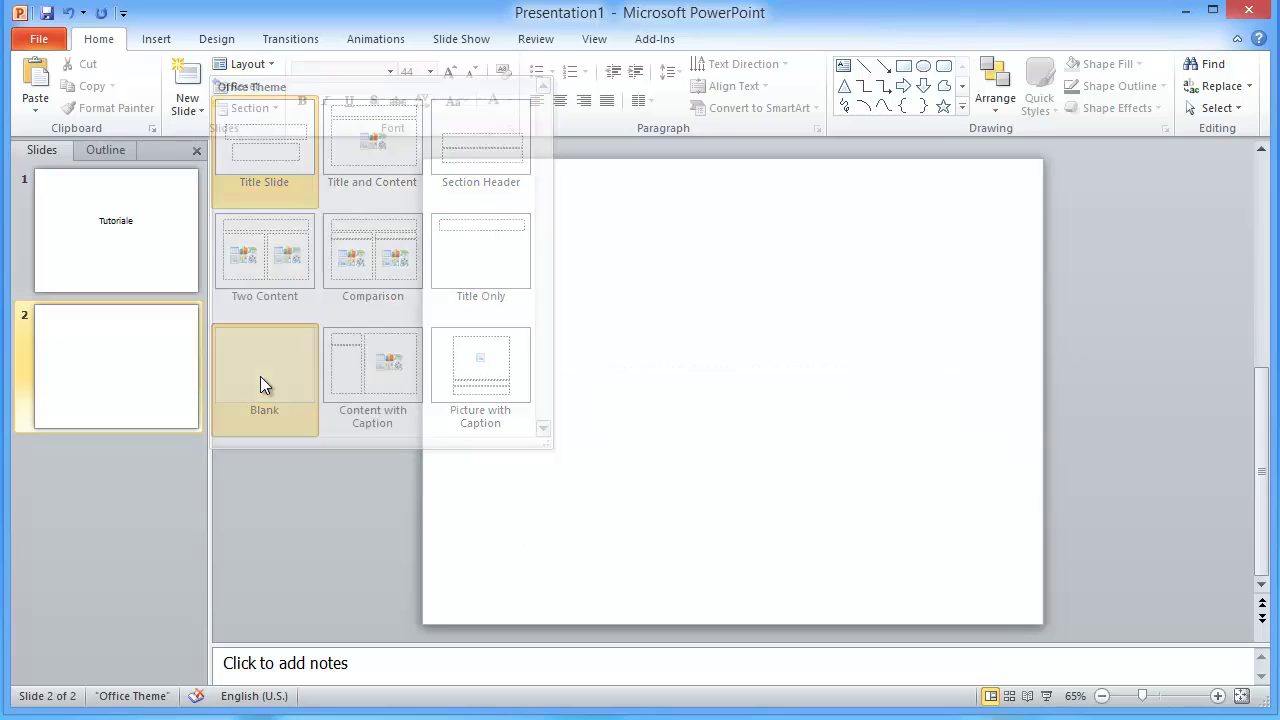
left_click(262, 66)
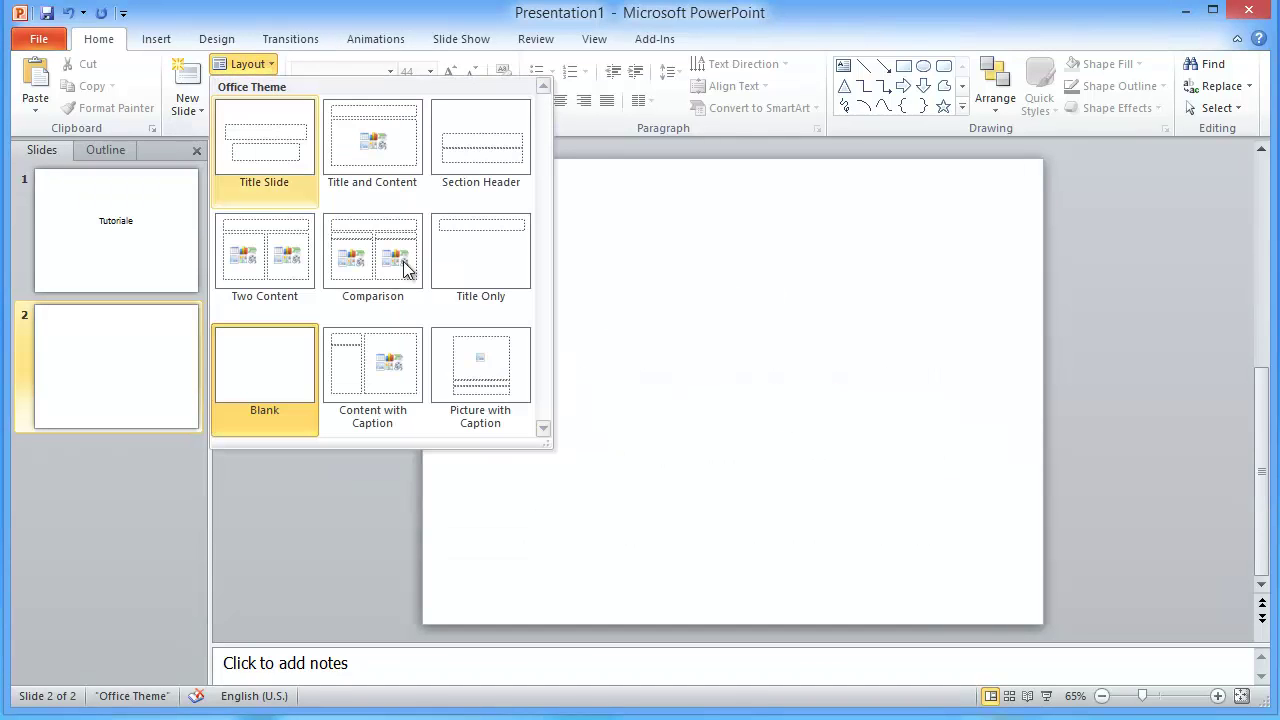
left_click(471, 133)
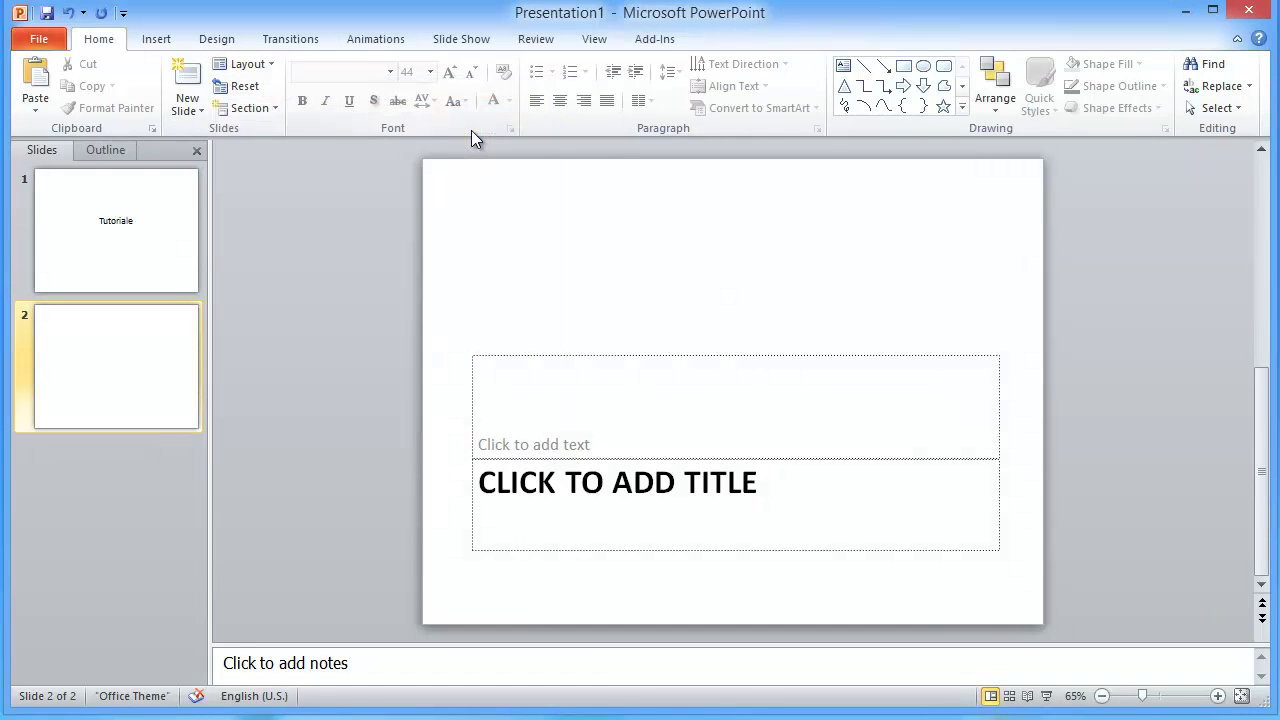
left_click(242, 92)
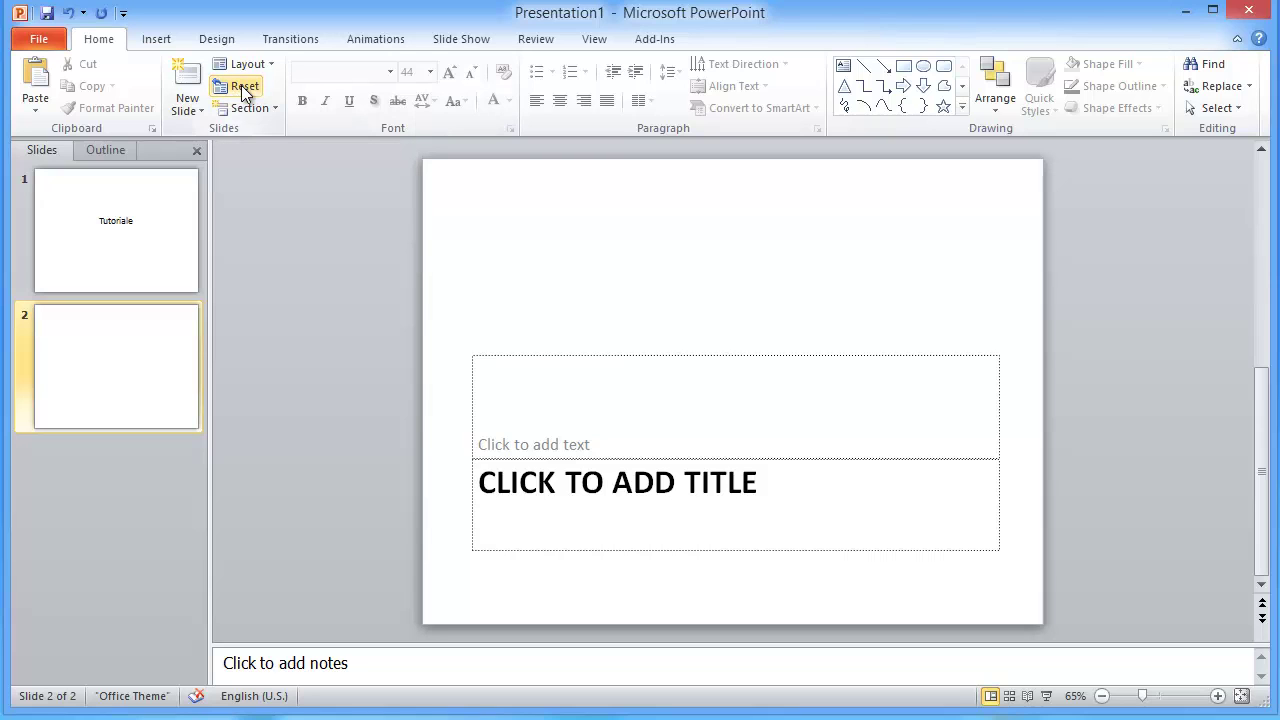
Add a new section starting at slide 2 and rename it 'Tutoriale'.
left_click(273, 109)
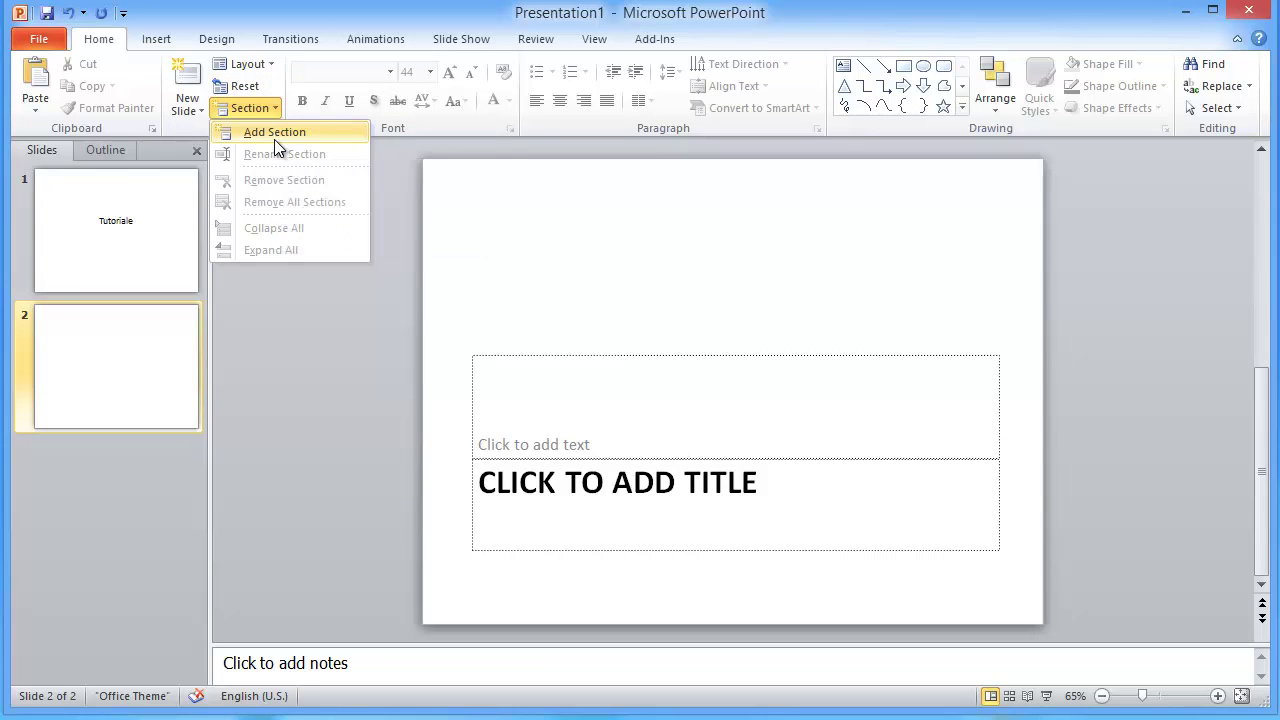
left_click(274, 139)
left_click(23, 341)
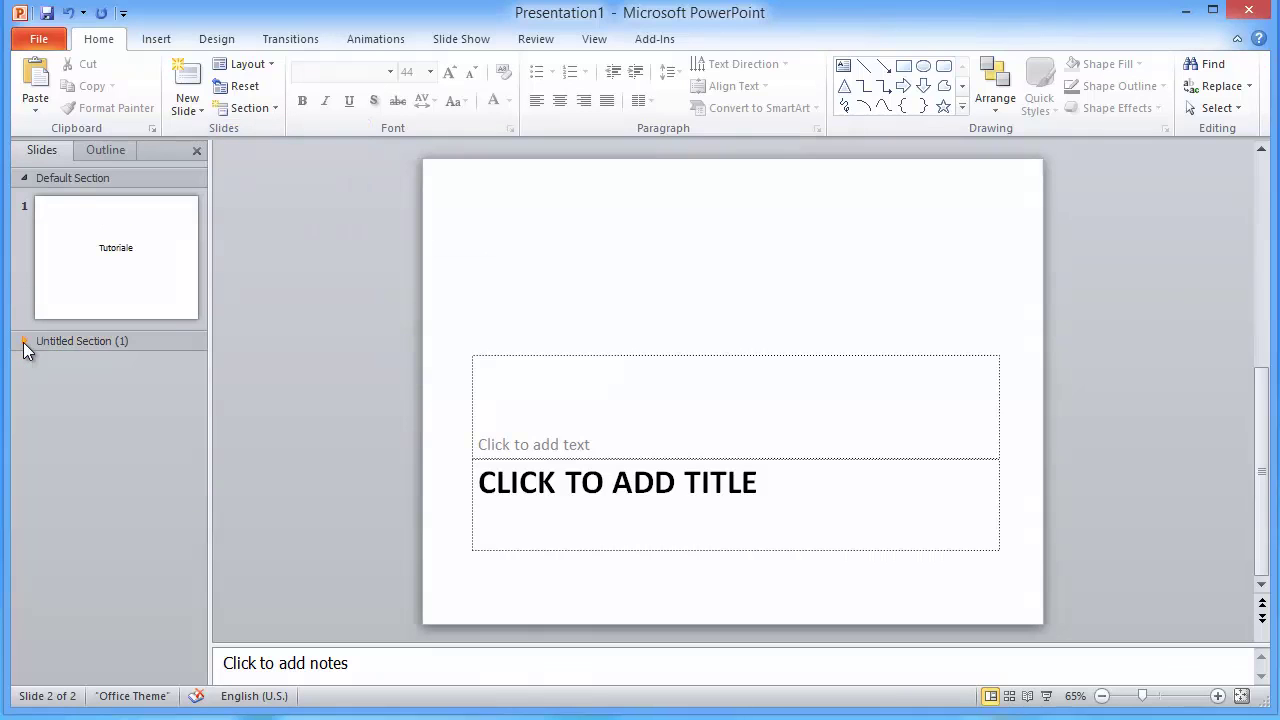
left_click(21, 342)
right_click(74, 344)
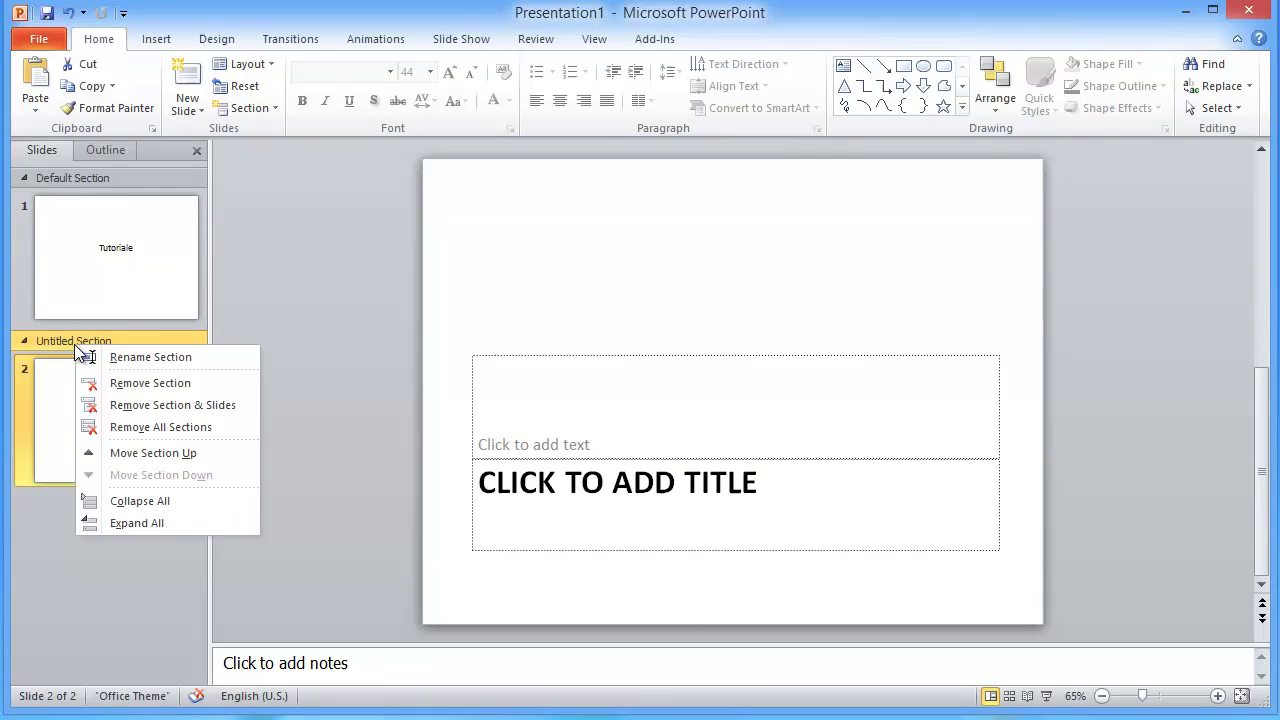
left_click(152, 360)
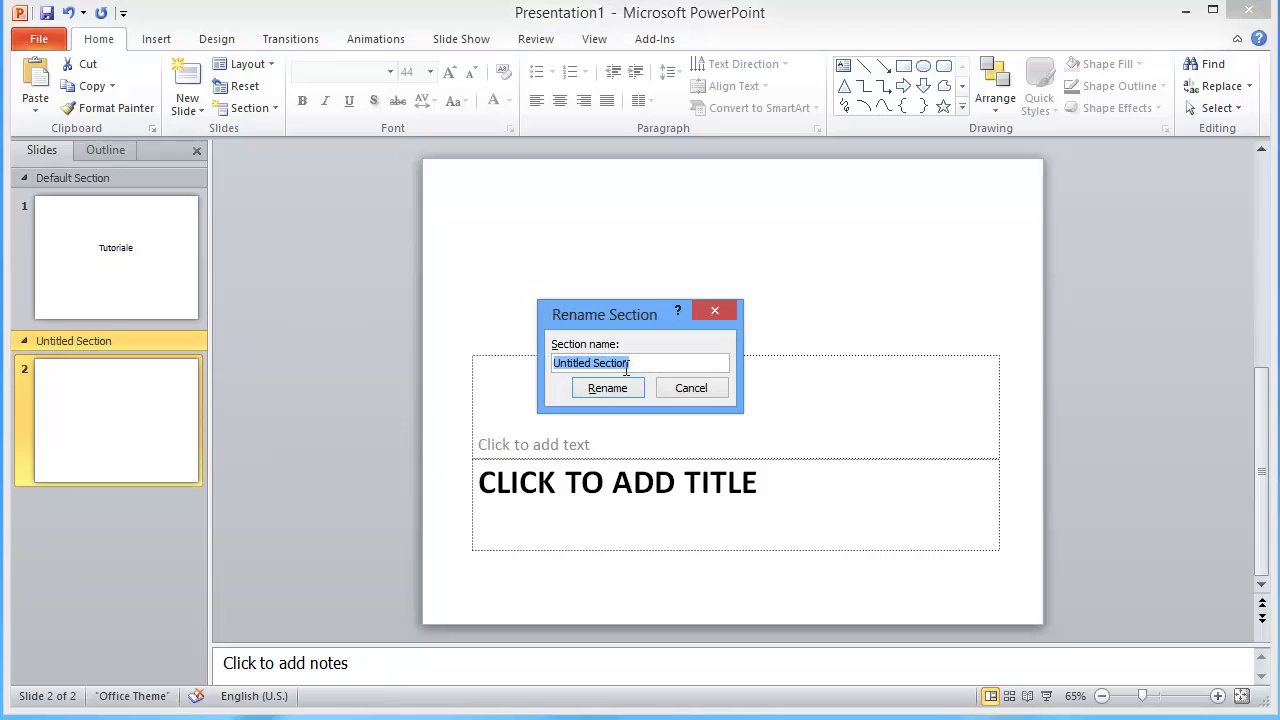
type("Tutoriale")
left_click(618, 394)
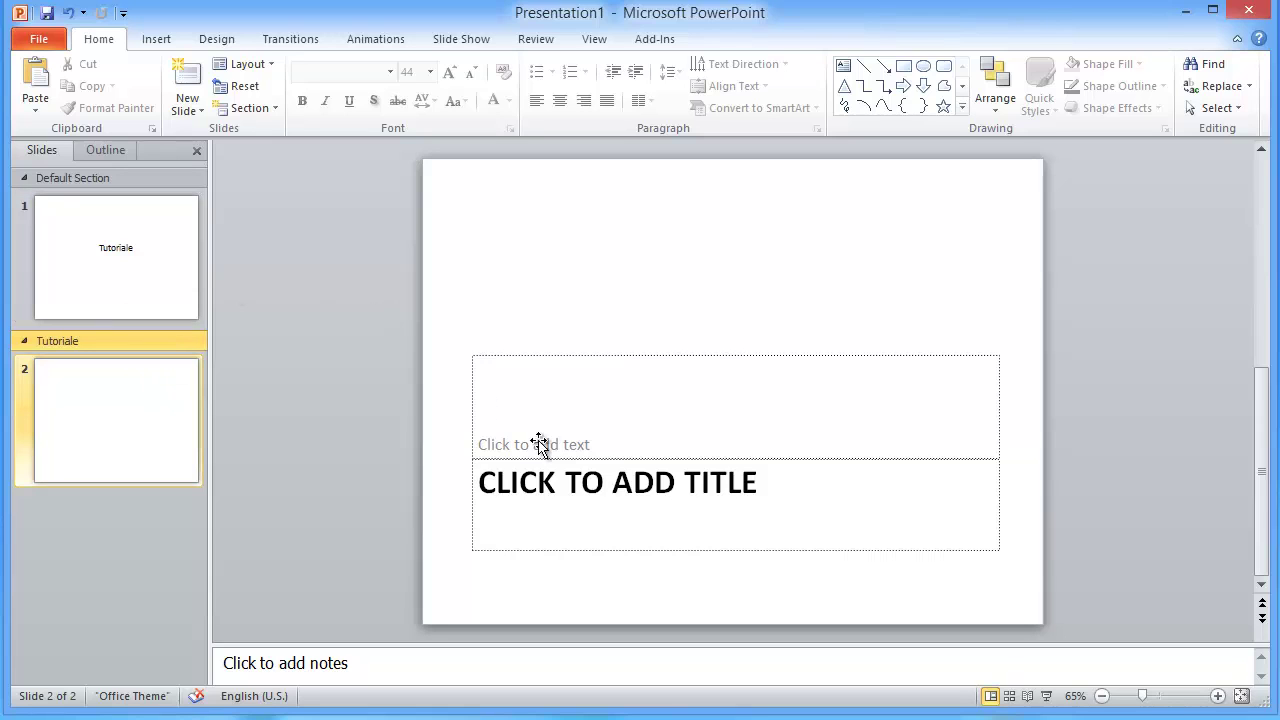
Type 'Tutoriale' in slide 2's upper text placeholder and select it.
left_click(622, 452)
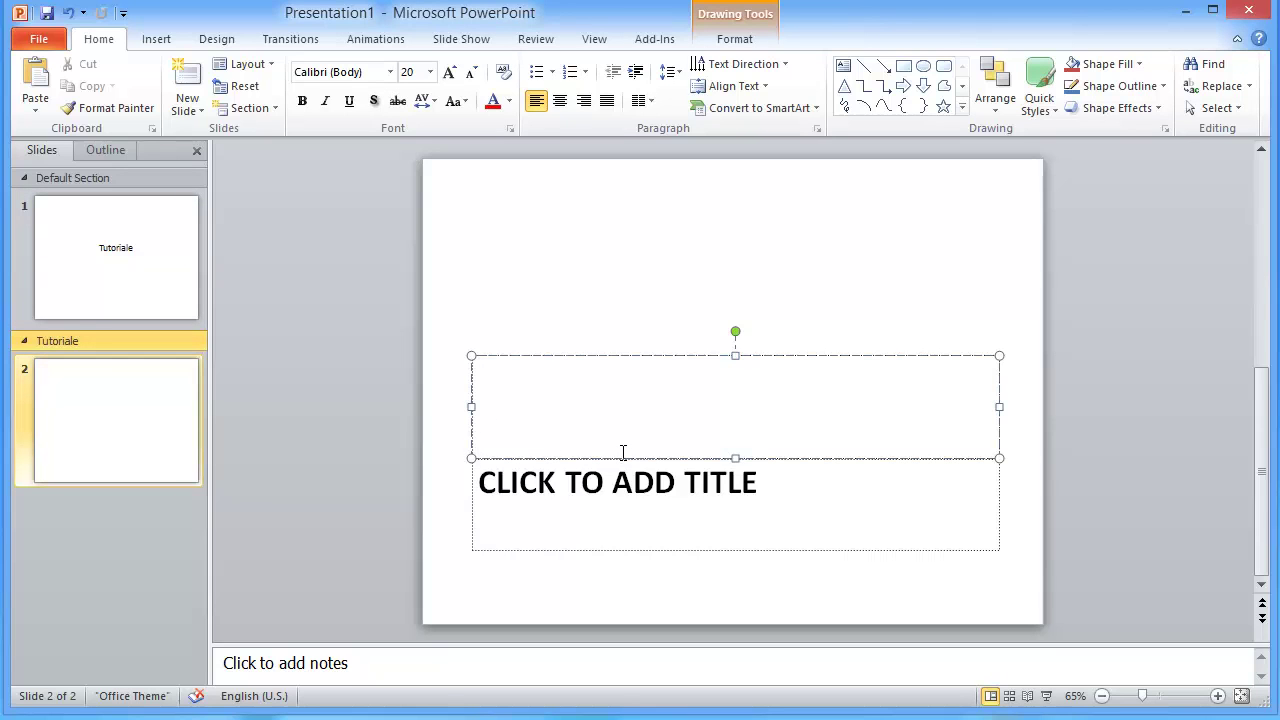
type("Tutoriale")
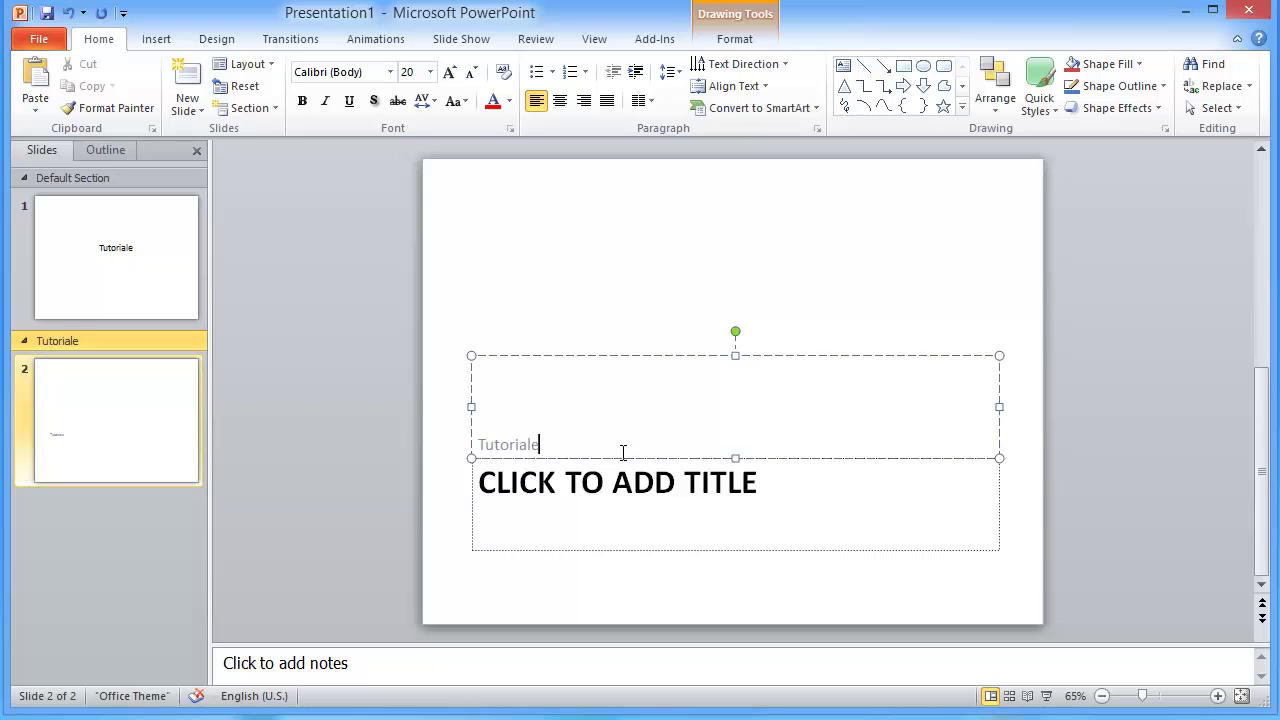
key("ctrl+a")
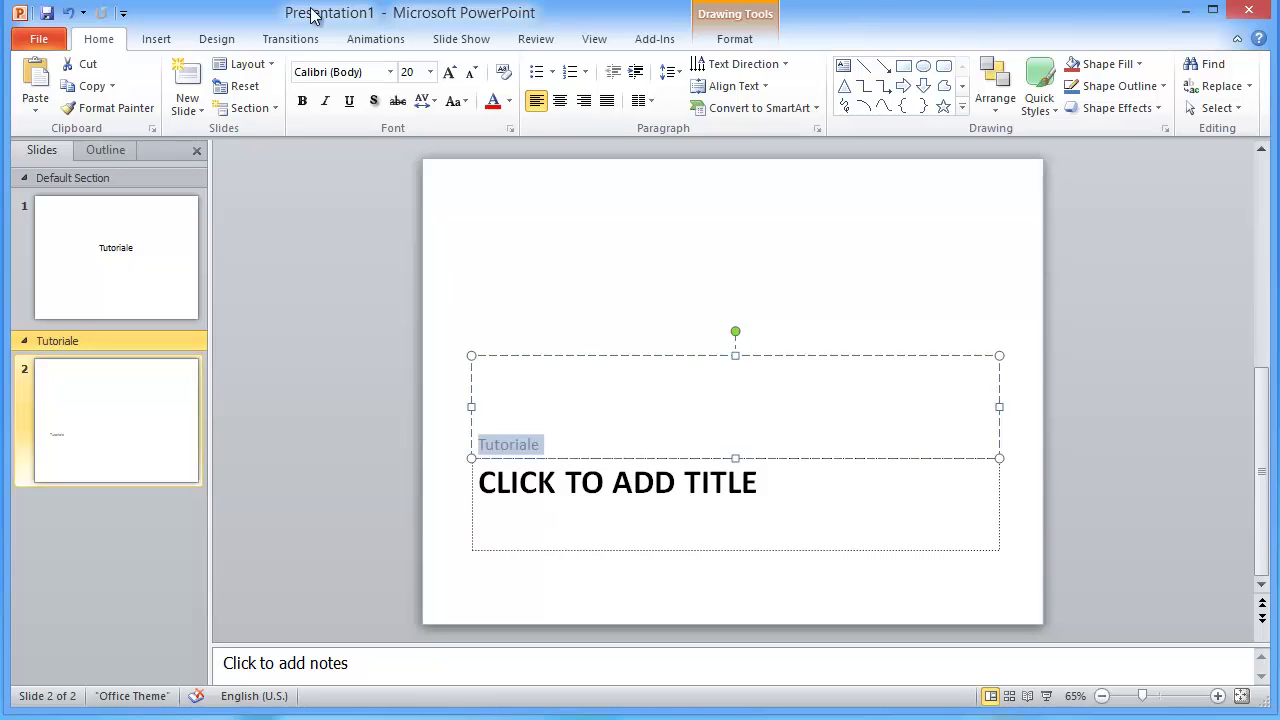
Set the text in Aharoni after briefly trying Arabic Typesetting.
left_click(390, 72)
scroll(420, 300, "down", 4)
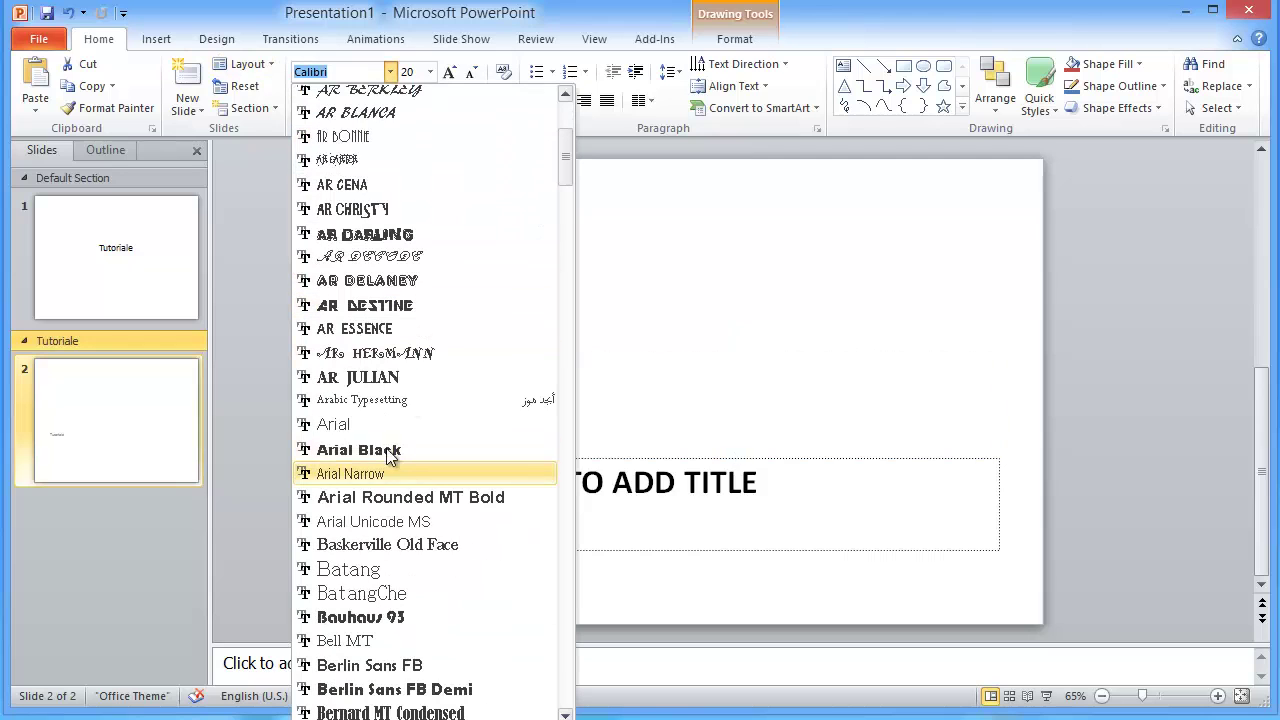
left_click(390, 405)
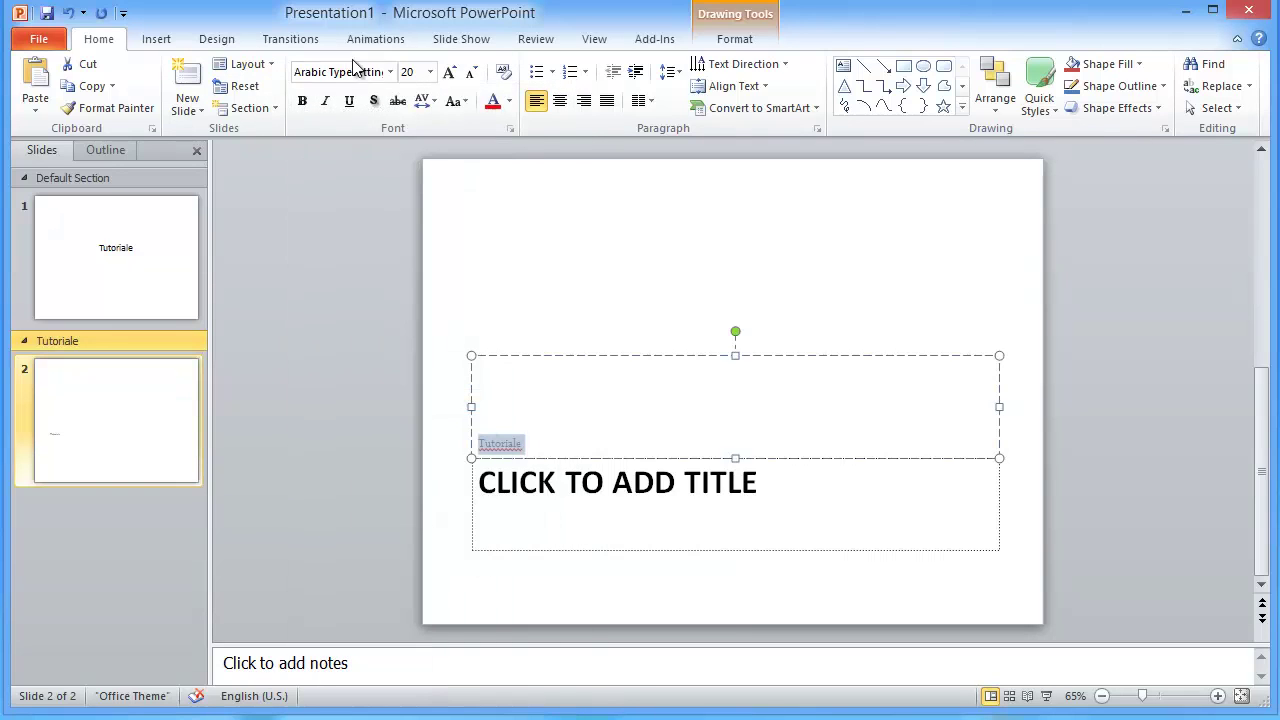
left_click(390, 72)
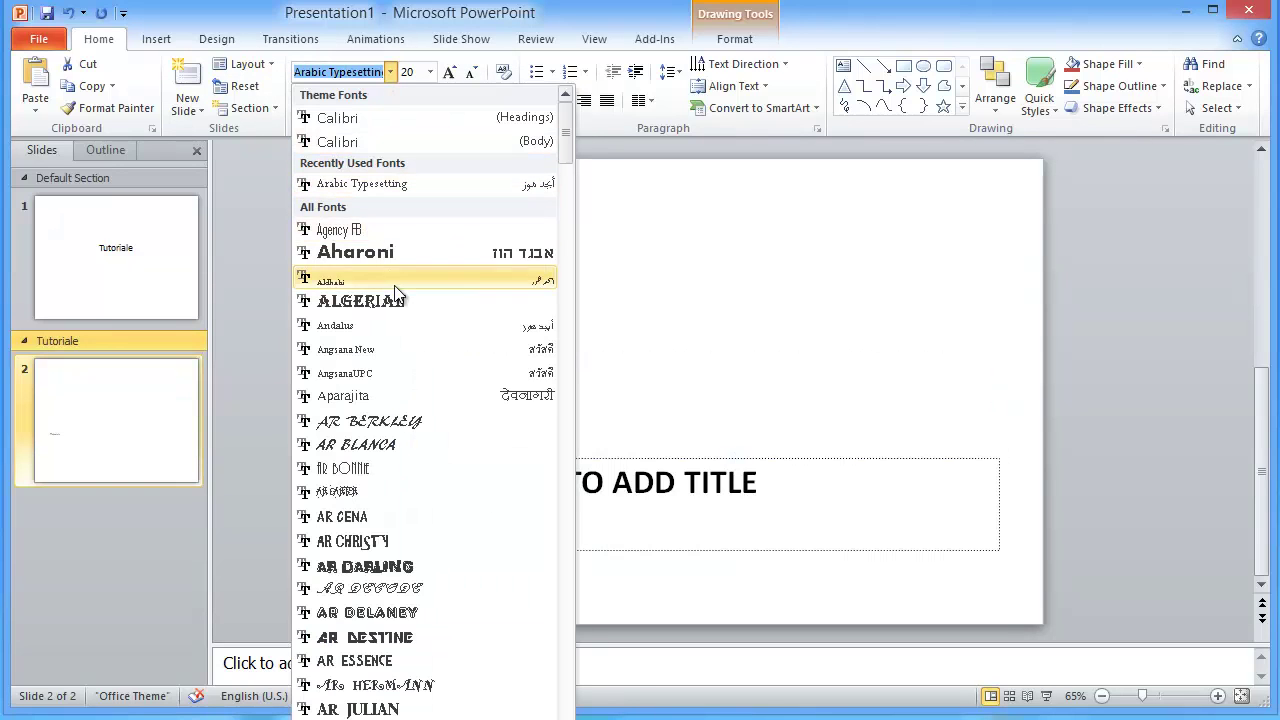
left_click(390, 251)
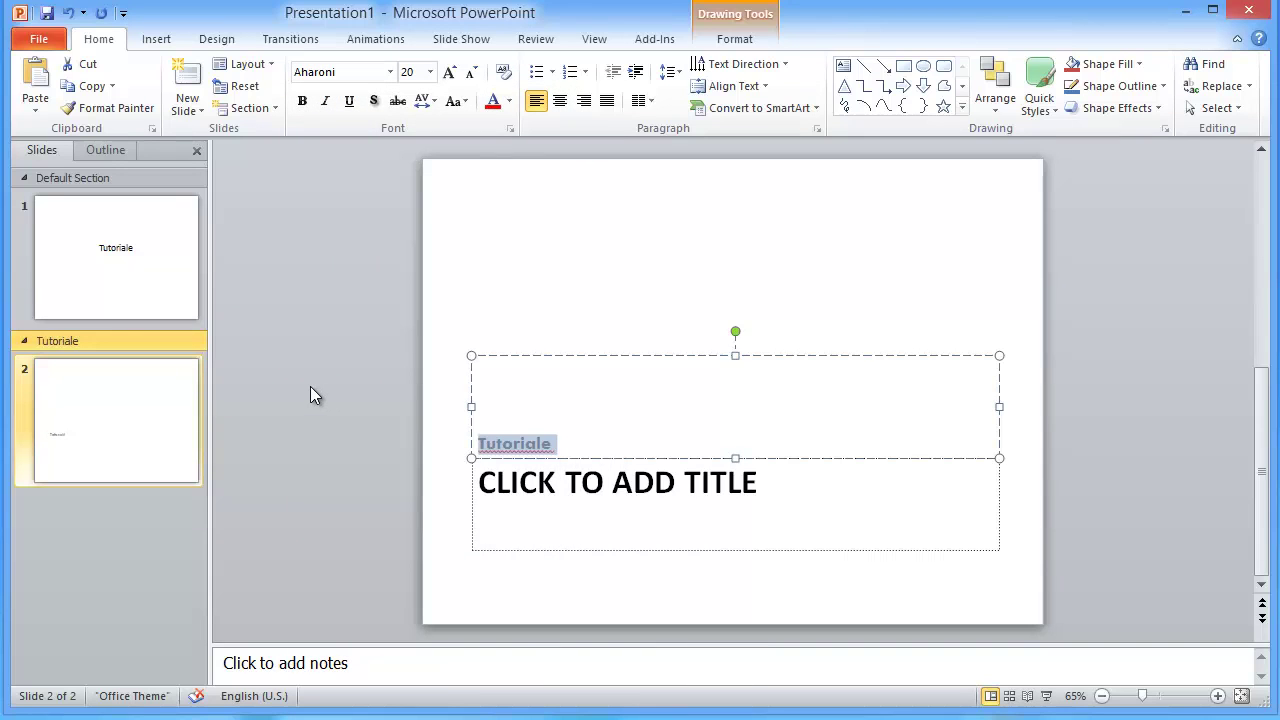
left_click(430, 72)
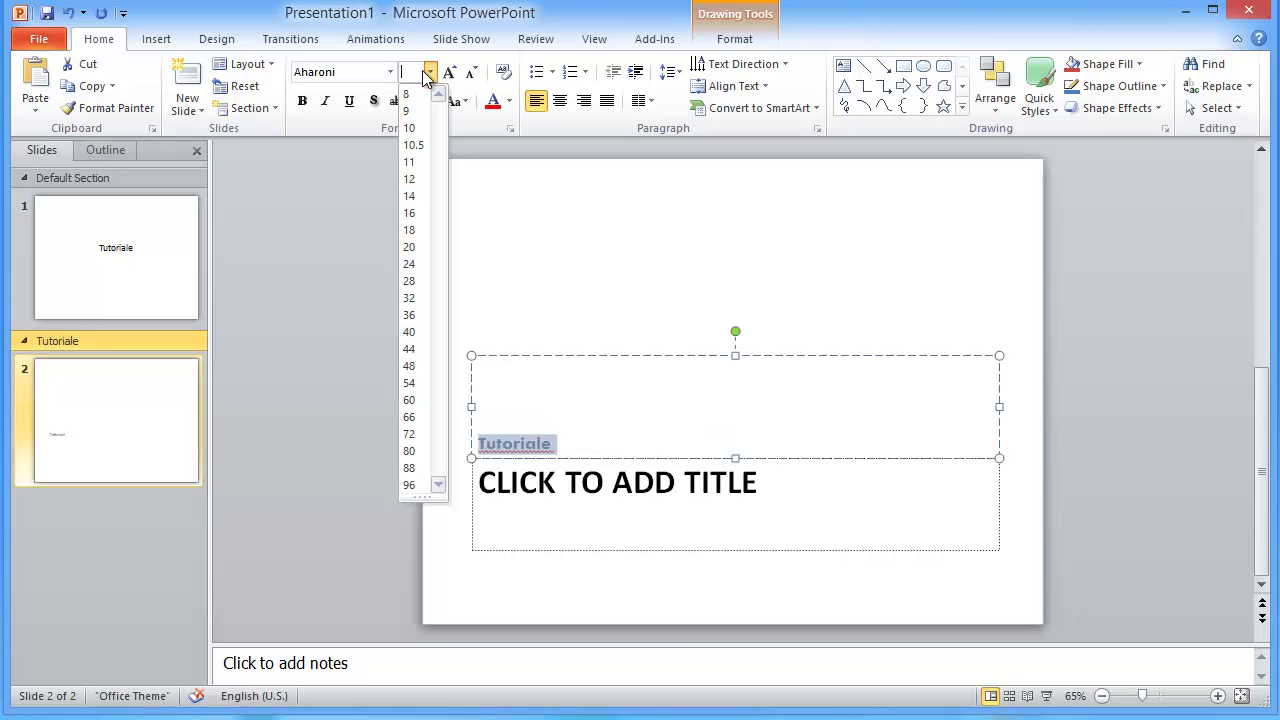
Grow the Tutoriale text from 20 to 36 pt, abandoning a typed size of 12.
type("12")
key("BackSpace")
key("BackSpace")
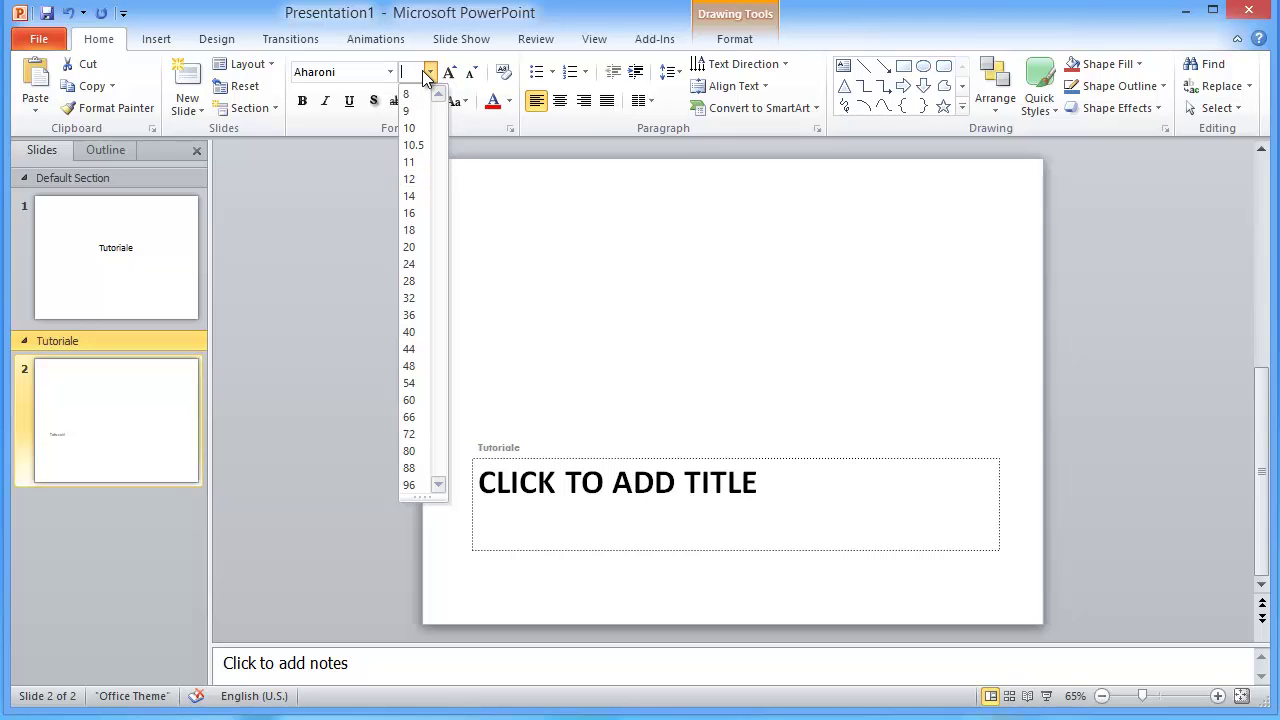
key("Escape")
type("20")
key("Escape")
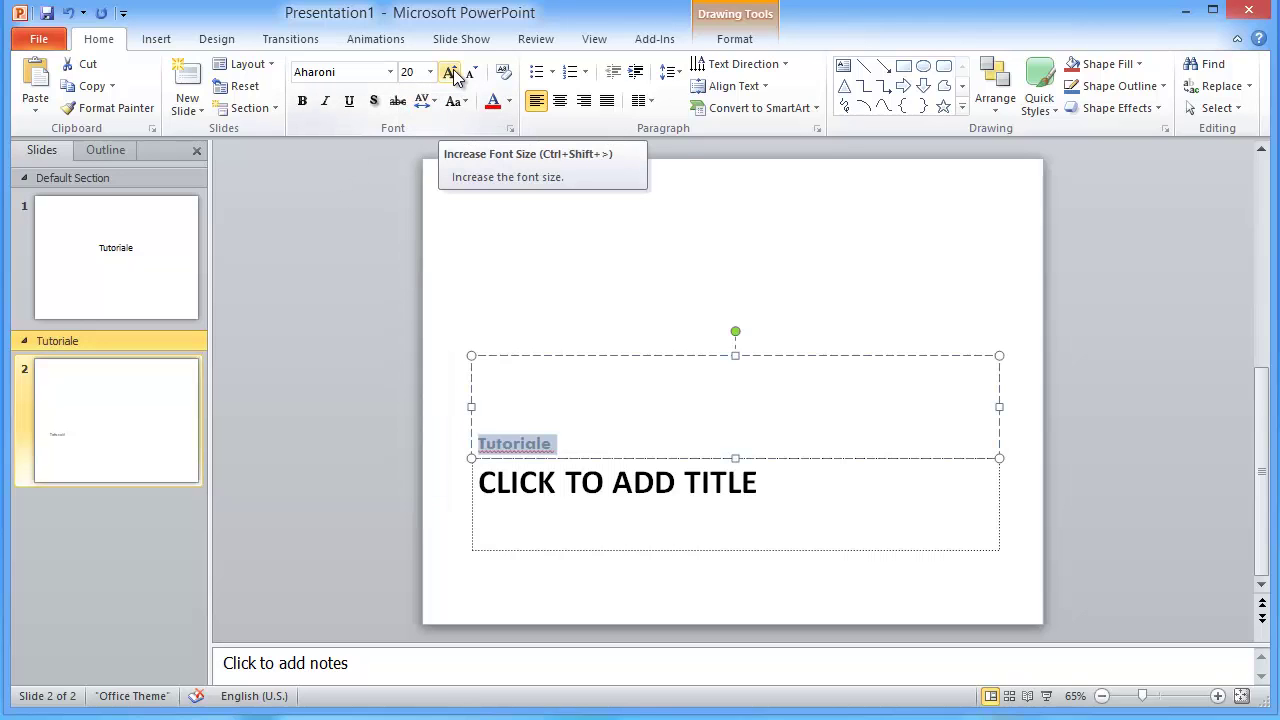
left_click(451, 73)
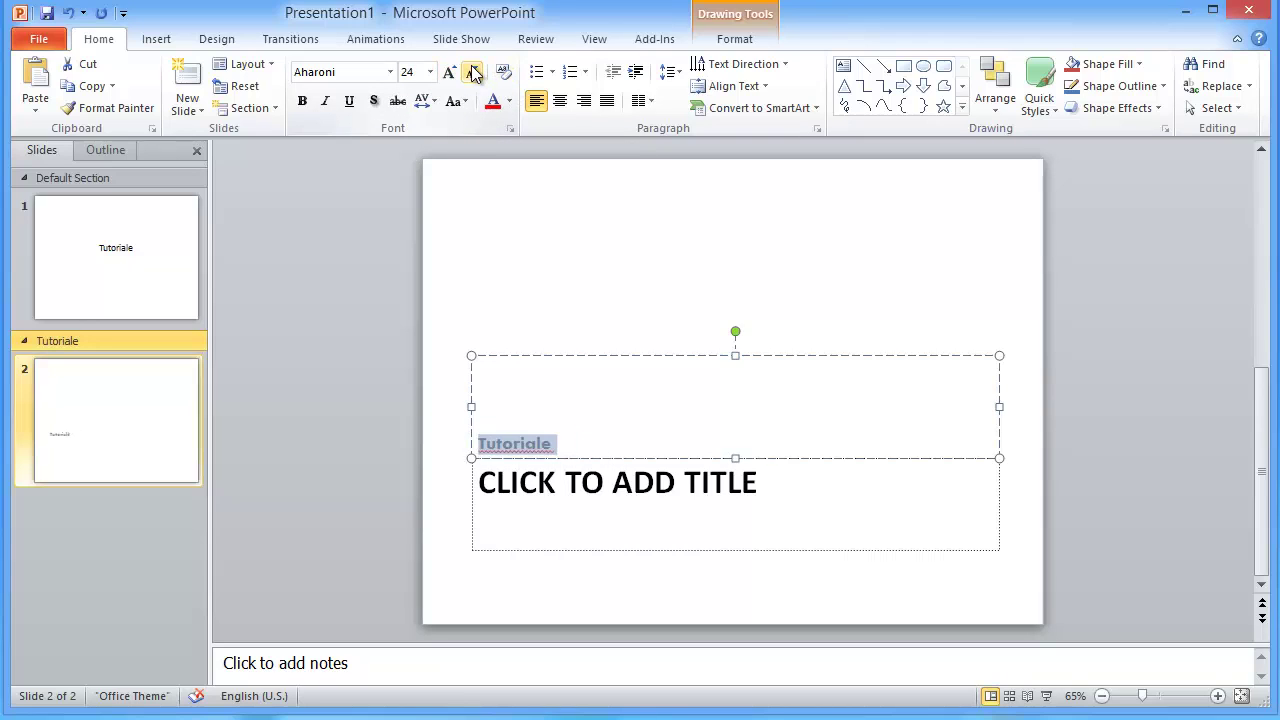
left_click(449, 72)
left_click(449, 72)
left_click(449, 72)
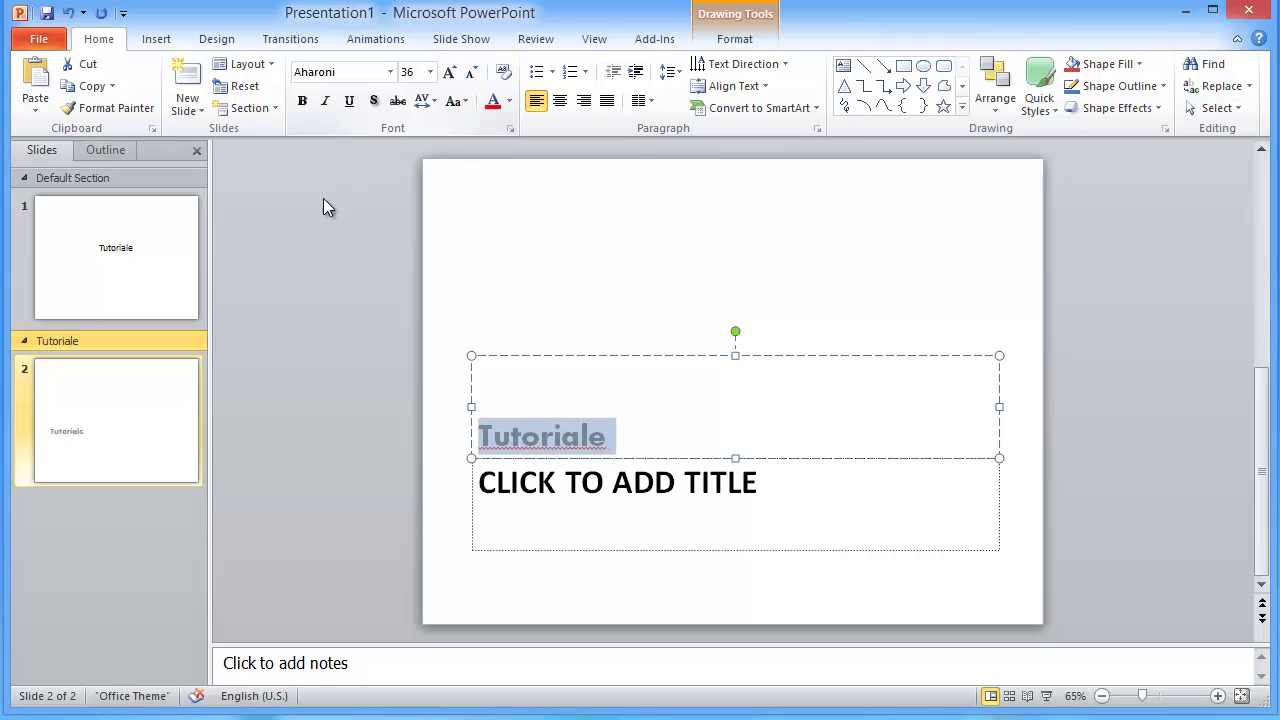
Toggle bold, italic and underline on and off, then add a text shadow.
left_click(304, 102)
left_click(326, 104)
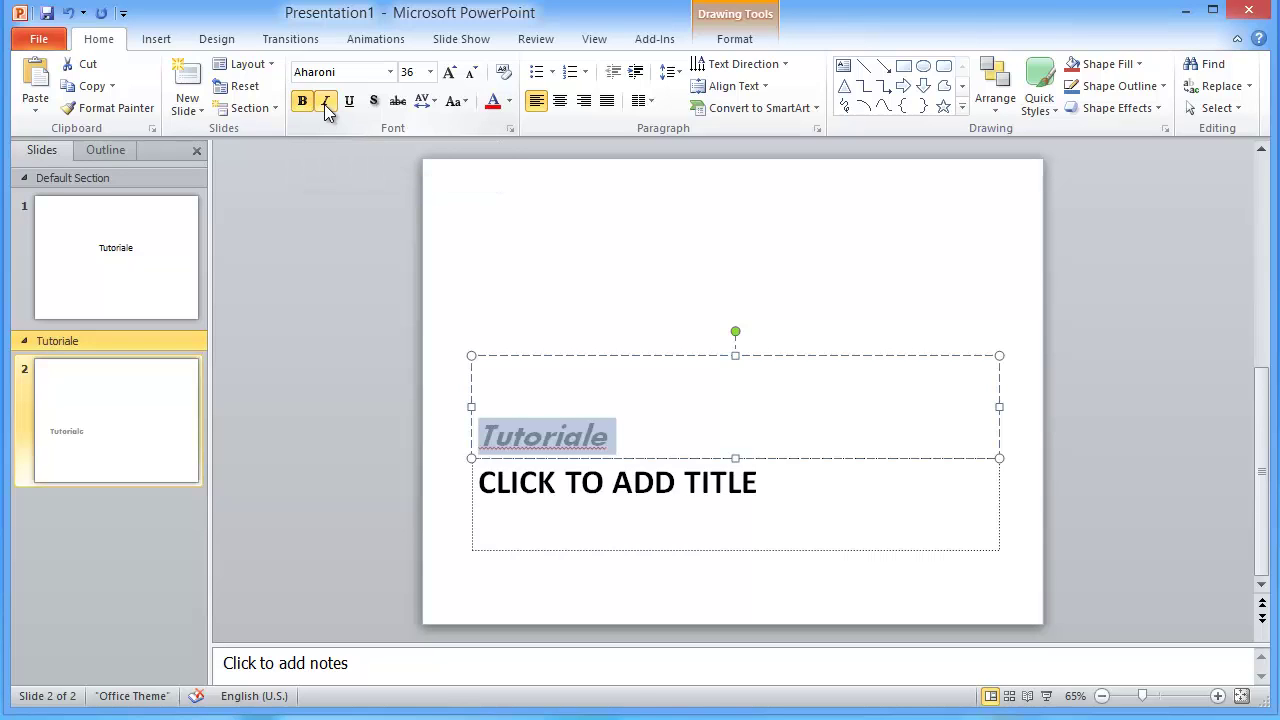
left_click(349, 104)
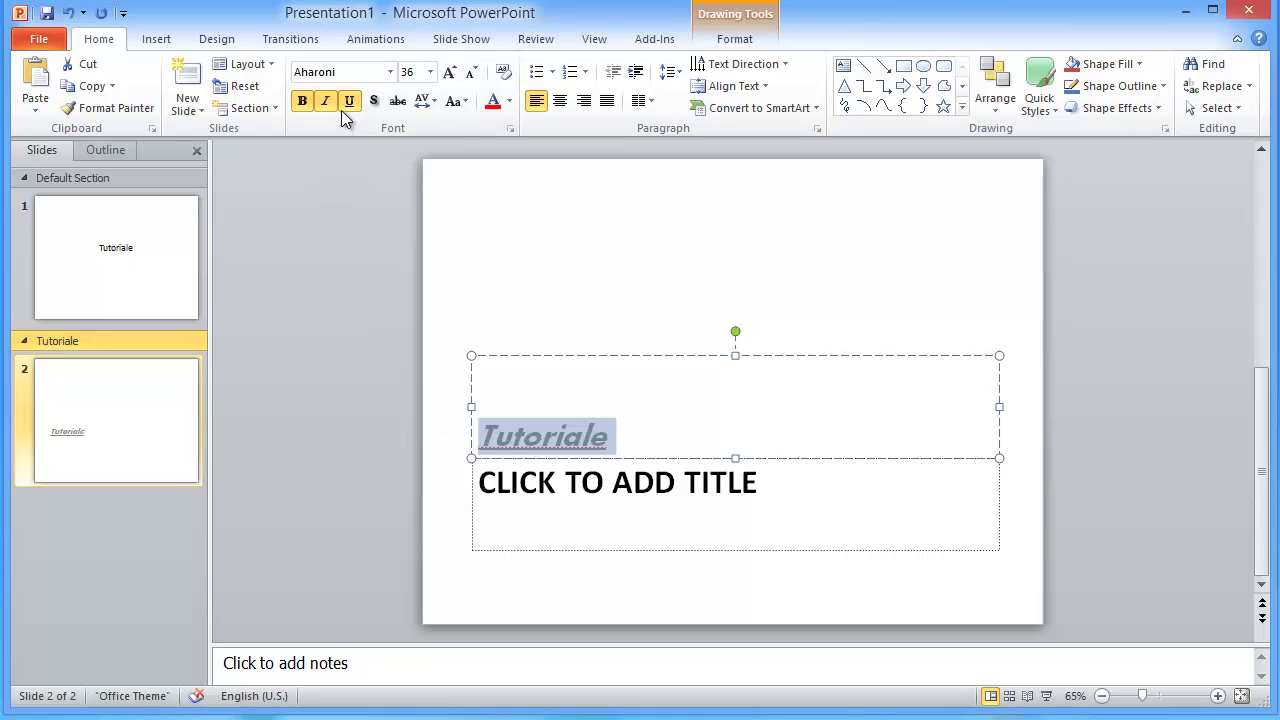
left_click(341, 108)
left_click(326, 104)
left_click(301, 104)
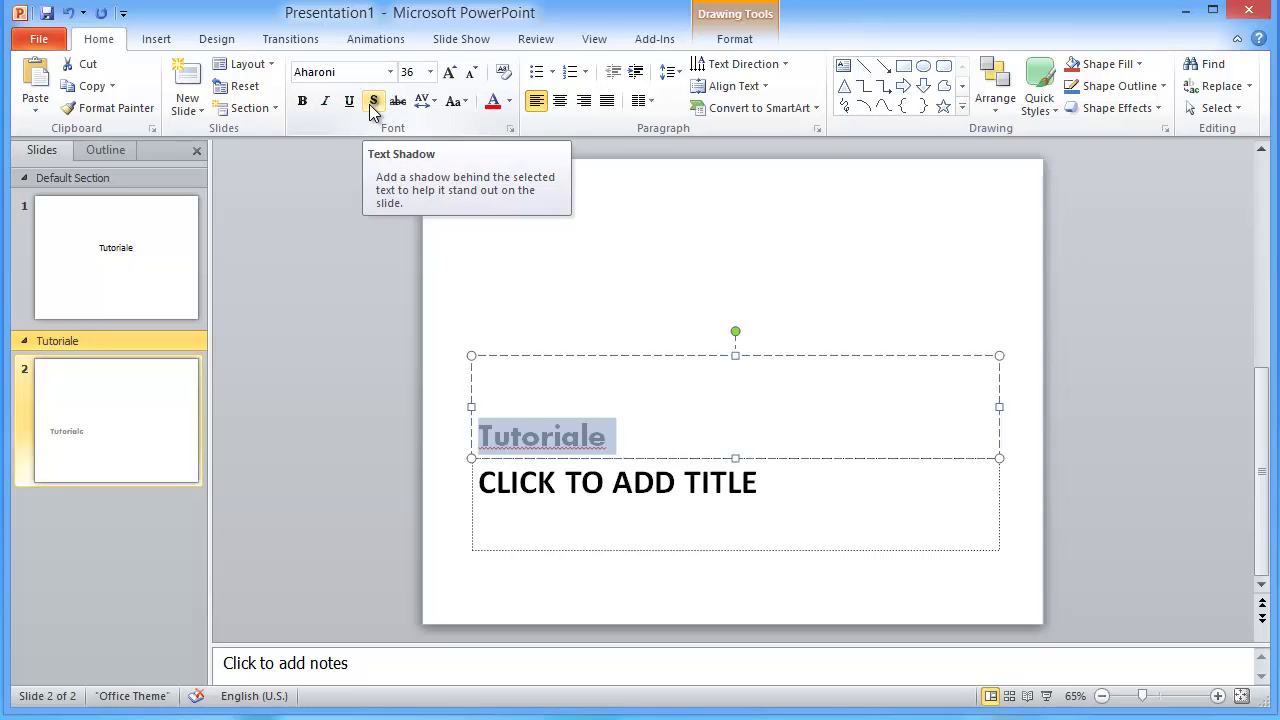
left_click(372, 104)
Reselect Tutoriale and apply strikethrough to it.
left_click(310, 394)
left_click(579, 428)
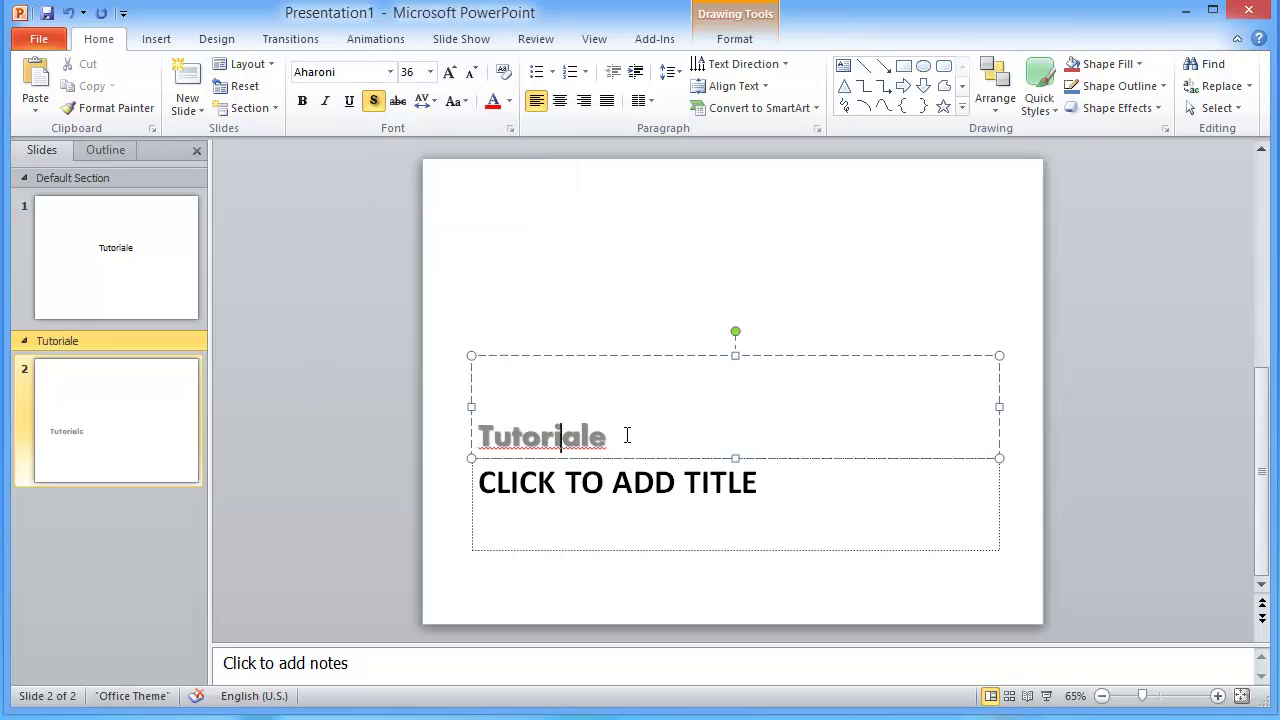
left_click_drag(626, 434, 478, 445)
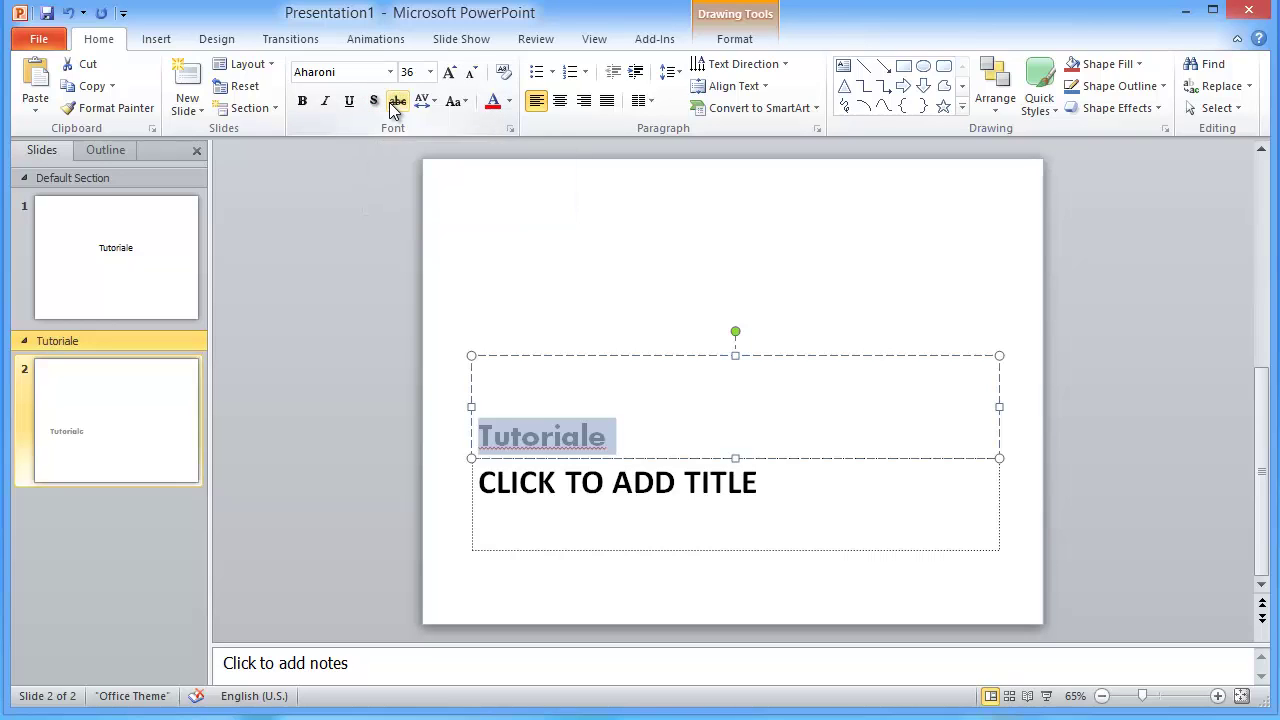
left_click(632, 436)
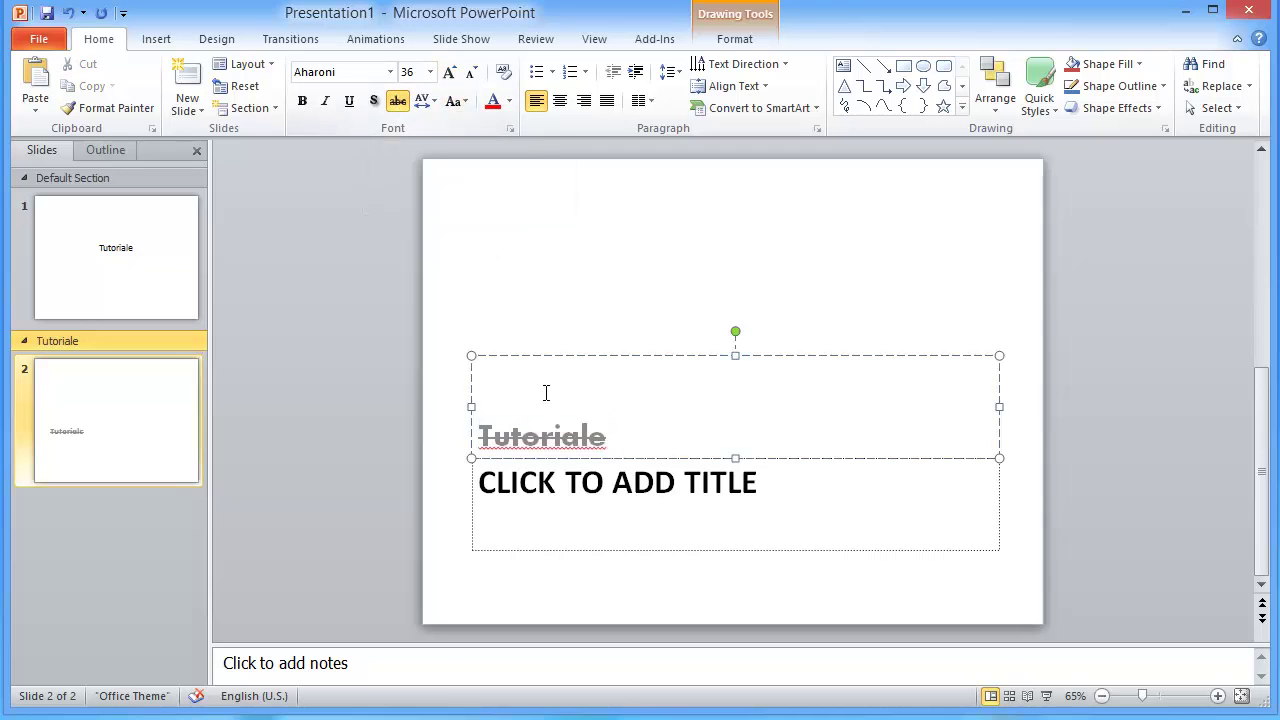
double_click(619, 442)
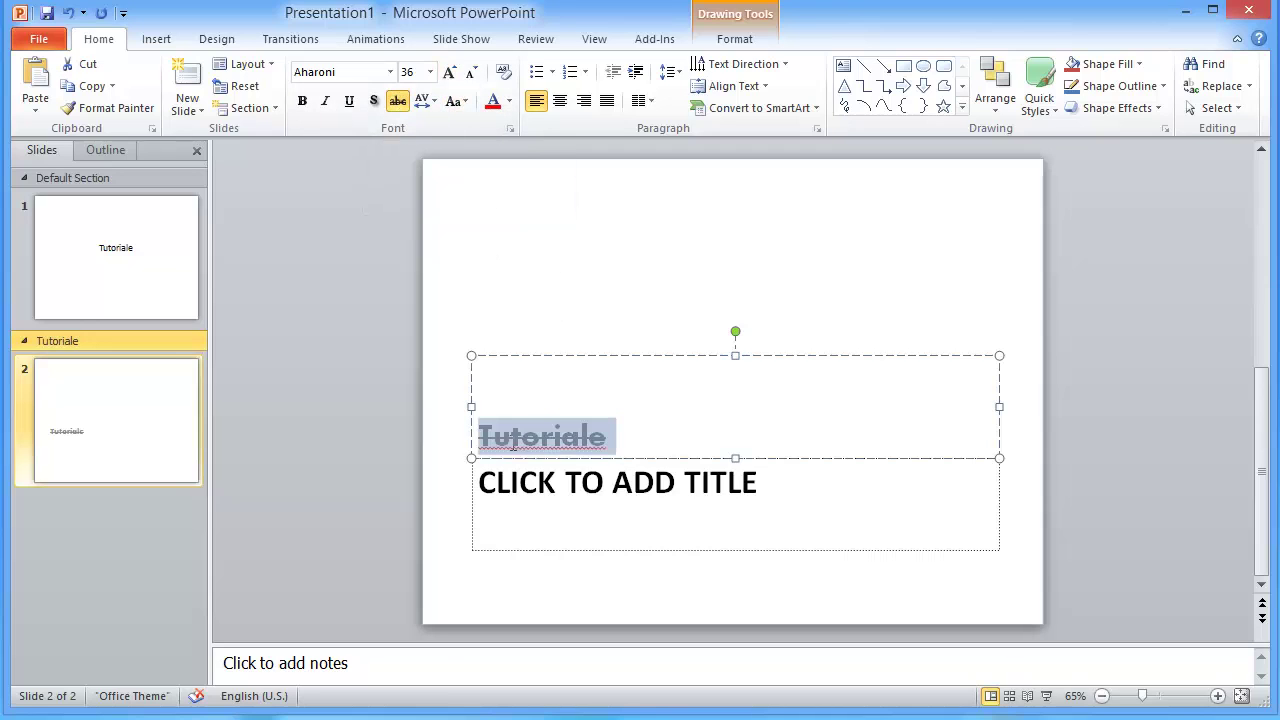
left_click(432, 101)
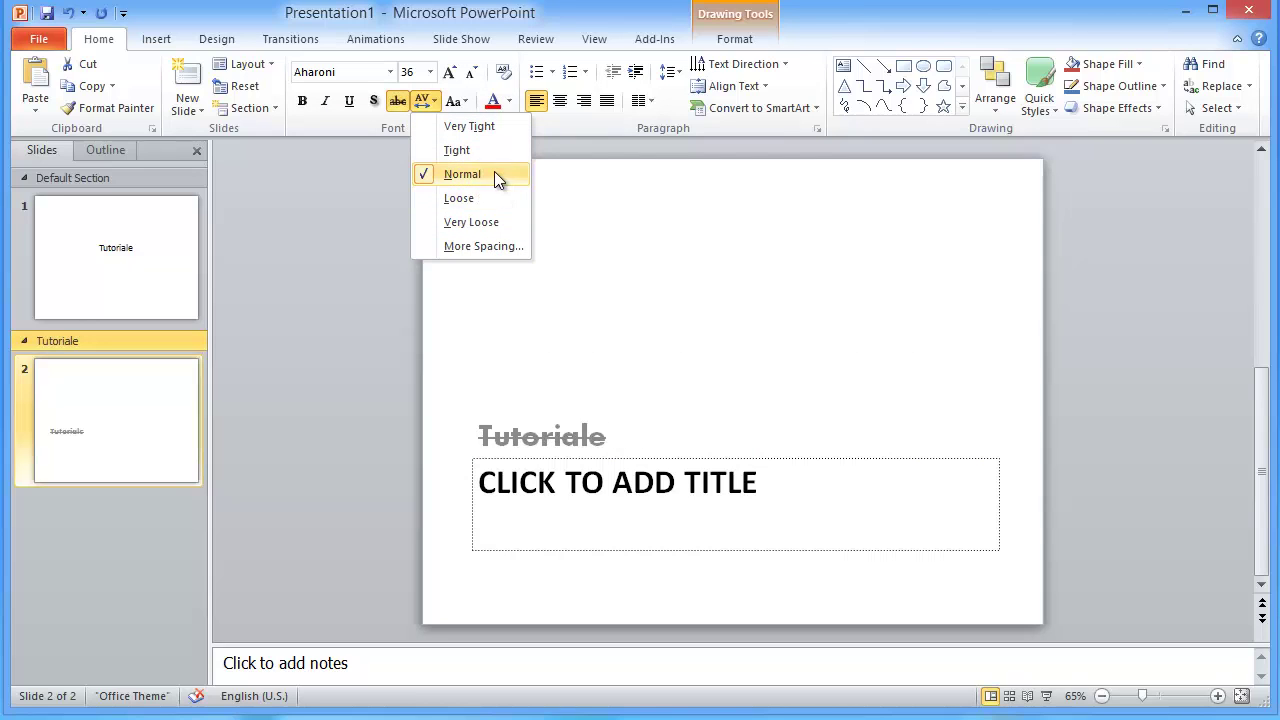
left_click(359, 212)
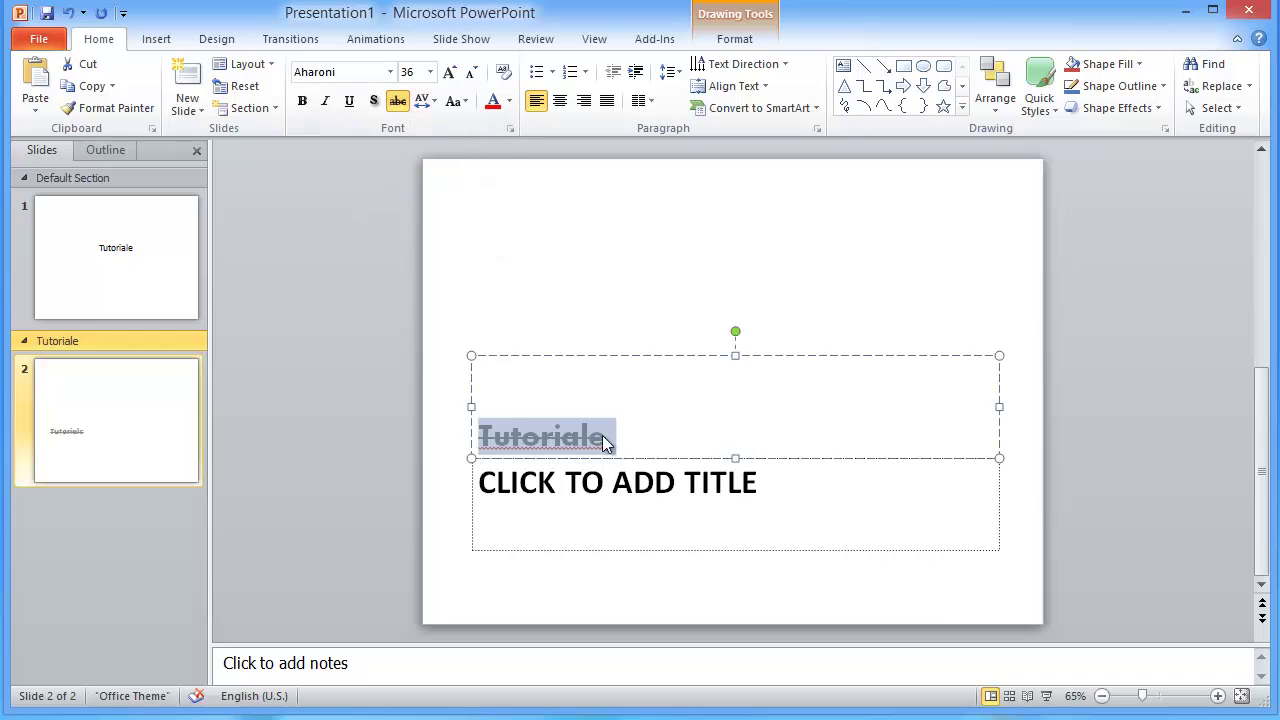
left_click(390, 72)
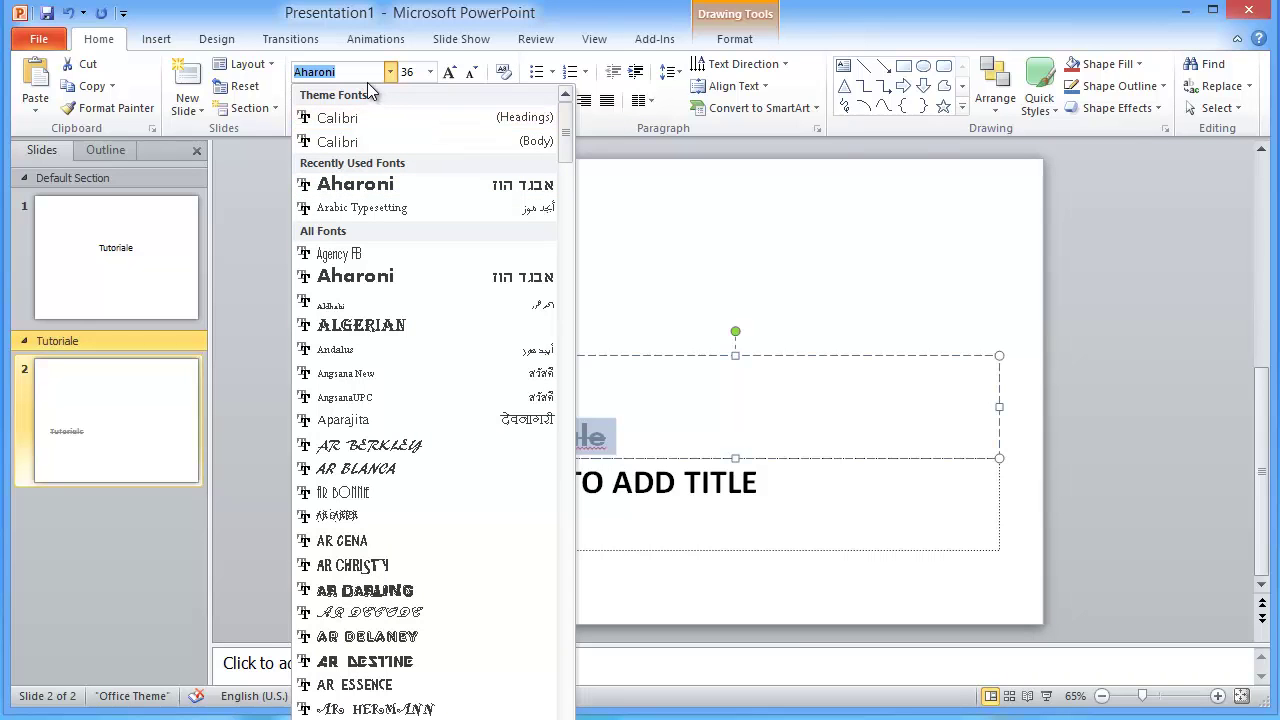
type("Arial")
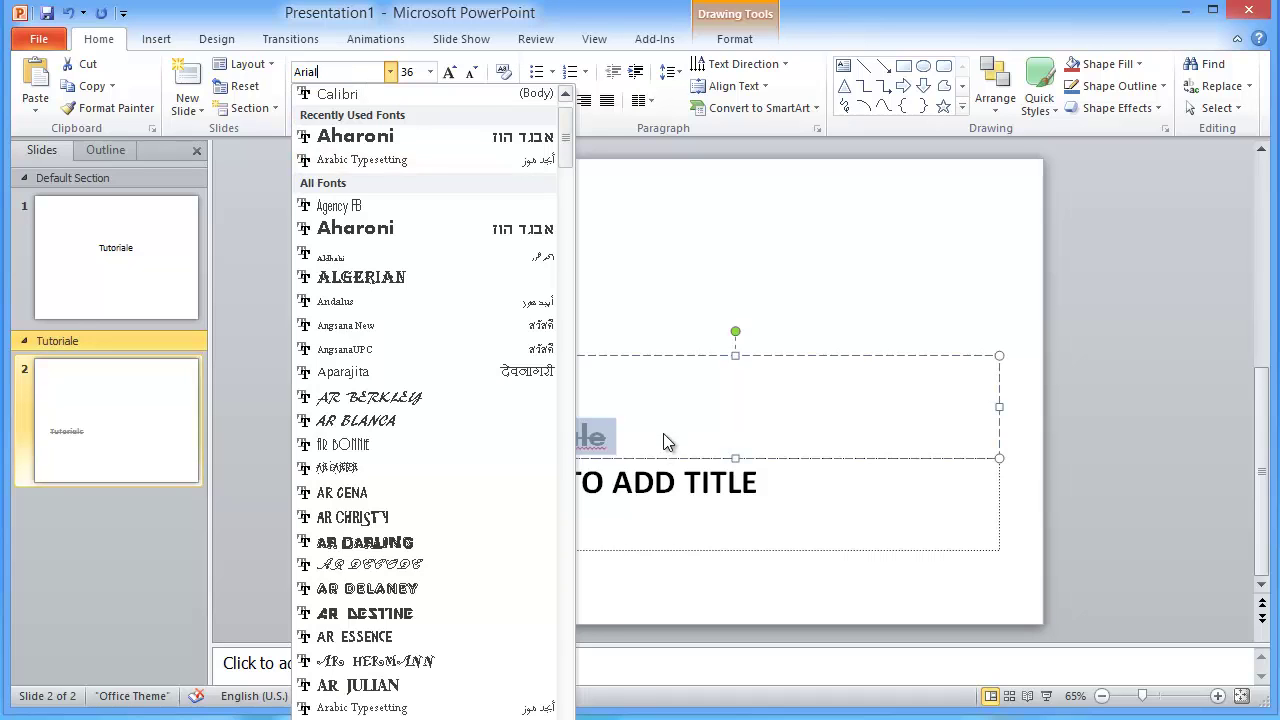
left_click(663, 435)
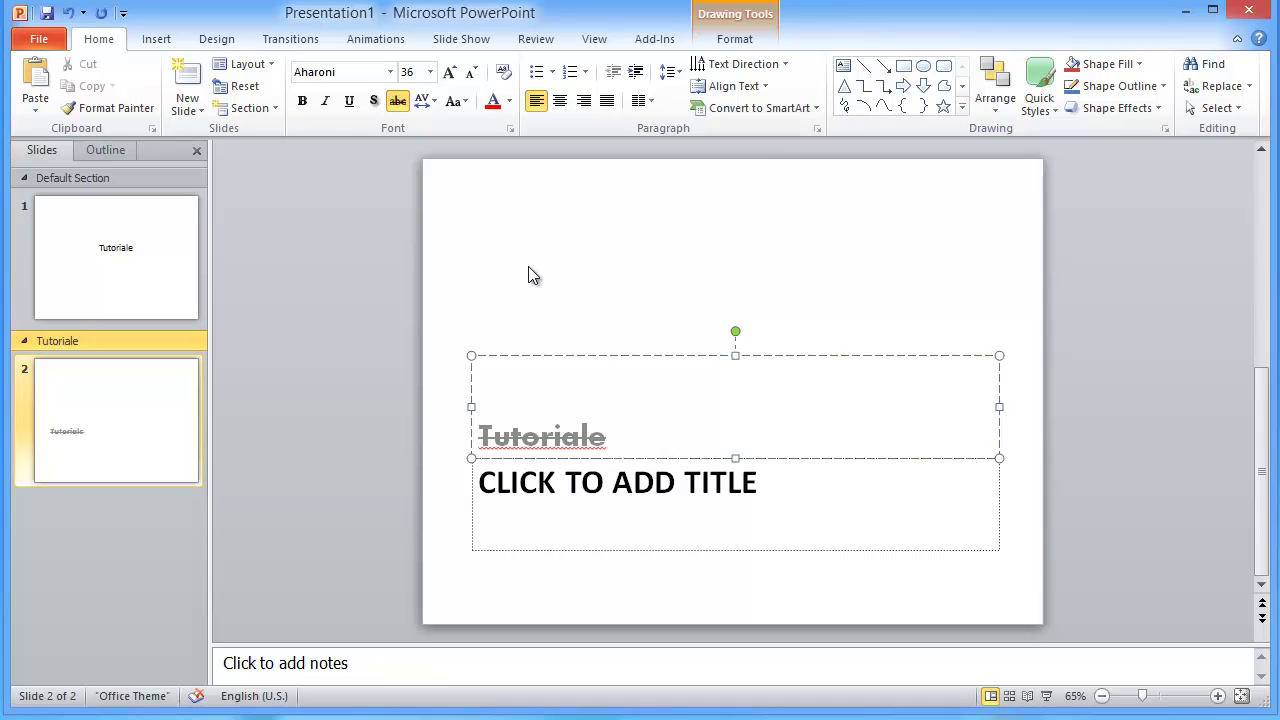
left_click(424, 100)
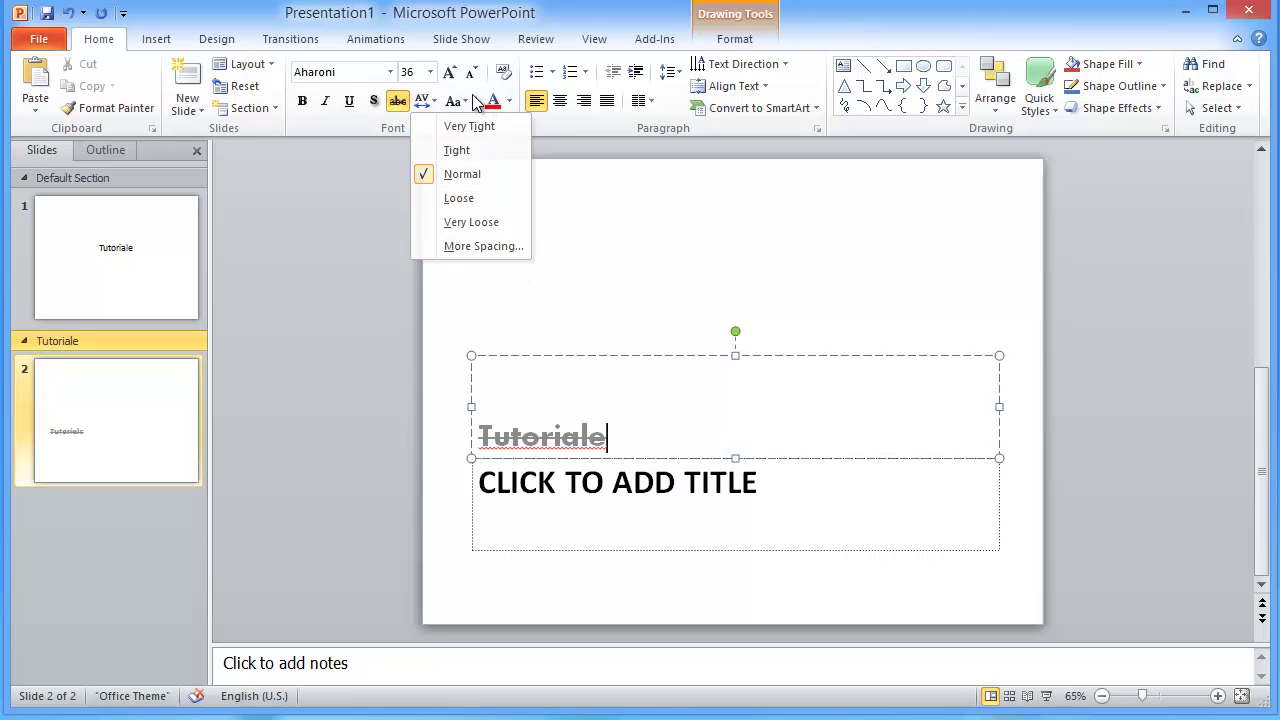
left_click(474, 100)
left_click(456, 100)
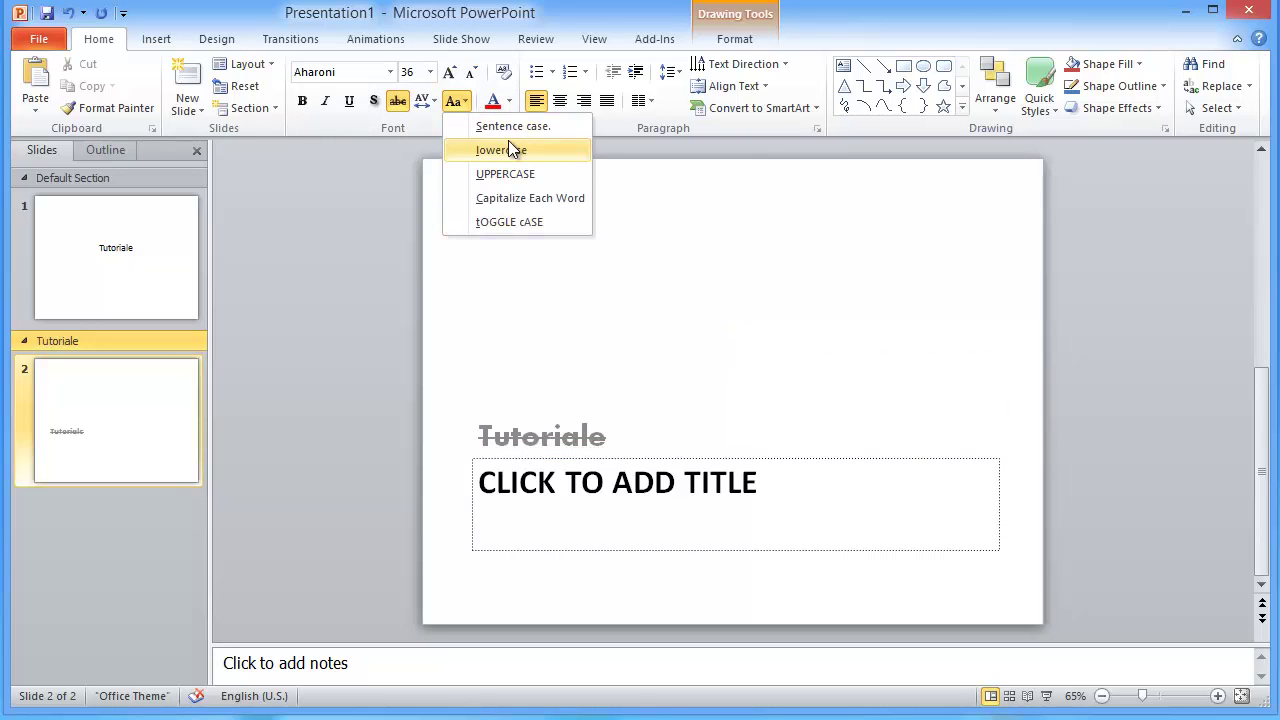
left_click(319, 213)
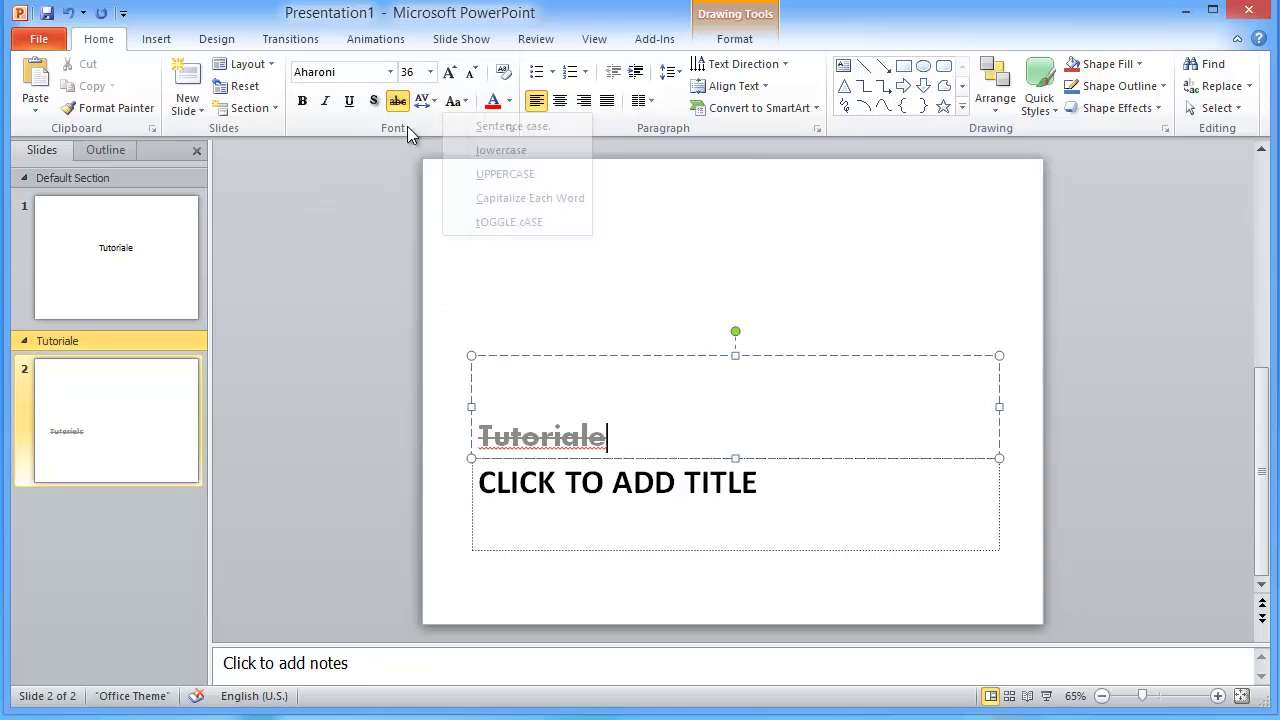
left_click_drag(608, 436, 466, 432)
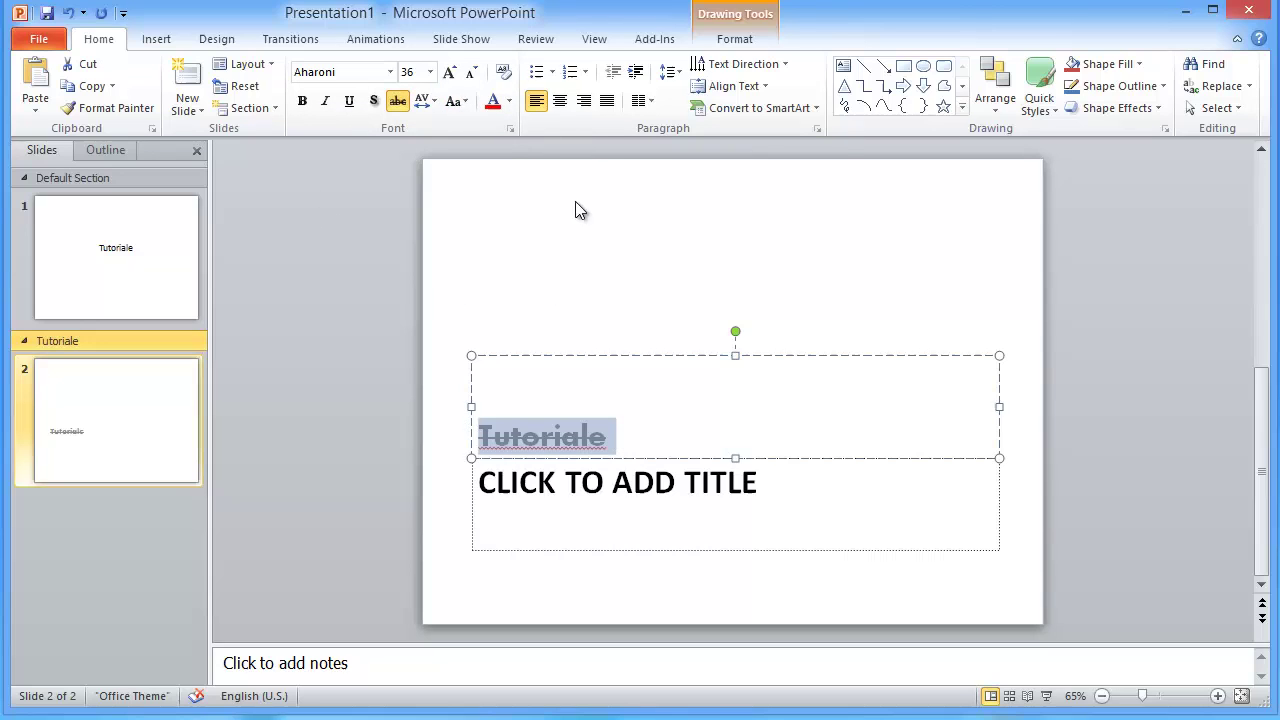
left_click(467, 101)
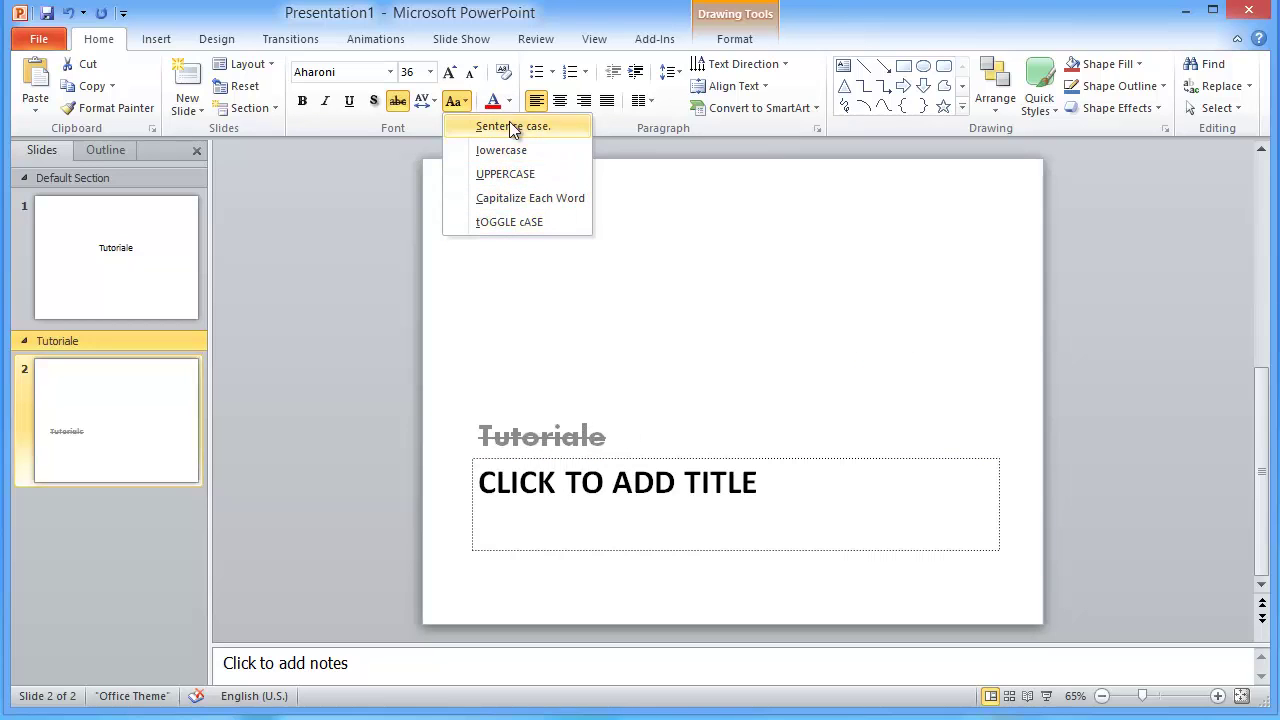
left_click(360, 311)
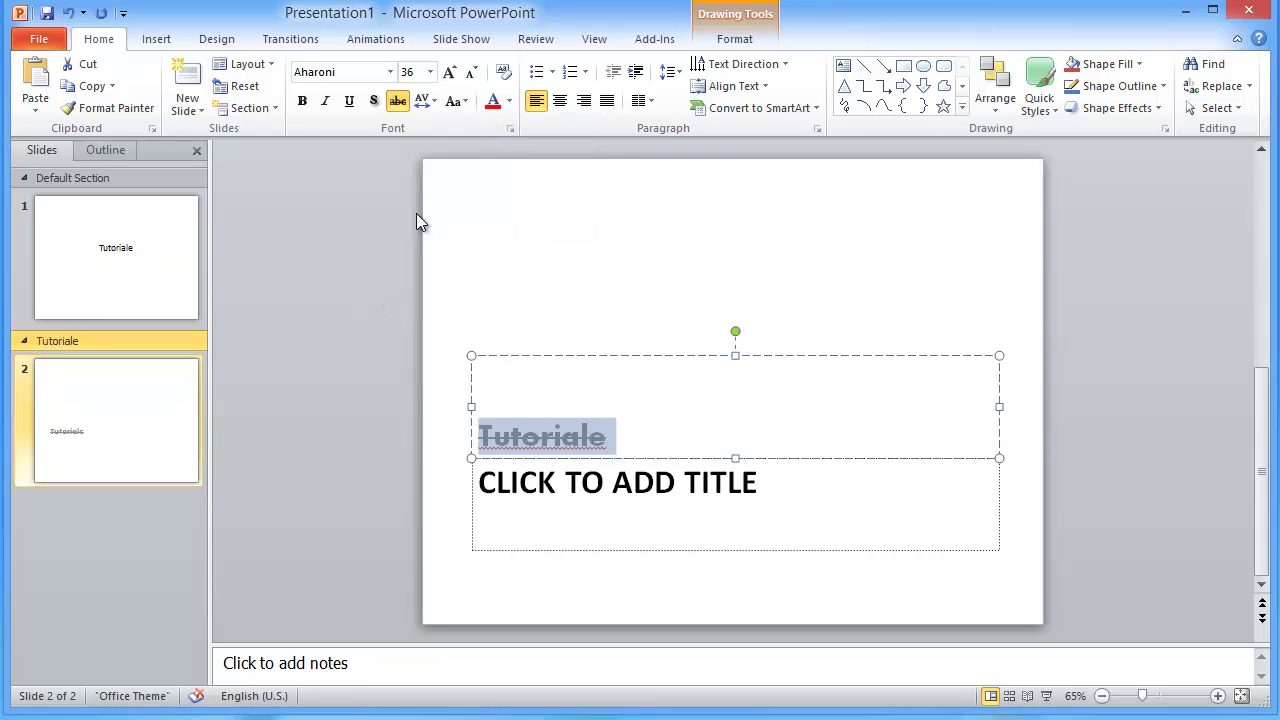
Colour the Tutoriale text red using the Standard palette in More Colors.
left_click(510, 103)
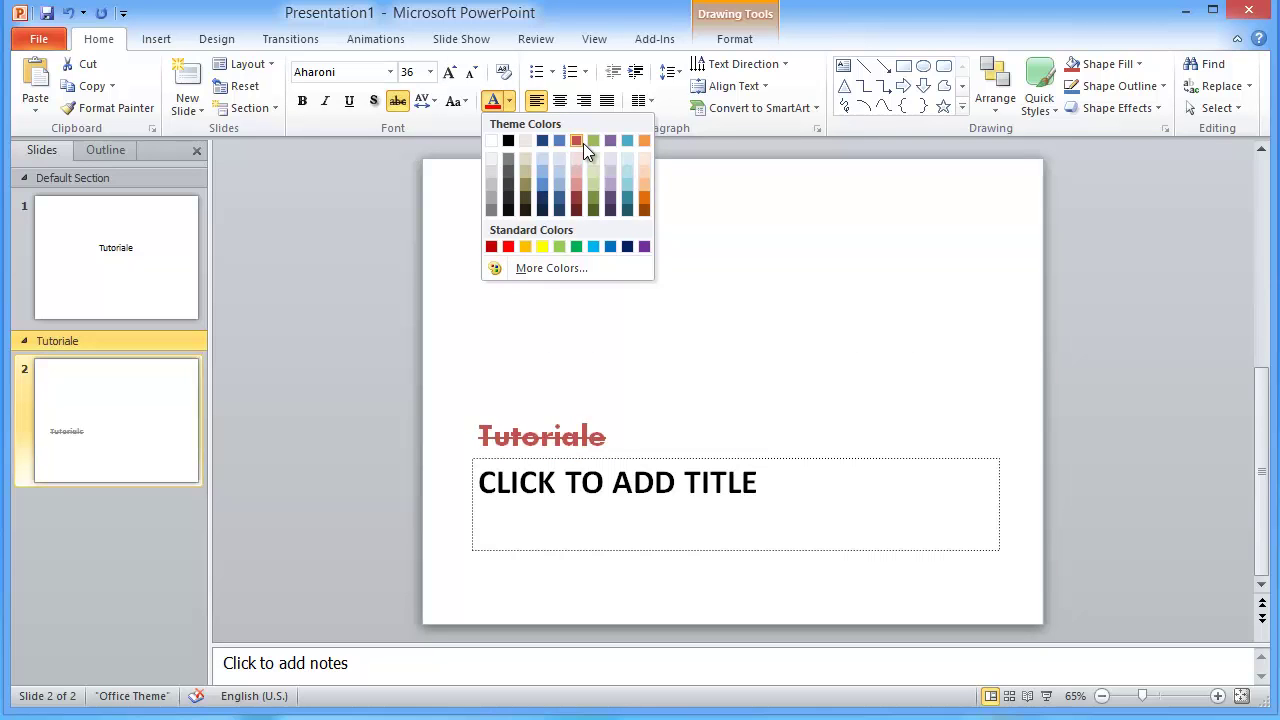
left_click(577, 141)
left_click(510, 102)
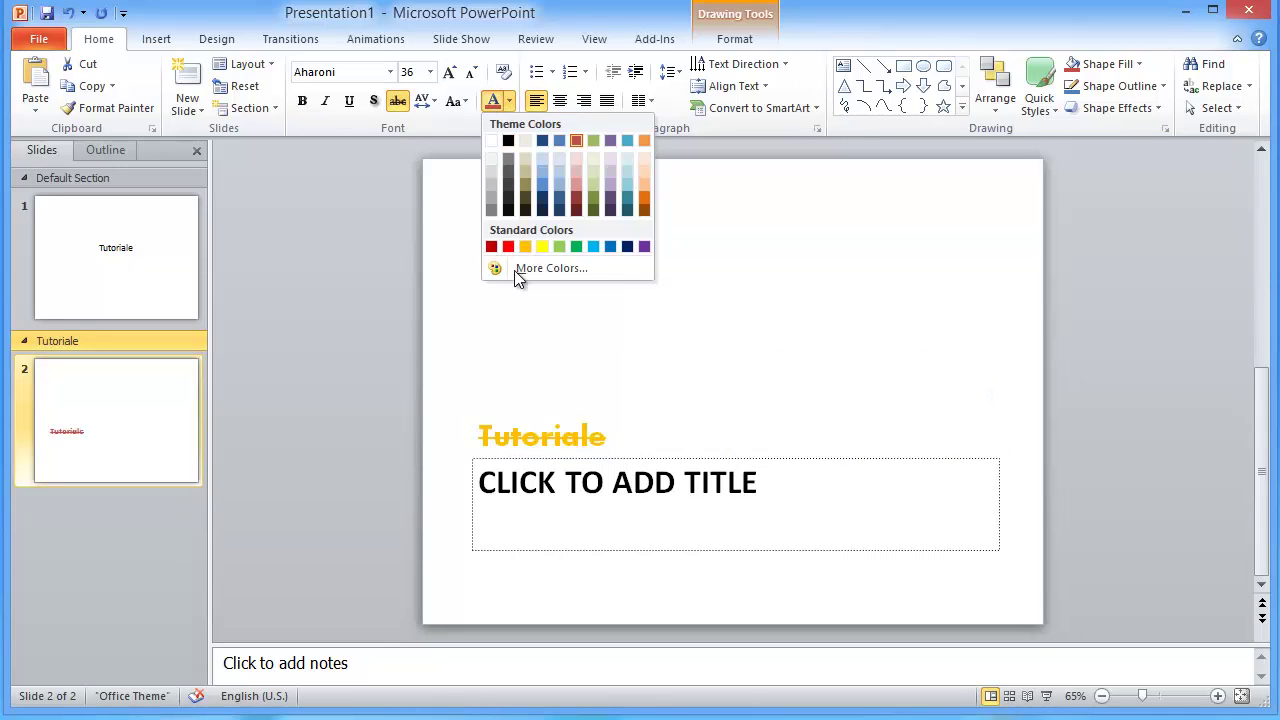
left_click(532, 270)
left_click_drag(559, 180, 496, 133)
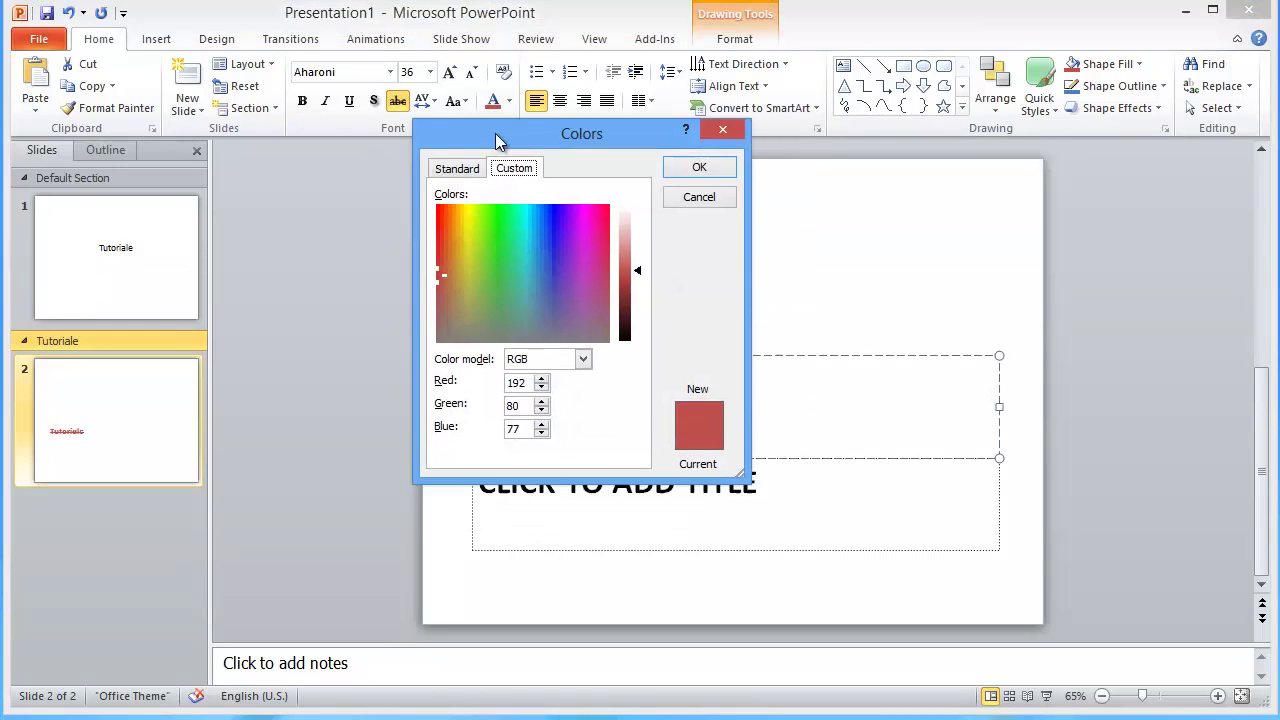
left_click(451, 163)
left_click(521, 276)
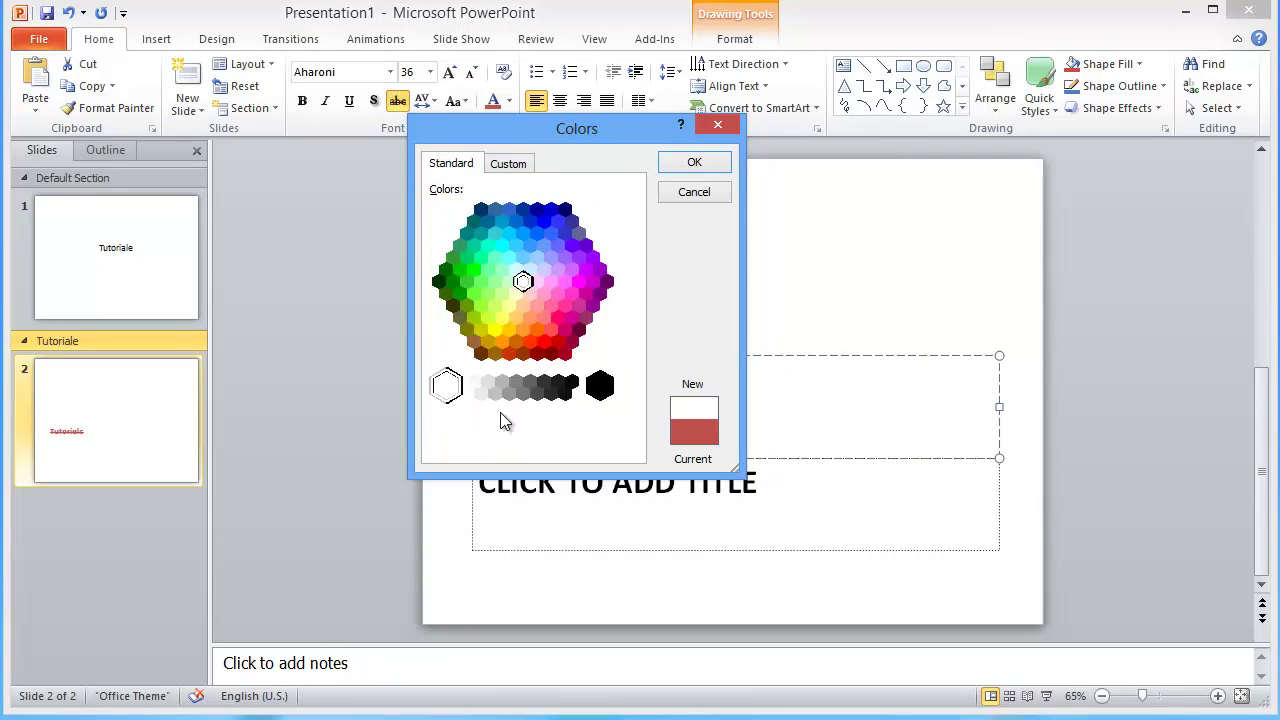
left_click(522, 303)
left_click(503, 318)
left_click(566, 345)
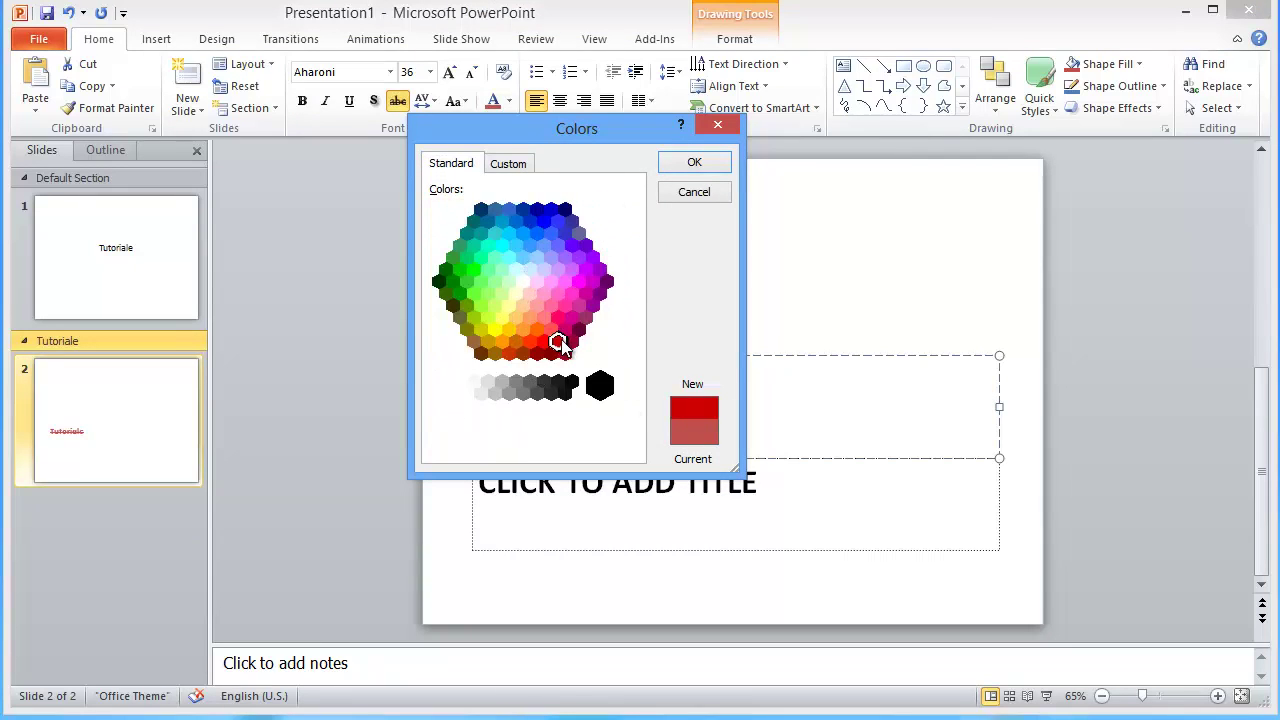
left_click(690, 165)
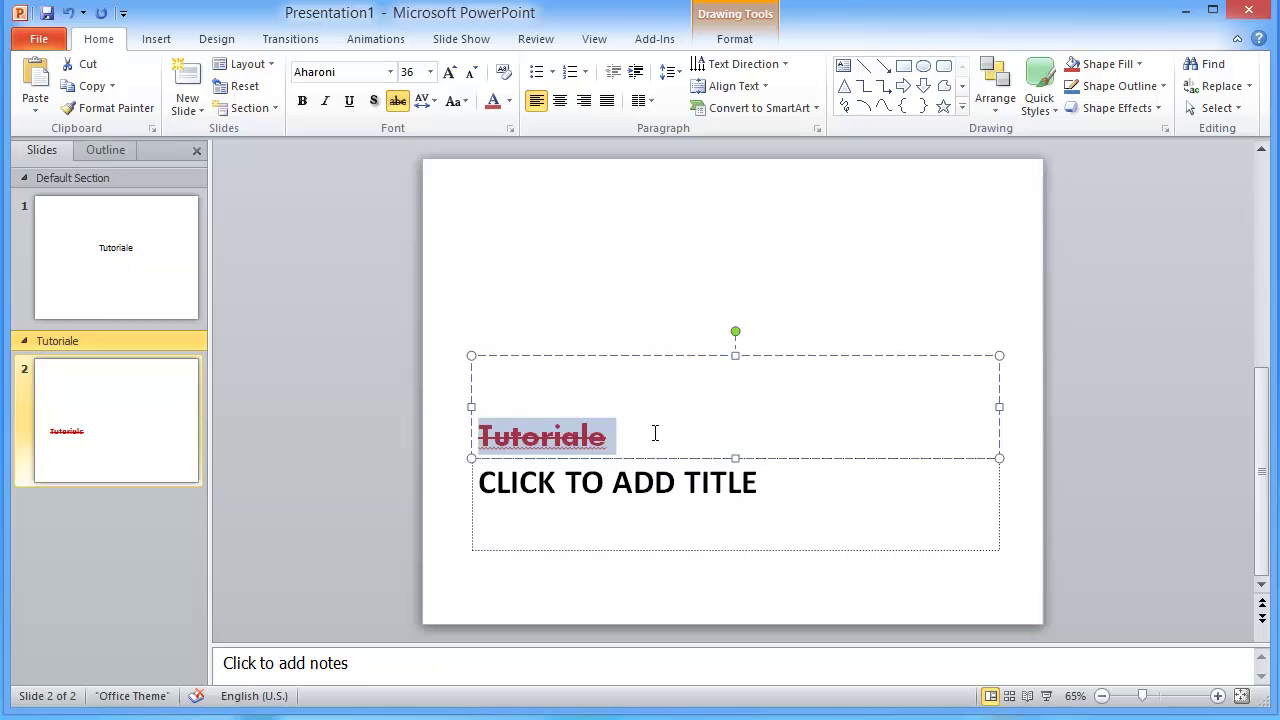
Deselect the text and check the font colour list without changing anything.
left_click(656, 433)
left_click(508, 103)
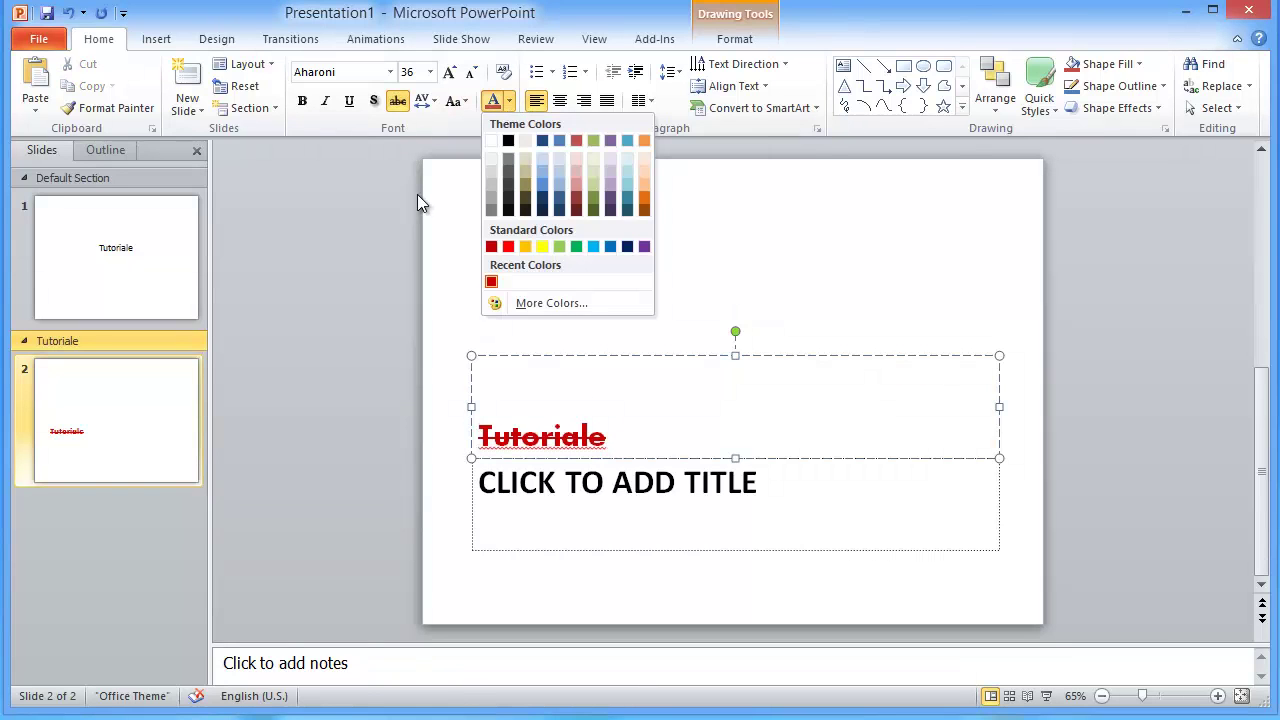
left_click(418, 195)
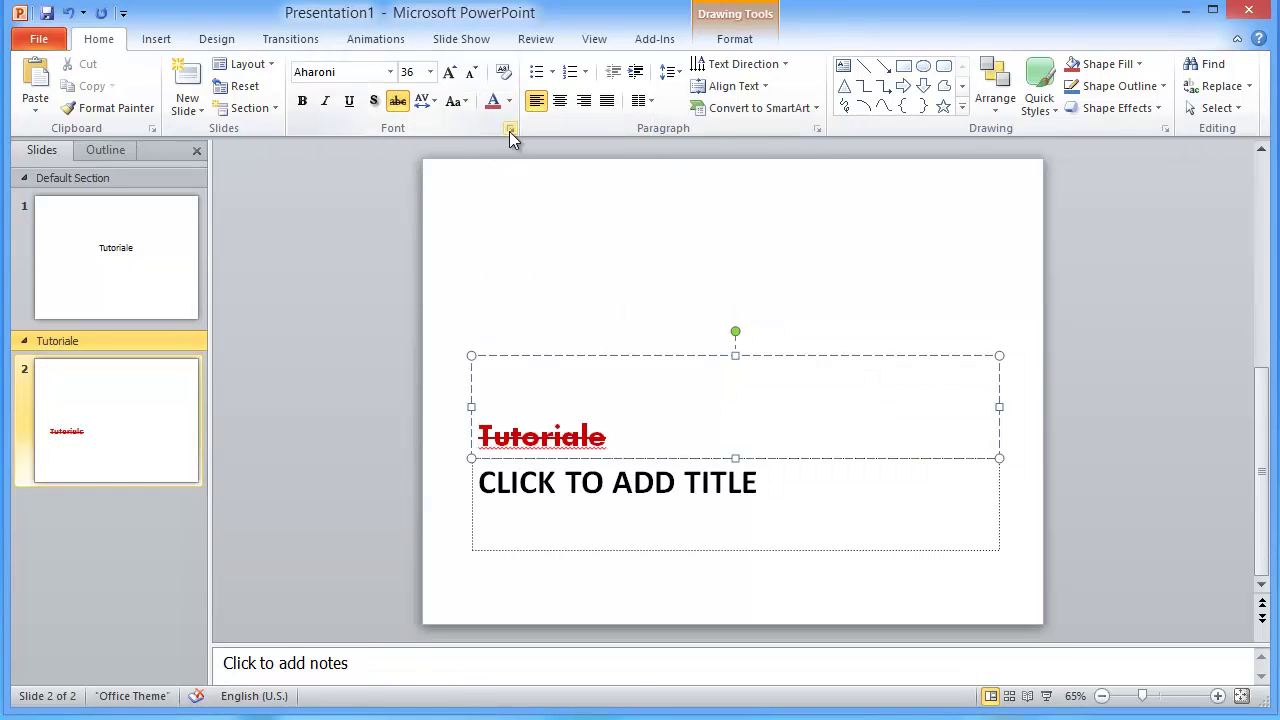
left_click(510, 130)
left_click_drag(543, 207, 342, 124)
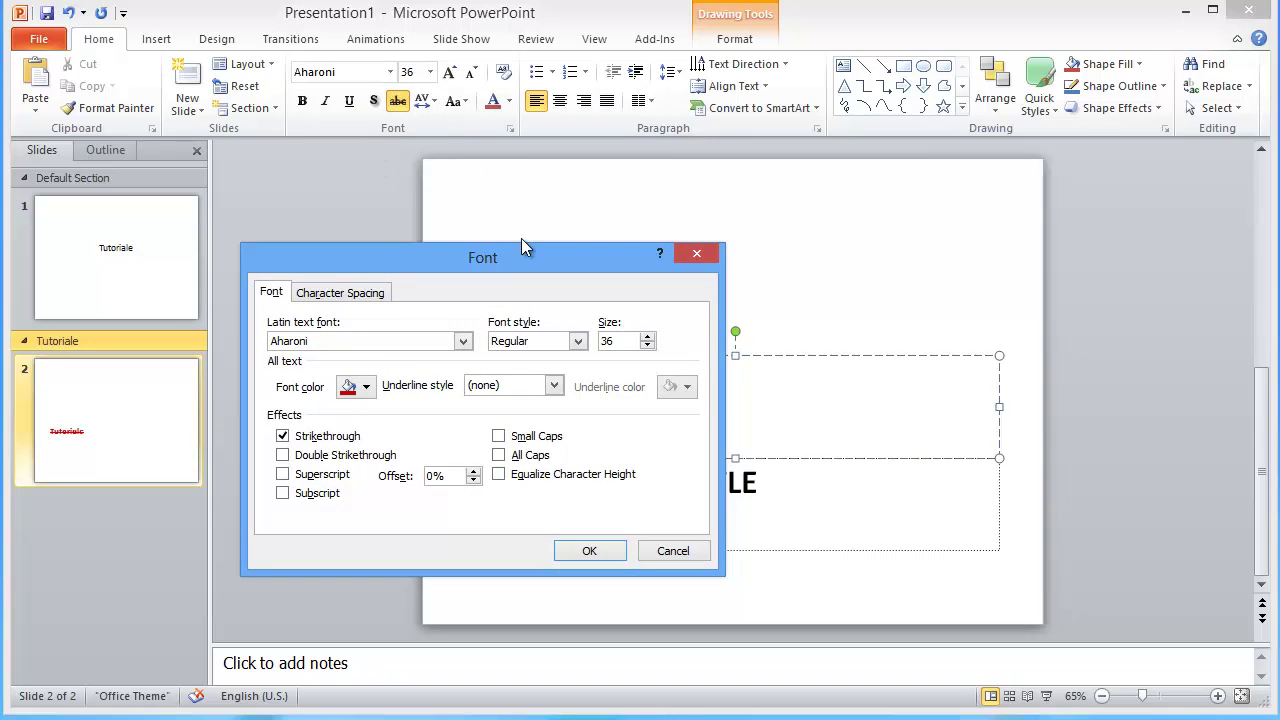
left_click_drag(521, 250, 528, 124)
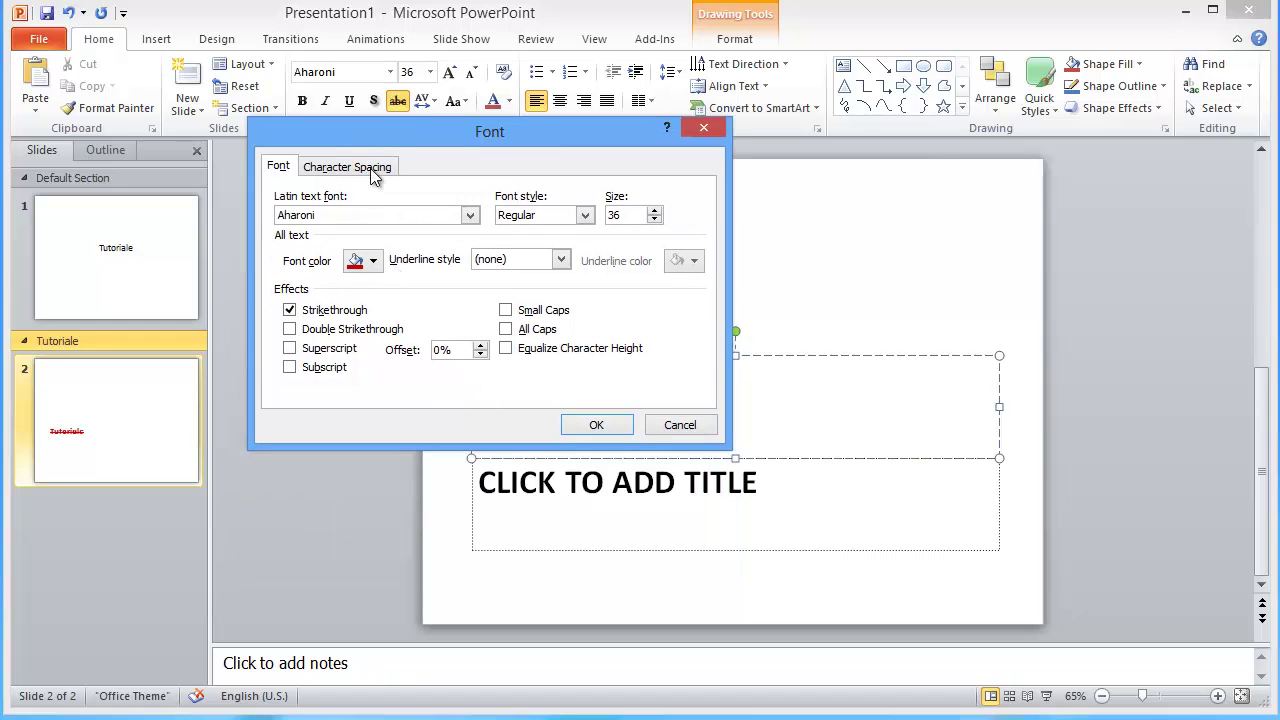
left_click(371, 168)
left_click(288, 168)
left_click(703, 127)
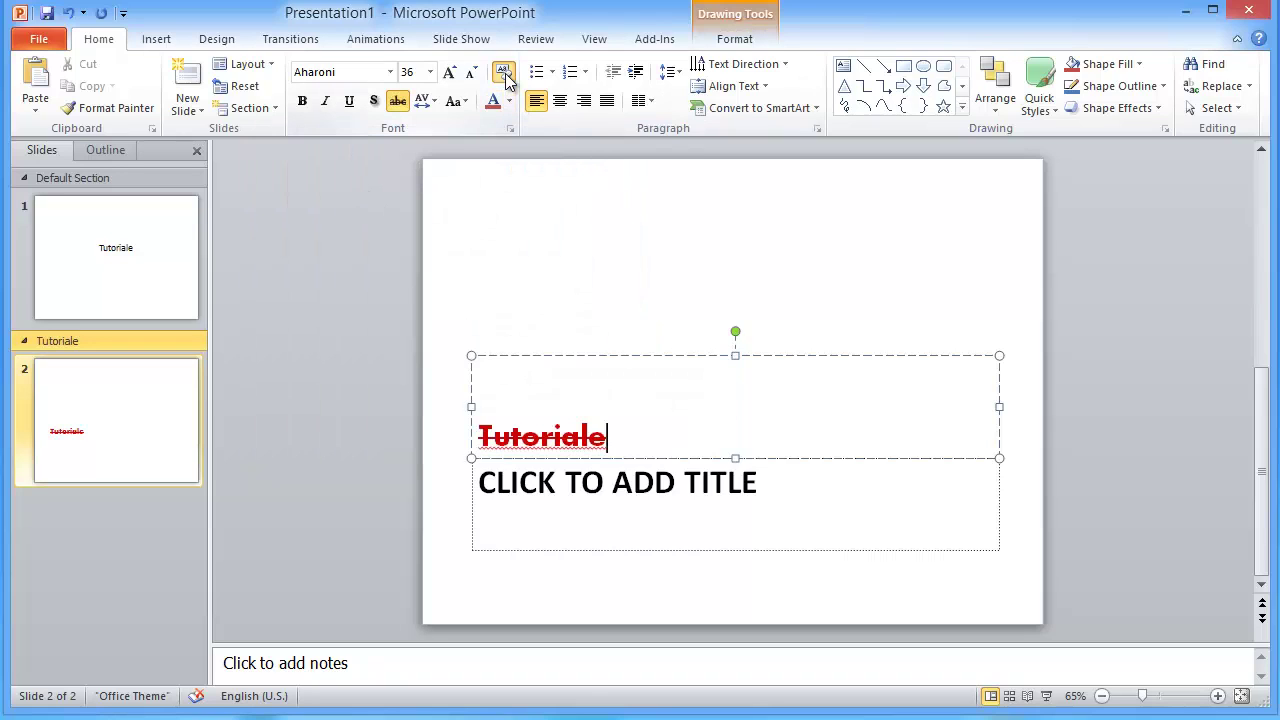
left_click_drag(632, 434, 475, 143)
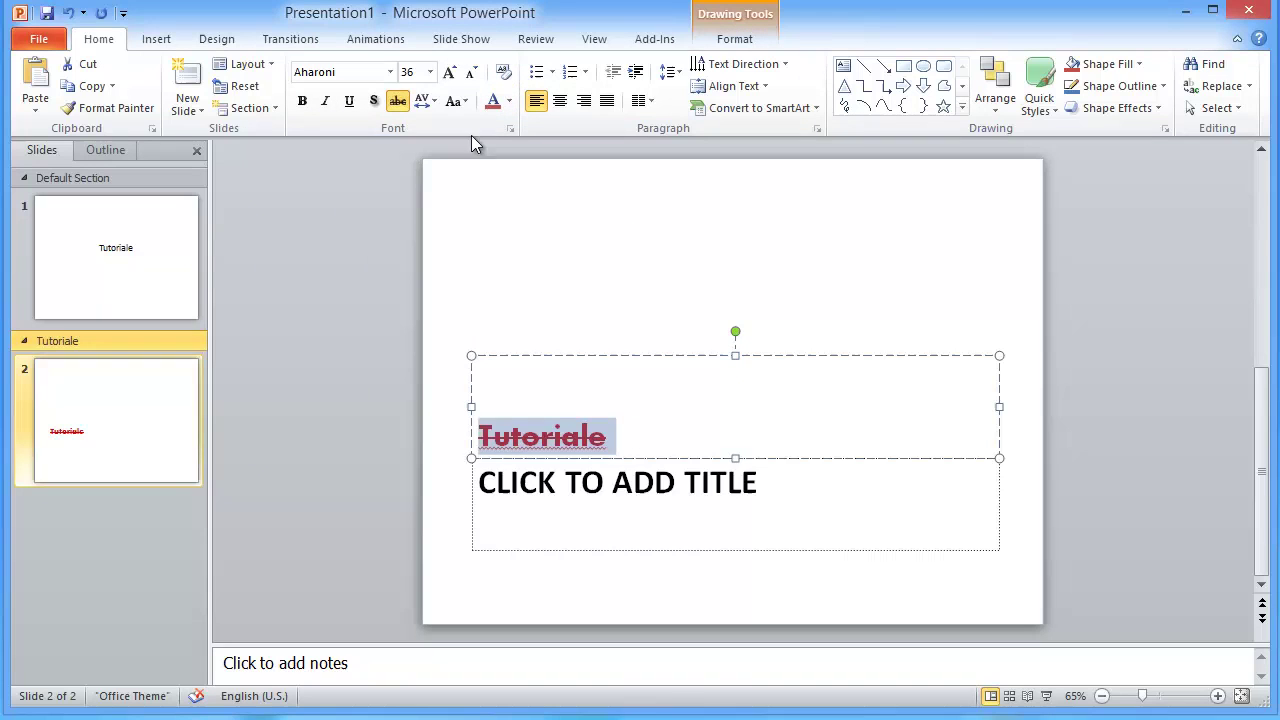
Clear all formatting from Tutoriale, returning it to plain Calibri 20, and reselect it.
left_click(504, 74)
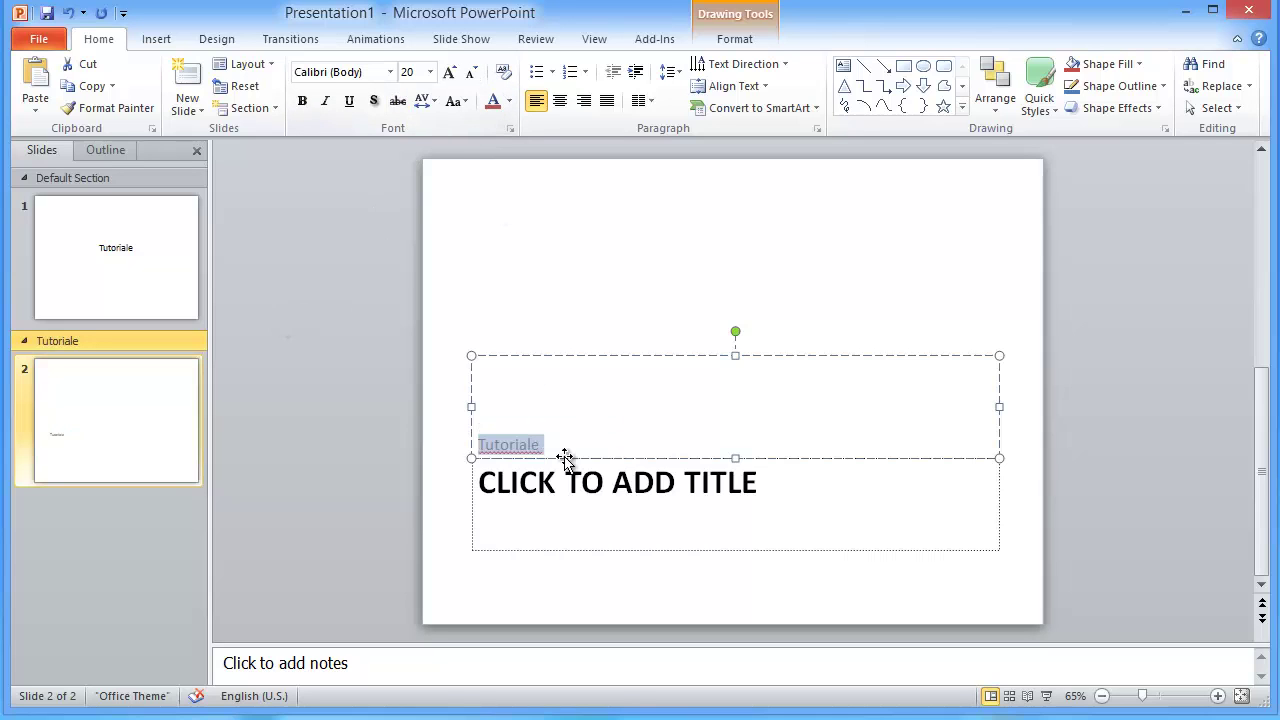
key("Escape")
key("Escape")
left_click_drag(541, 444, 389, 446)
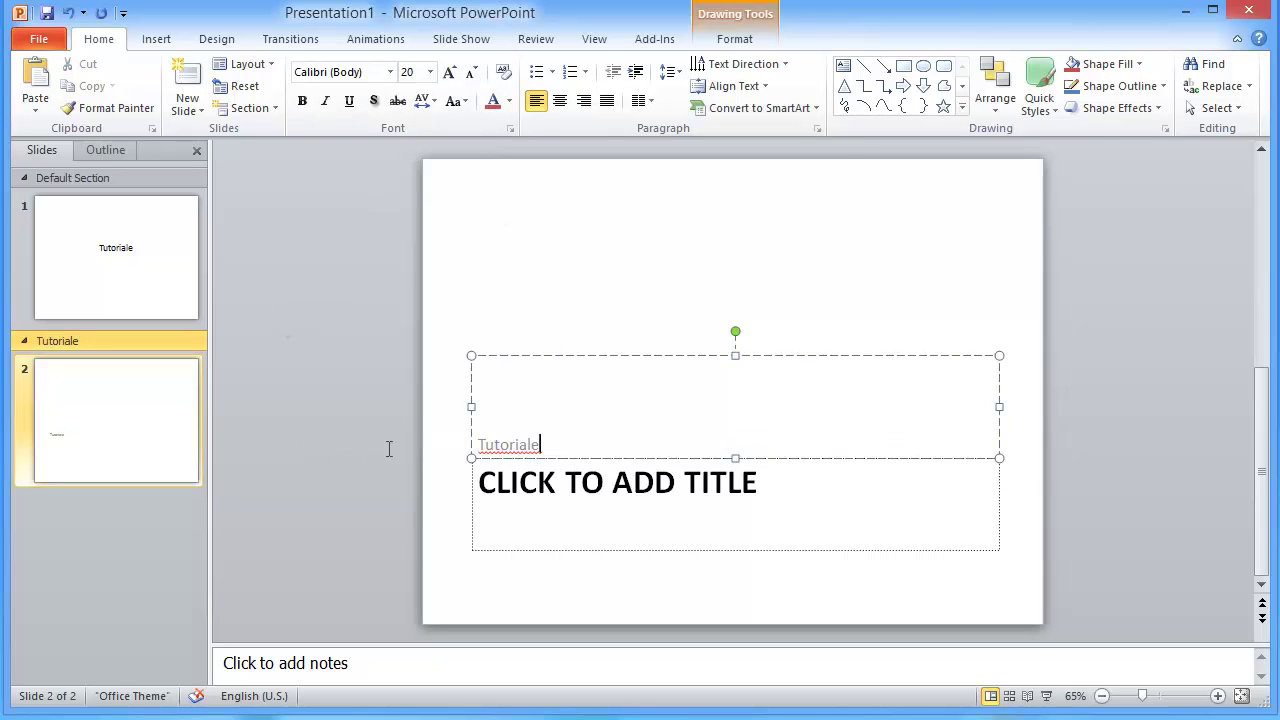
left_click(530, 172)
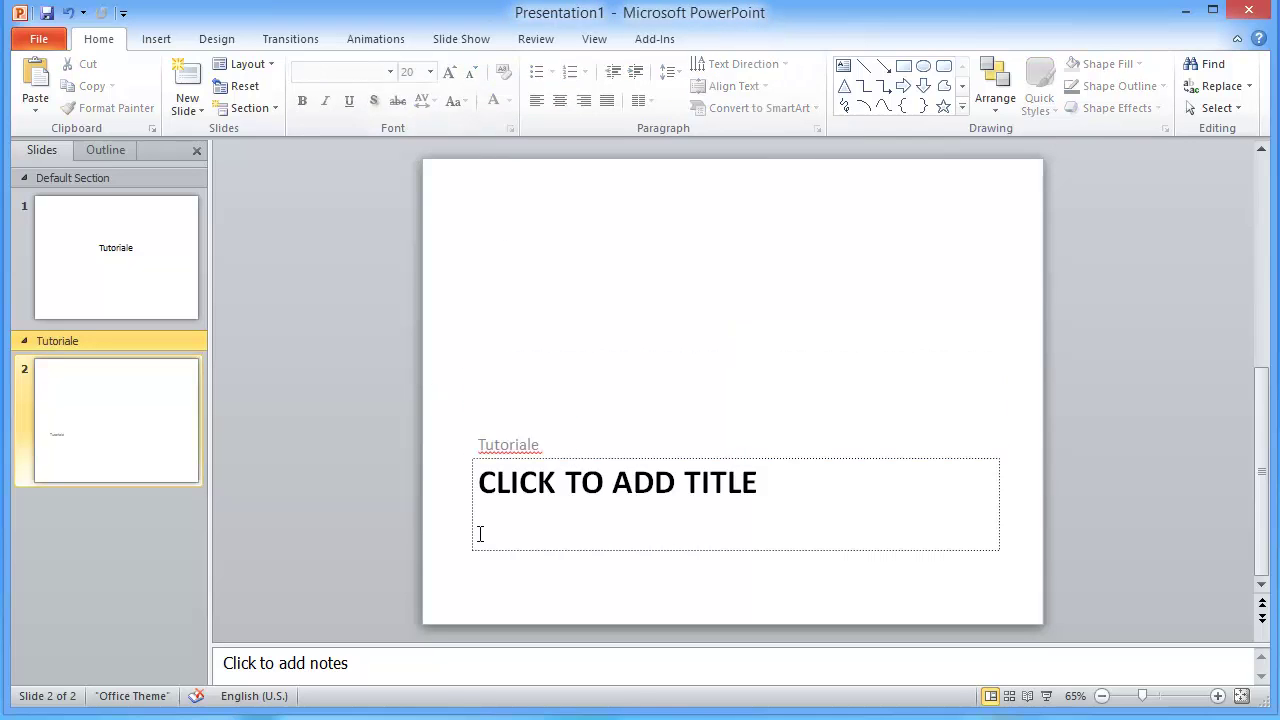
left_click_drag(568, 444, 478, 446)
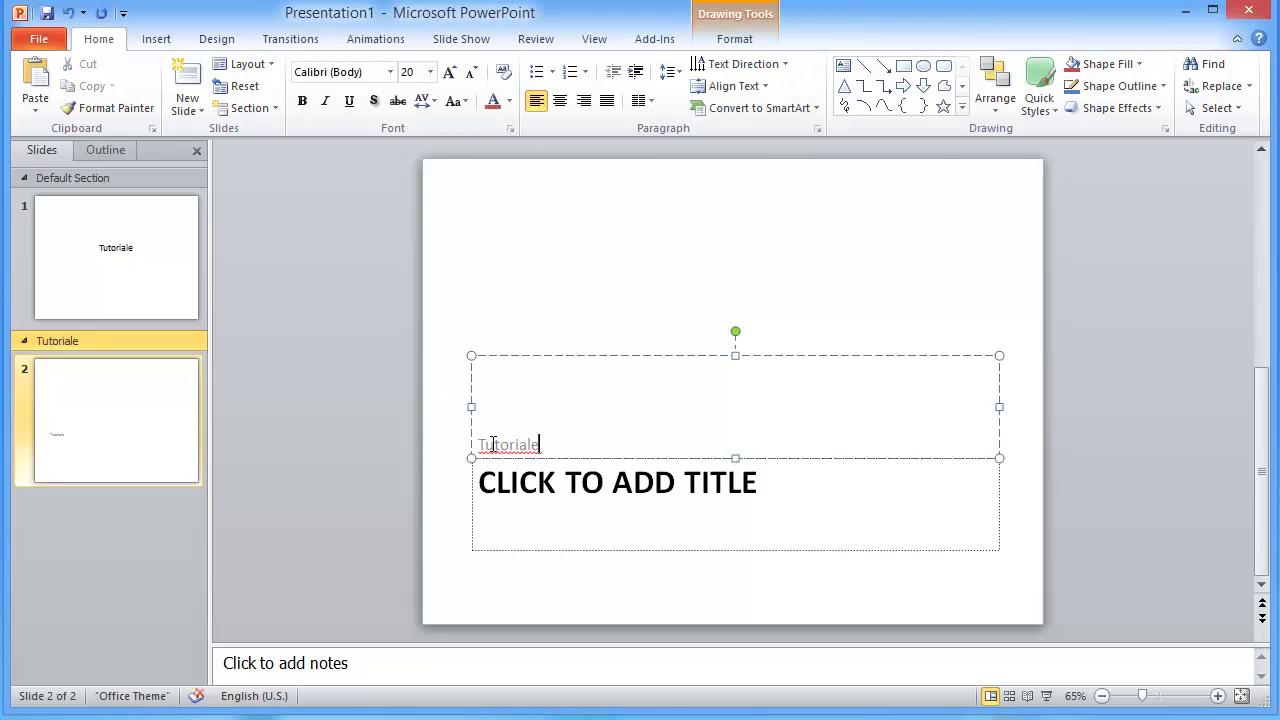
Close the Bullets gallery unused and place the cursor after Tutoriale.
left_click(552, 72)
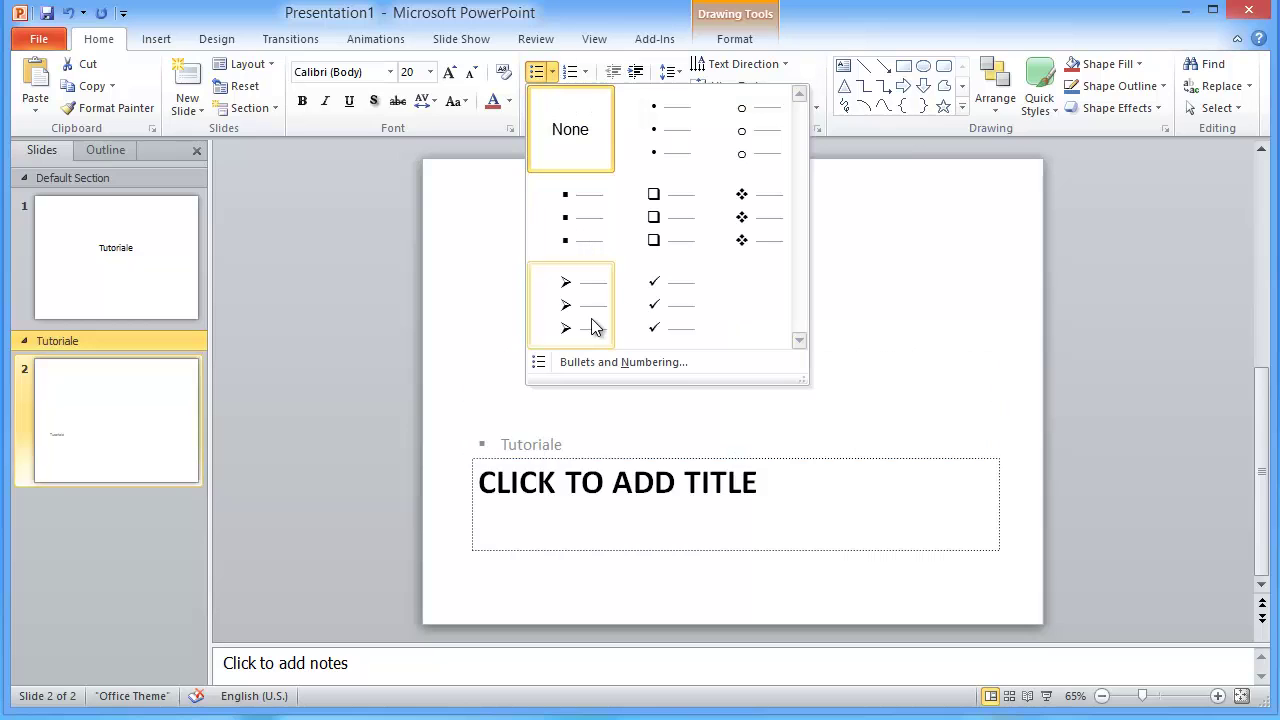
left_click(425, 425)
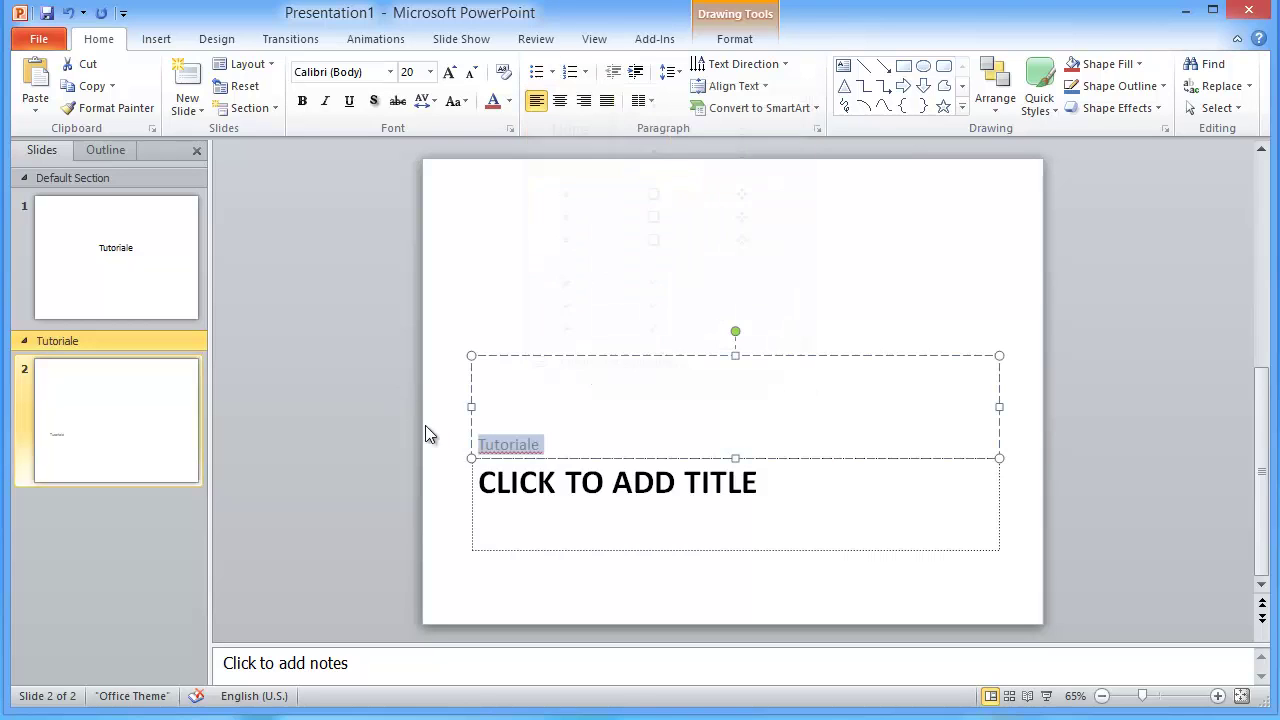
left_click(563, 445)
Add Gratuite, Wordpress and Youtube as new lines below Tutoriale in the text box.
key("Return")
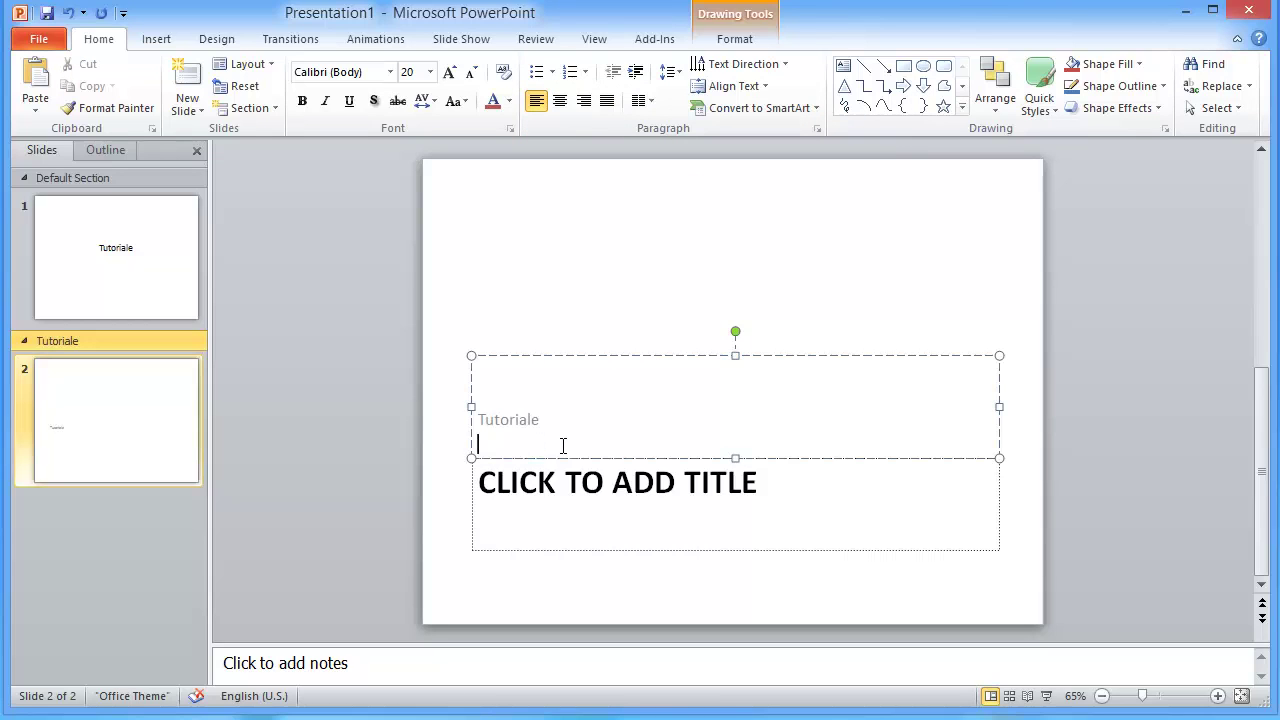
type("Gratu")
type("ite")
key("Return")
type("Wo")
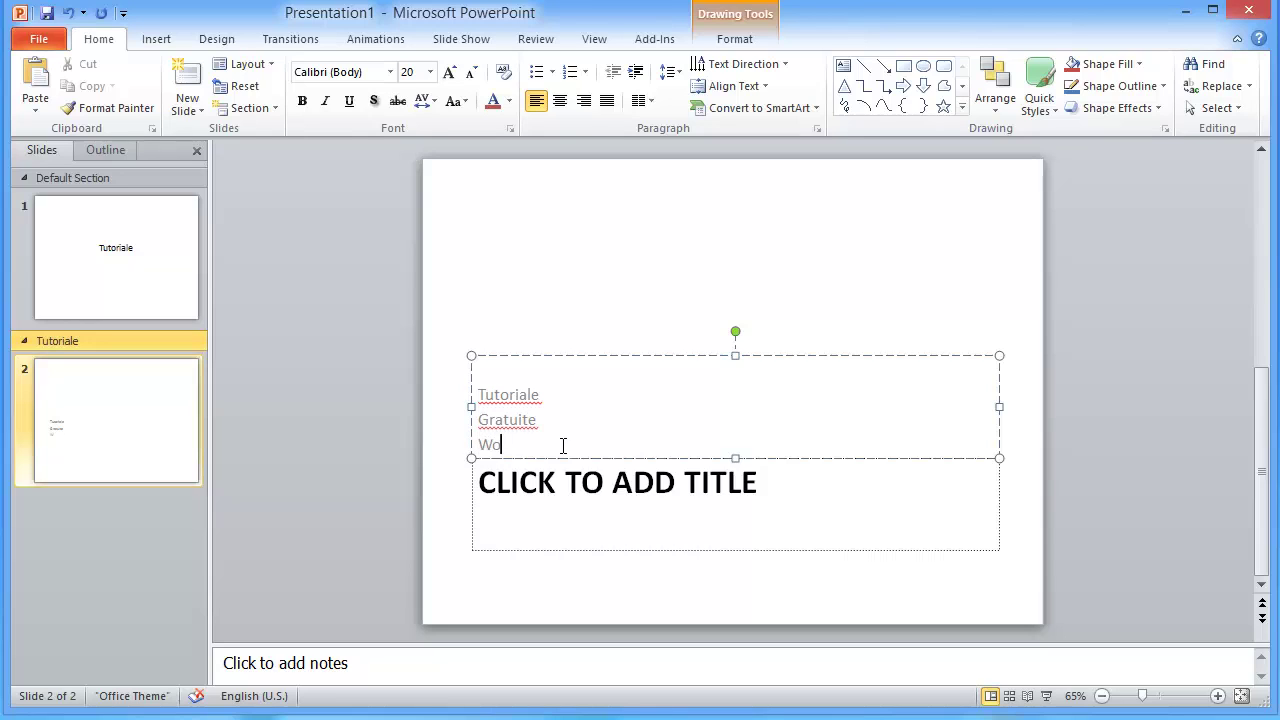
type("rdpres")
key("Return")
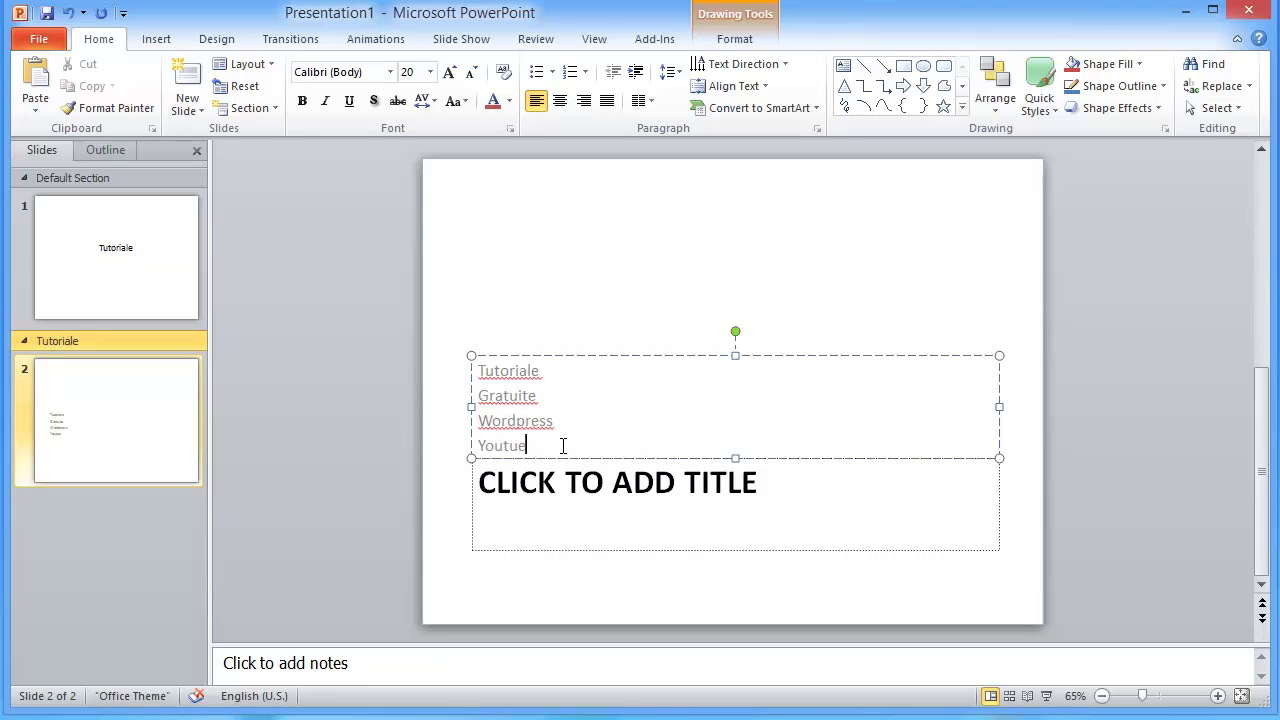
type("be")
left_click(552, 72)
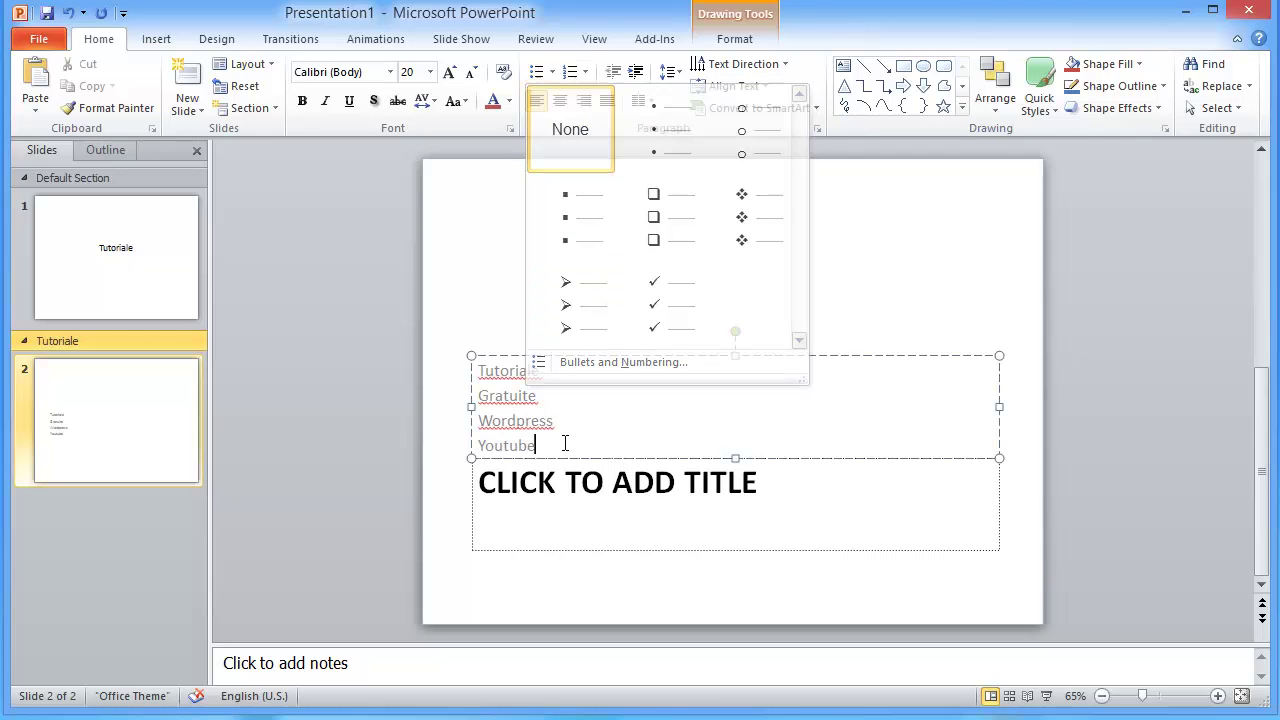
left_click(503, 395)
key("ctrl+a")
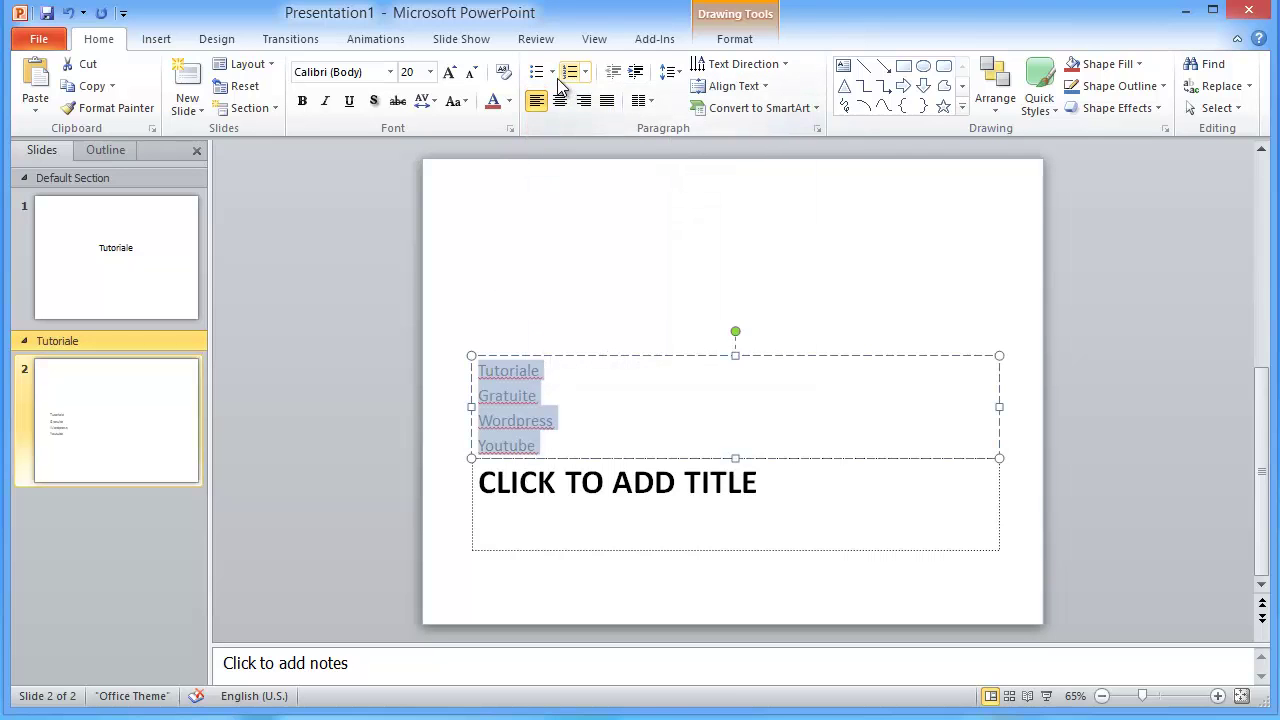
left_click(552, 72)
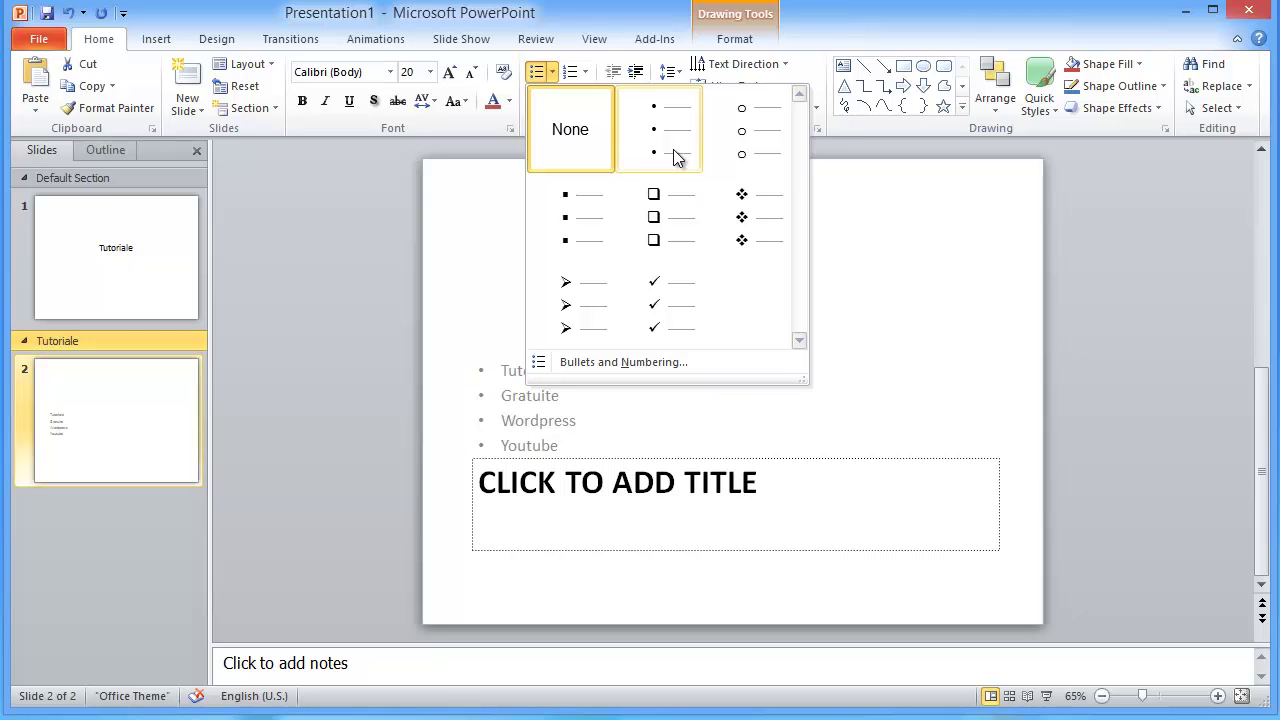
left_click(606, 363)
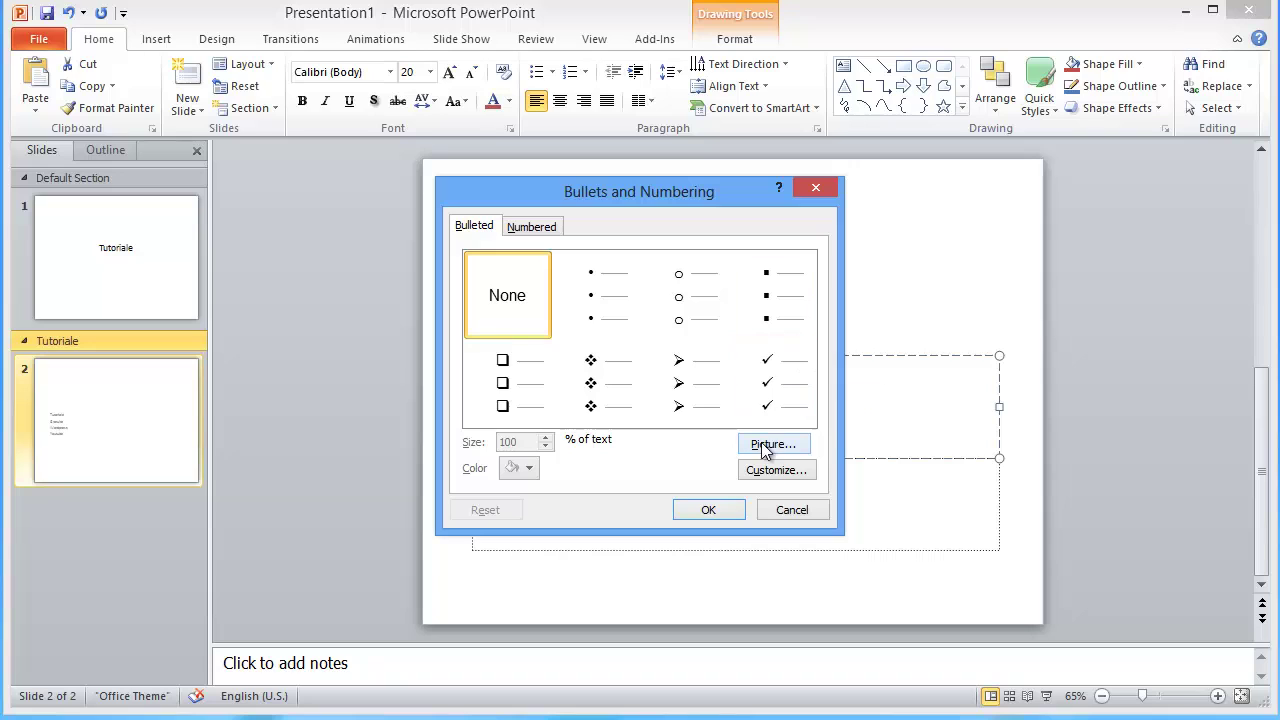
left_click(519, 228)
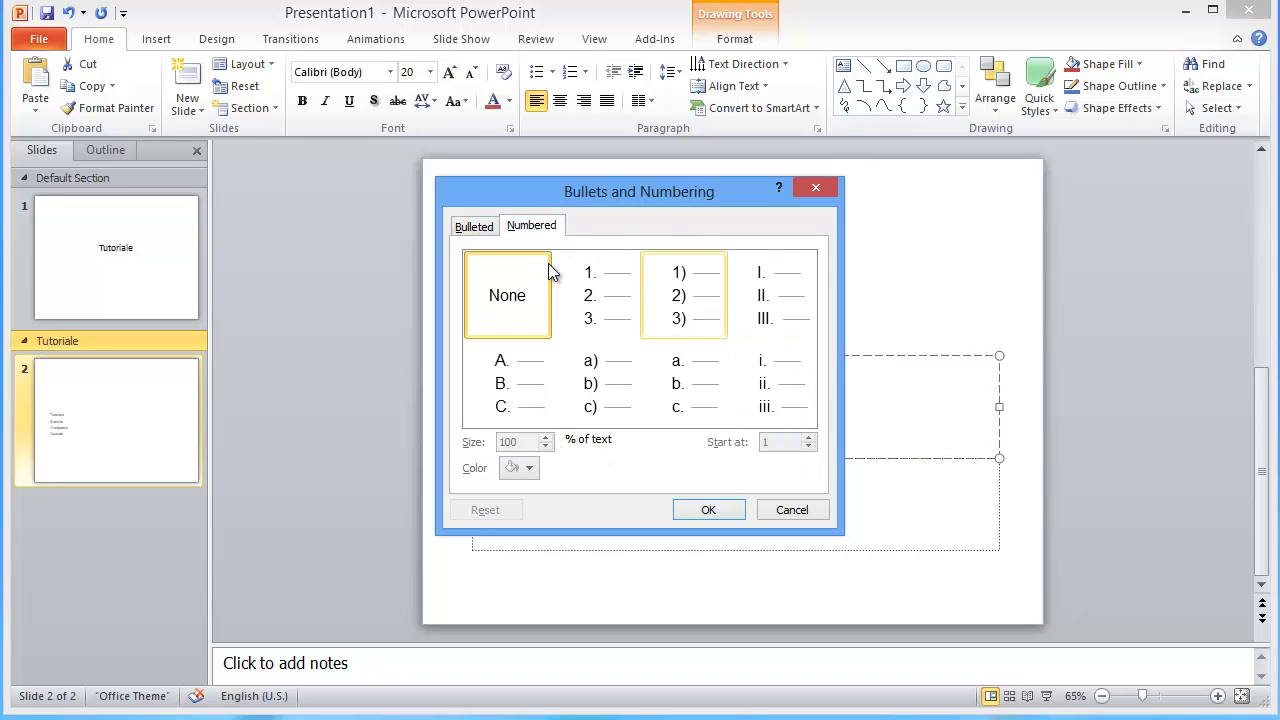
left_click(488, 230)
left_click(818, 189)
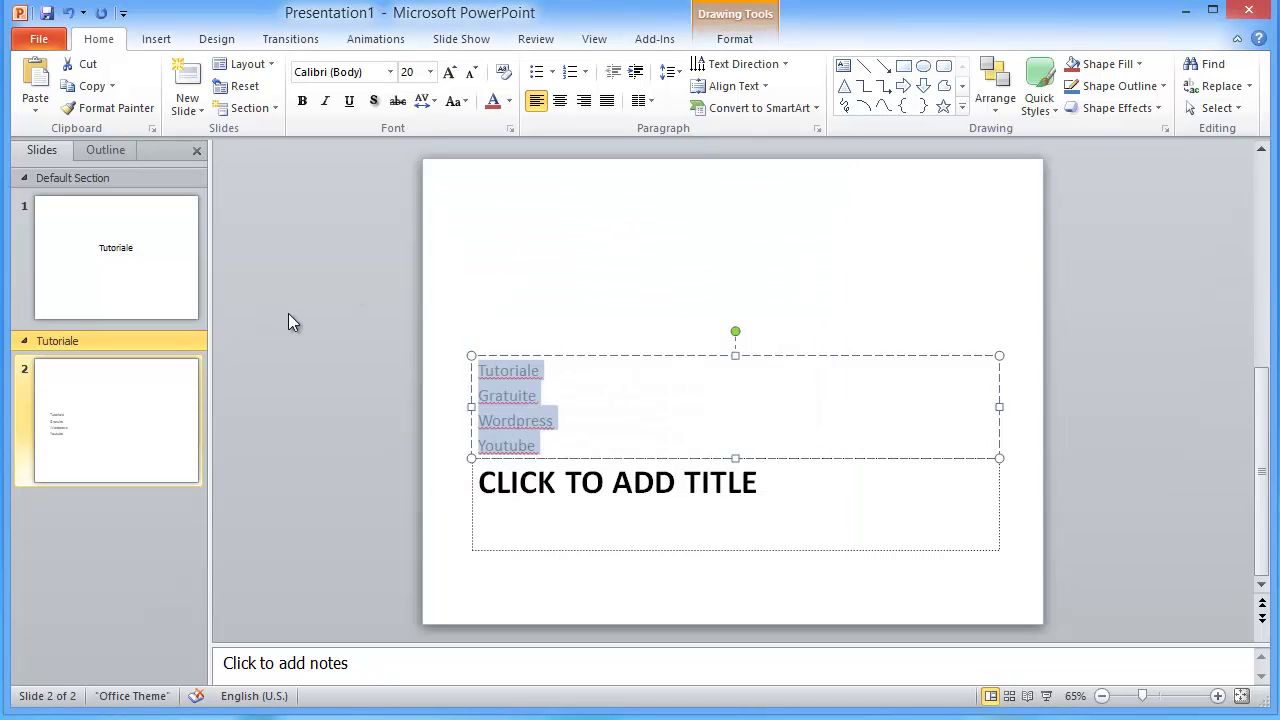
left_click(288, 313)
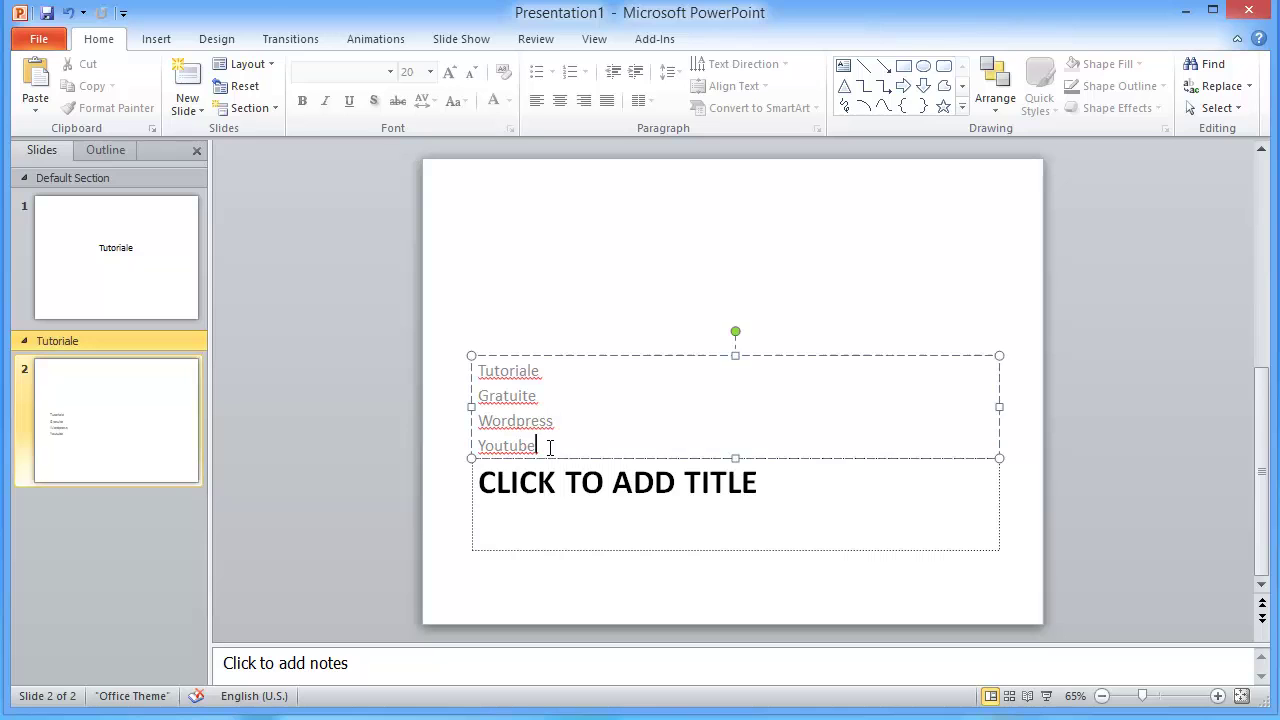
left_click_drag(550, 447, 482, 375)
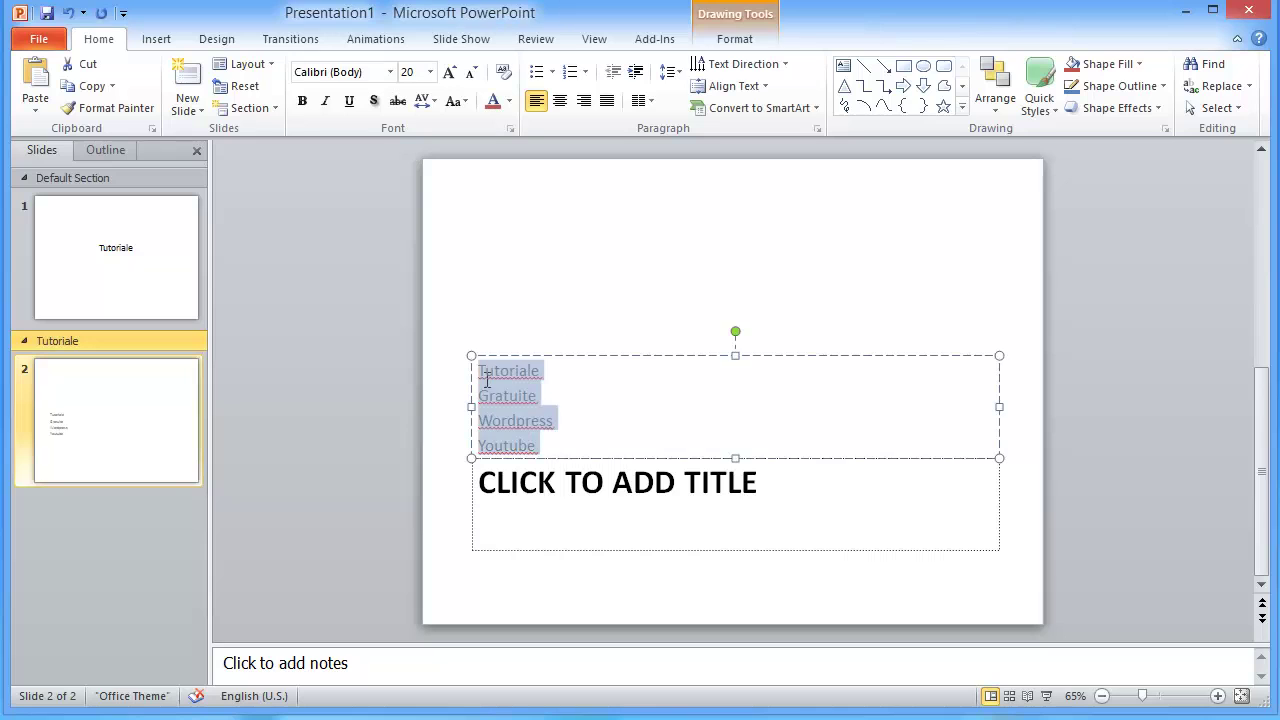
Open the list's Bullets and Numbering options and close them without applying numbering.
left_click(583, 72)
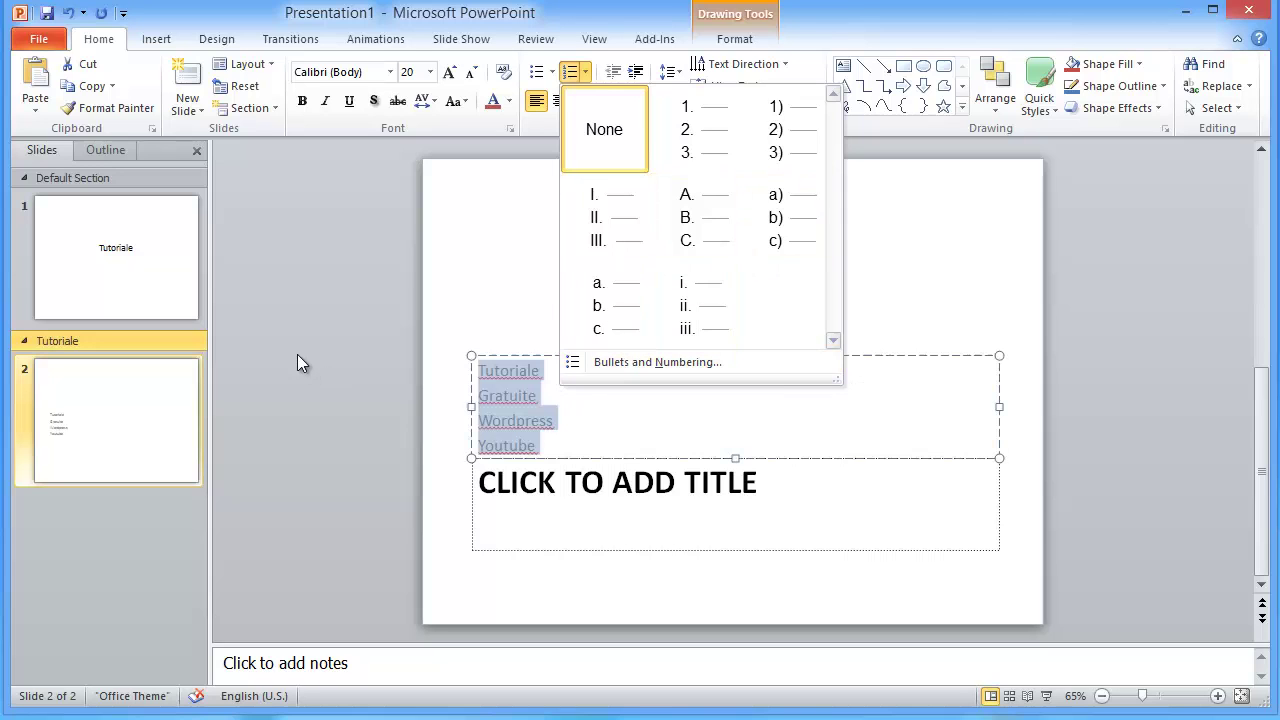
left_click(672, 360)
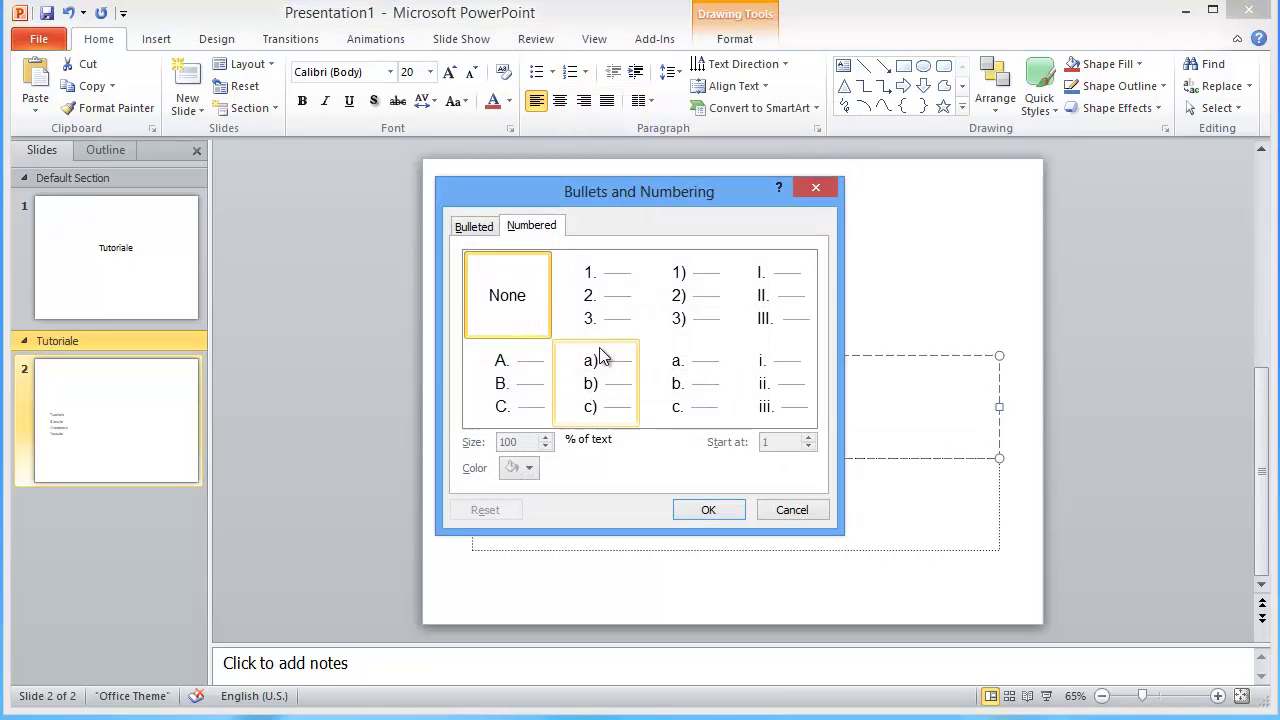
left_click(826, 194)
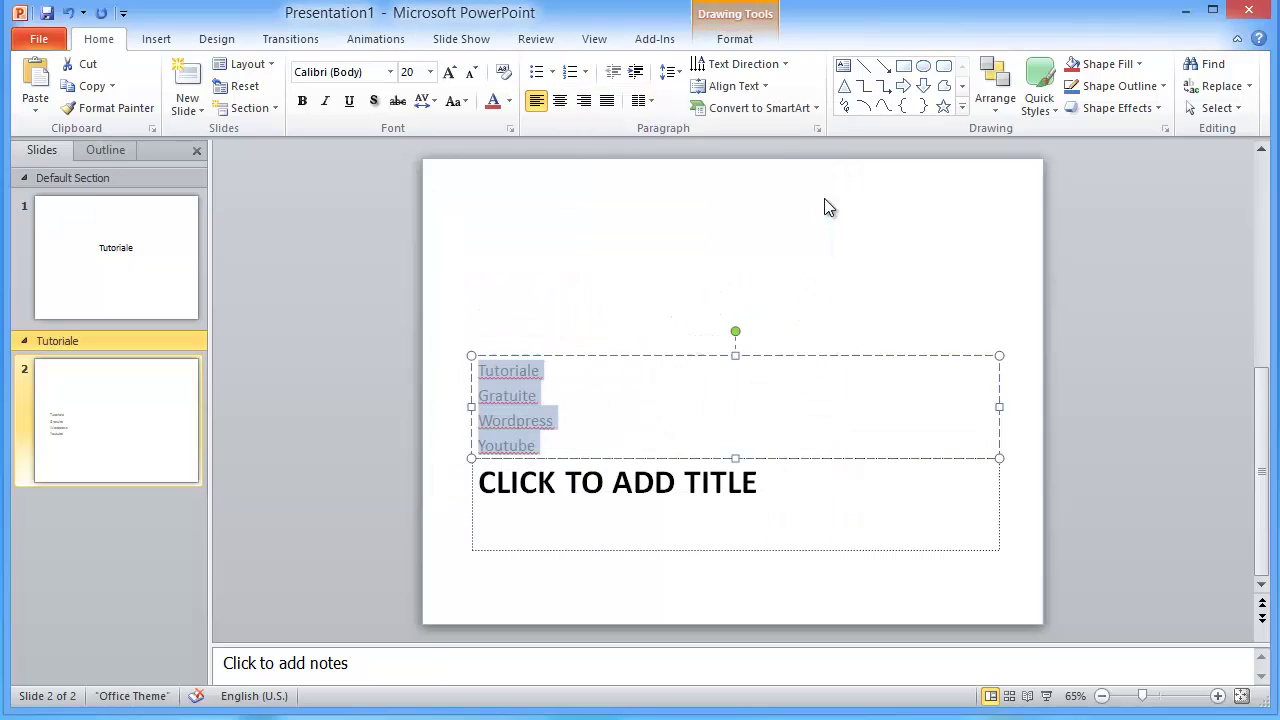
Increase the list level six times, then decrease it three levels back.
left_click(635, 72)
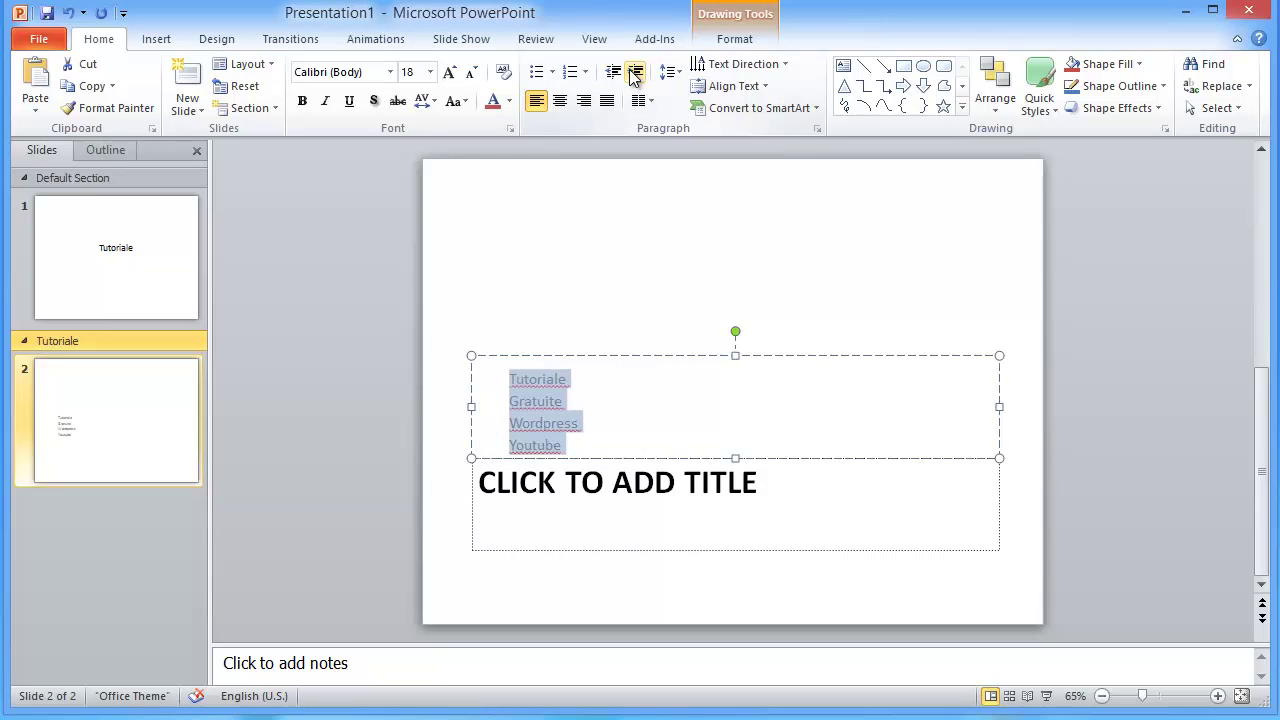
left_click(635, 72)
left_click(635, 72)
left_click(635, 72)
left_click(635, 72)
left_click(635, 72)
left_click(635, 72)
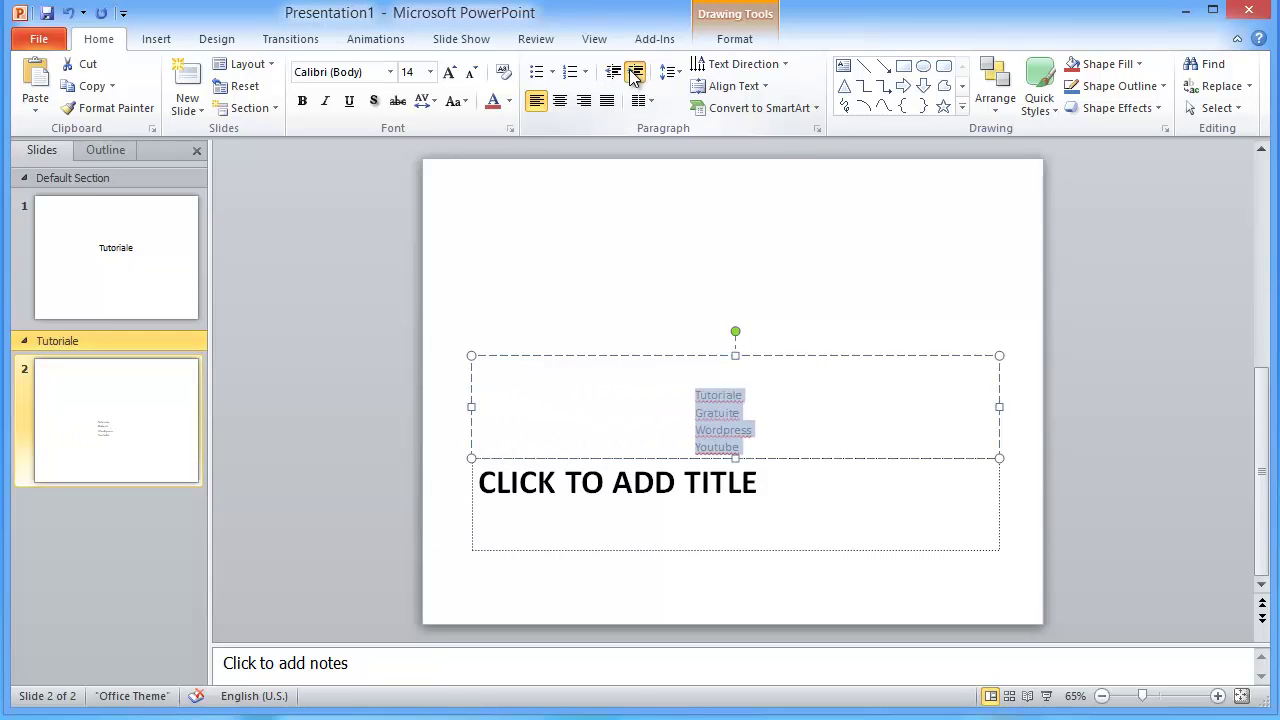
left_click(635, 72)
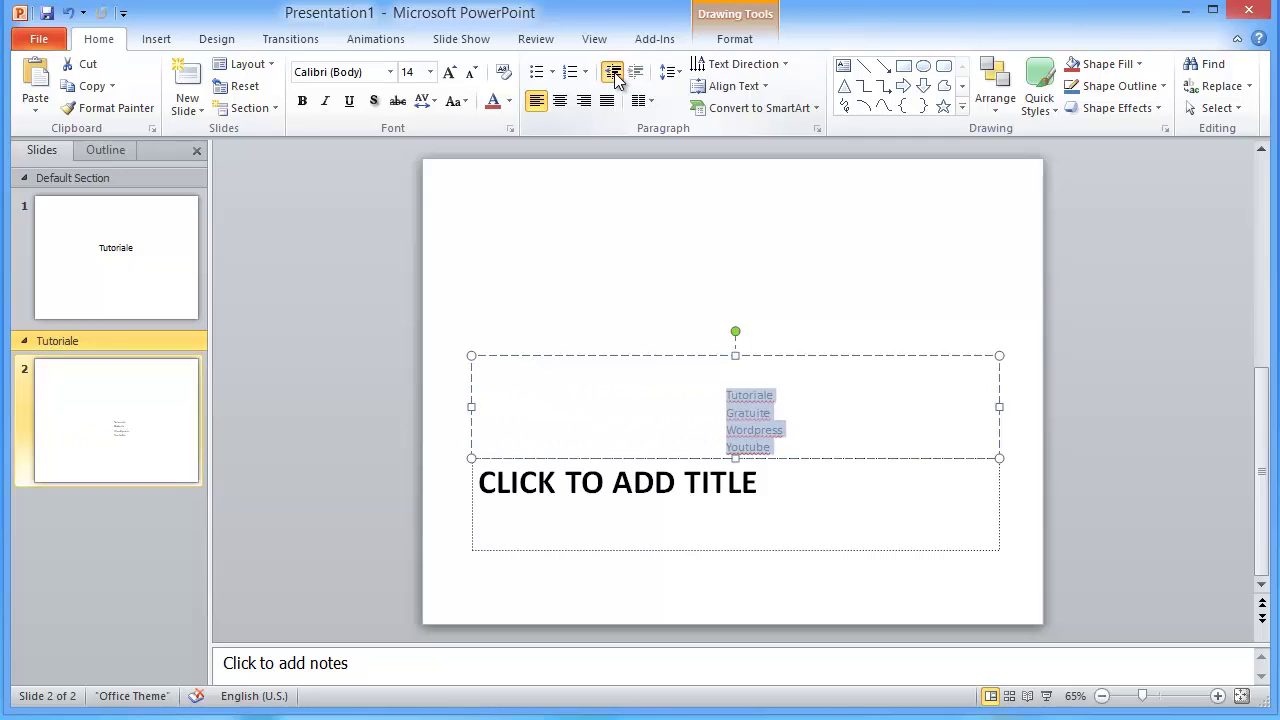
left_click(614, 72)
left_click(614, 72)
left_click(614, 72)
left_click(614, 72)
left_click(614, 72)
left_click(614, 72)
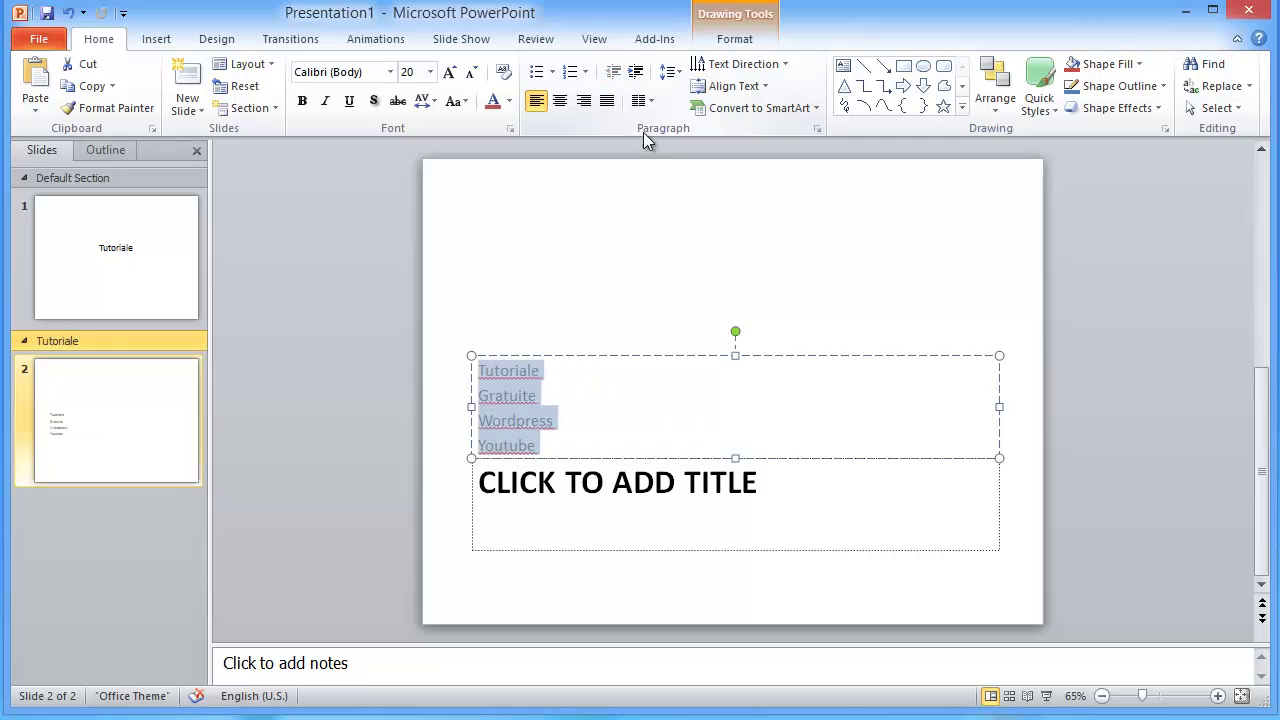
Check the Line Spacing Options paragraph settings and close them, keeping single spacing.
left_click(677, 80)
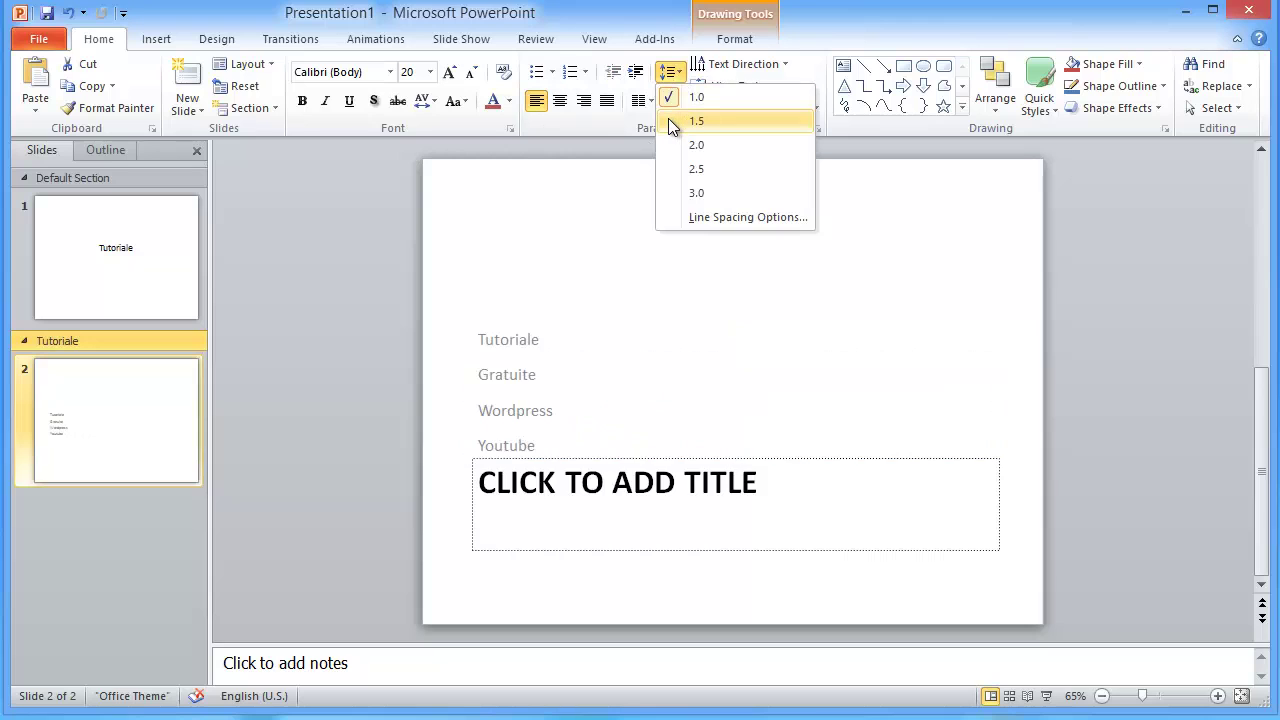
left_click(690, 216)
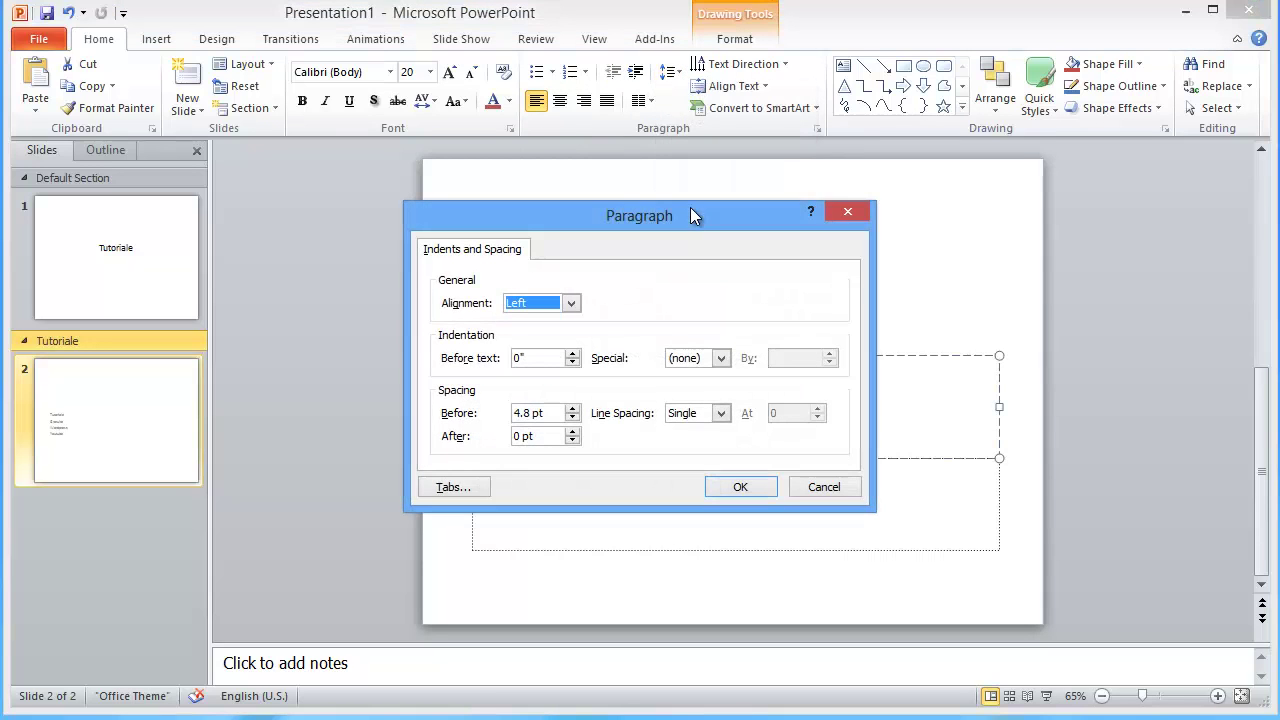
left_click(847, 211)
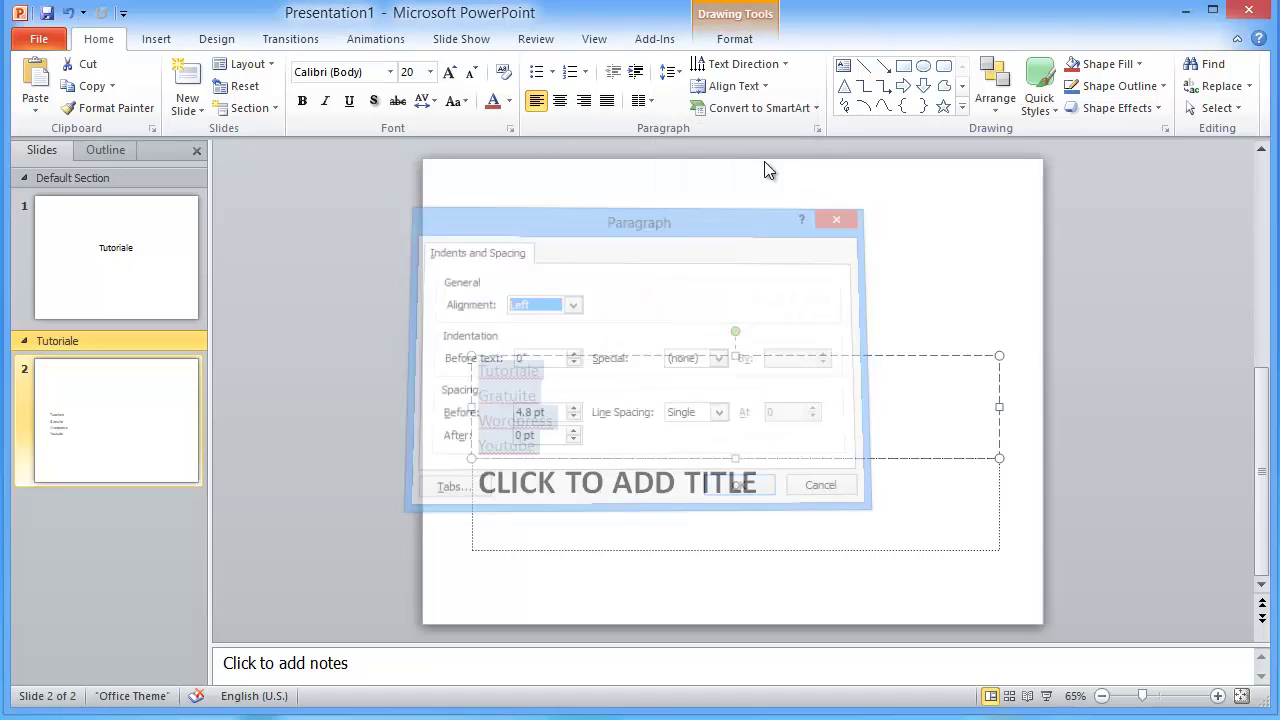
left_click(674, 77)
left_click(385, 211)
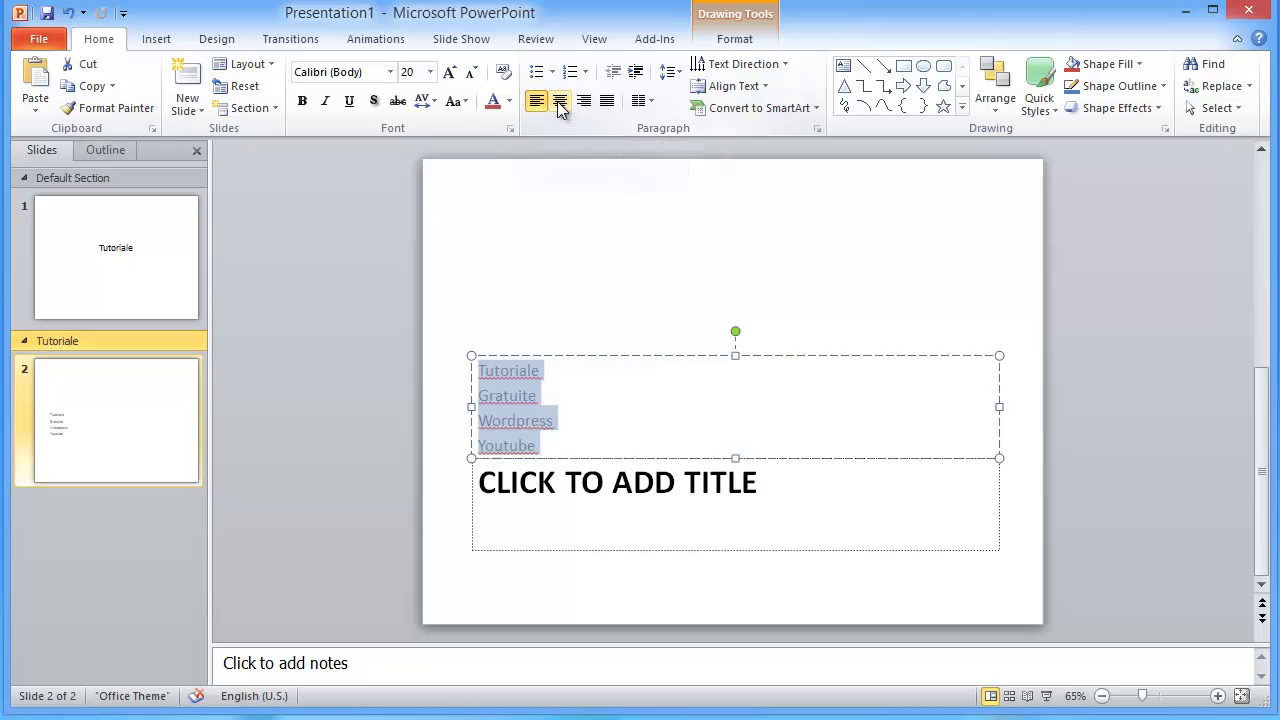
left_click(559, 101)
left_click(586, 103)
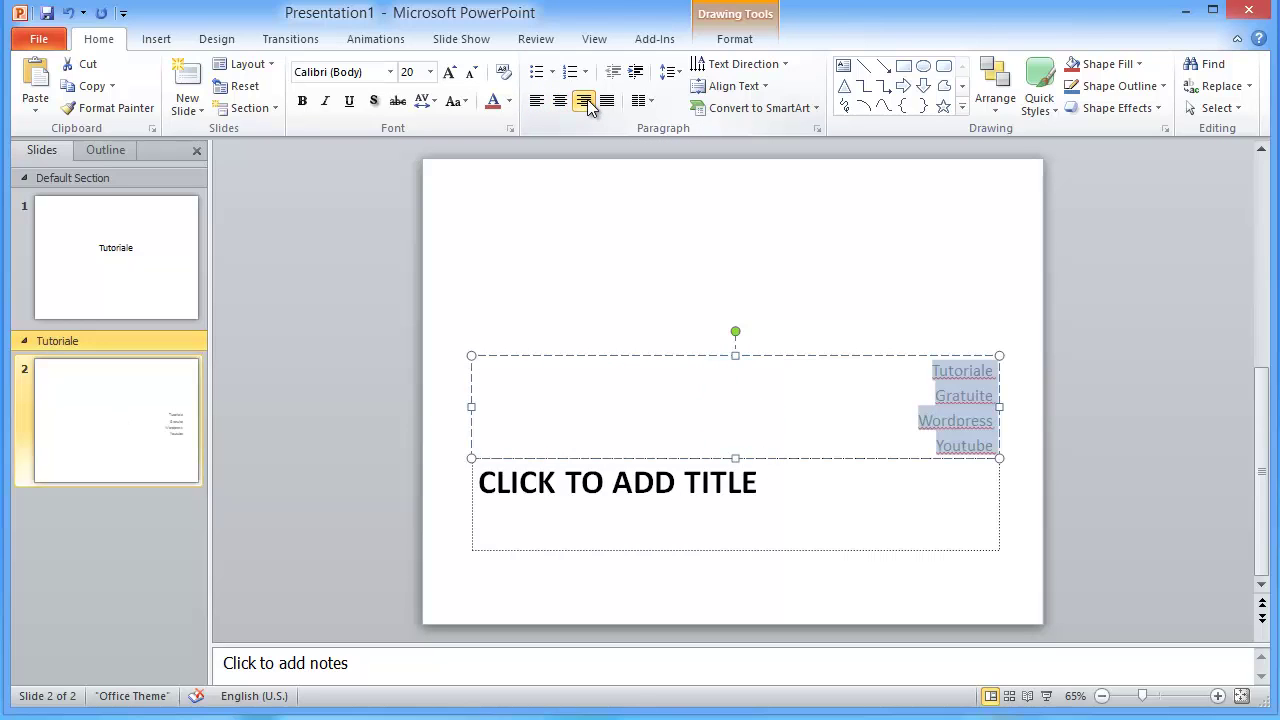
left_click(612, 105)
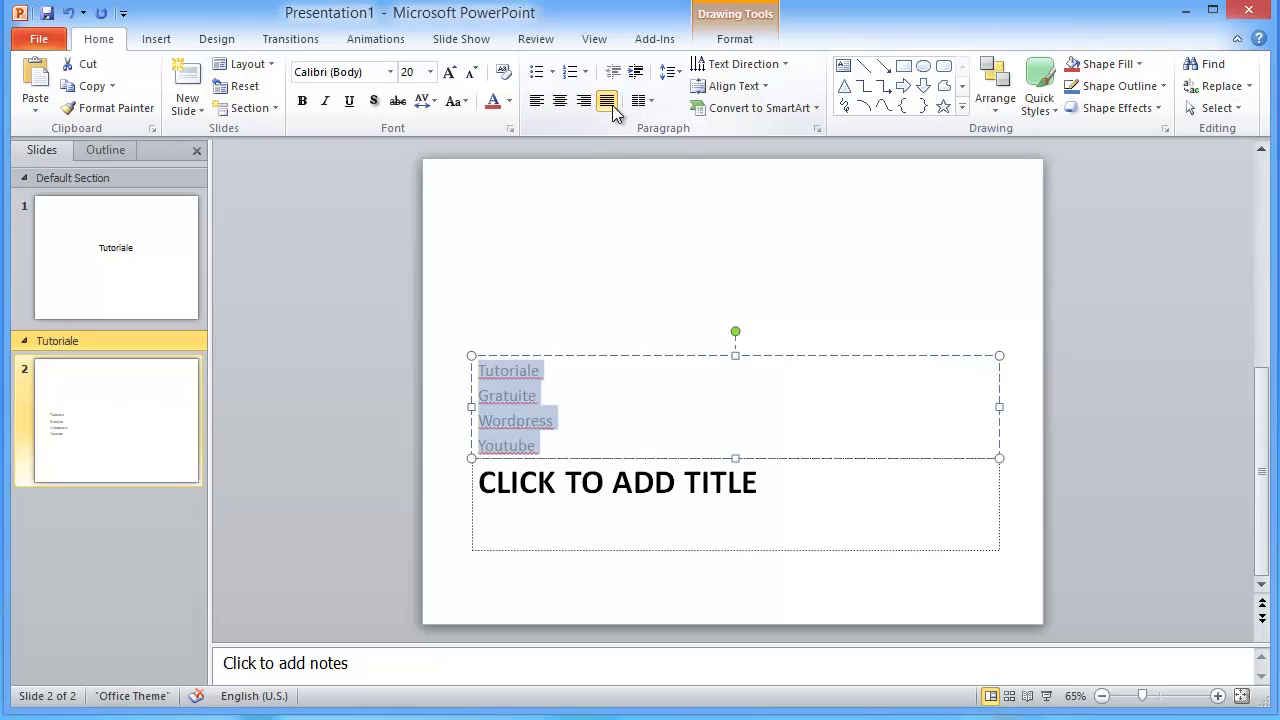
left_click(558, 104)
left_click(537, 104)
left_click(645, 101)
left_click(676, 176)
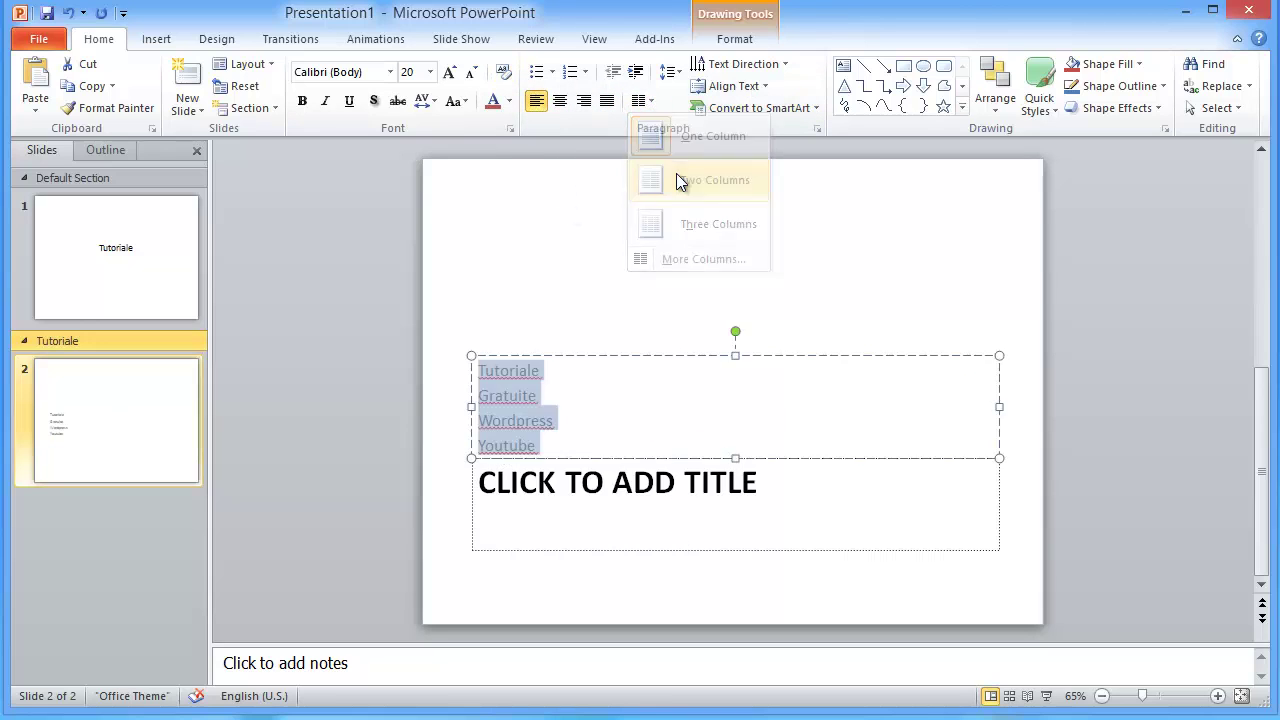
left_click(645, 101)
left_click(700, 222)
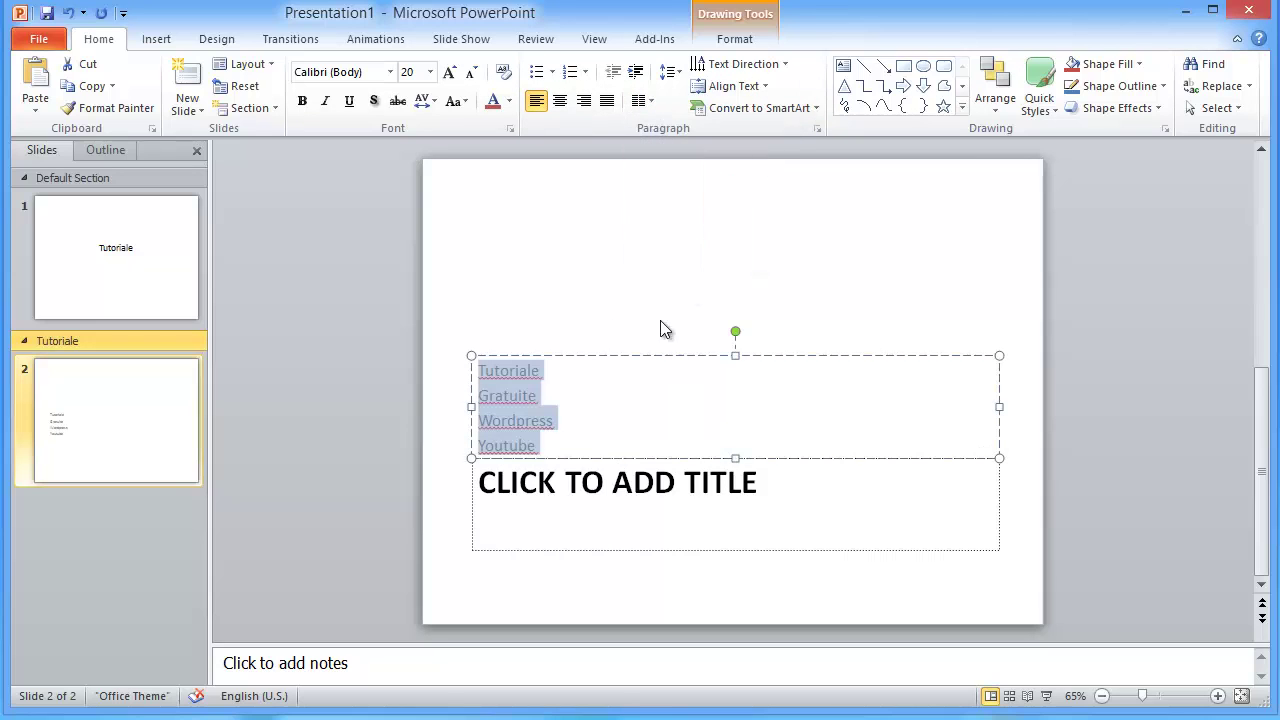
left_click(645, 101)
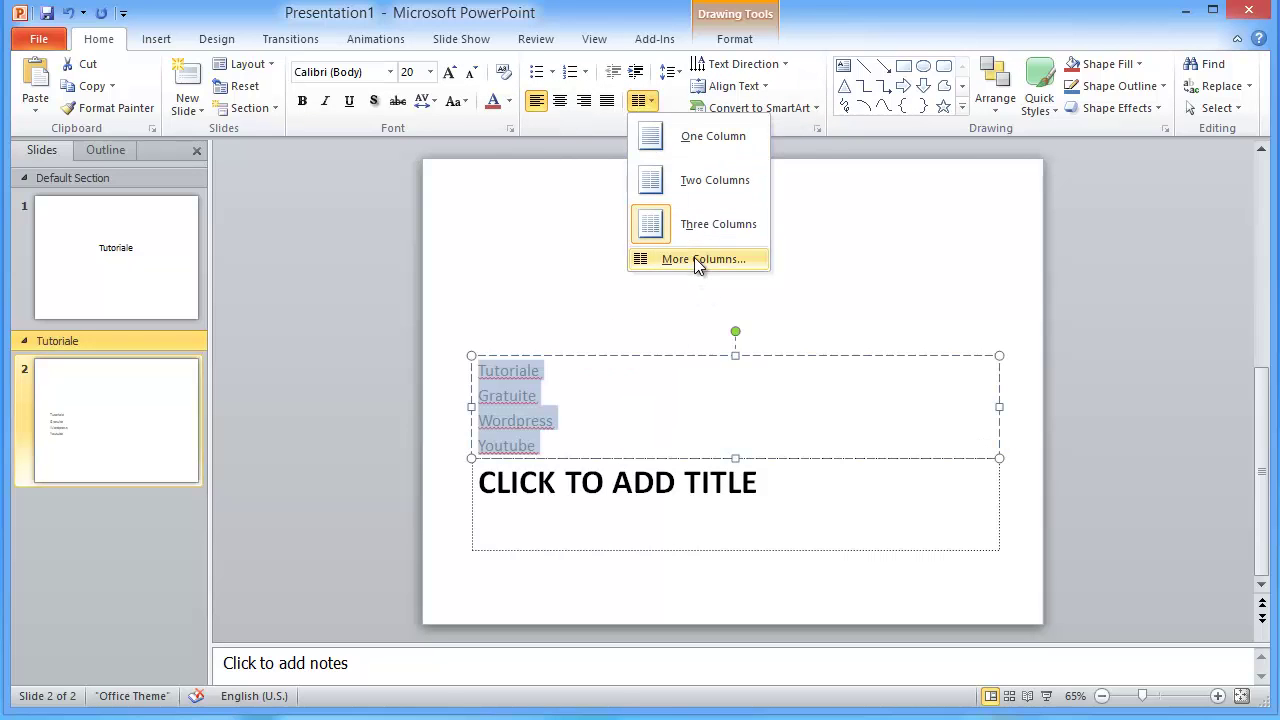
left_click(697, 260)
left_click(707, 312)
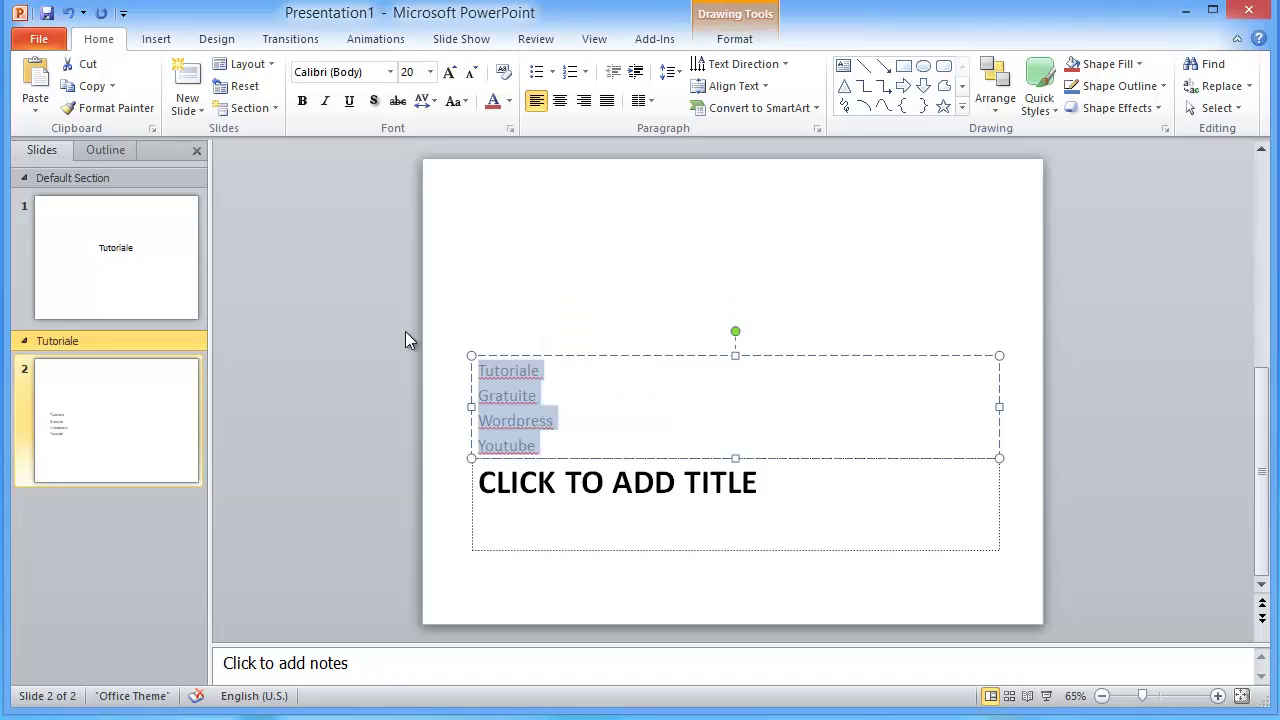
left_click(405, 331)
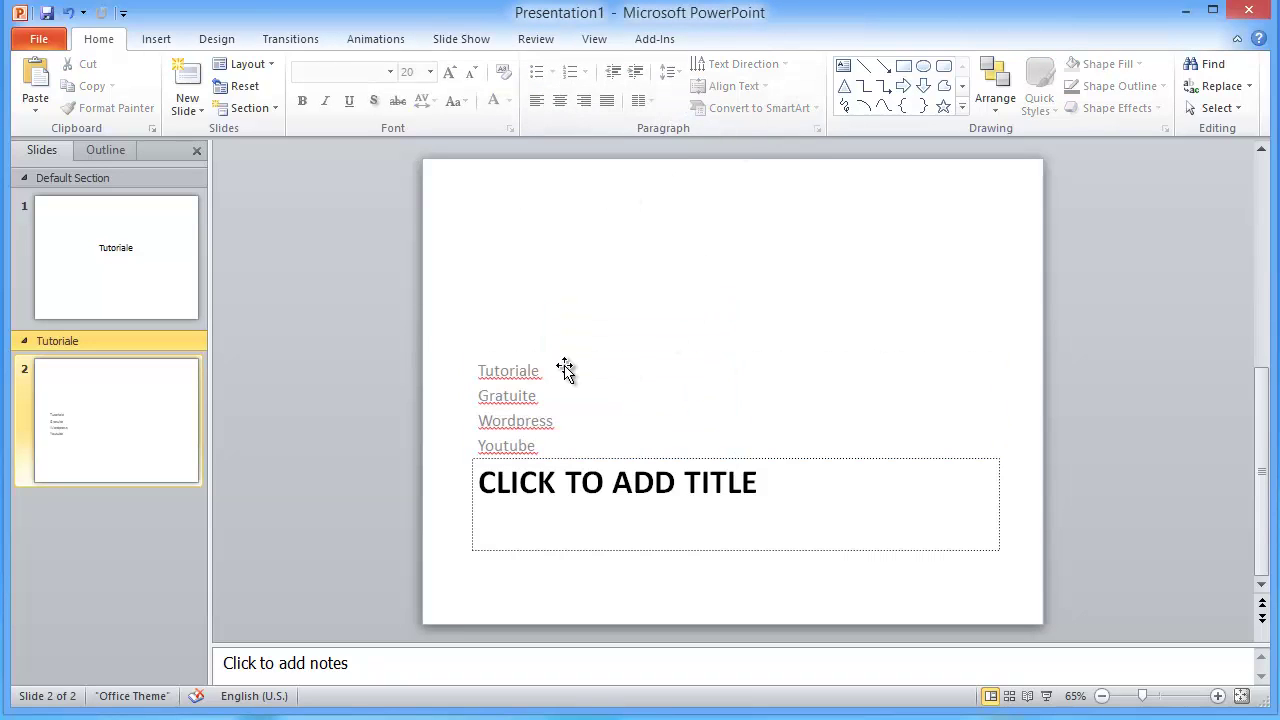
Select all four list lines and browse the Format Text Effects panels without changes.
left_click_drag(553, 451, 681, 322)
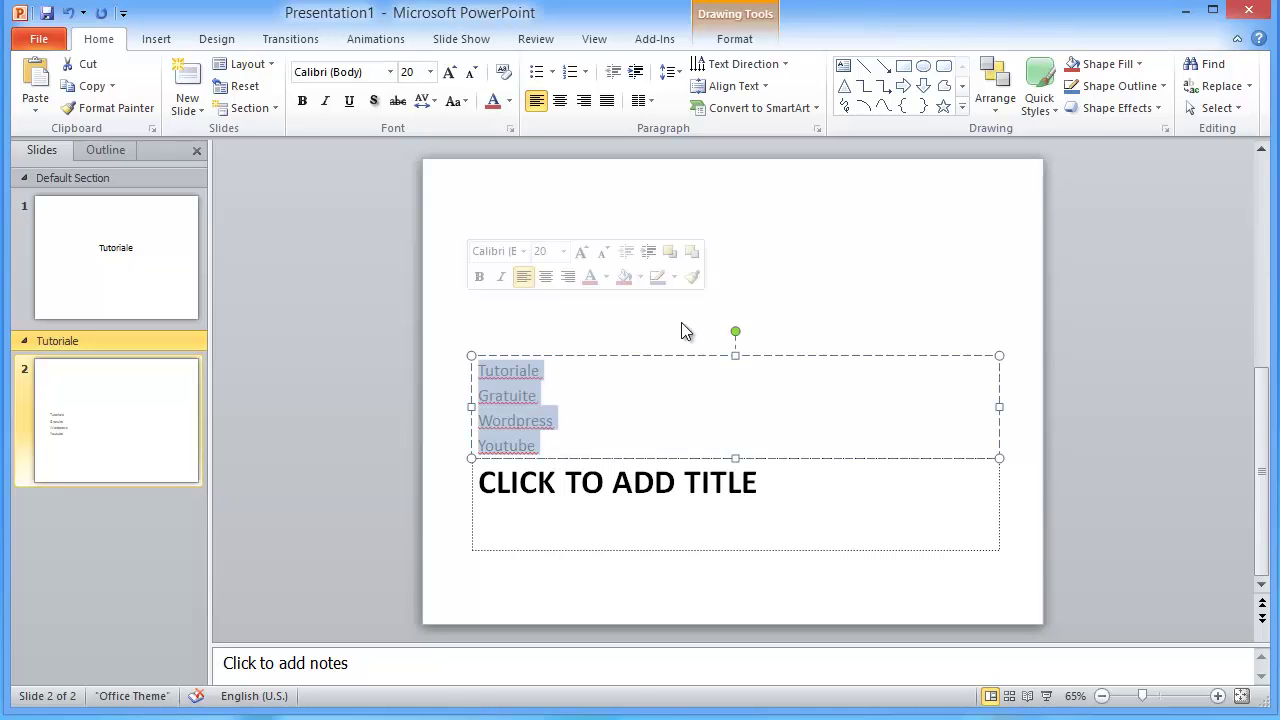
left_click(776, 66)
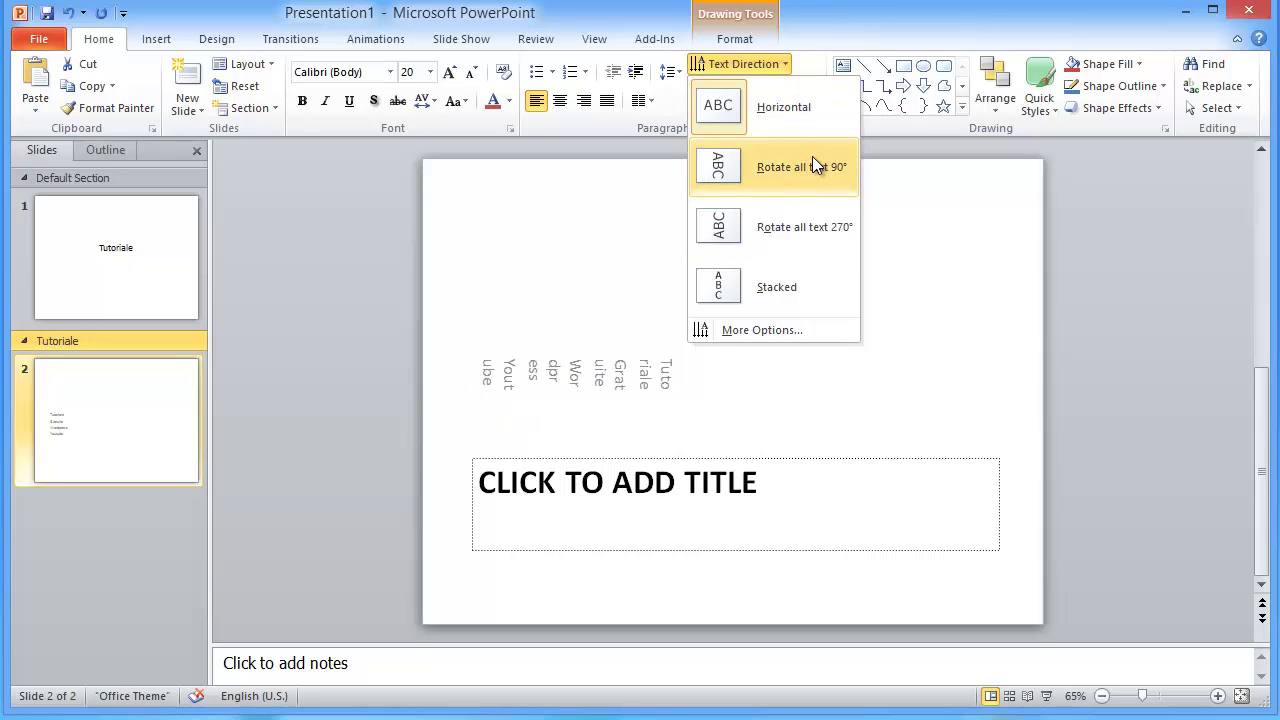
left_click(791, 333)
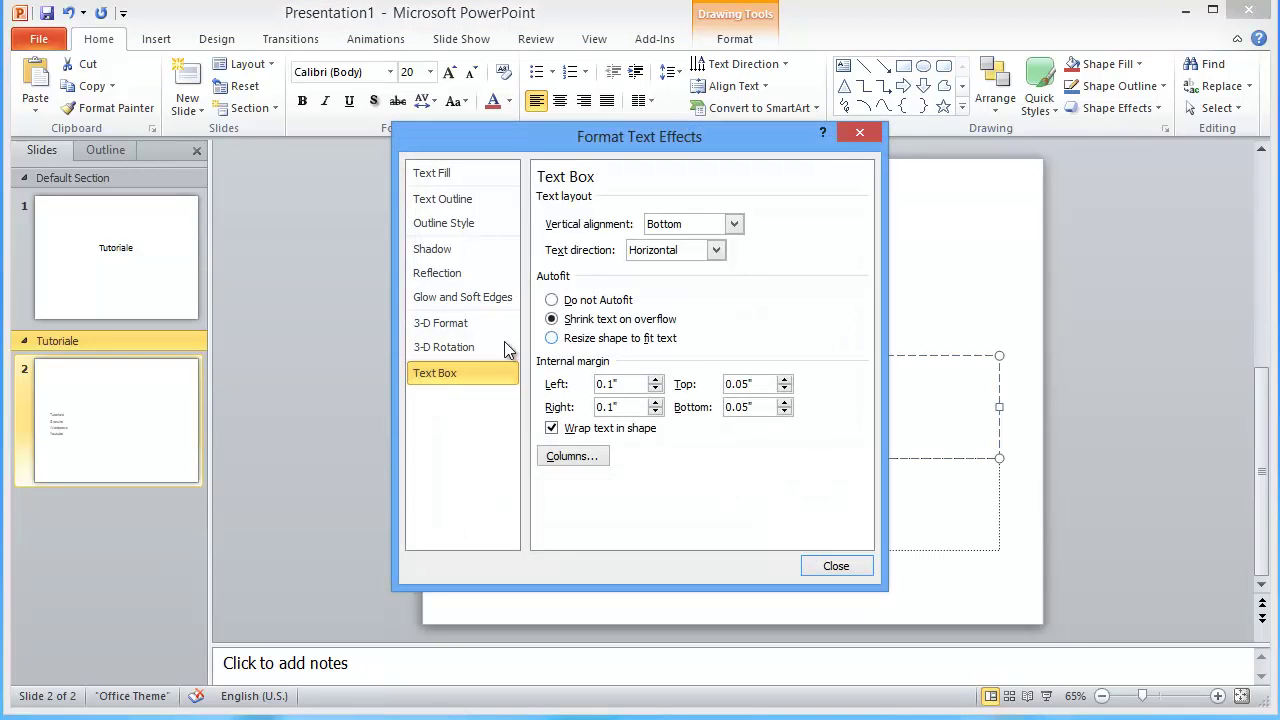
left_click(432, 173)
left_click(440, 200)
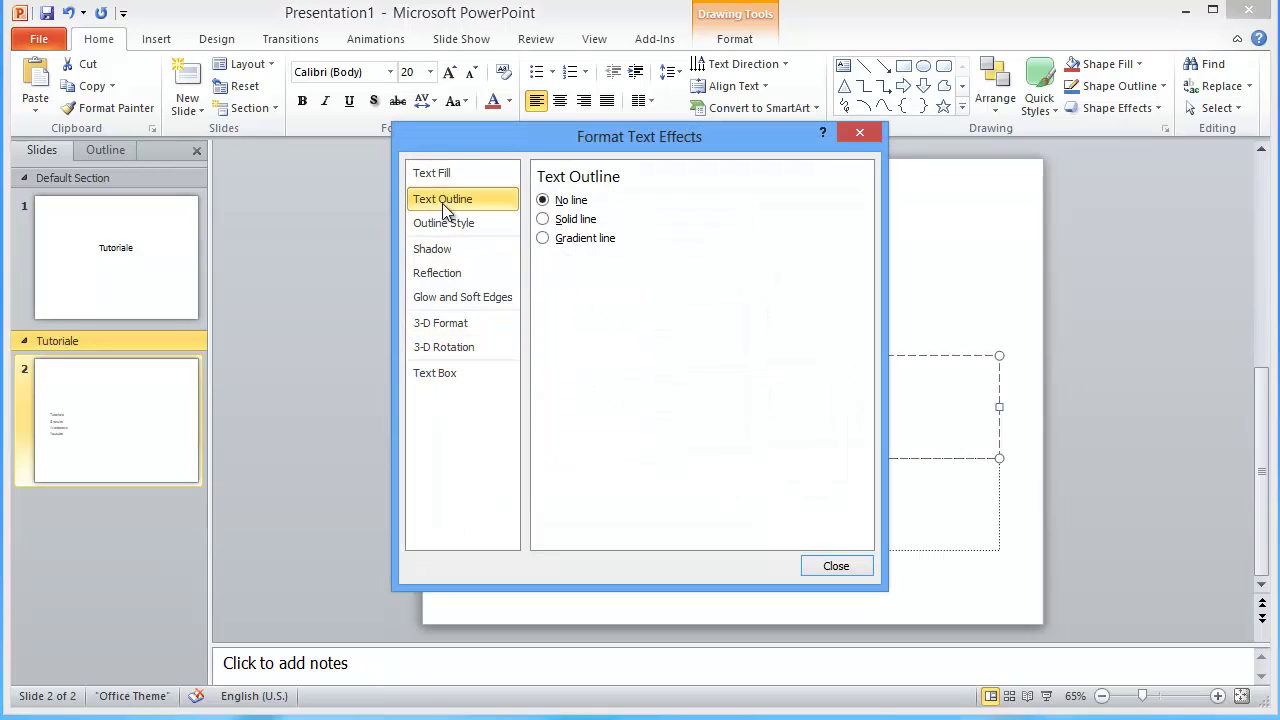
left_click(432, 176)
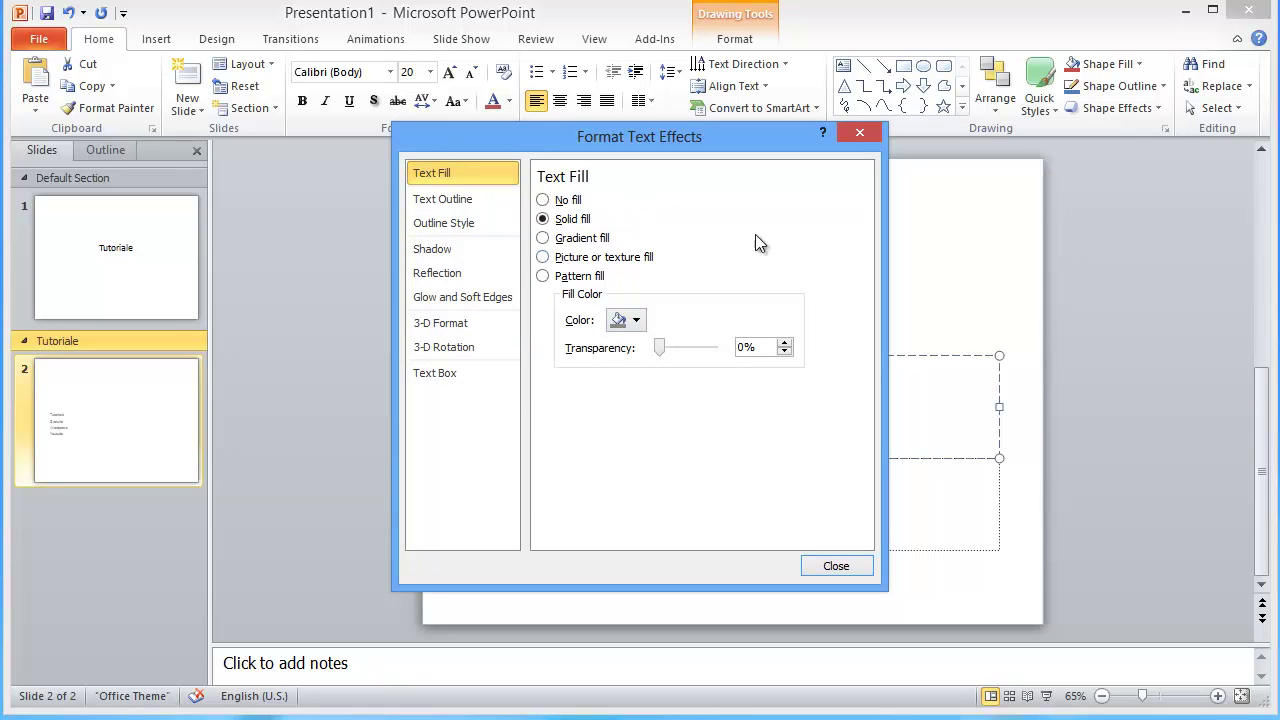
left_click(438, 201)
left_click(437, 226)
left_click(434, 250)
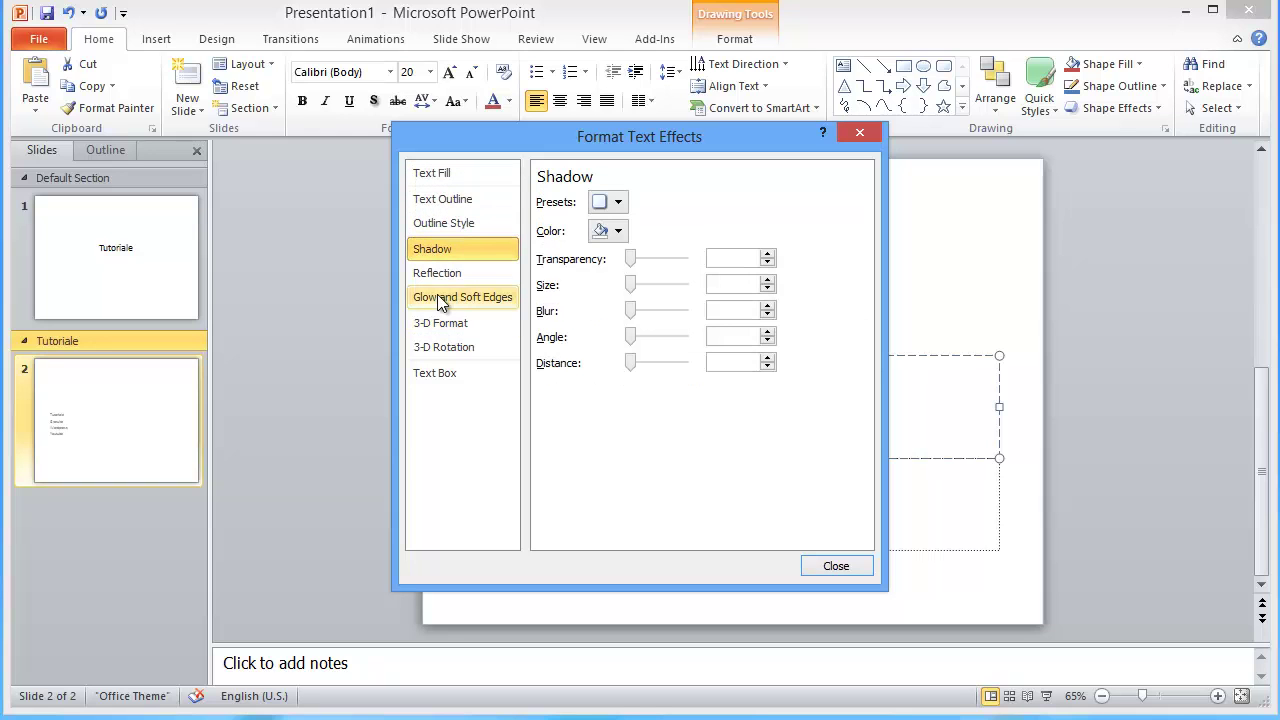
left_click(437, 273)
left_click(455, 297)
left_click(440, 323)
left_click(445, 373)
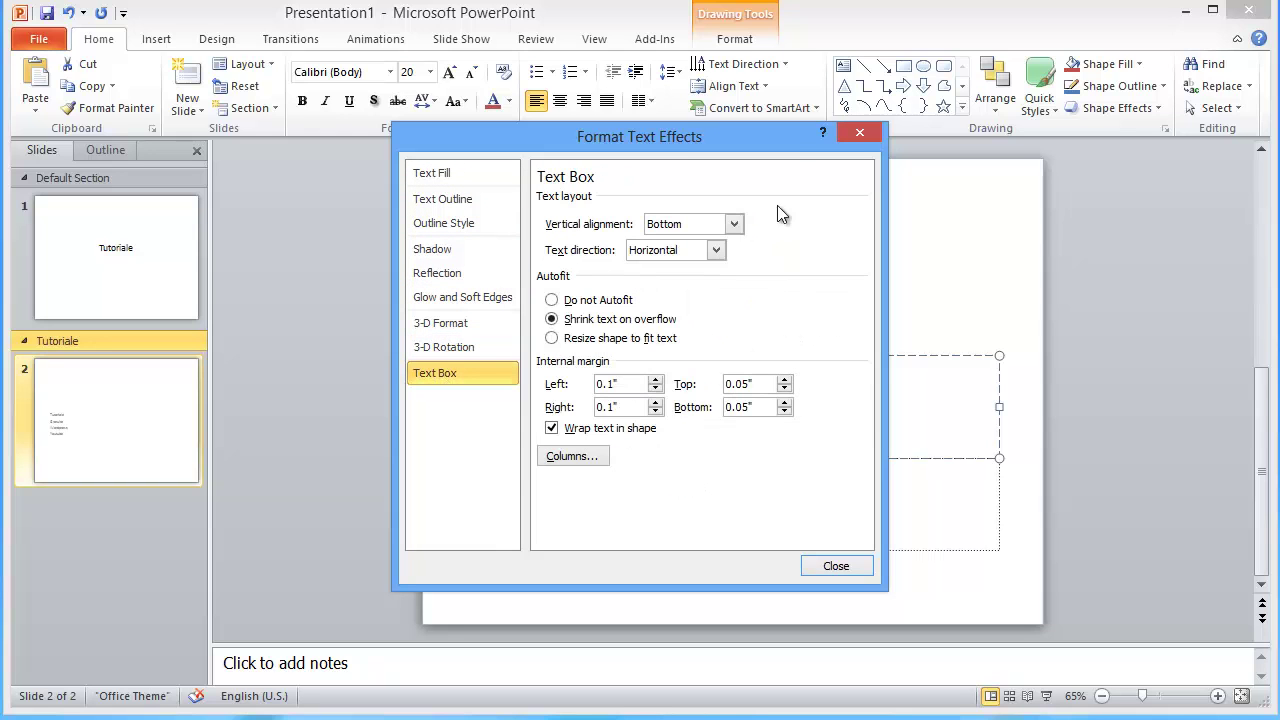
left_click(856, 133)
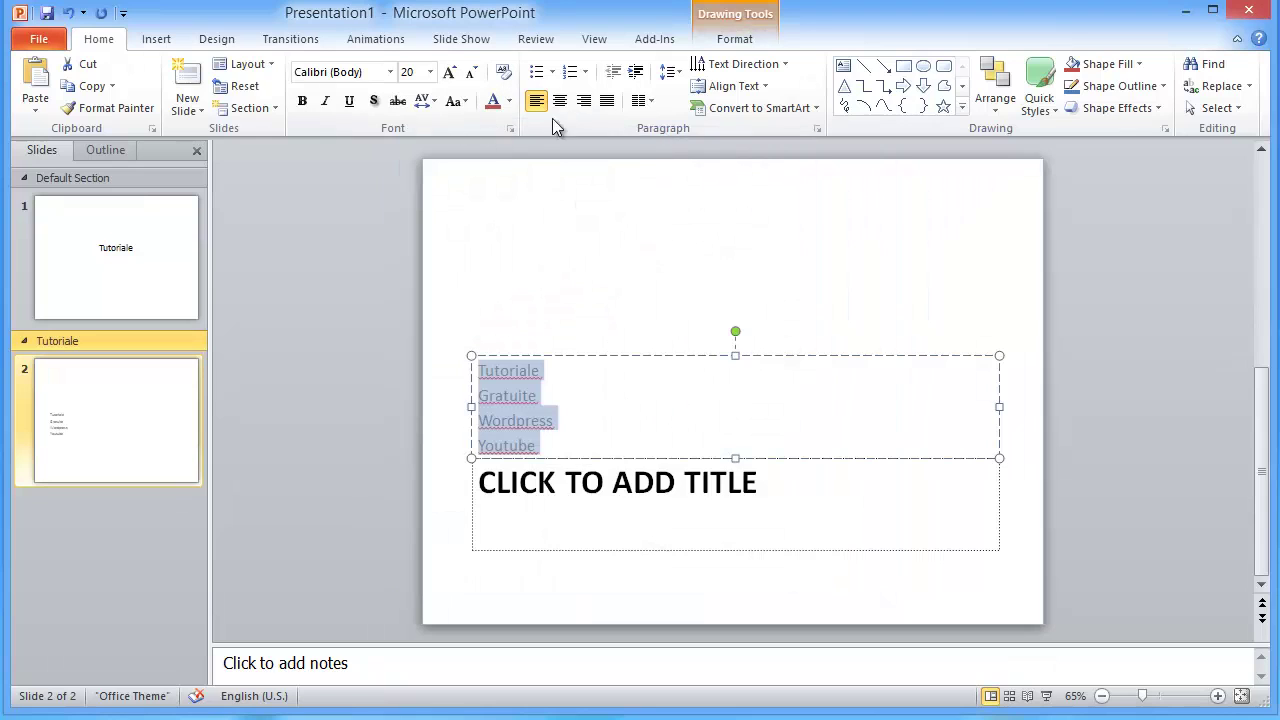
Set the list's vertical alignment to Middle, then to Top.
left_click(765, 89)
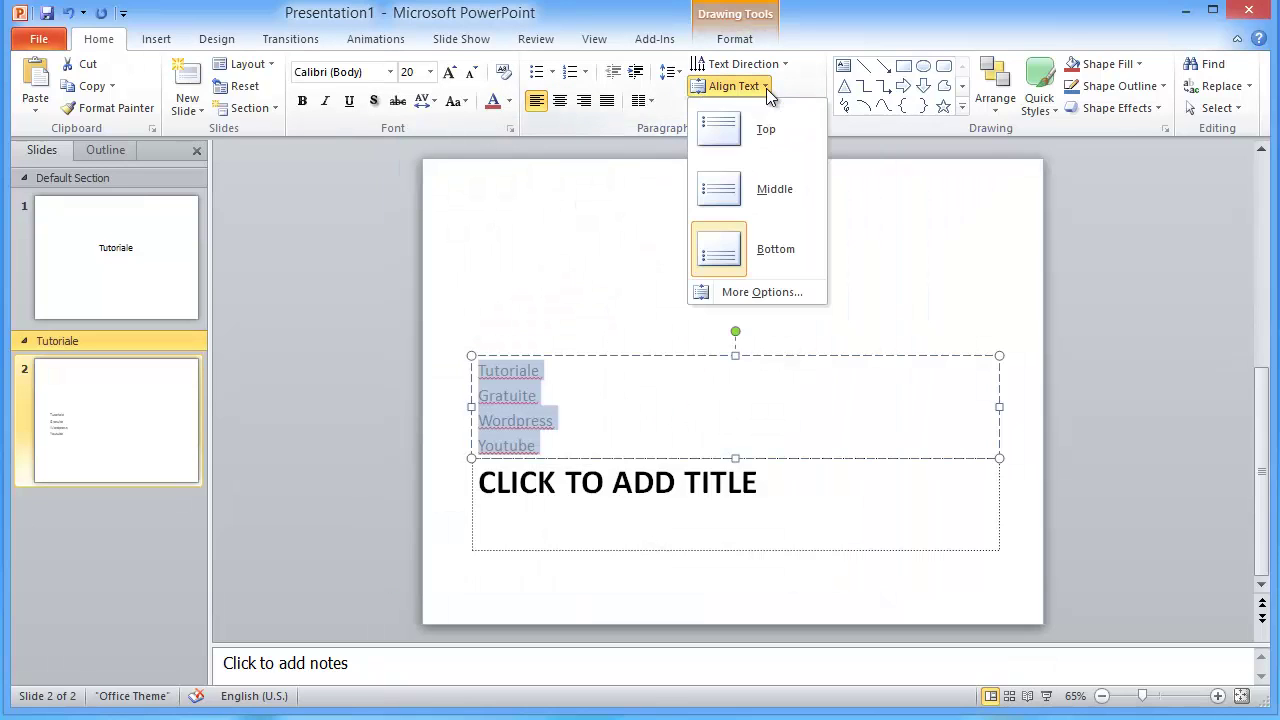
left_click(762, 183)
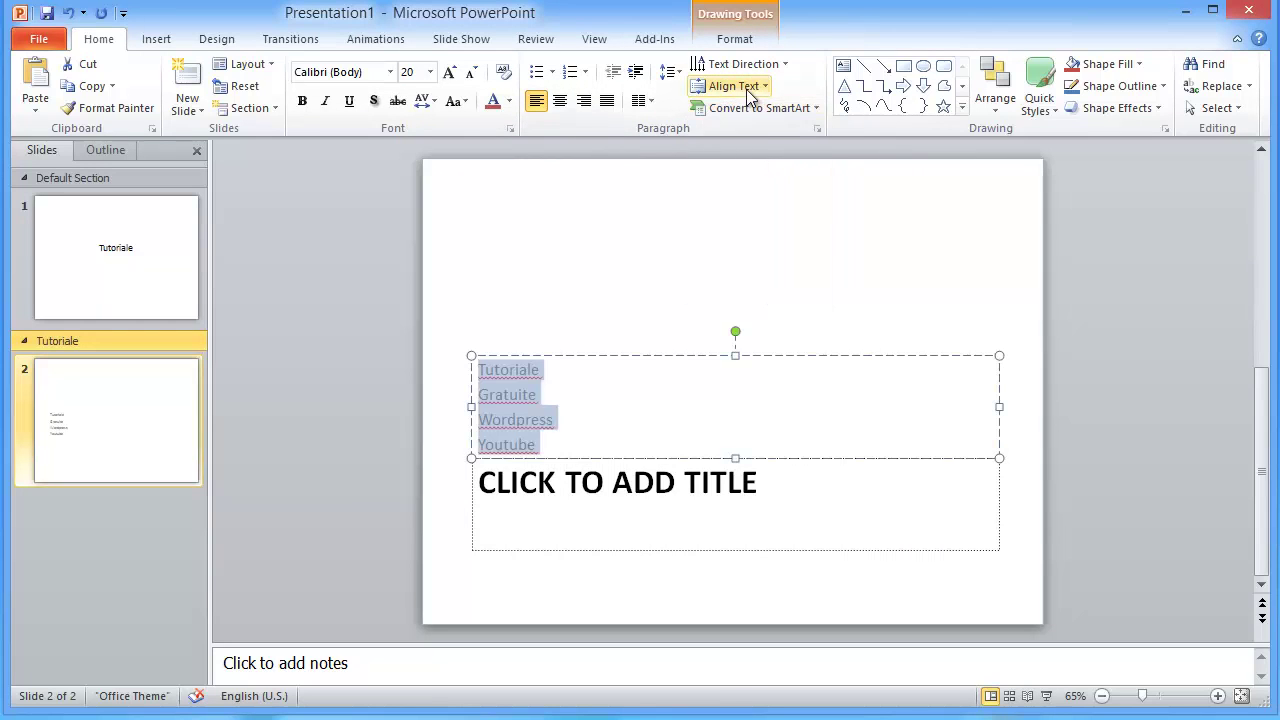
left_click(750, 88)
left_click(745, 121)
Convert the Tutoriale–Youtube list to a Pyramid List SmartArt graphic and deselect it.
left_click(750, 106)
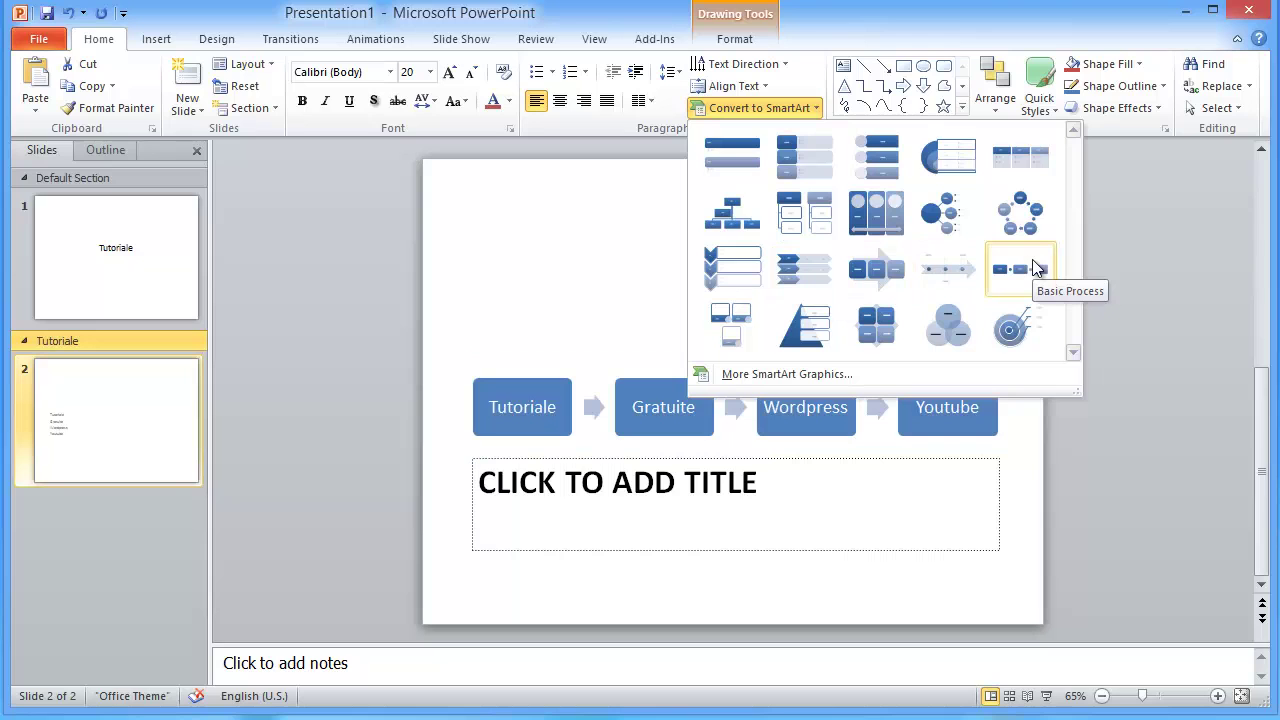
left_click(802, 330)
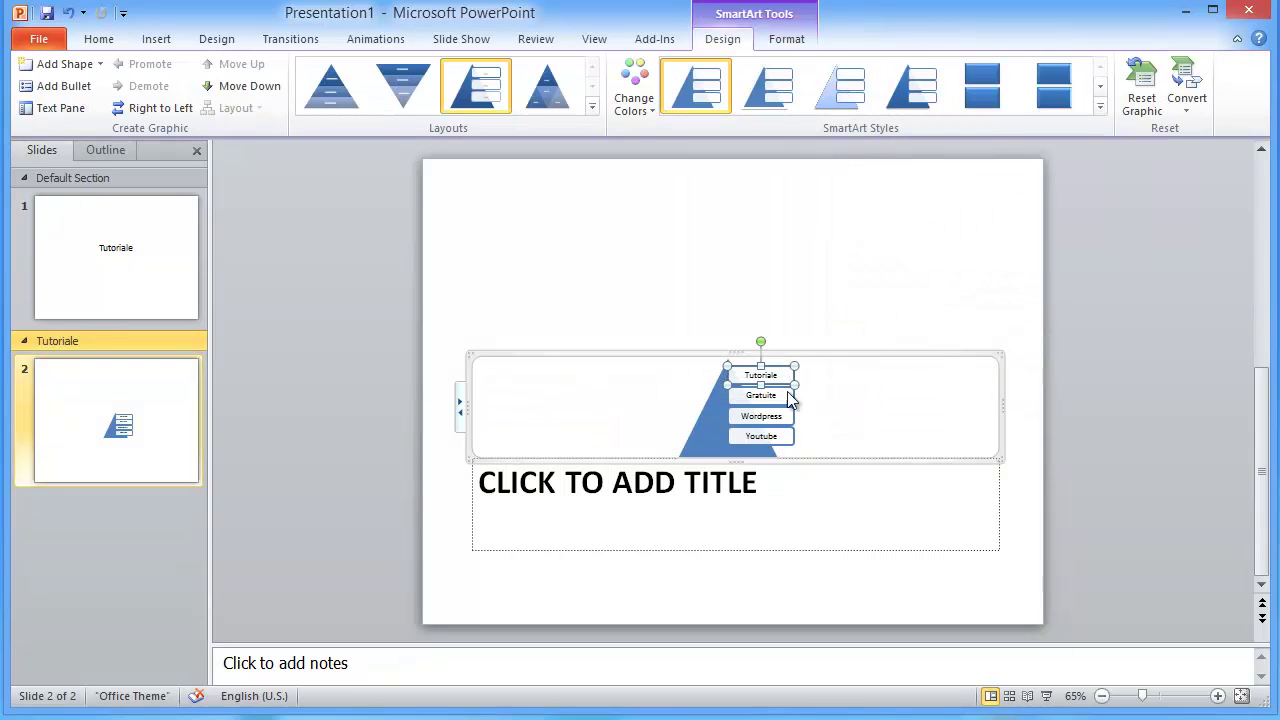
left_click(1099, 295)
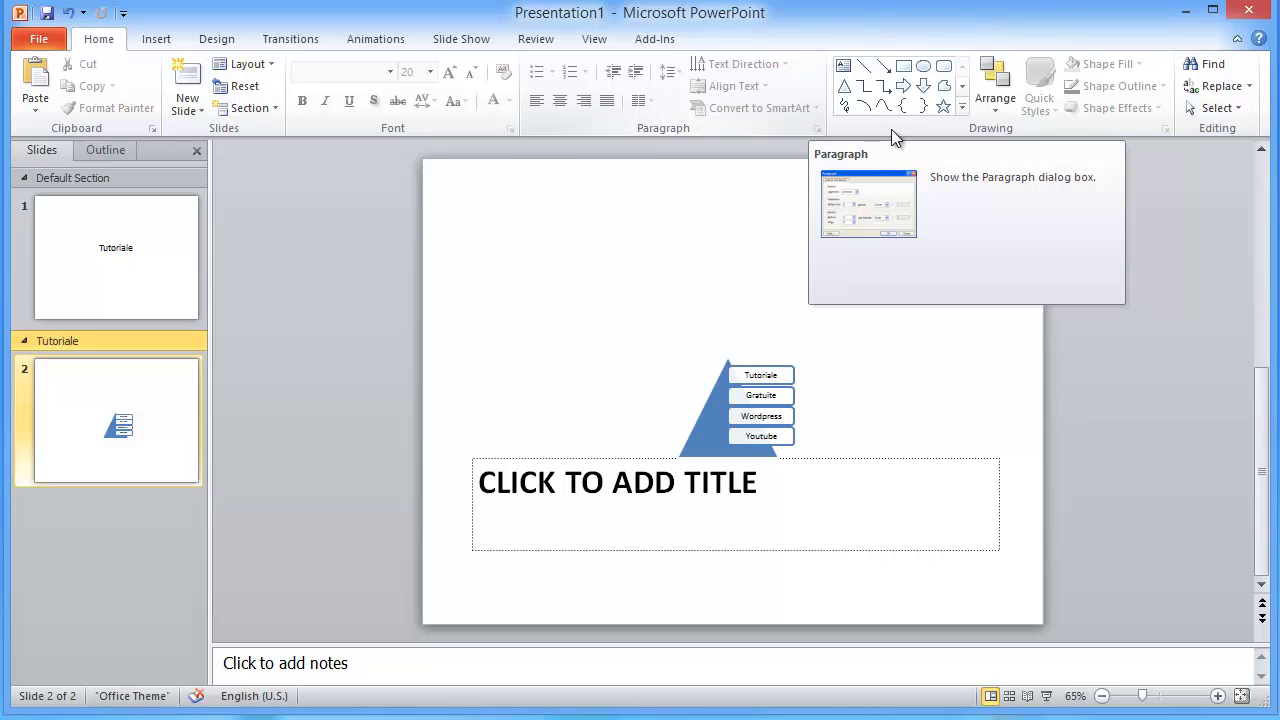
Draw a rounded rectangle above the pyramid list SmartArt.
left_click(937, 68)
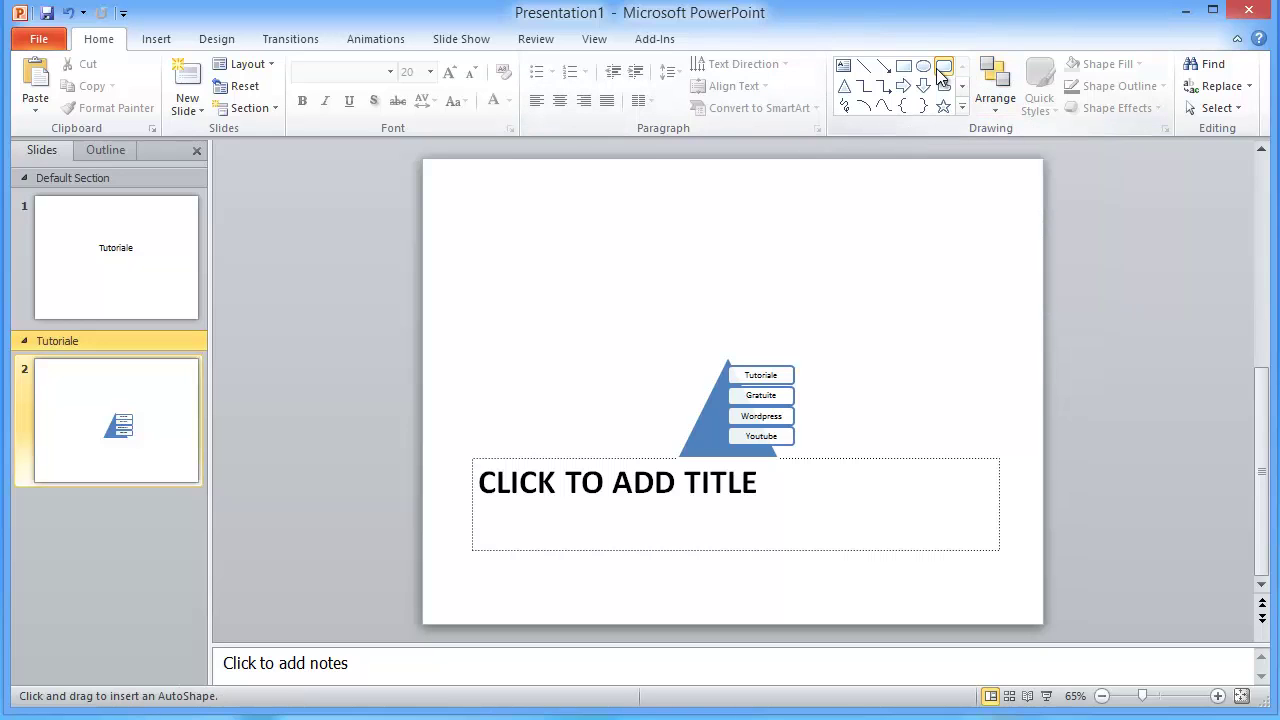
mouse_move(671, 220)
left_mouse_down()
mouse_move(938, 371)
mouse_move(941, 316)
left_mouse_up()
right_click(746, 240)
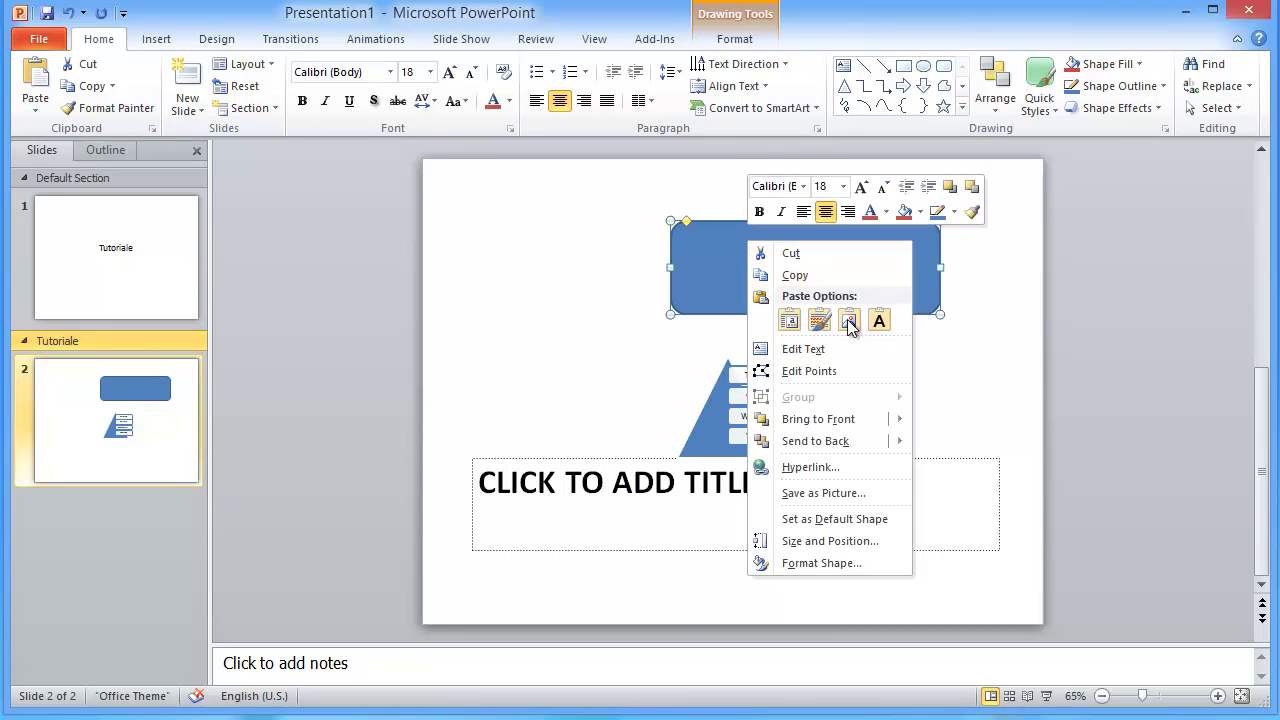
left_click(1080, 300)
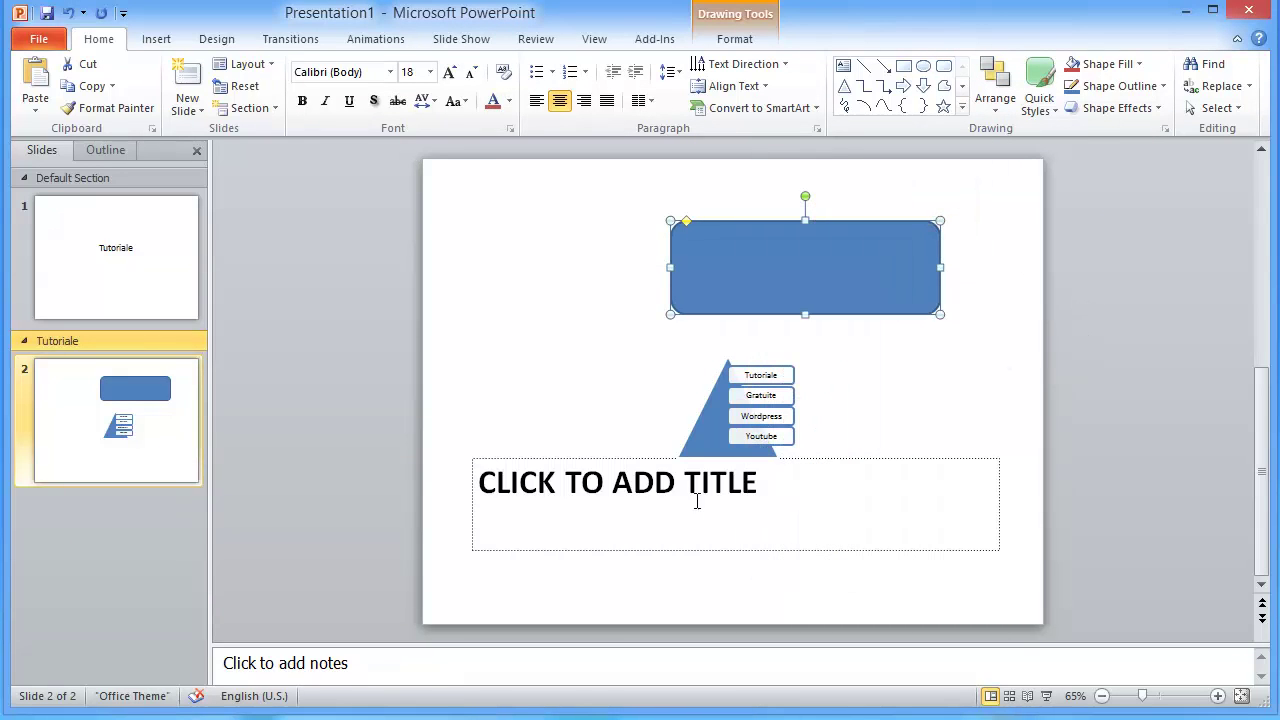
Type a capital S into the title placeholder and select it.
left_click(757, 468)
type("S")
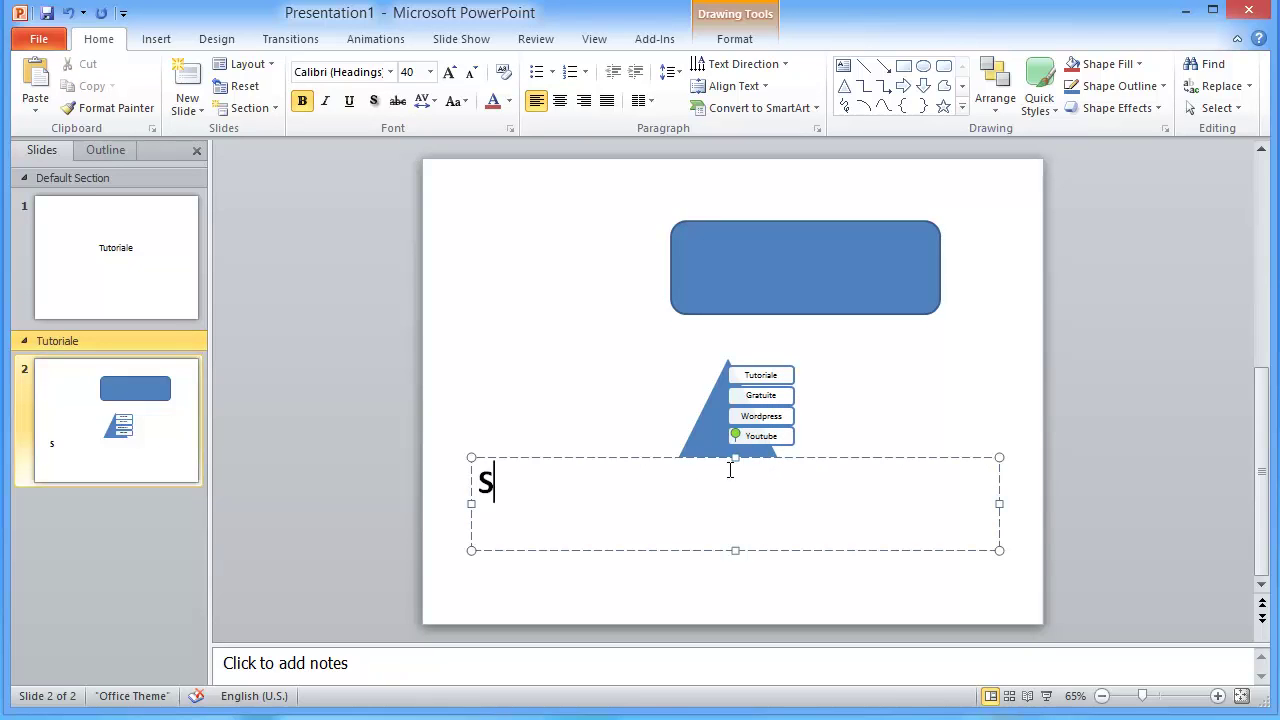
left_click_drag(475, 484, 518, 486)
right_click(490, 478)
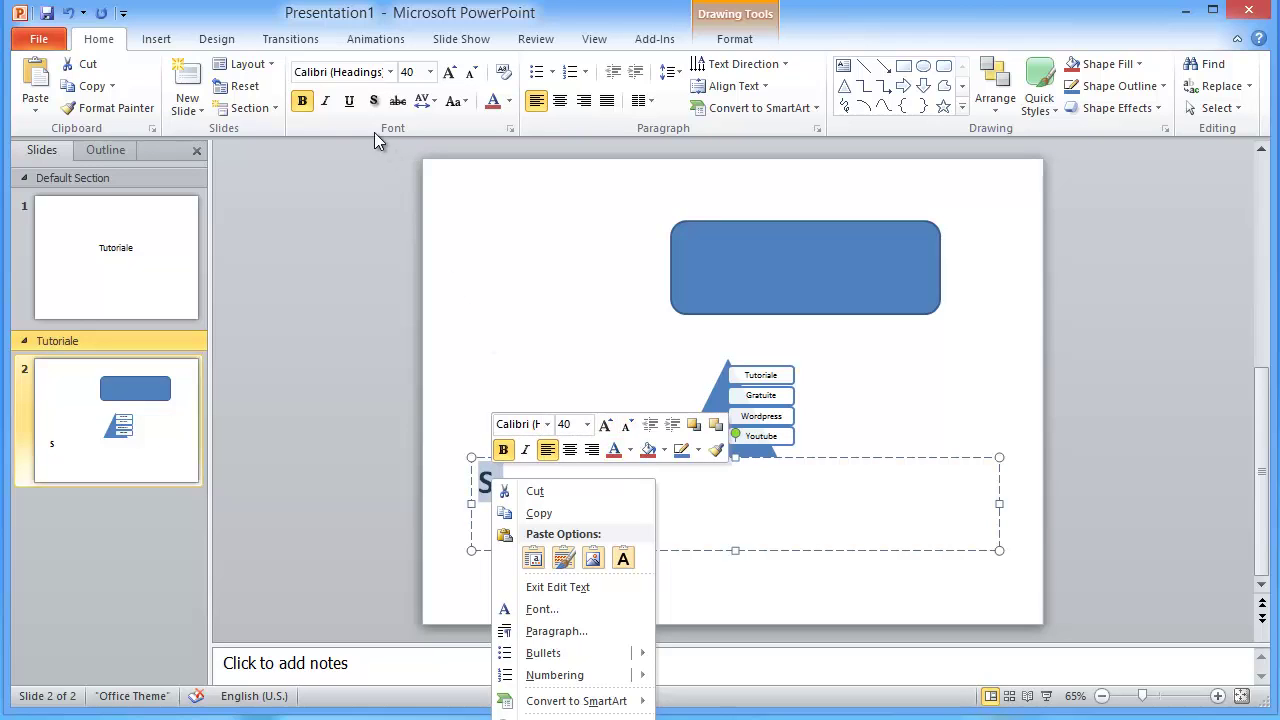
left_click(1170, 335)
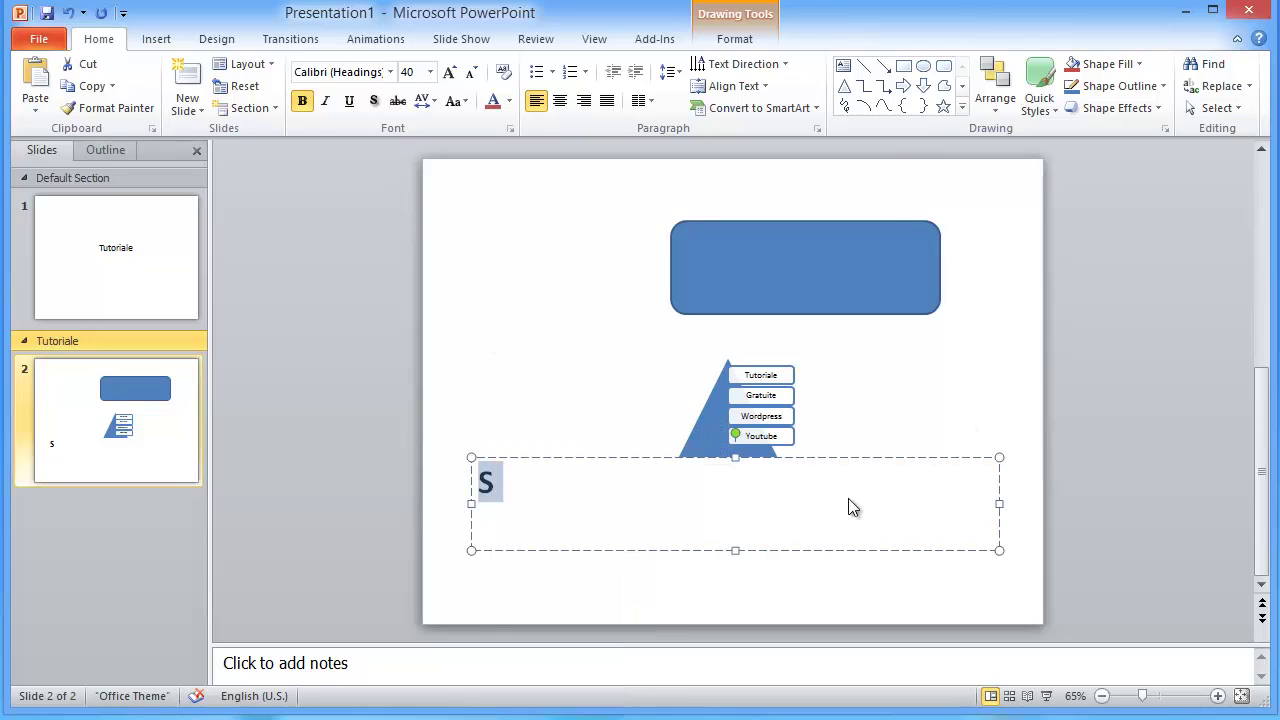
left_click(962, 86)
left_click(962, 86)
Bring the title box forward one layer and apply a pink shape style.
left_click(995, 90)
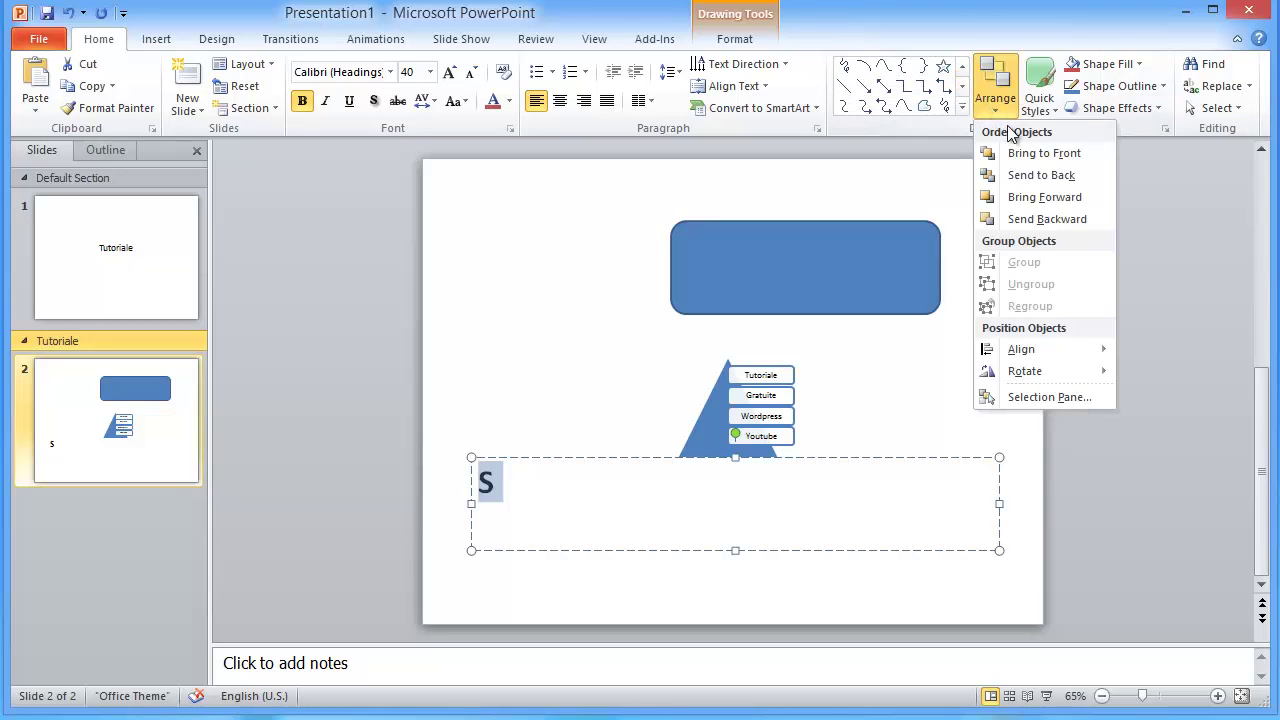
left_click(1048, 196)
left_click(1022, 106)
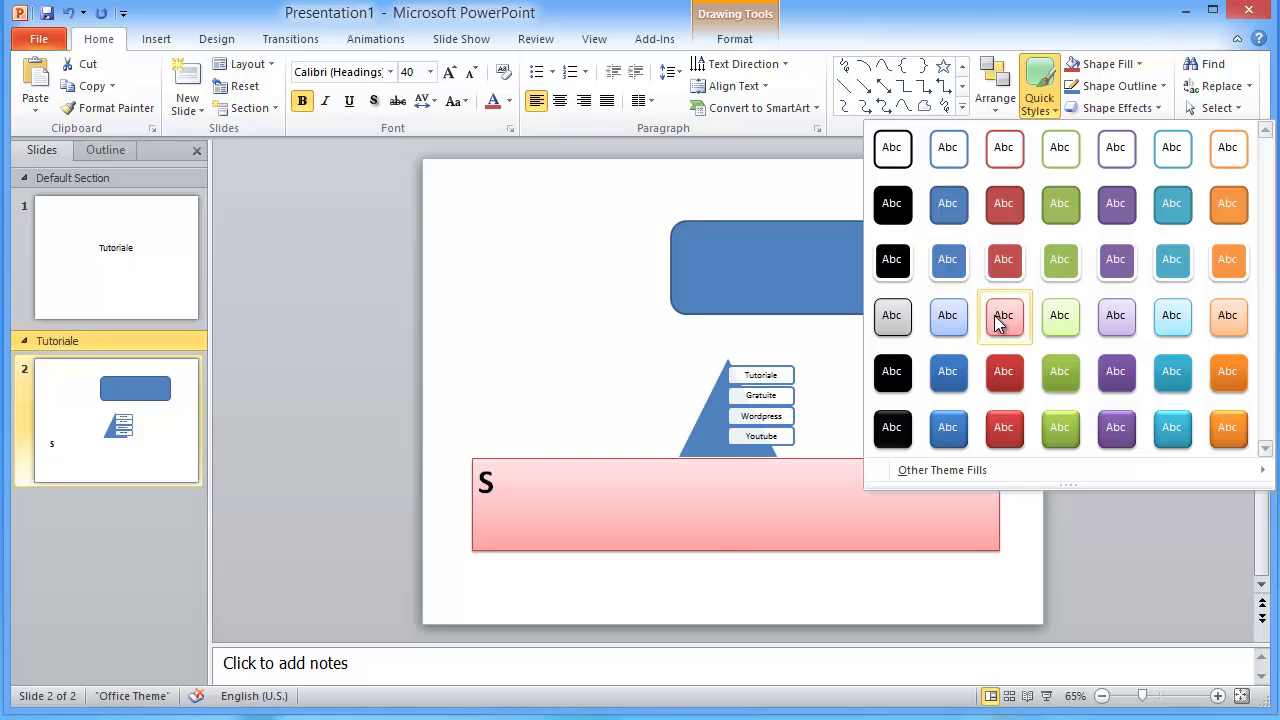
left_click(1003, 315)
Preview other theme fills and slide layouts, then cancel without changes.
left_click(1007, 102)
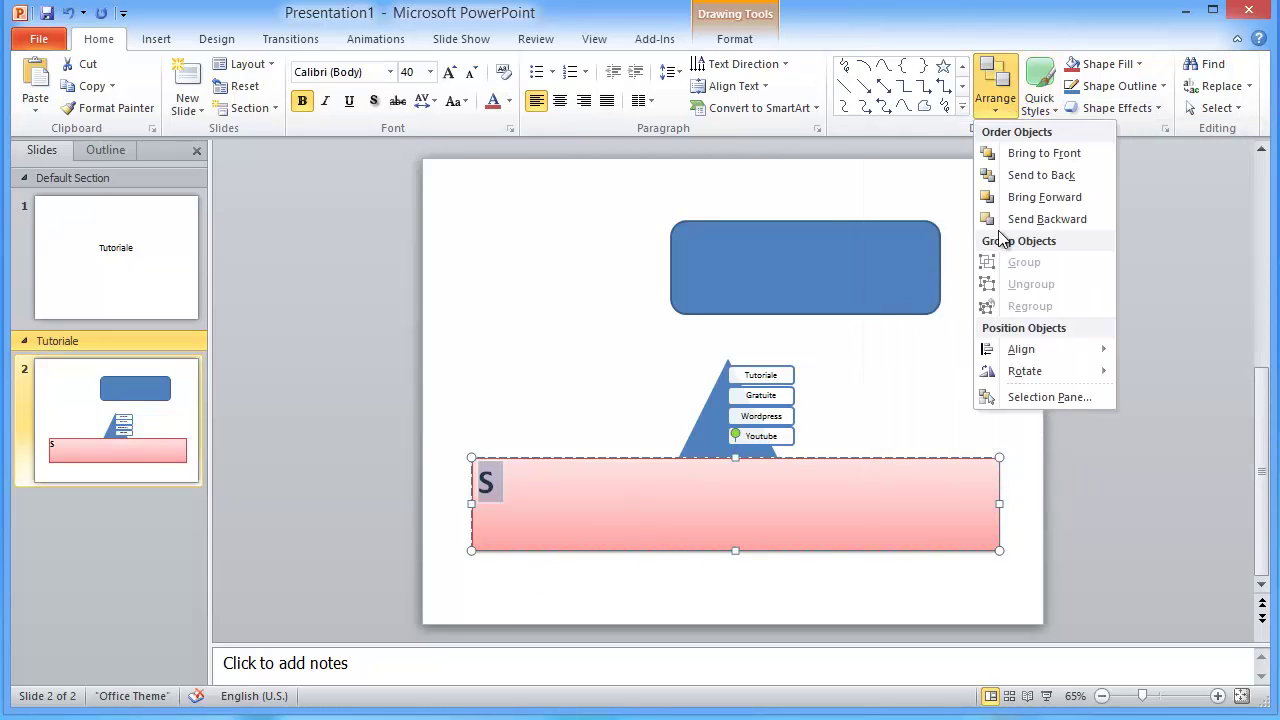
left_click(1032, 104)
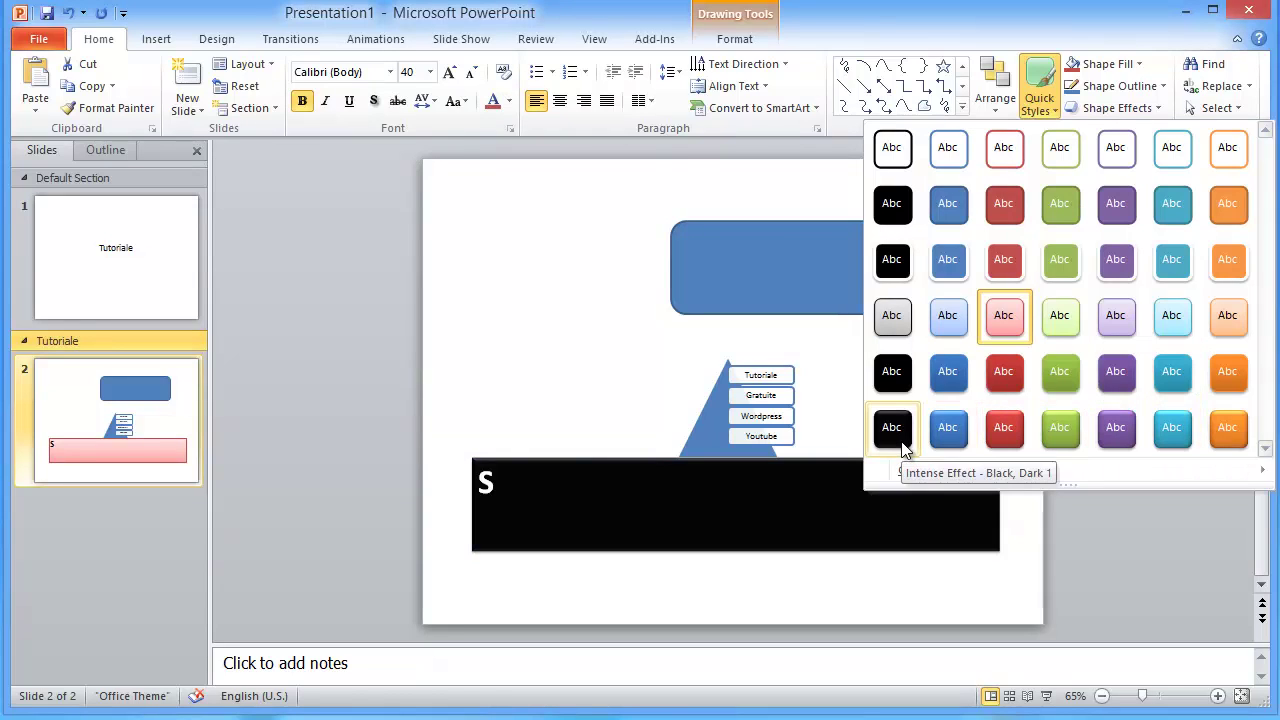
mouse_move(923, 476)
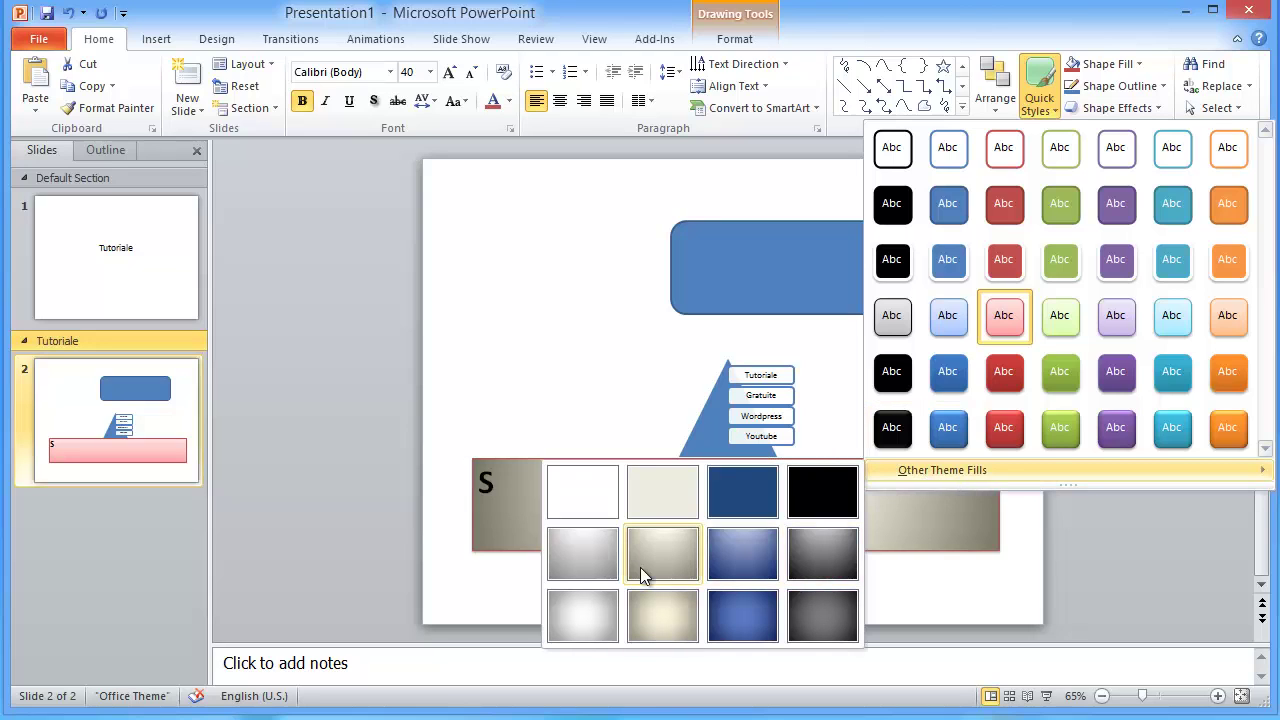
key("Escape")
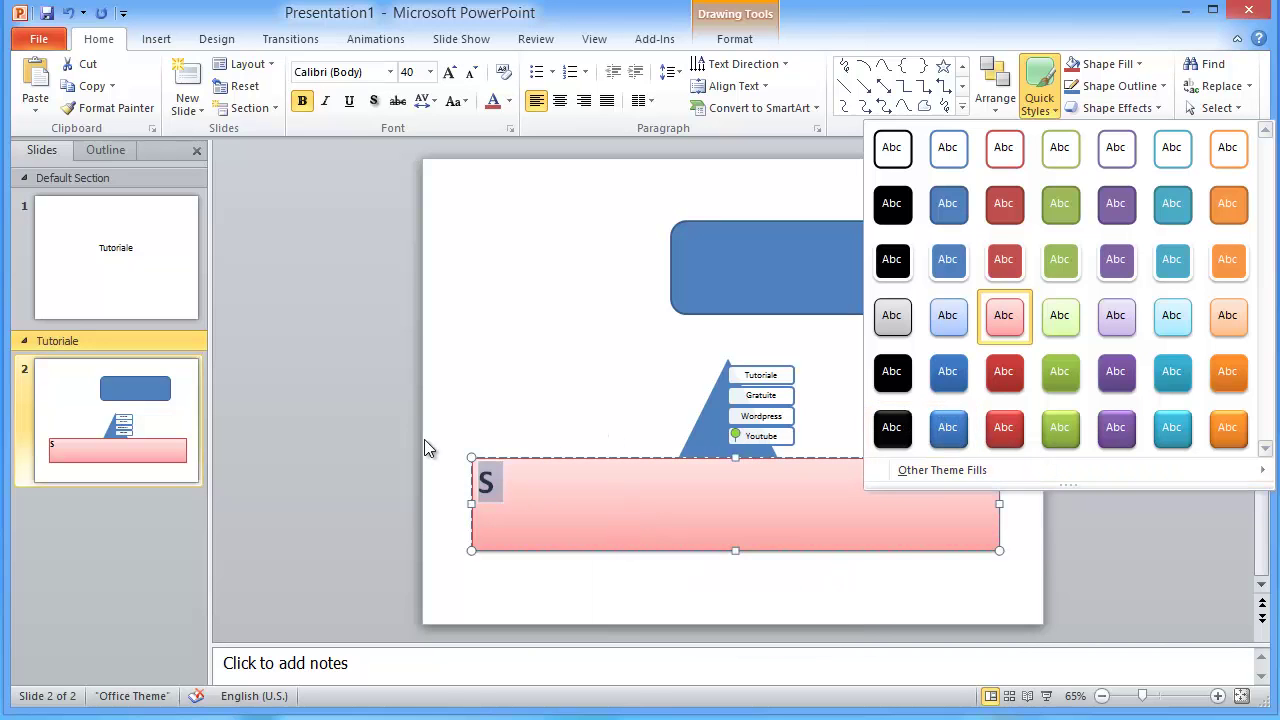
left_click(387, 458)
left_click(1130, 316)
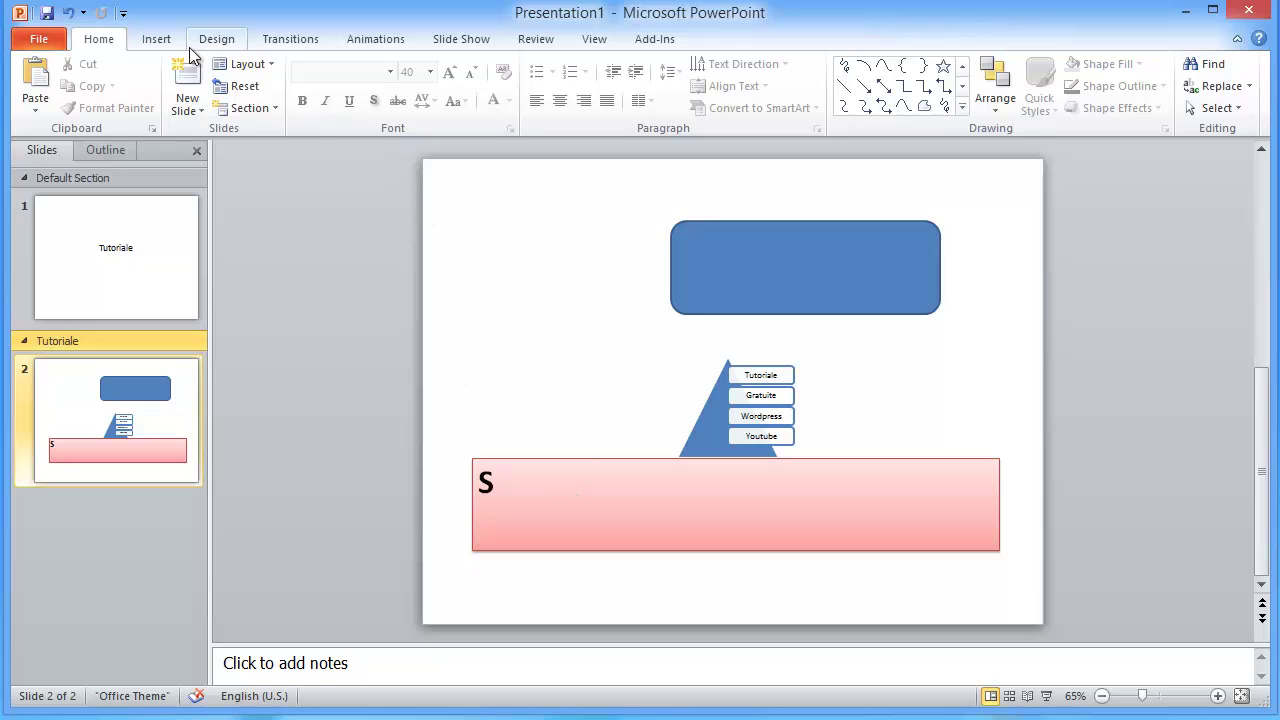
left_click(241, 64)
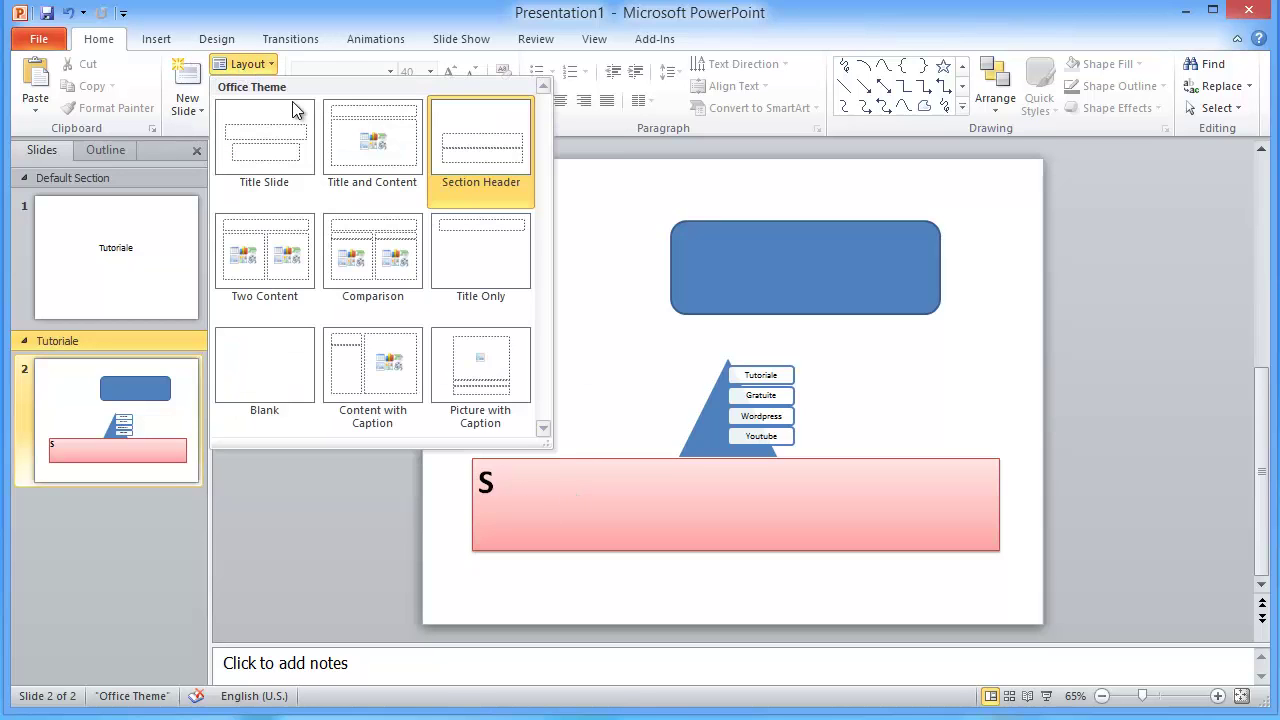
left_click(362, 483)
Apply the dark-blue gradient theme fill (row 2, column 3) to the title box.
left_click(526, 493)
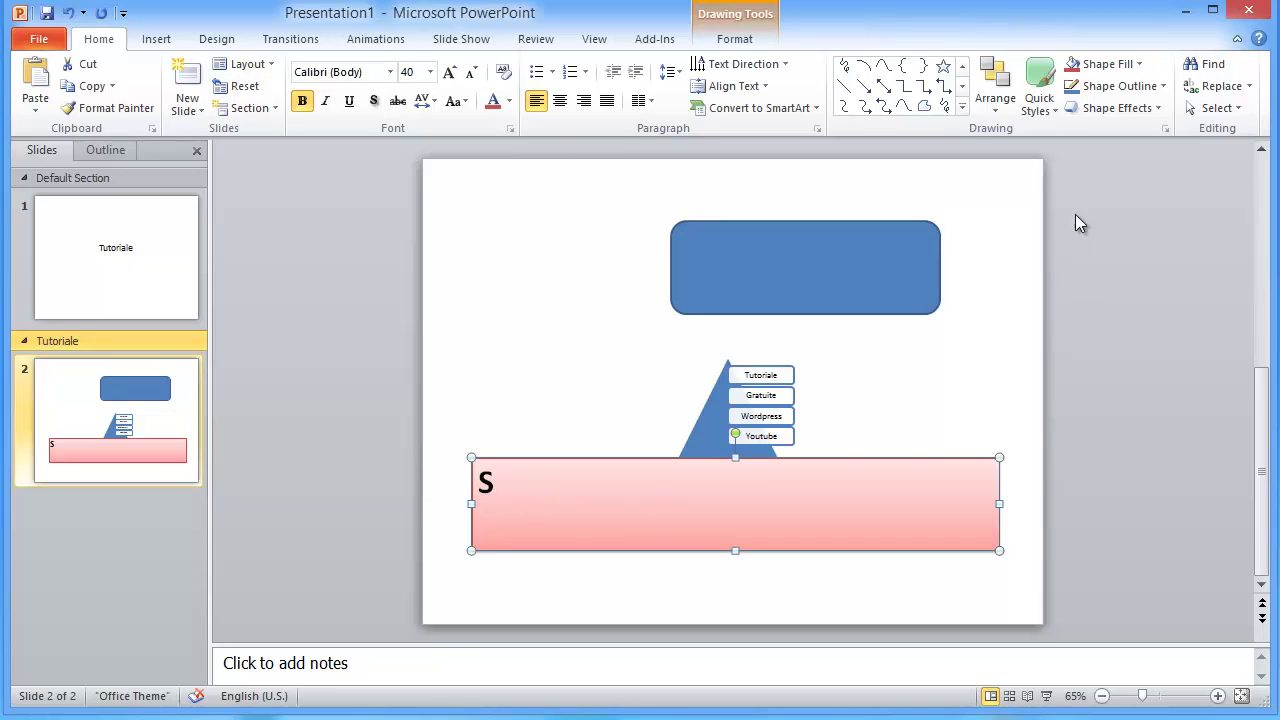
left_click(1040, 100)
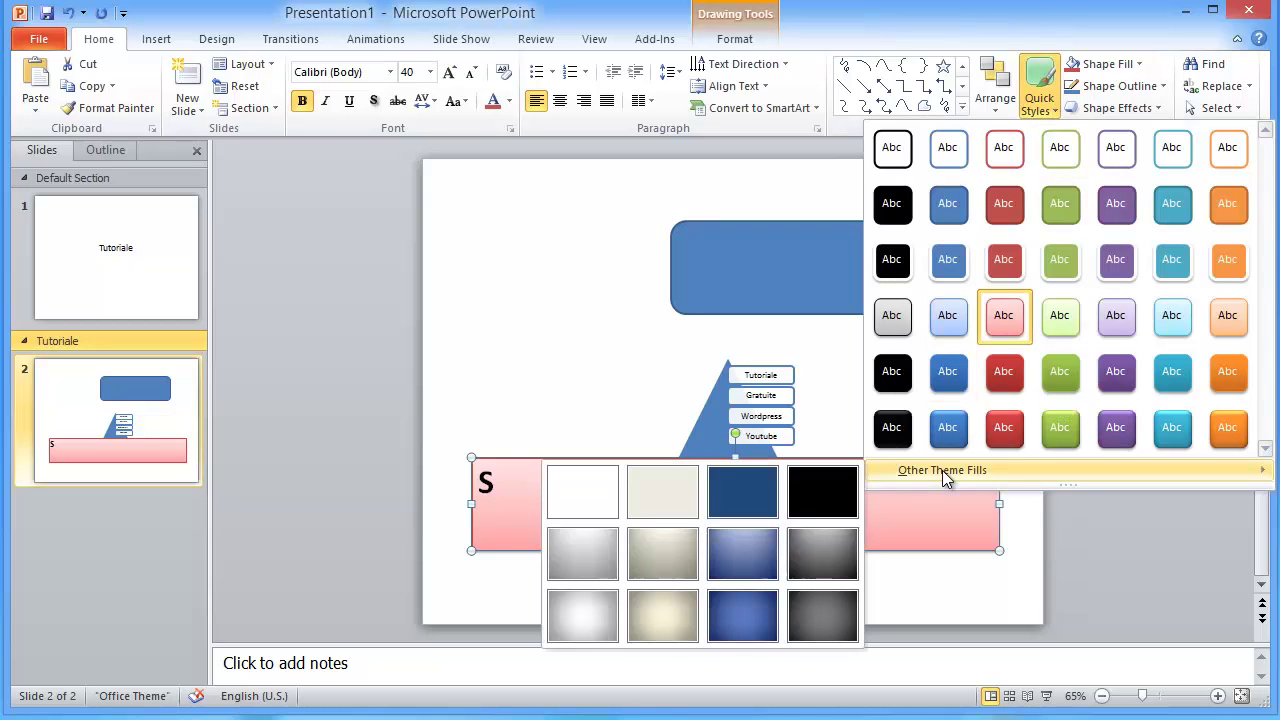
left_click(768, 562)
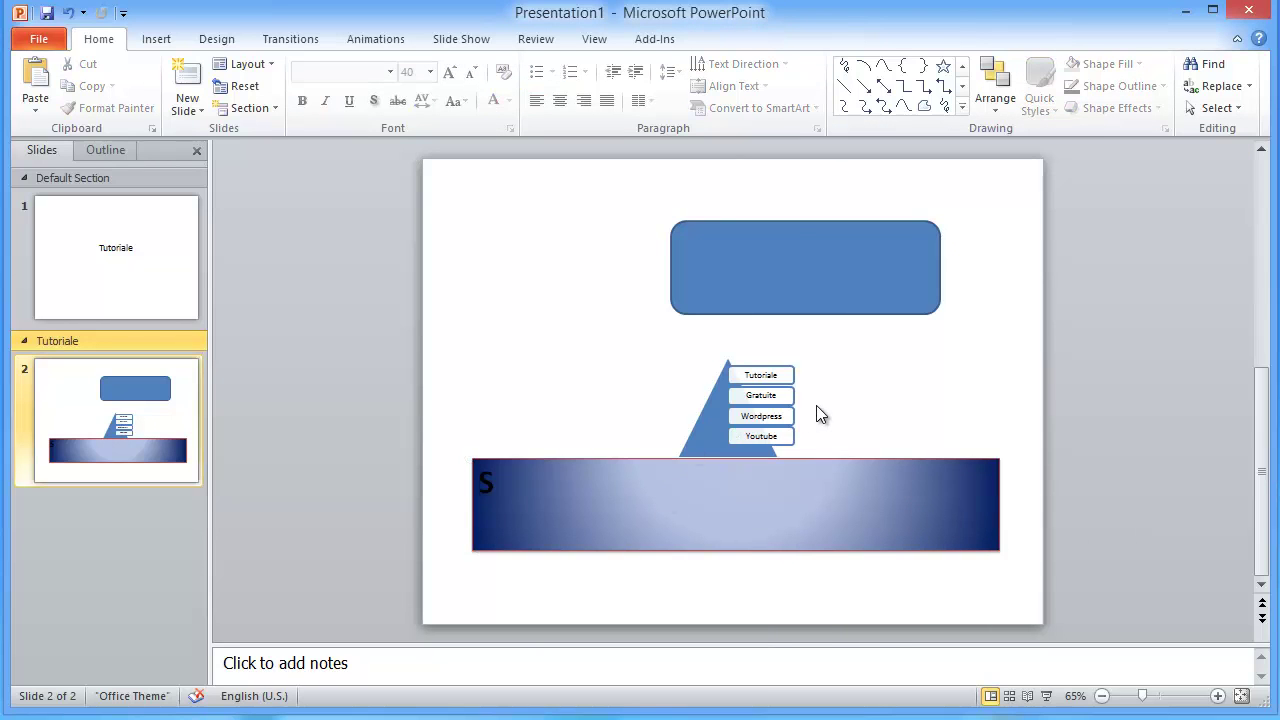
Fill the pyramid's Gratuite box with Tan, Background 2, Darker 75%.
left_click(637, 430)
left_click(755, 395)
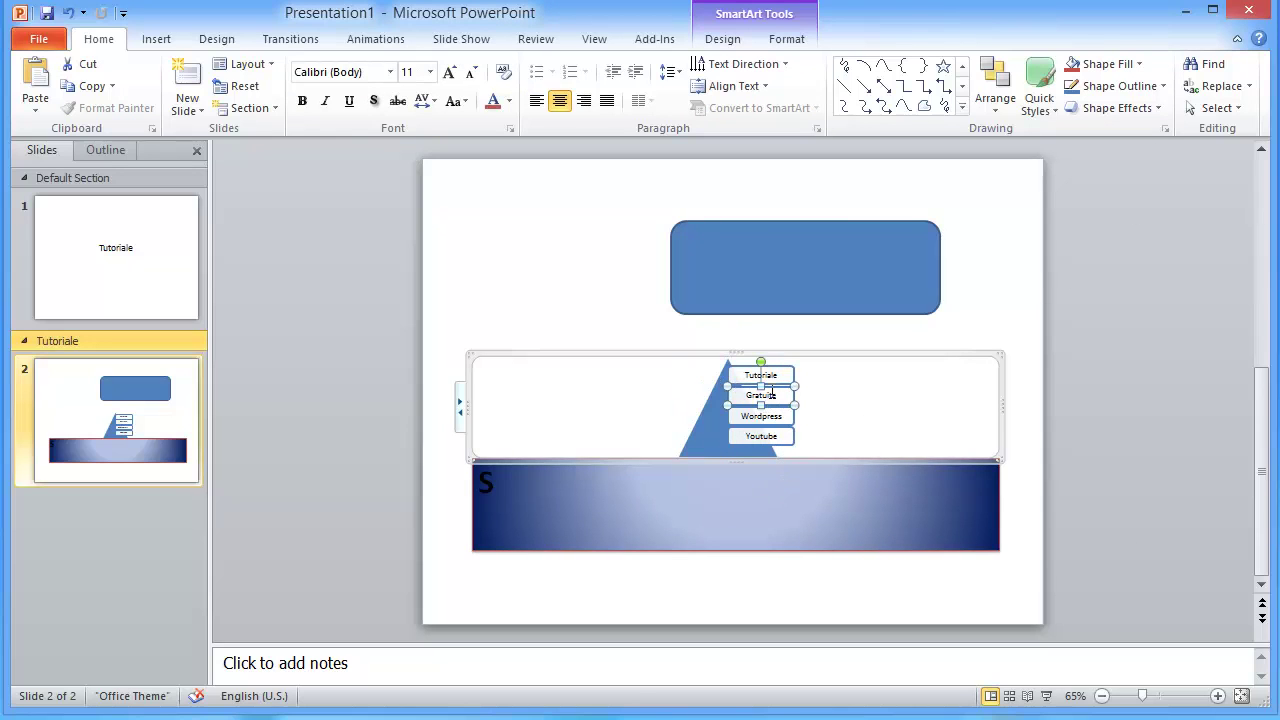
left_click(1108, 66)
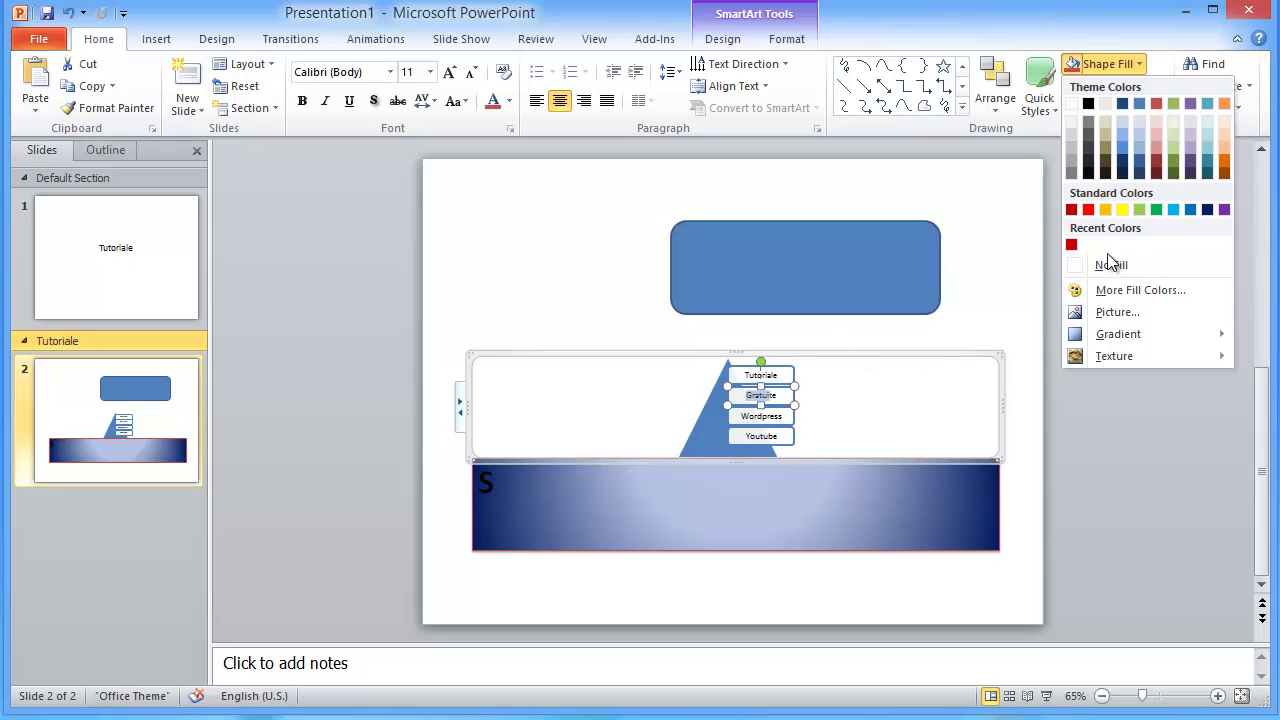
left_click(1104, 160)
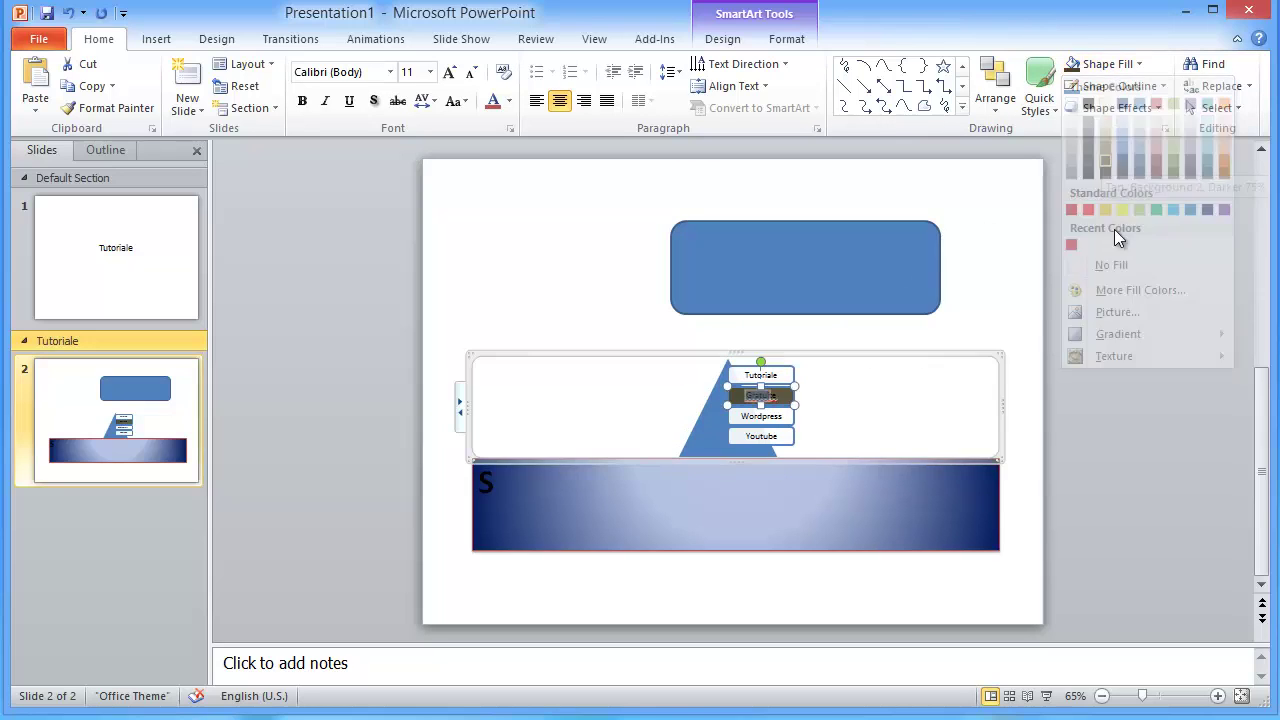
Nudge the gradient title bar slightly left and up.
left_click(1114, 455)
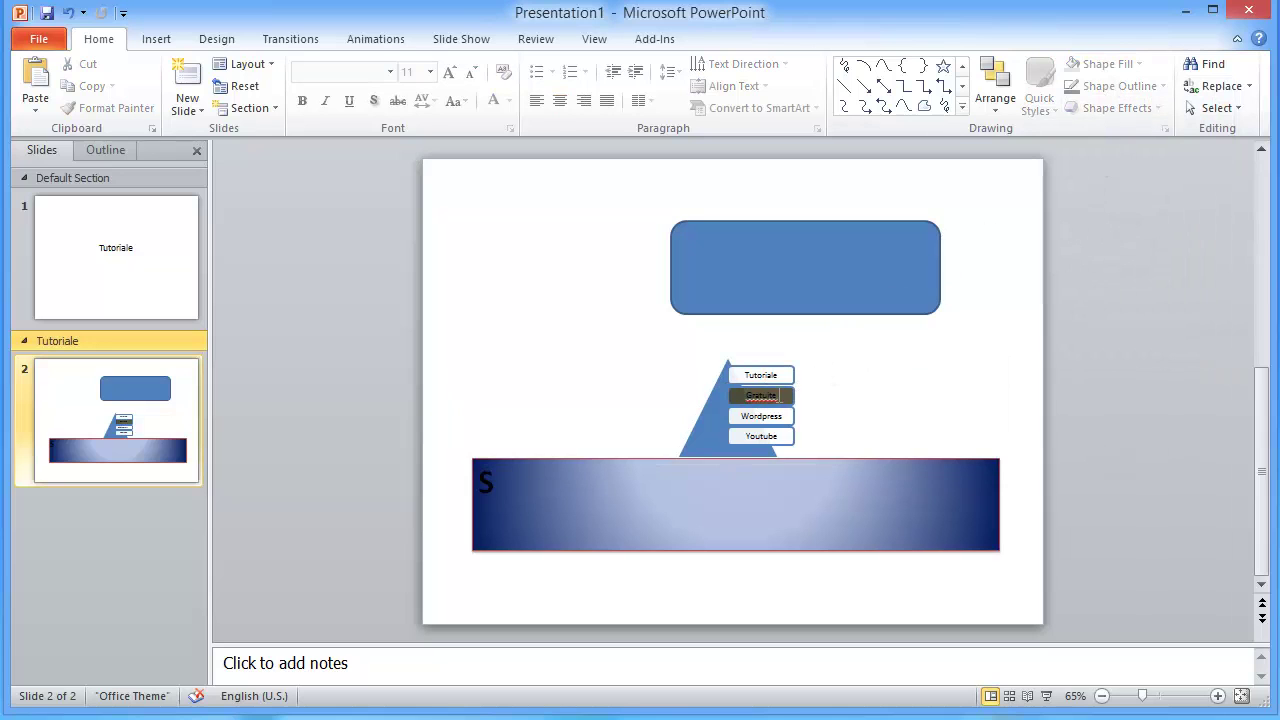
left_click(760, 375)
mouse_move(728, 510)
left_mouse_down()
mouse_move(637, 500)
mouse_move(714, 520)
left_mouse_up()
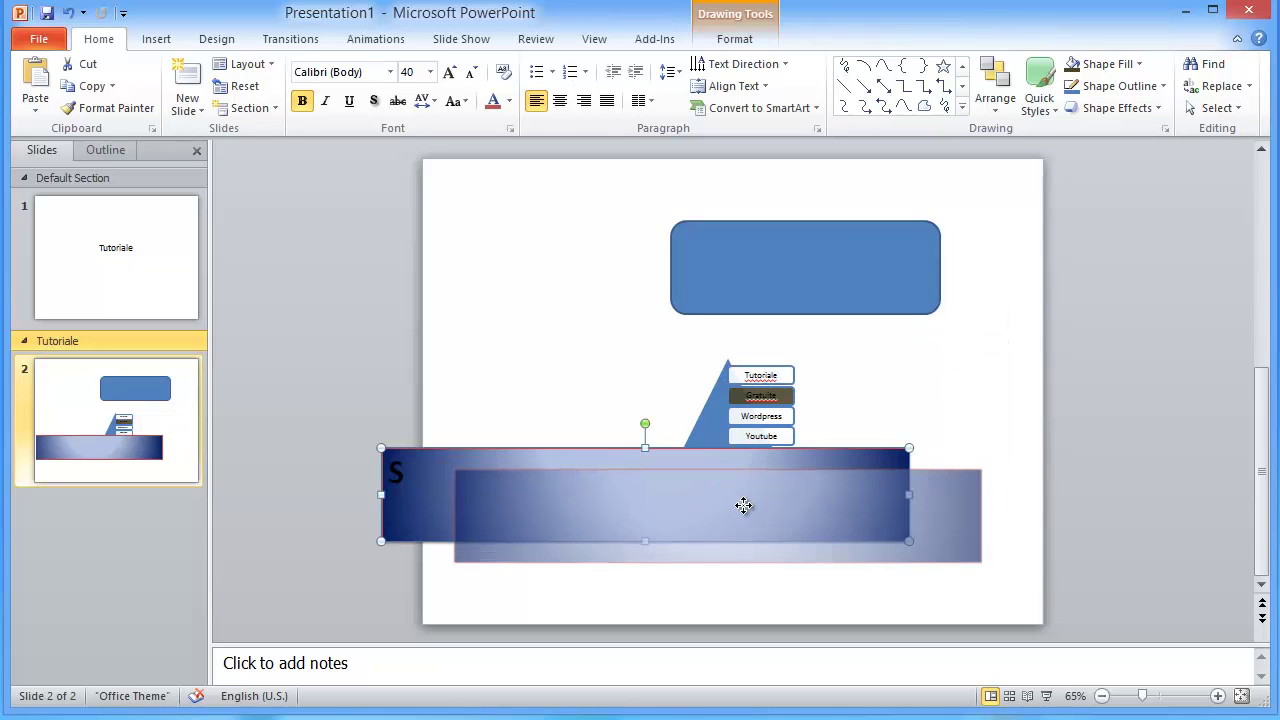
Replace the bar's S with TUTORIALE, trim two leading spaces, and select the word.
left_click(487, 518)
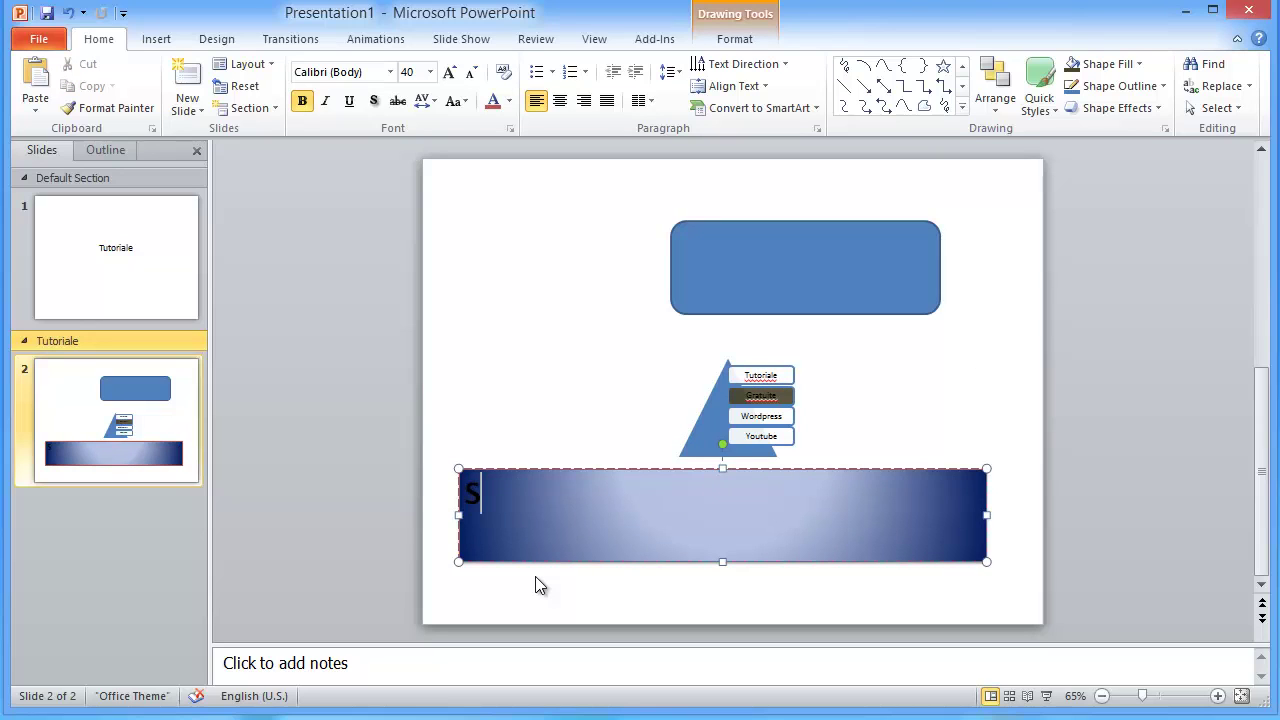
key("Delete")
type("TU")
type("TORIALE")
key("Left")
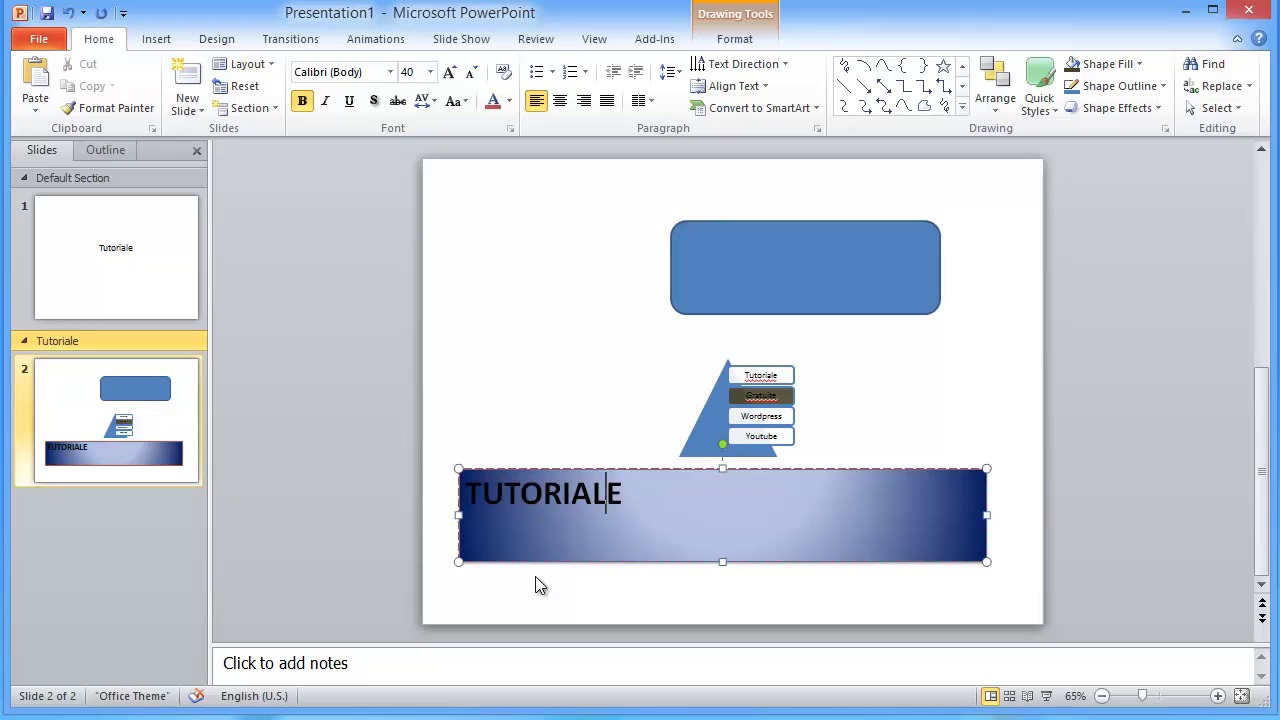
key("Left")
key("Left")
key("Left")
key("Left")
key("Left")
key("Left")
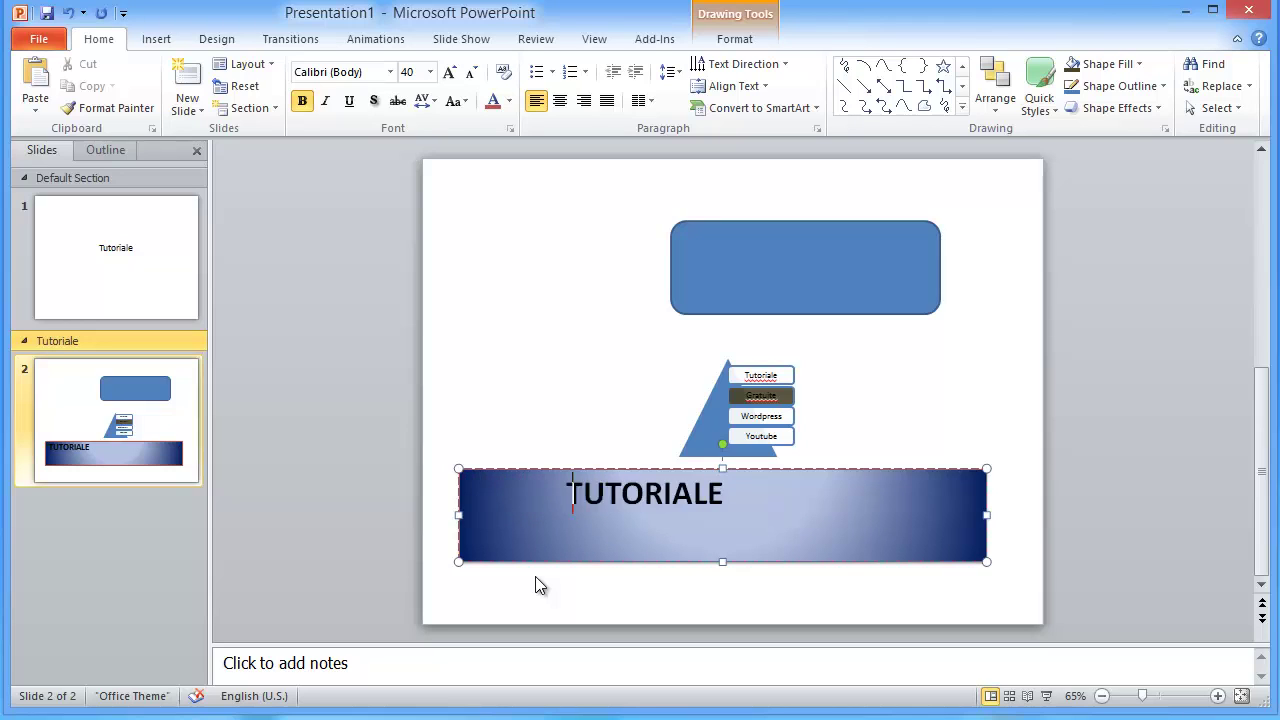
key("BackSpace")
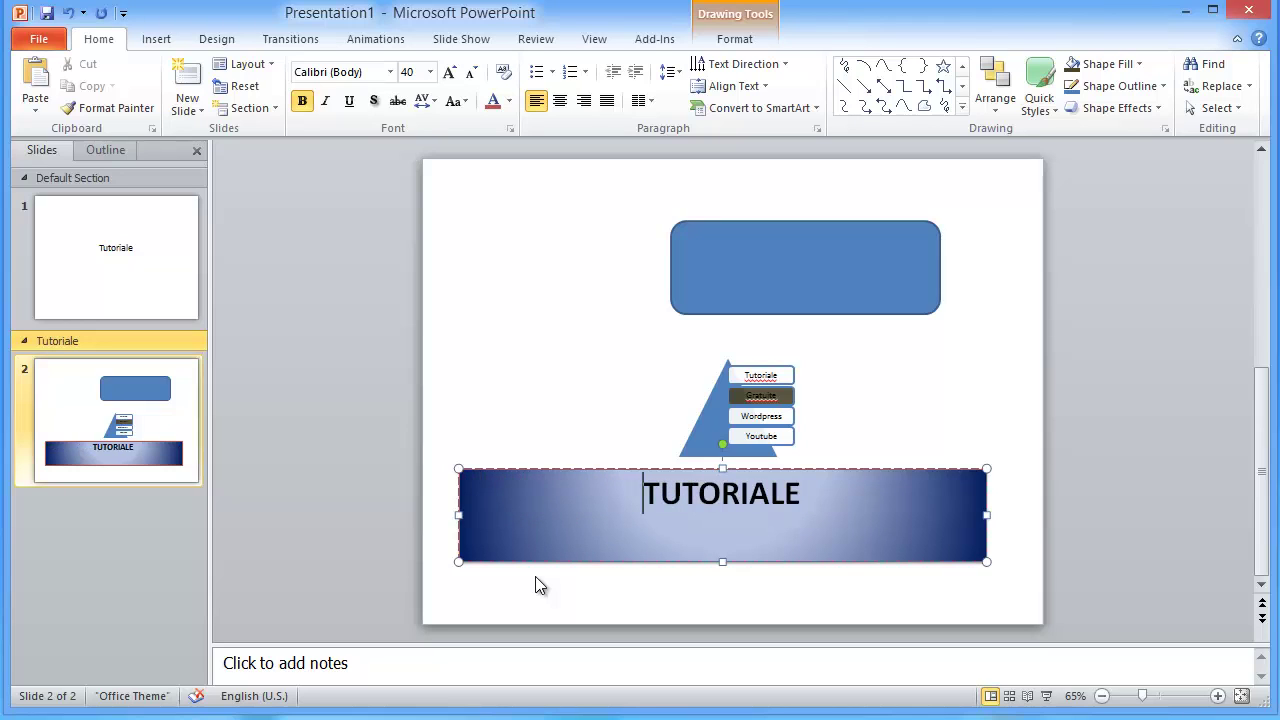
key("BackSpace")
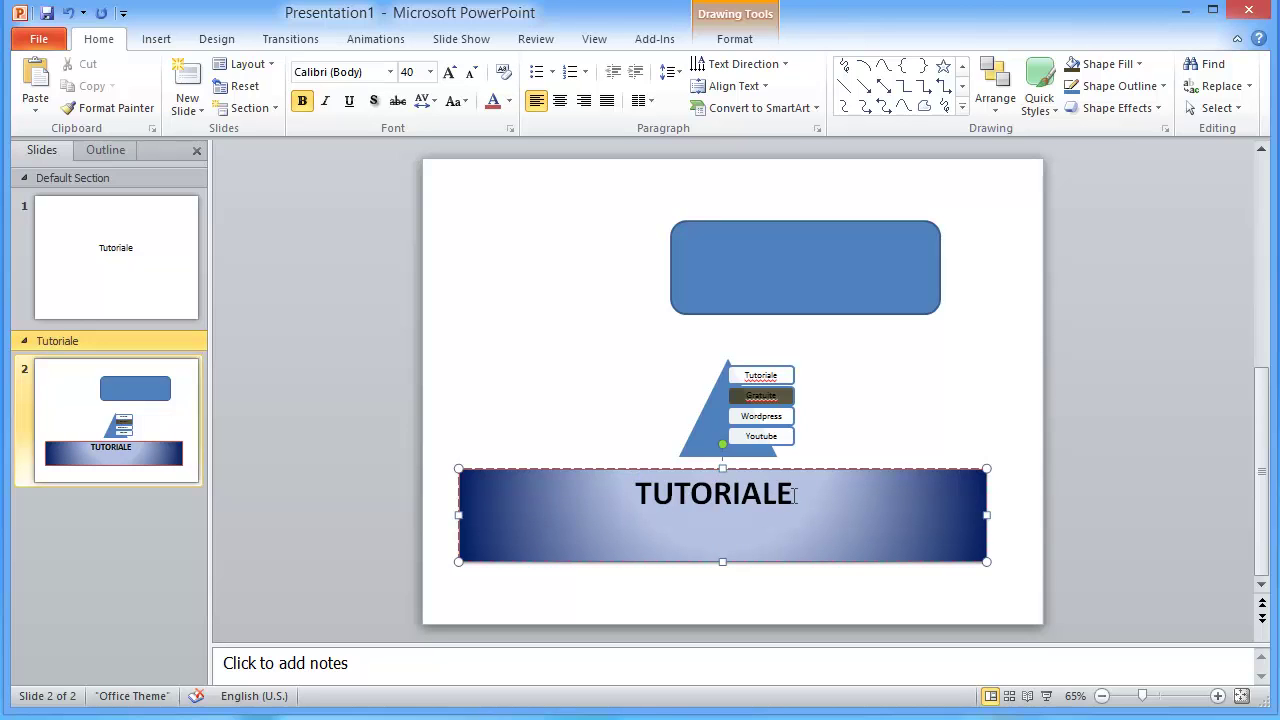
left_click_drag(796, 496, 640, 494)
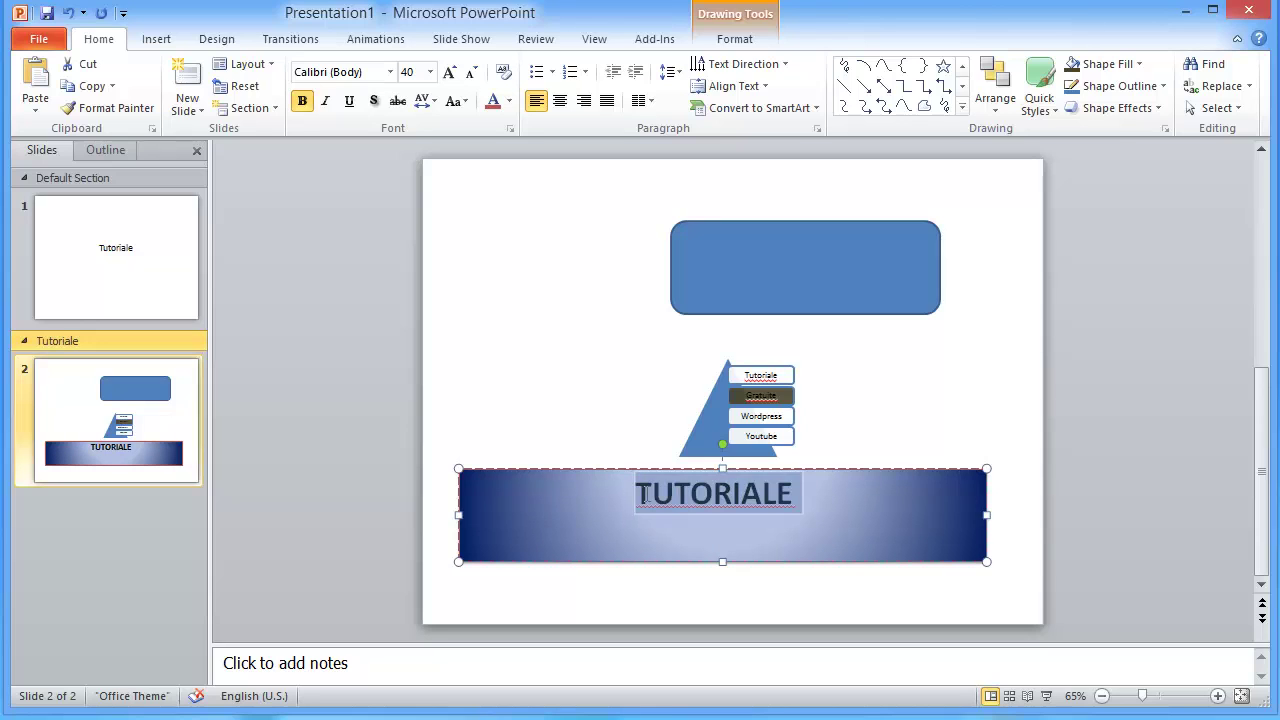
Give the title bar an orange outline, then undo it.
left_click(1119, 97)
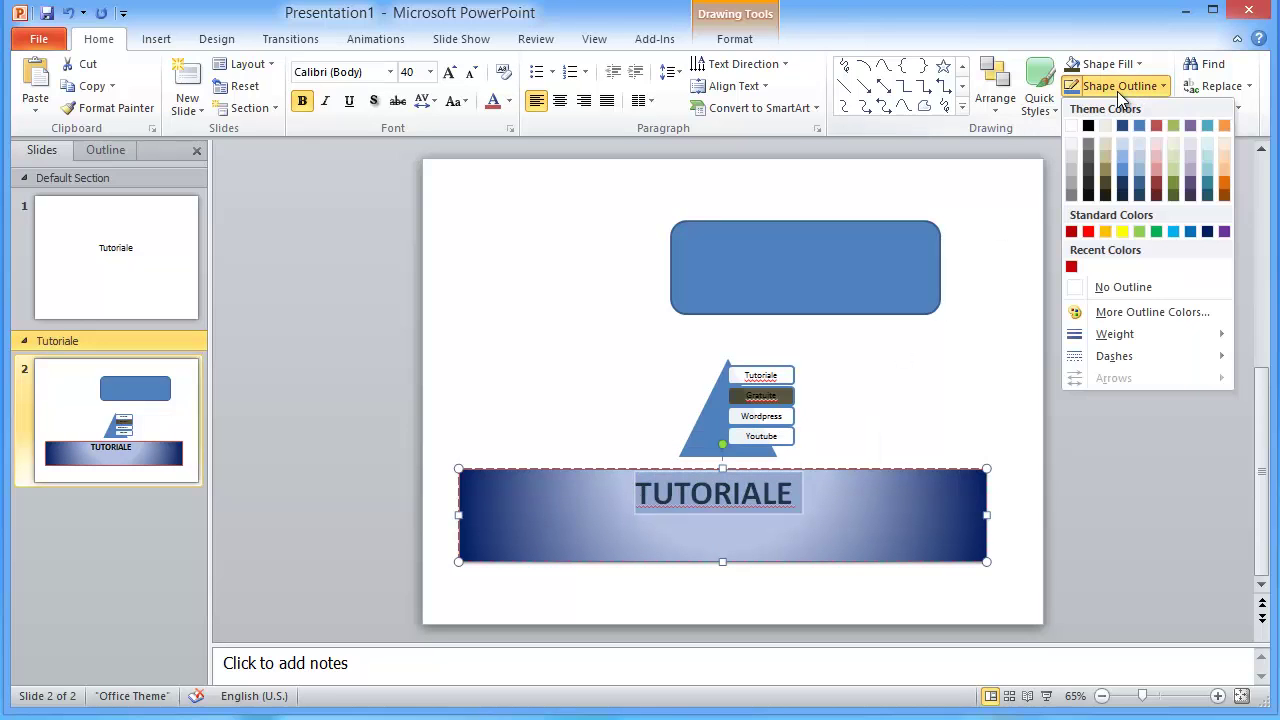
left_click(1106, 231)
left_click(1128, 387)
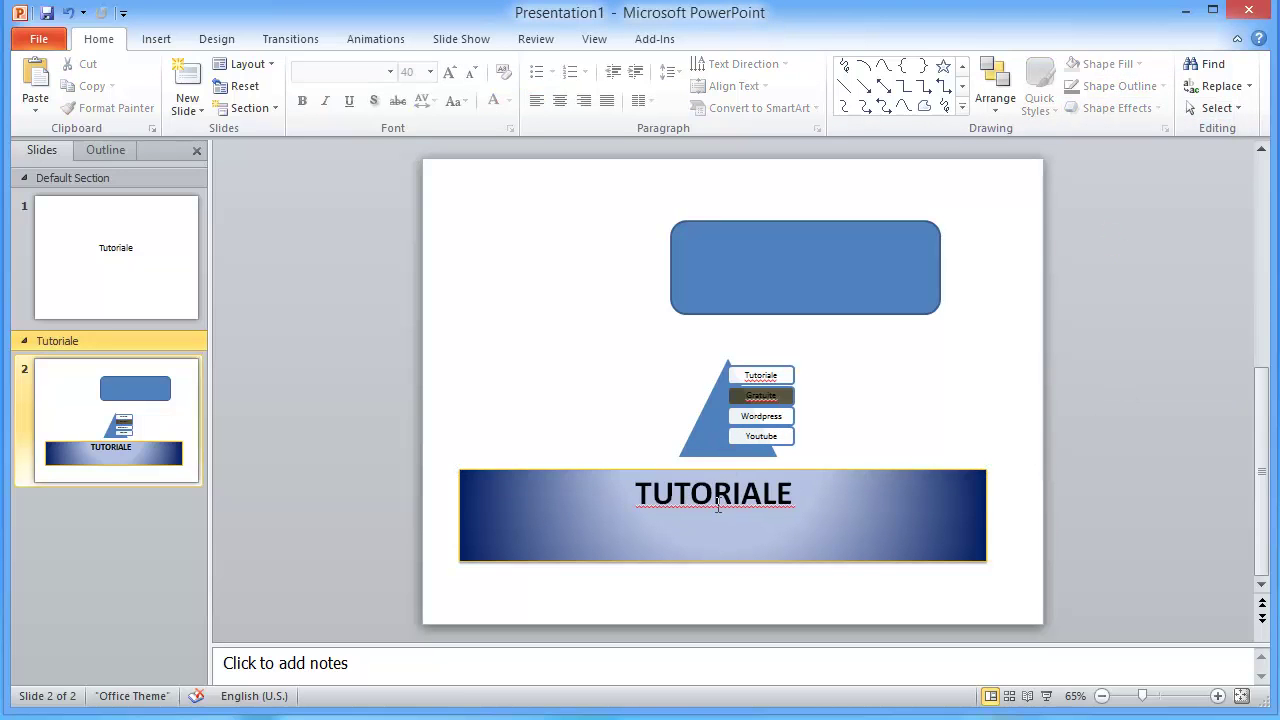
key("ctrl+z")
Add a half reflection beneath the TUTORIALE title bar.
left_click(1148, 398)
triple_click(648, 497)
left_click_drag(640, 494, 817, 494)
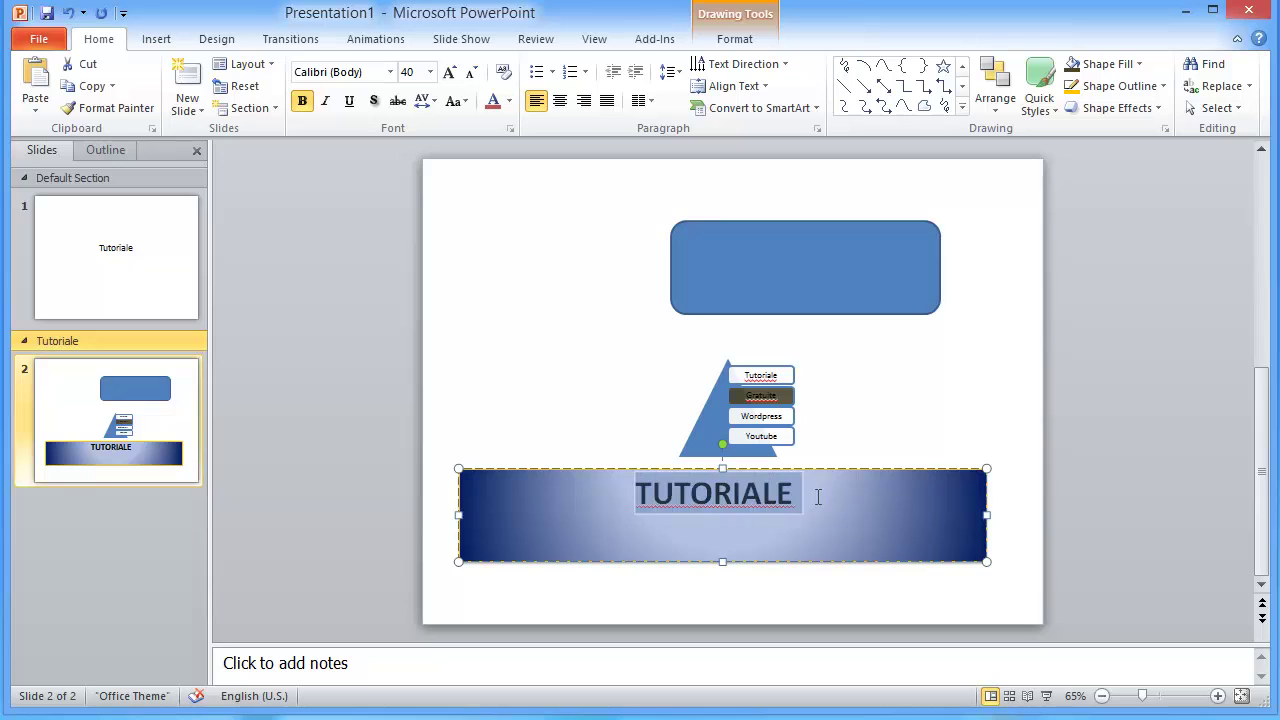
left_click(1110, 107)
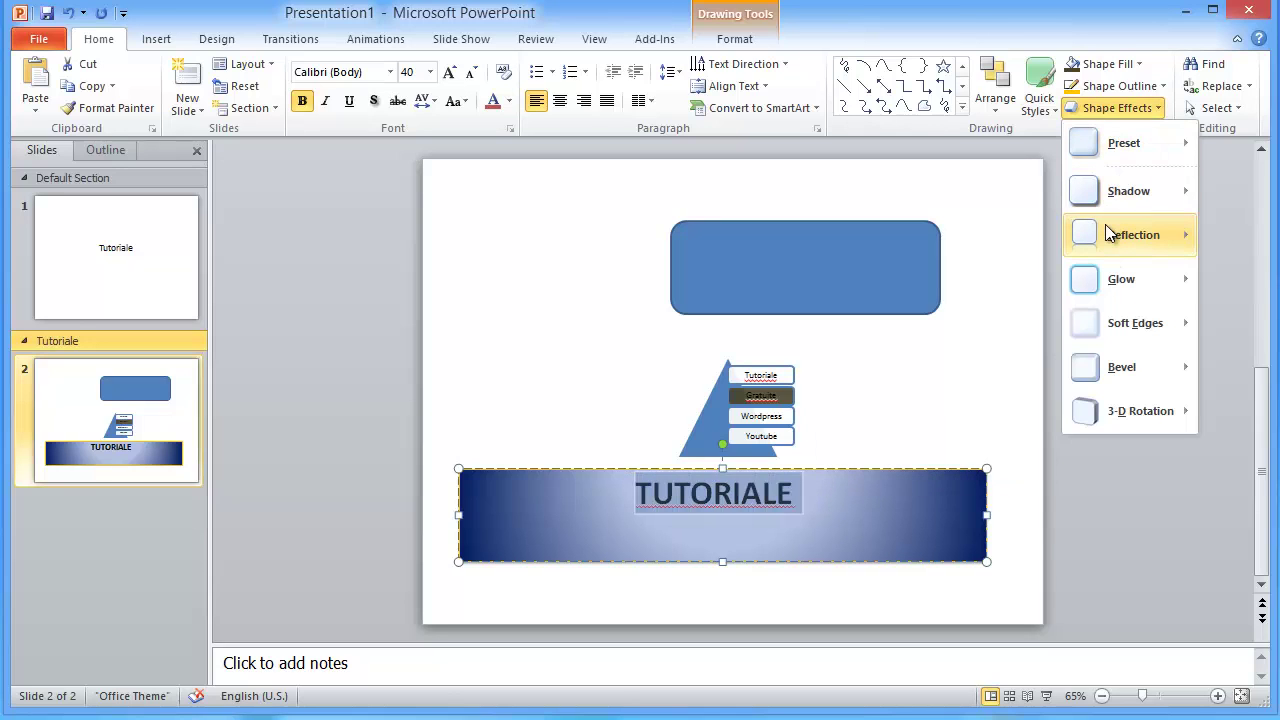
mouse_move(1105, 224)
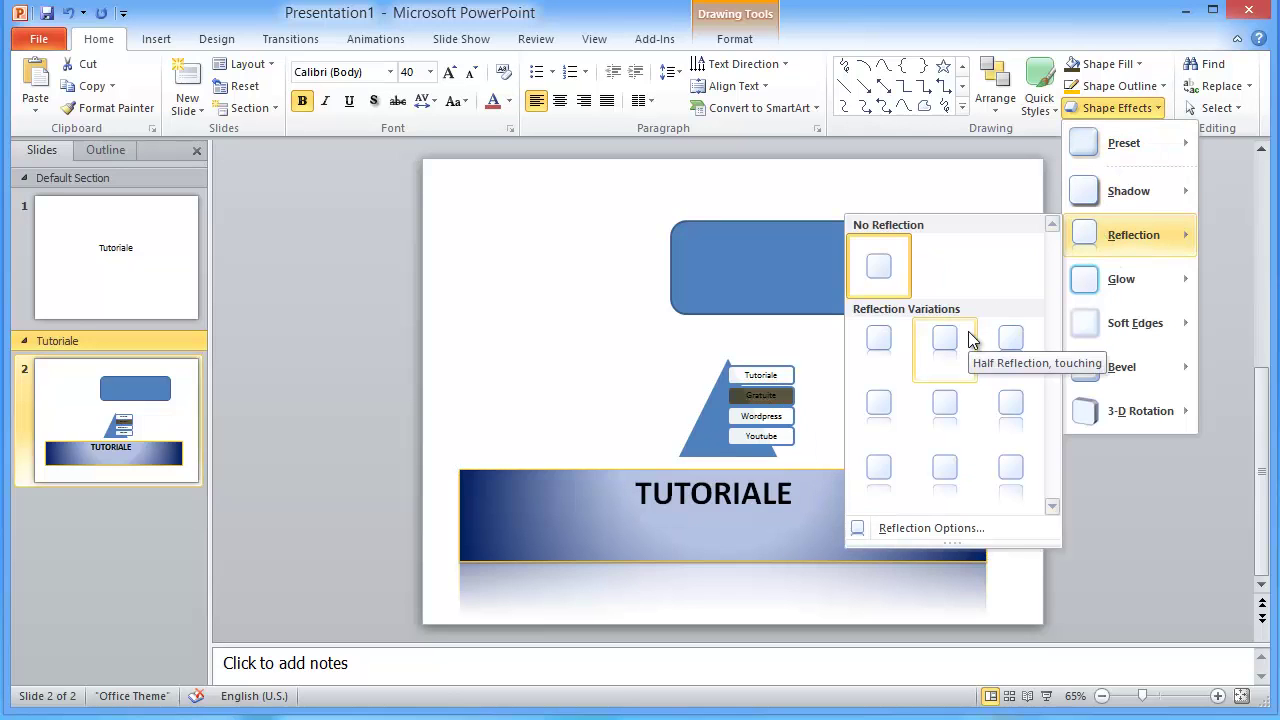
left_click(948, 408)
left_click(1124, 447)
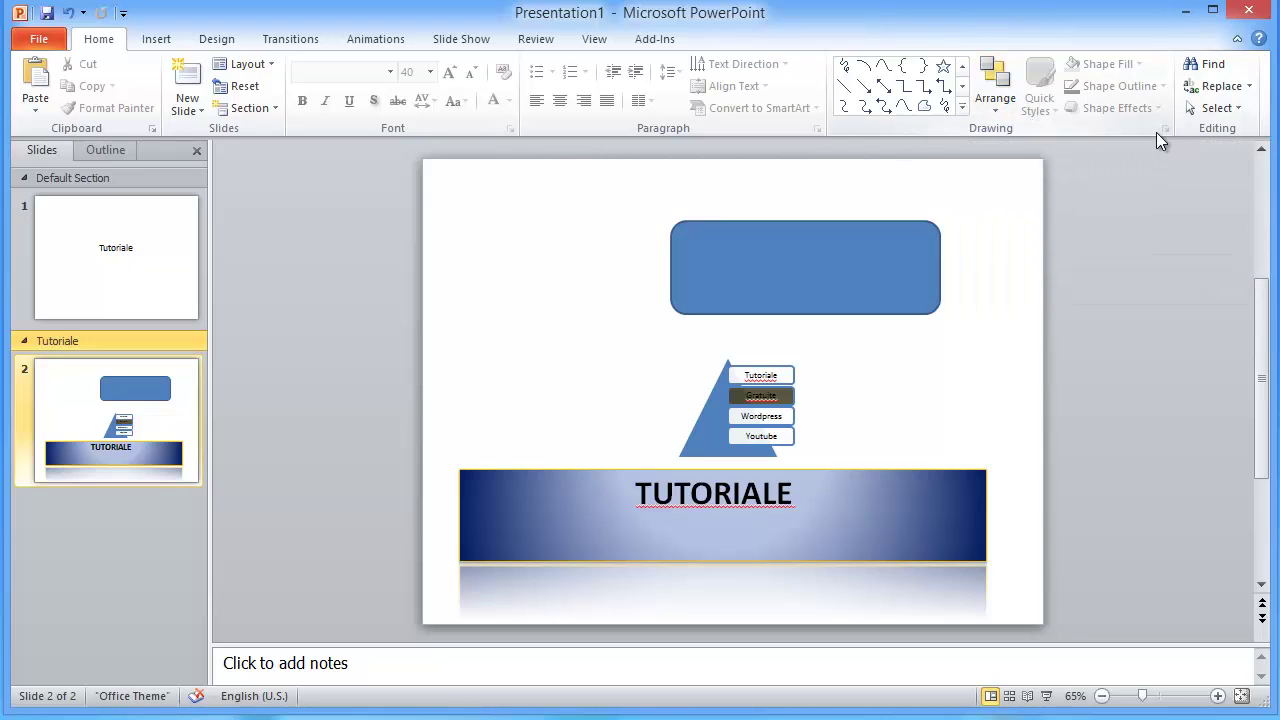
Inspect the TUTORIALE title bar's full shape formatting settings, including its crop options.
double_click(716, 486)
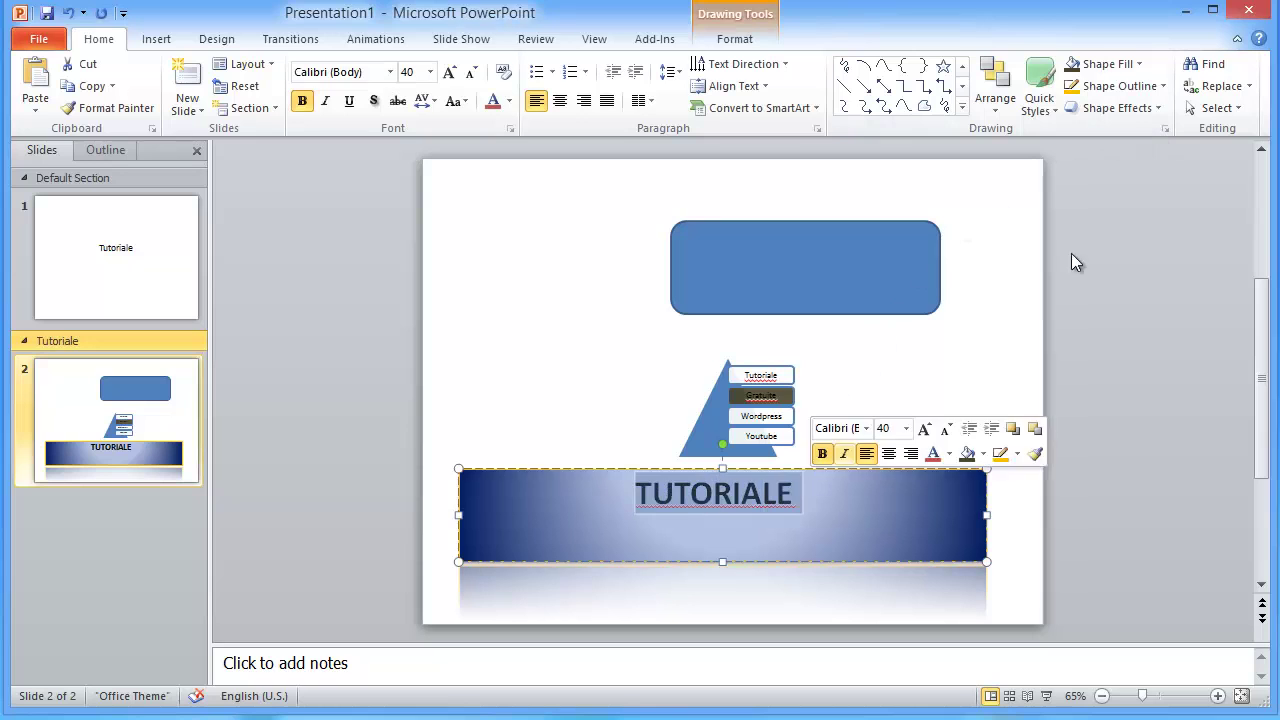
left_click(1165, 131)
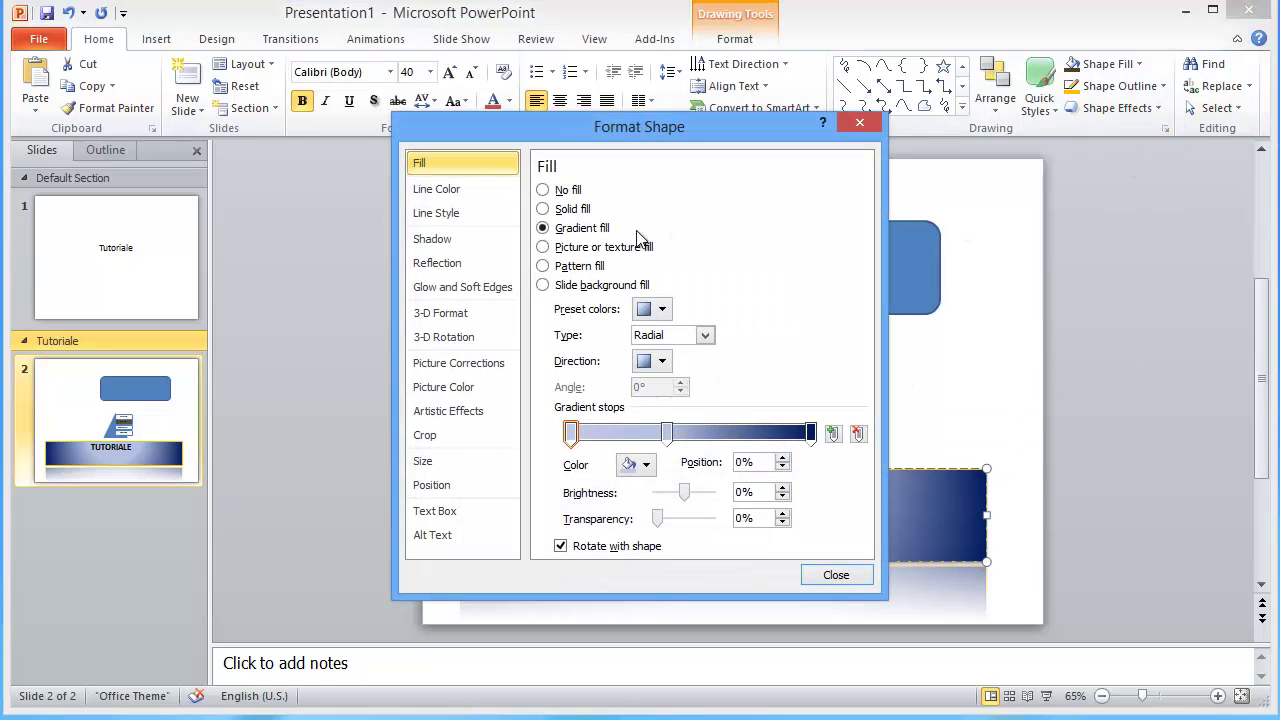
left_click(441, 438)
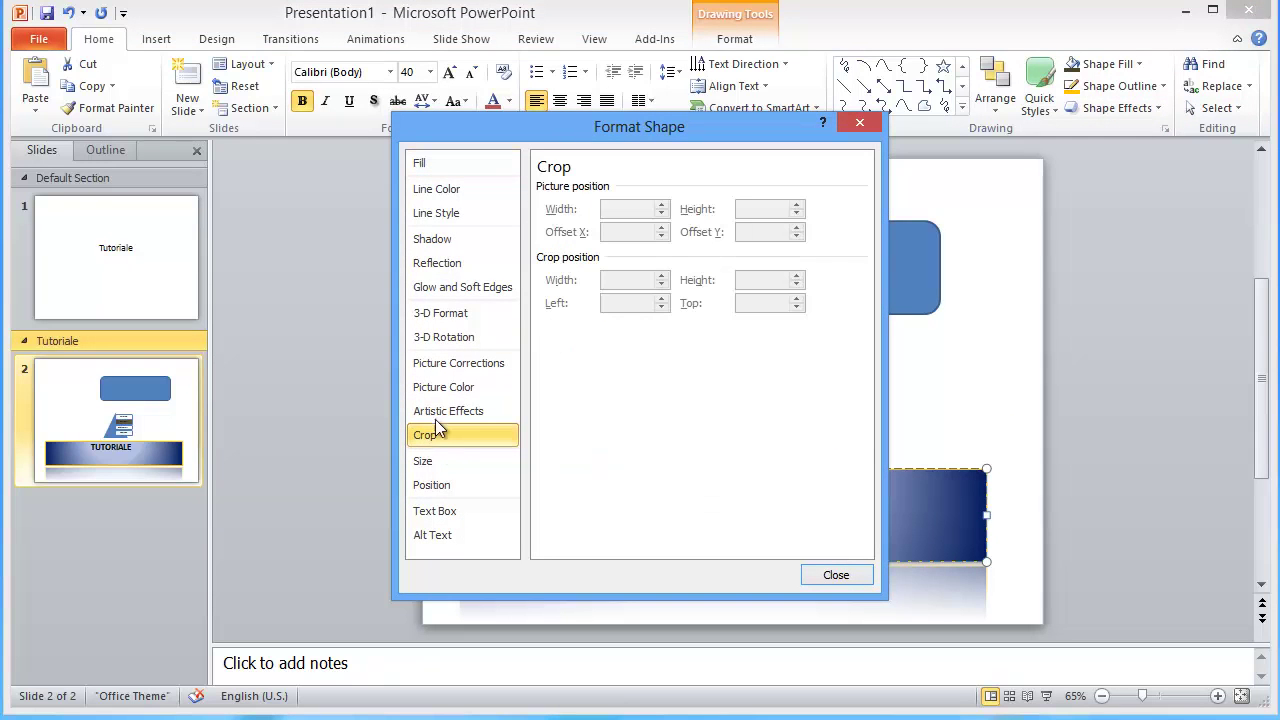
left_click(859, 122)
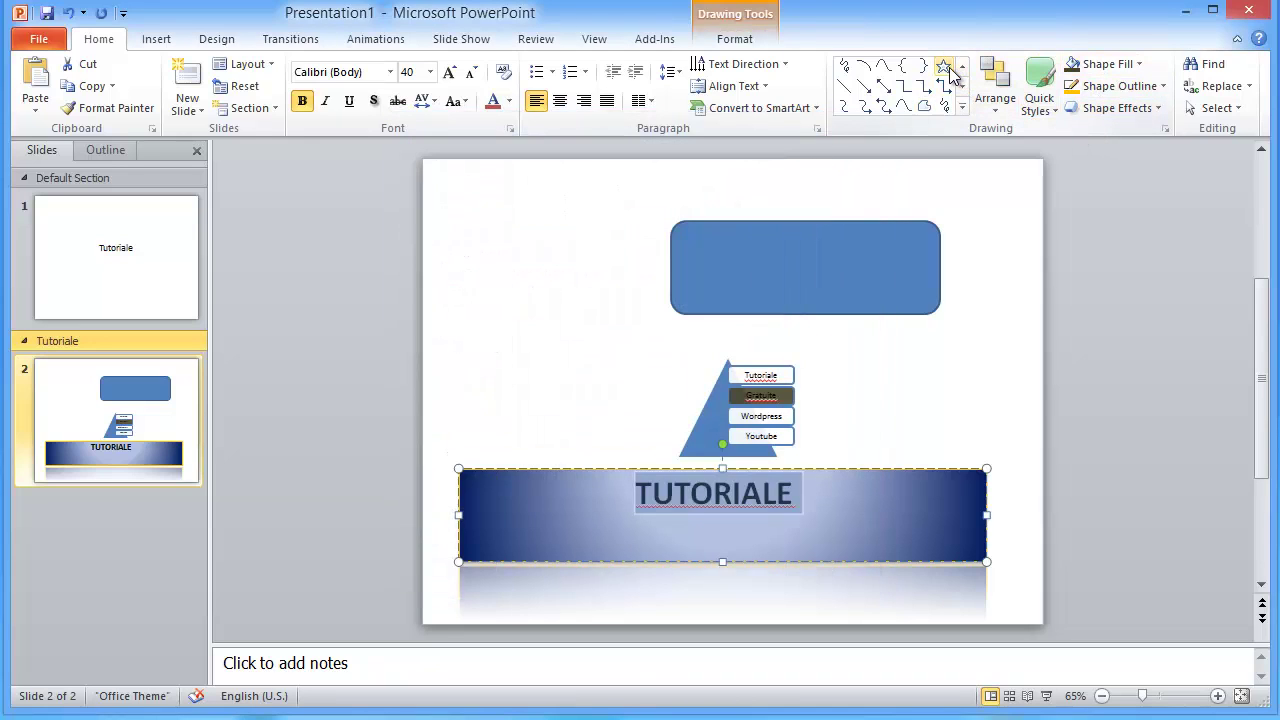
Draw a 5-point star in slide 2's top-left area beside the rounded rectangle, then reselect TUTORIALE.
left_click(943, 65)
mouse_move(450, 197)
left_mouse_down()
mouse_move(680, 456)
mouse_move(803, 155)
mouse_move(676, 563)
mouse_move(656, 292)
left_mouse_up()
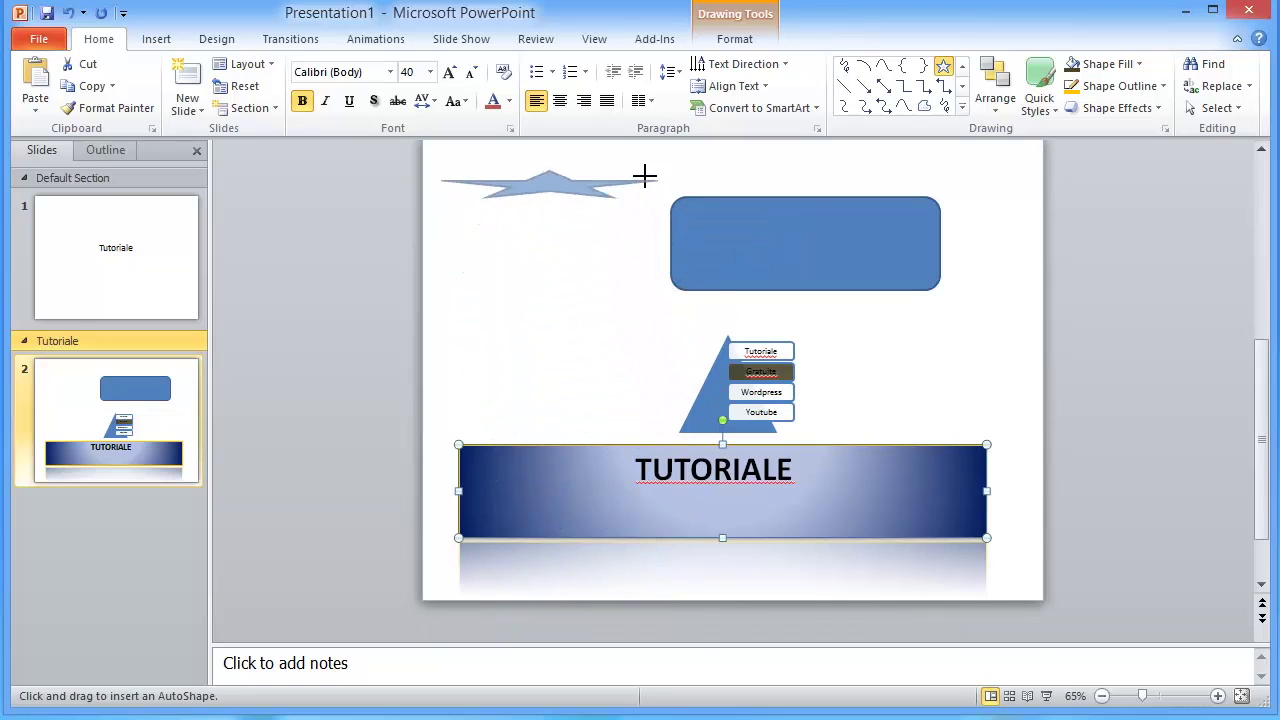
left_click_drag(656, 292, 641, 306)
scroll(746, 386, "up", 2)
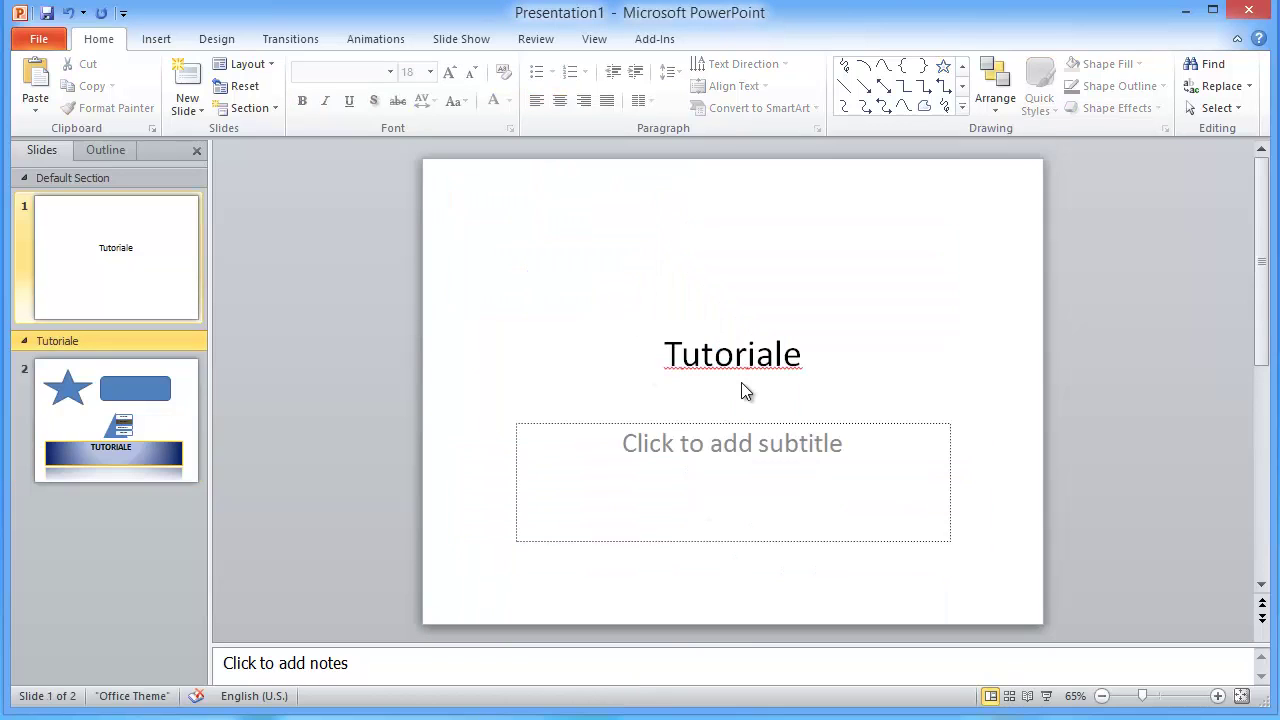
left_click(180, 390)
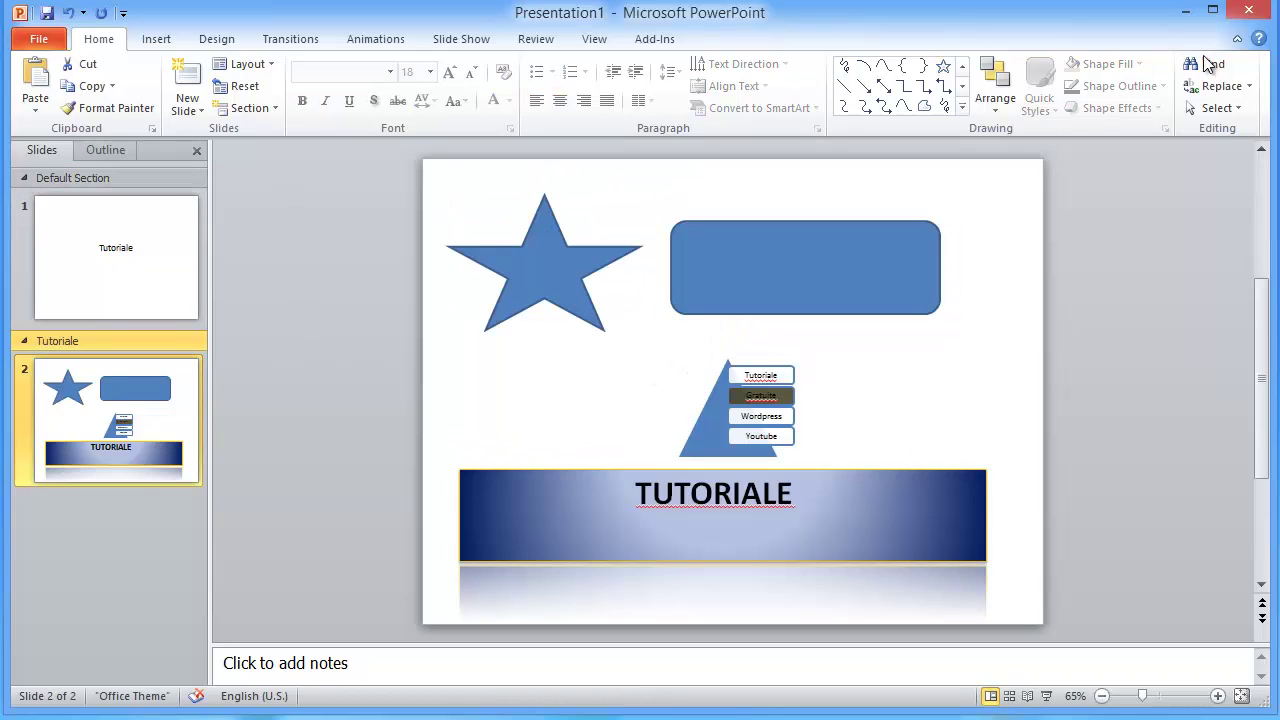
left_click_drag(638, 492, 790, 506)
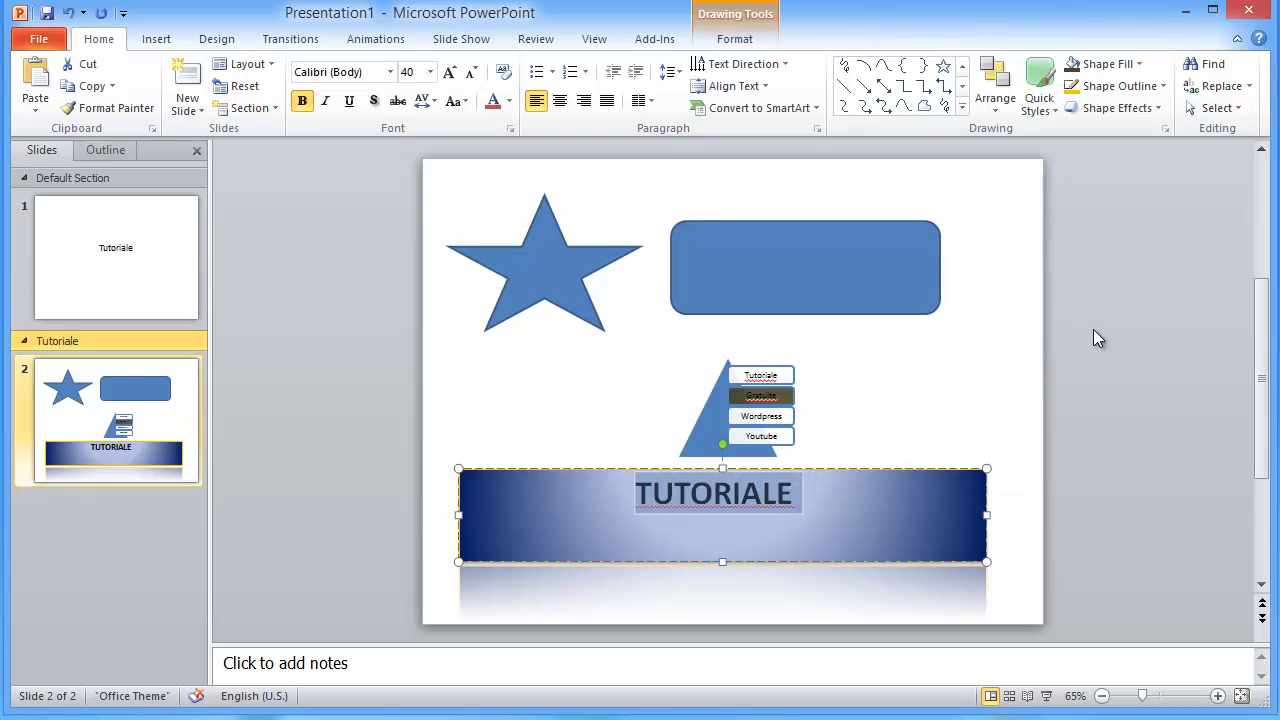
left_click(1218, 66)
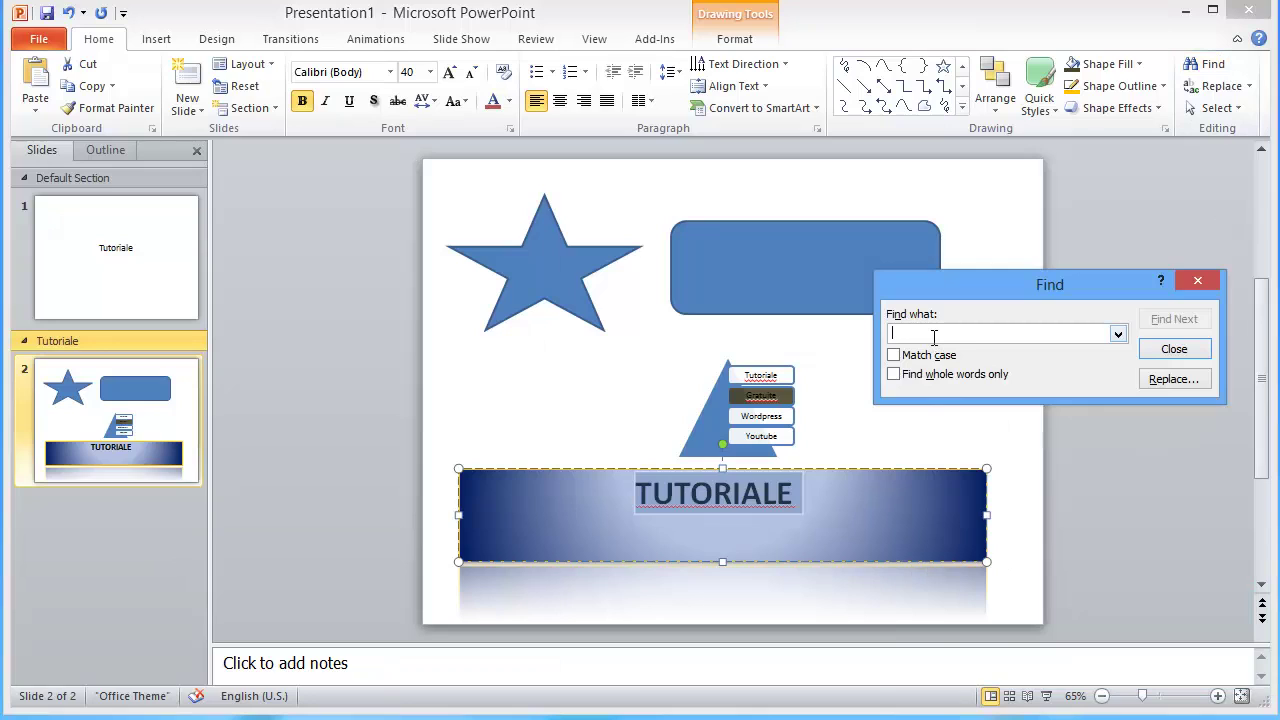
type("tutoriale")
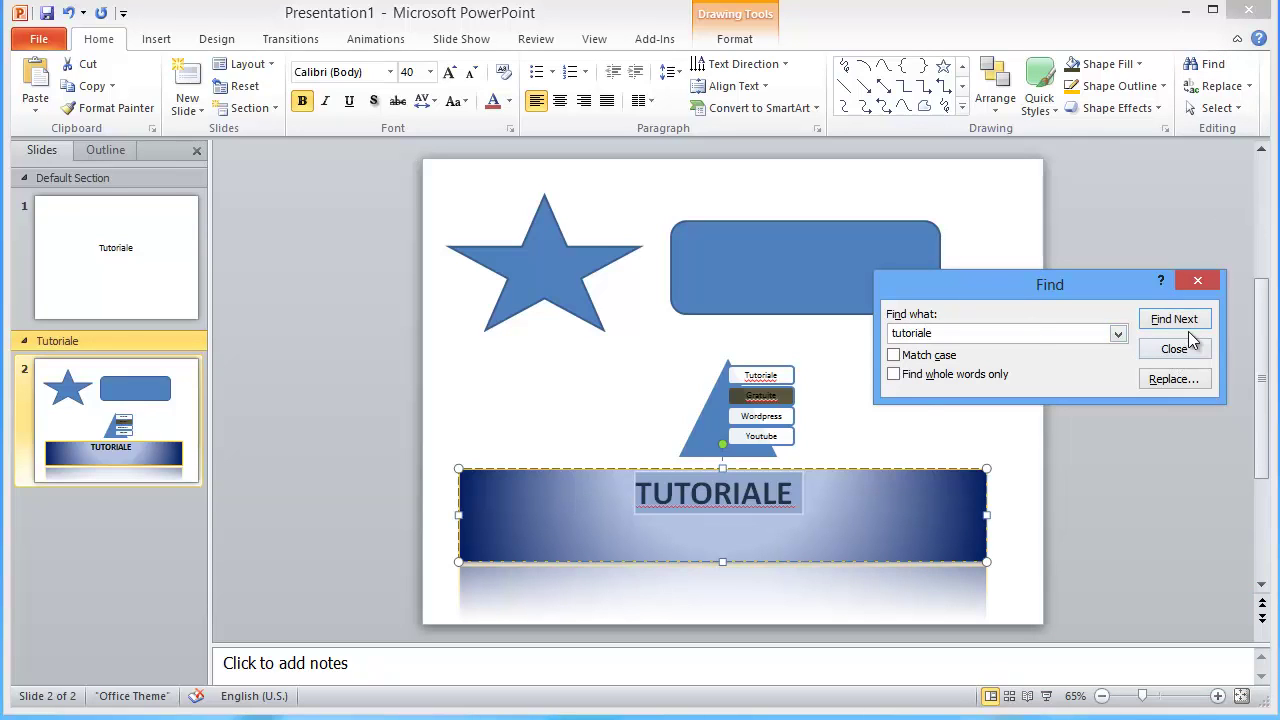
left_click(1186, 321)
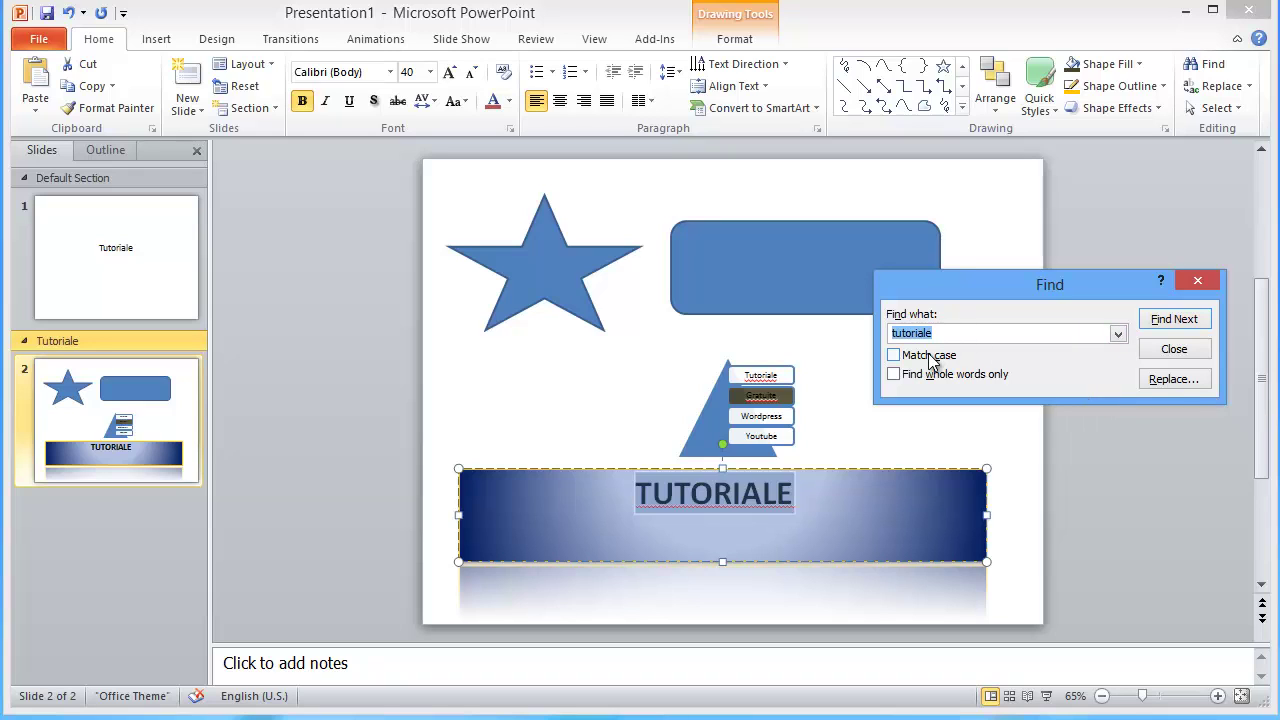
left_click(1197, 284)
left_click(1220, 108)
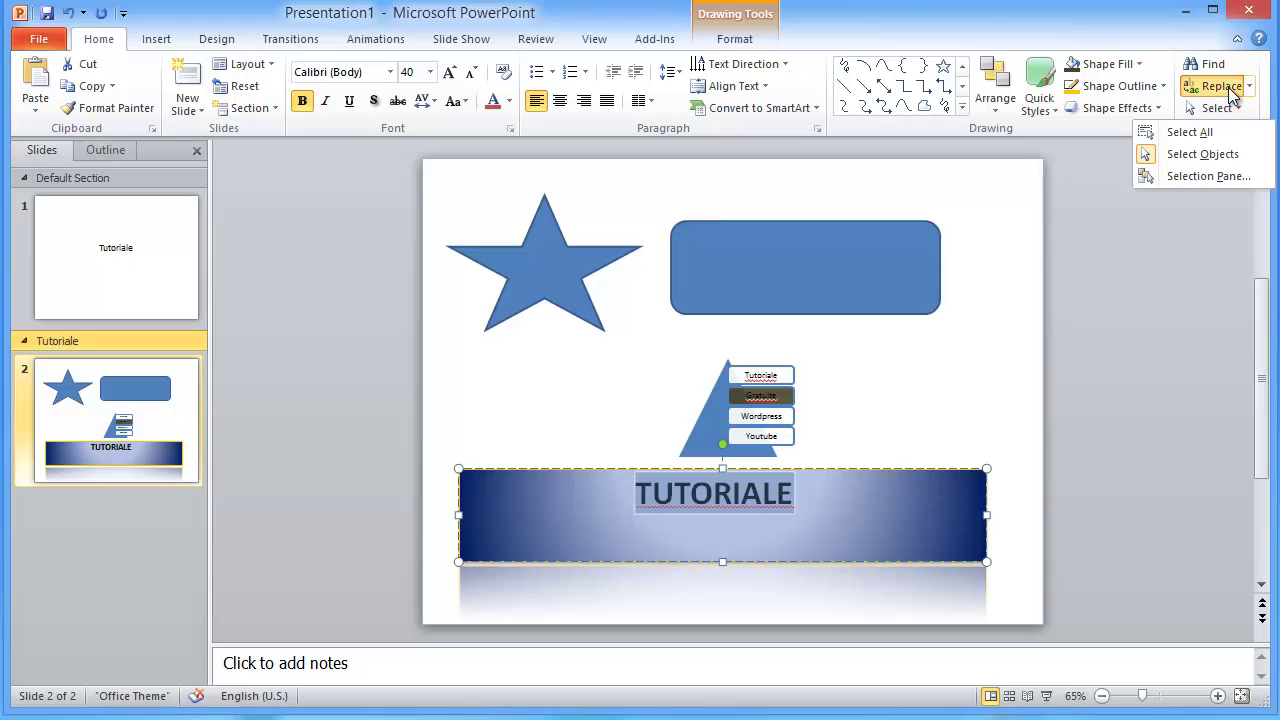
left_click(1222, 87)
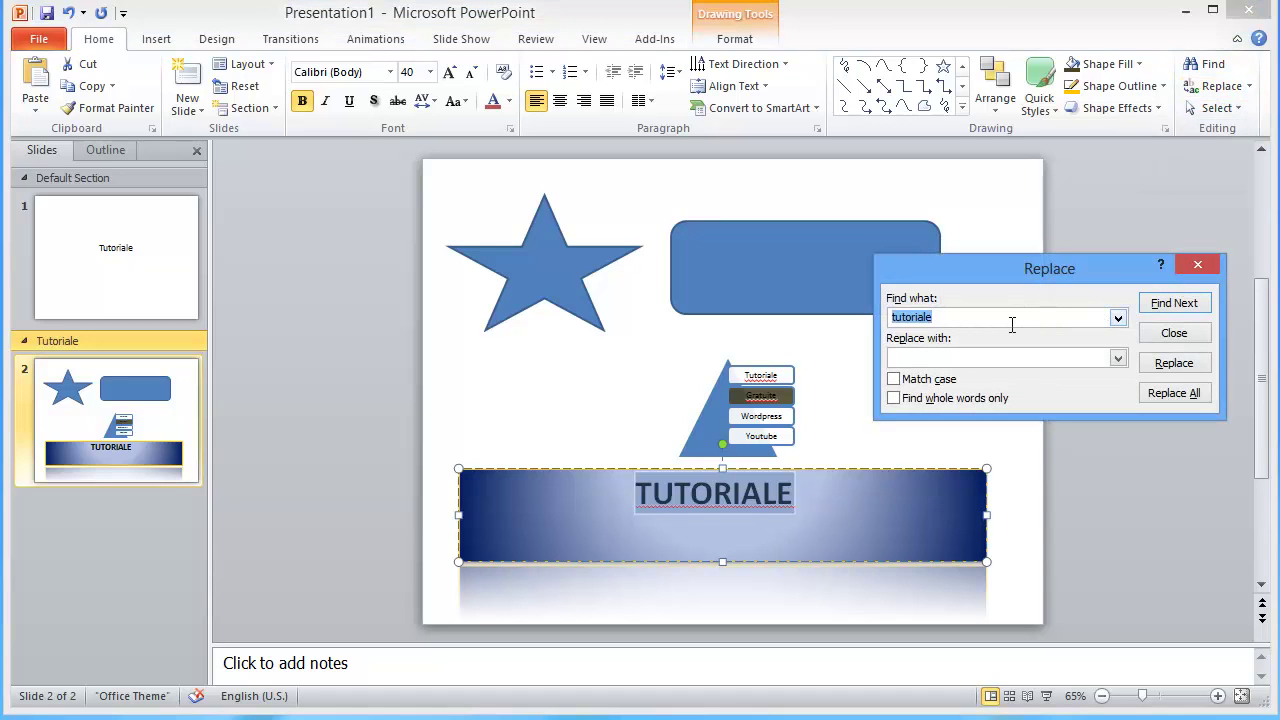
left_click(1197, 264)
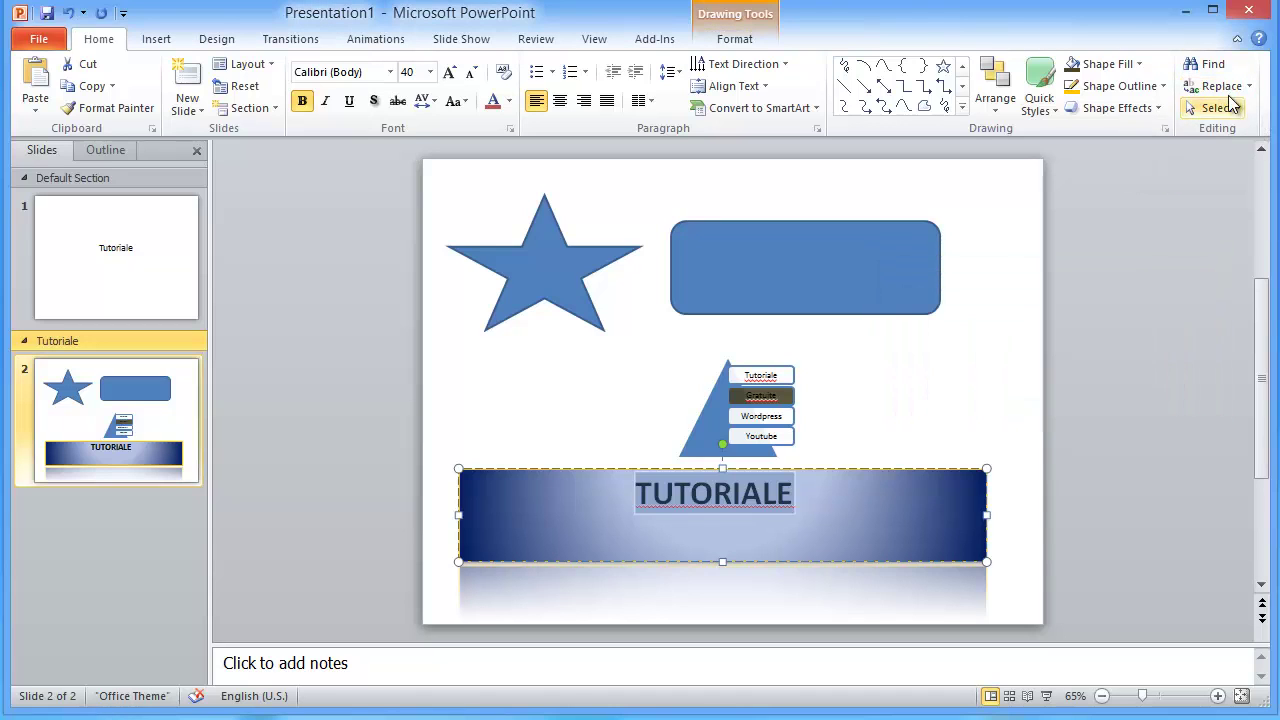
left_click(1236, 108)
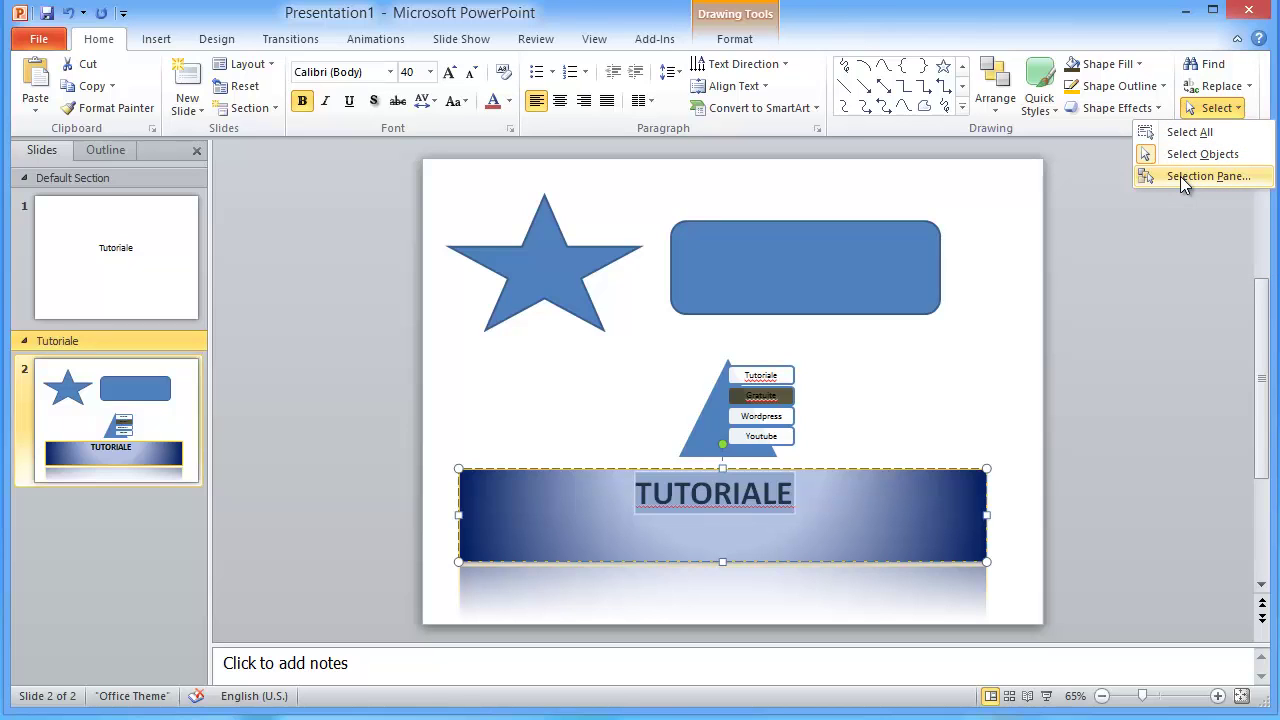
left_click(1092, 203)
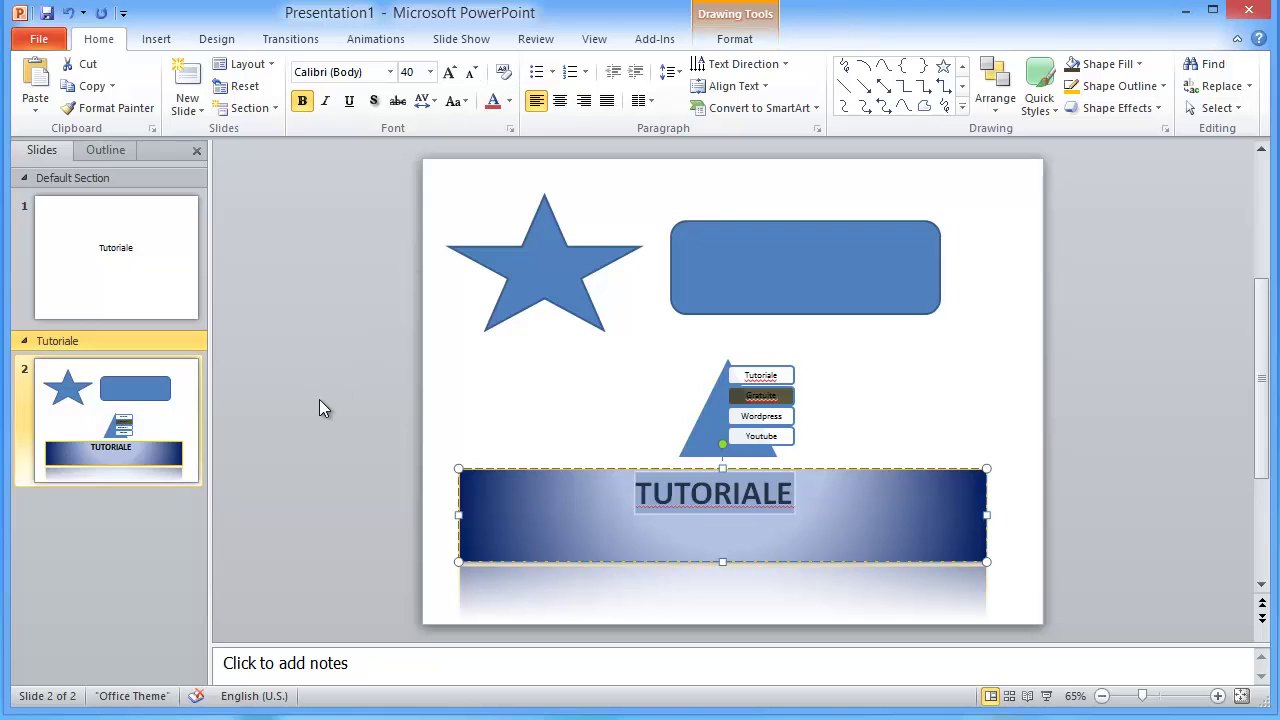
left_click(311, 336)
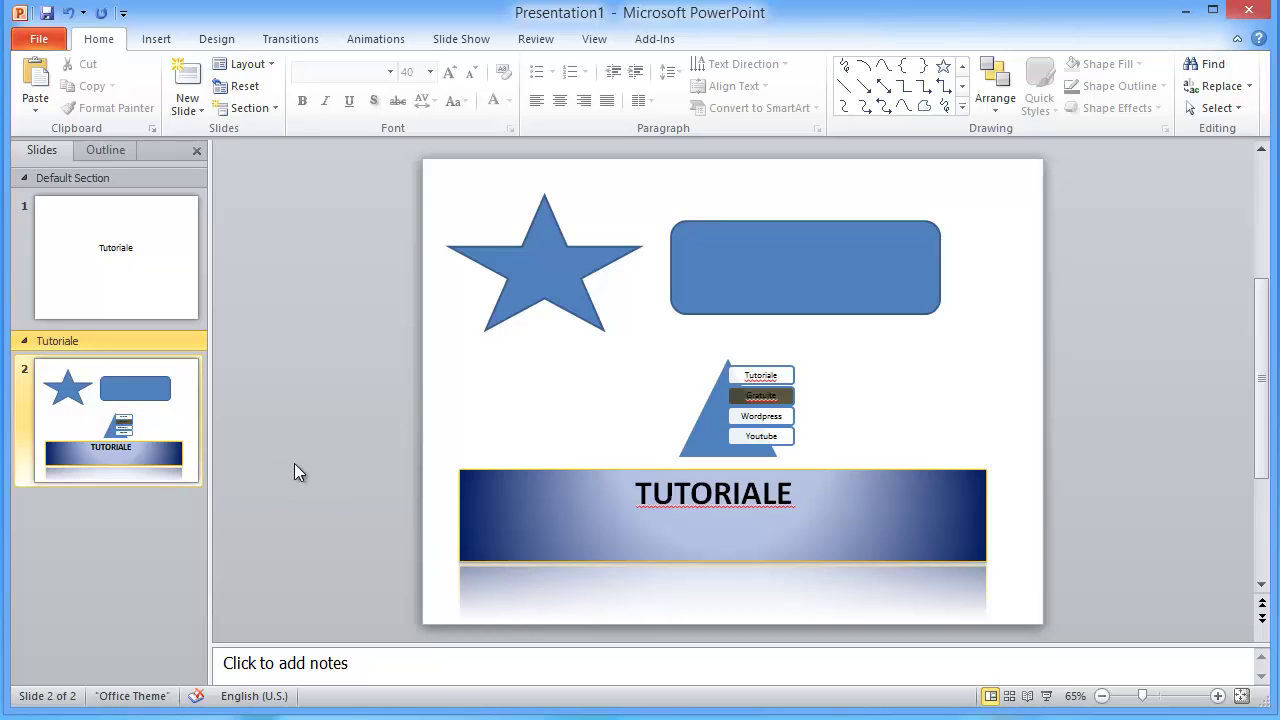
left_click(495, 470)
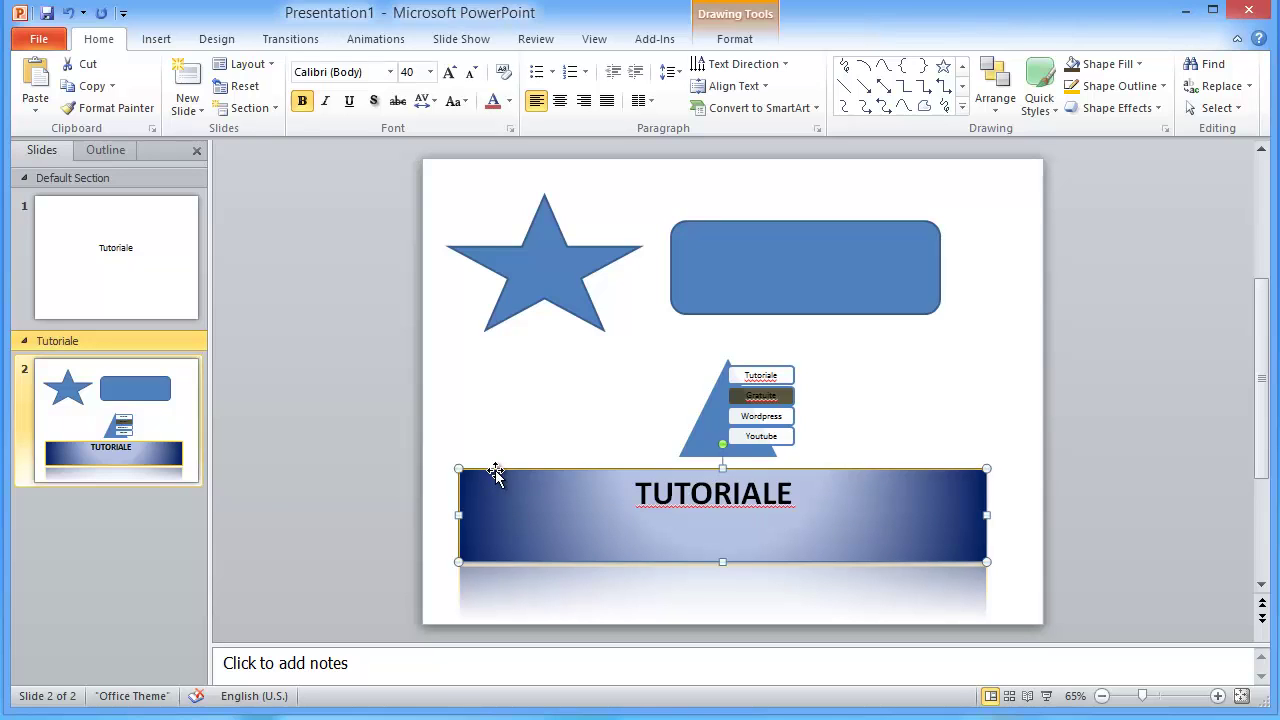
left_click(319, 474)
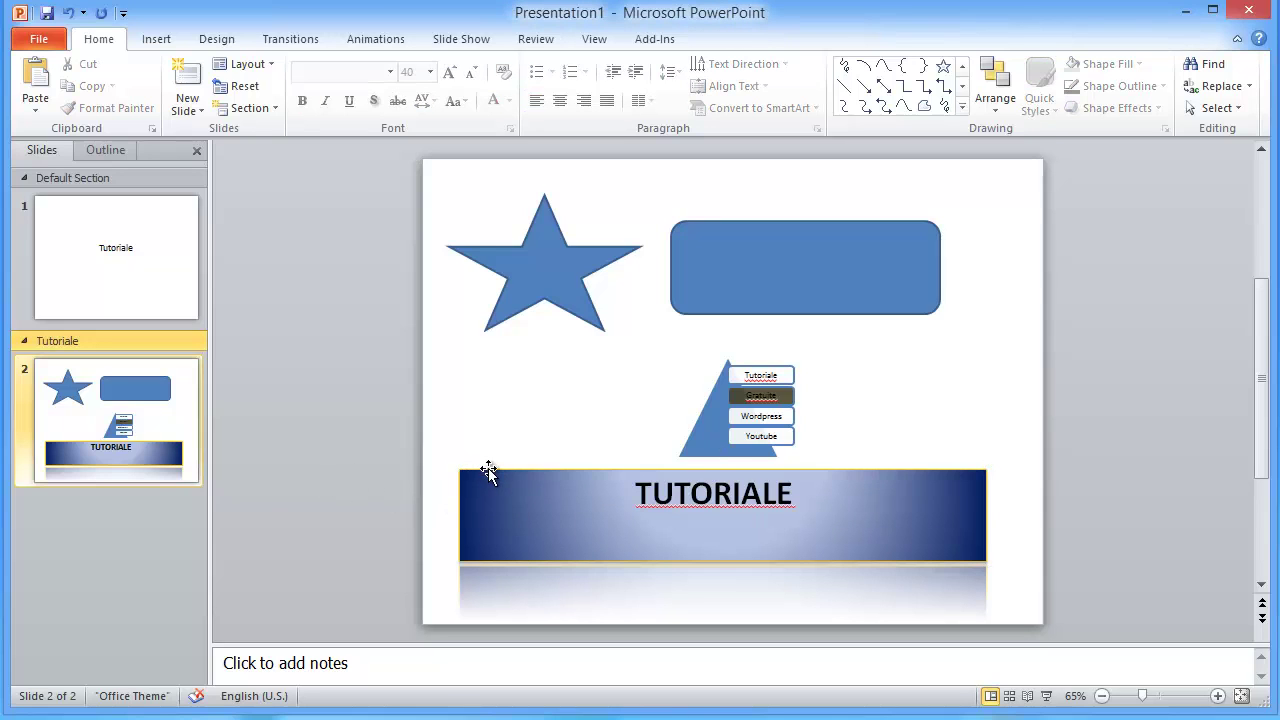
left_click(488, 468)
left_click(331, 473)
left_click(276, 667)
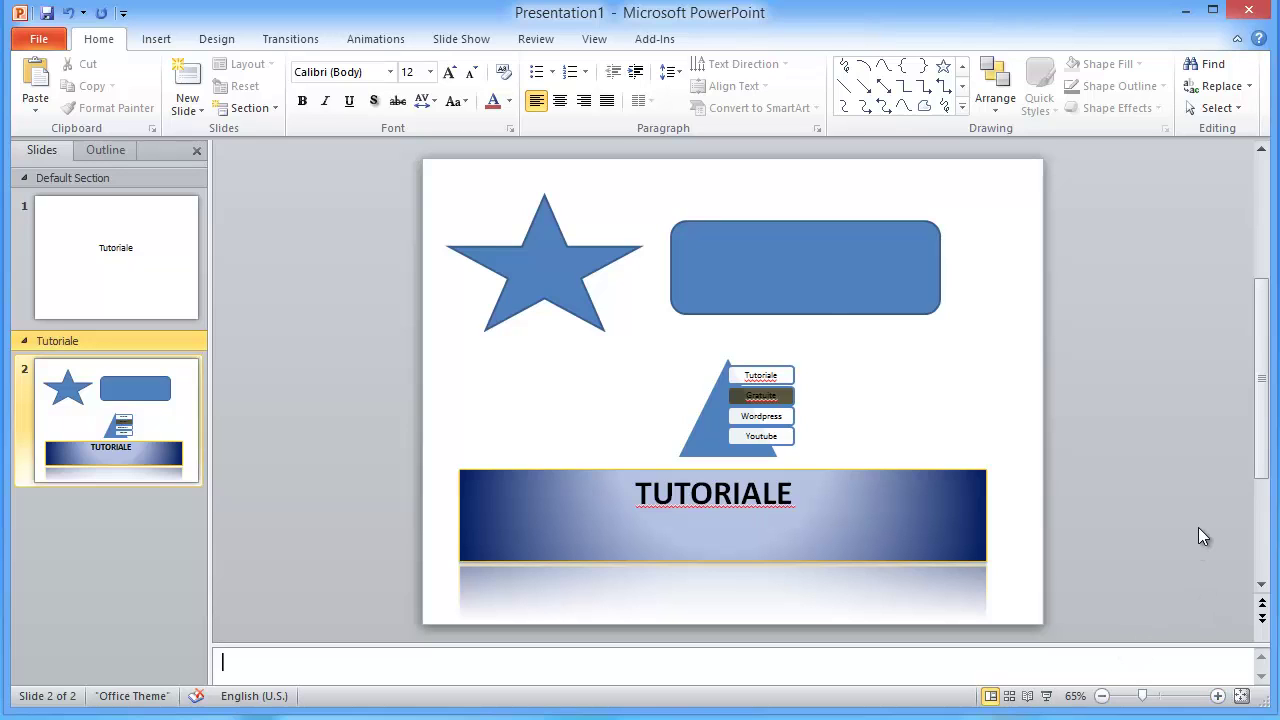
left_click(679, 37)
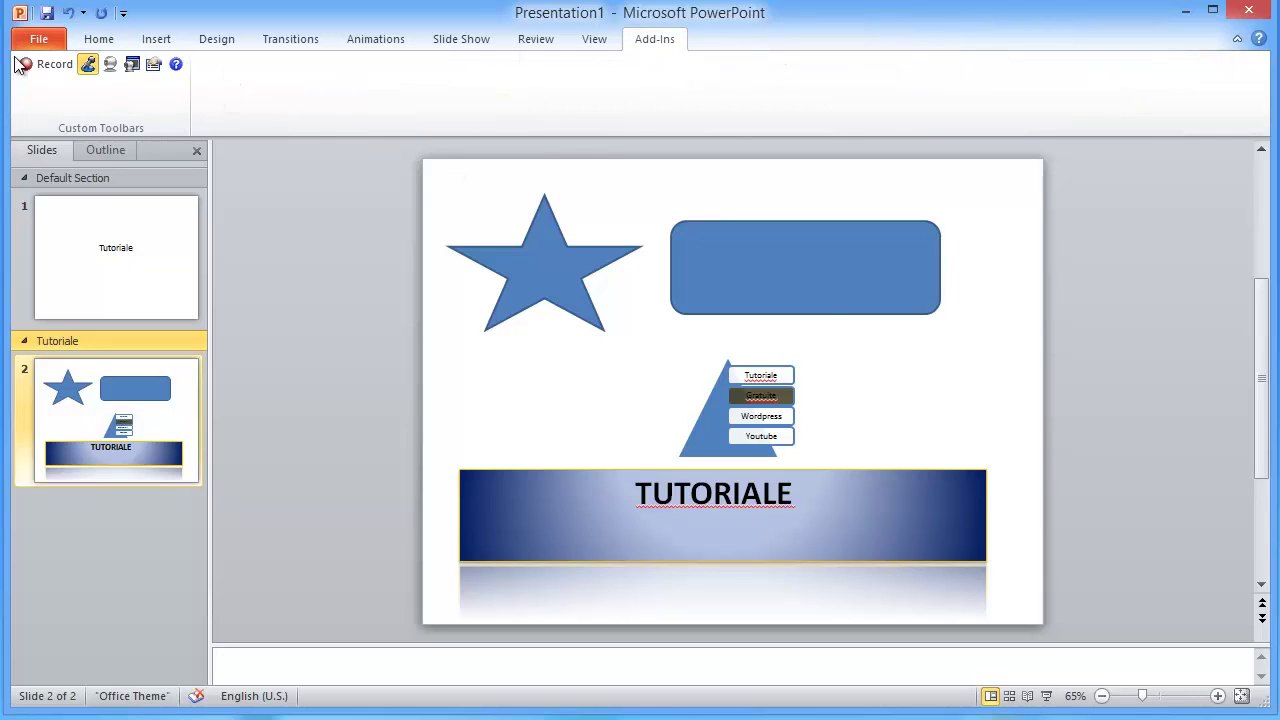
left_click(99, 39)
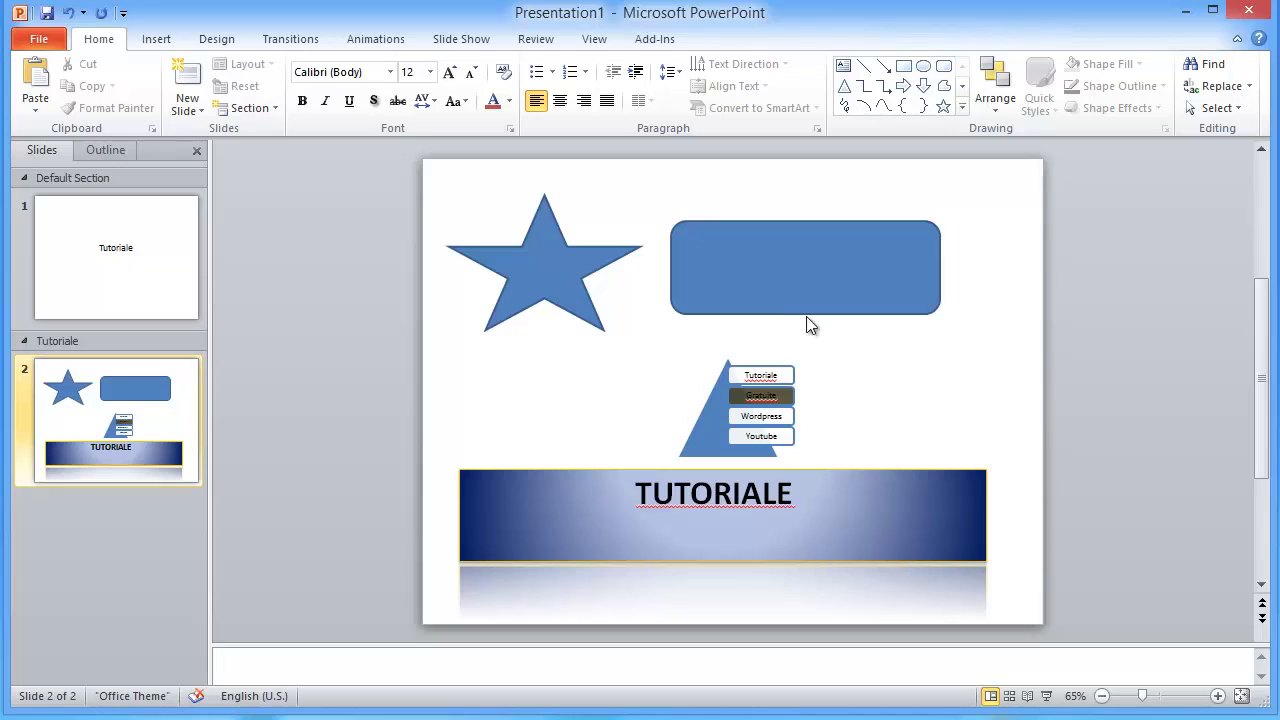
mouse_move(210, 333)
left_mouse_down()
mouse_move(273, 340)
mouse_move(262, 350)
mouse_move(287, 355)
mouse_move(217, 374)
left_mouse_up()
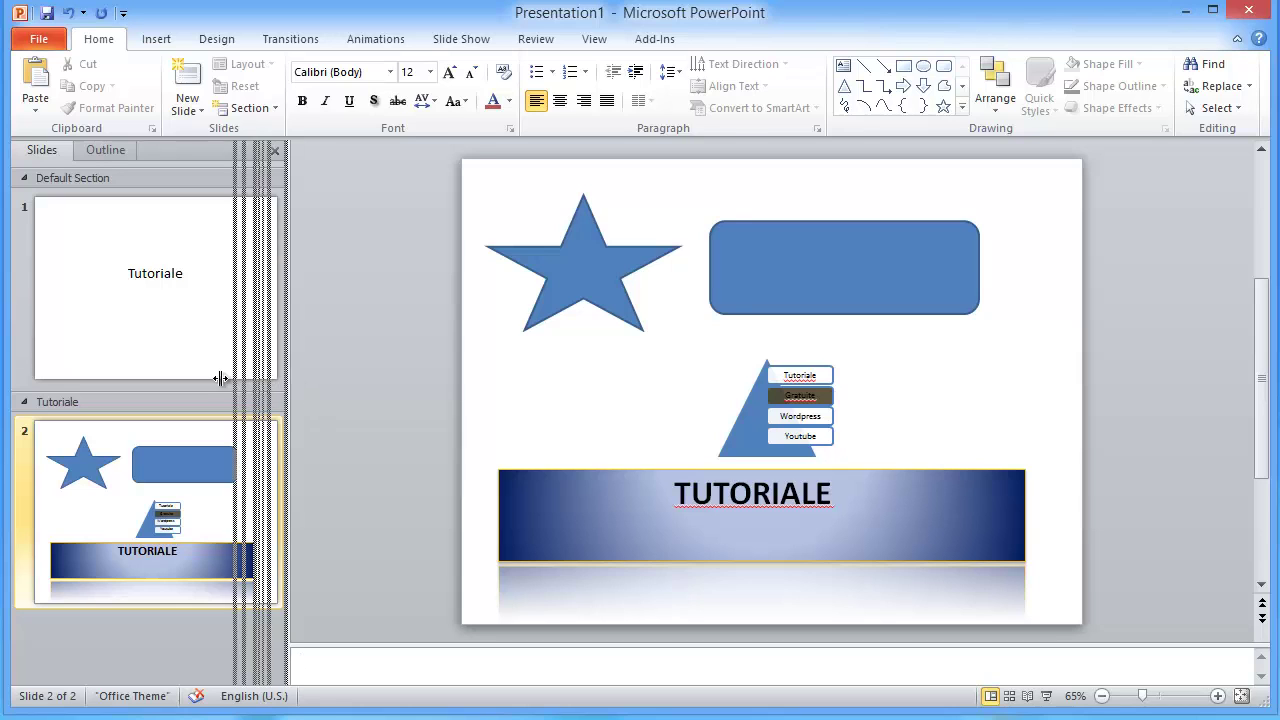
left_click(1009, 695)
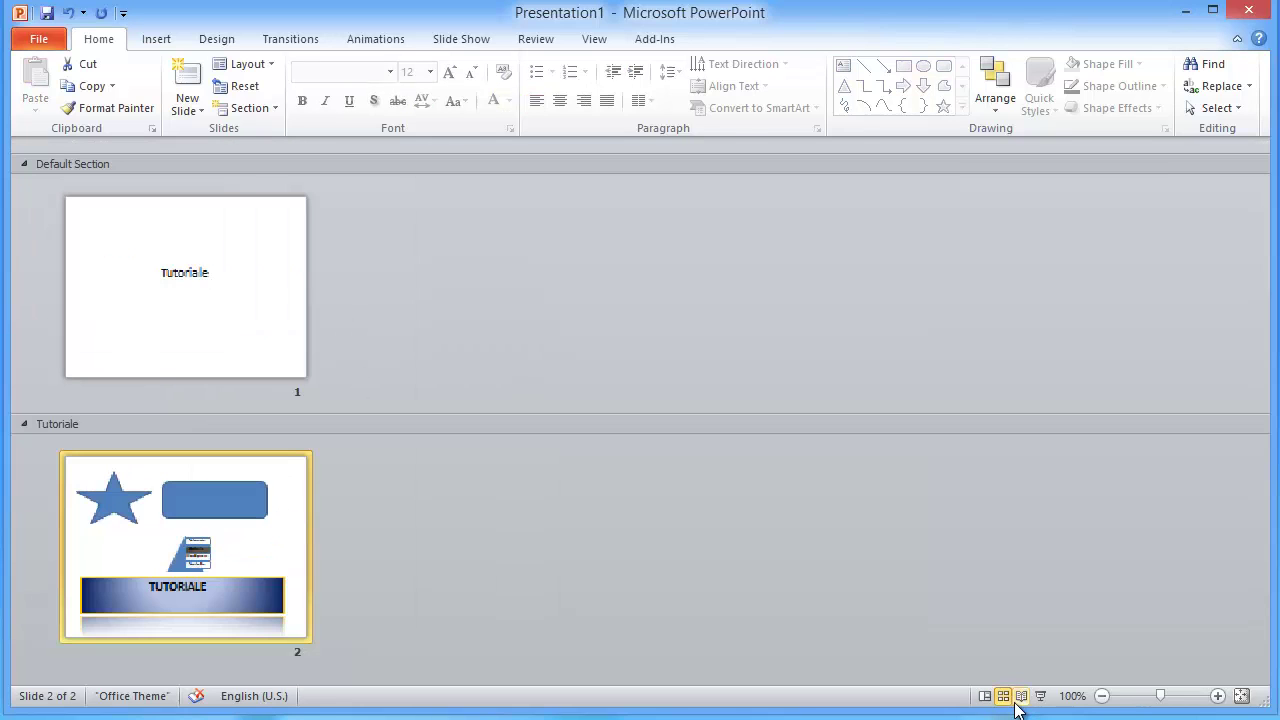
left_click(1021, 695)
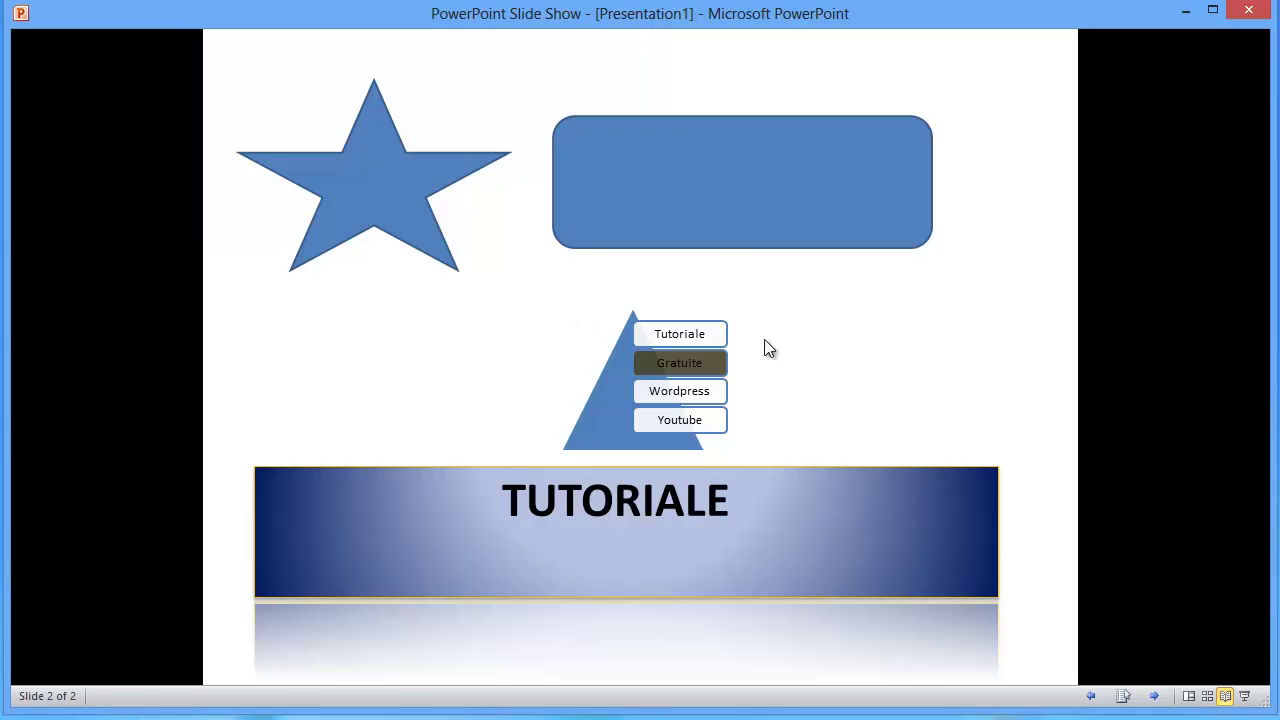
left_click(1153, 697)
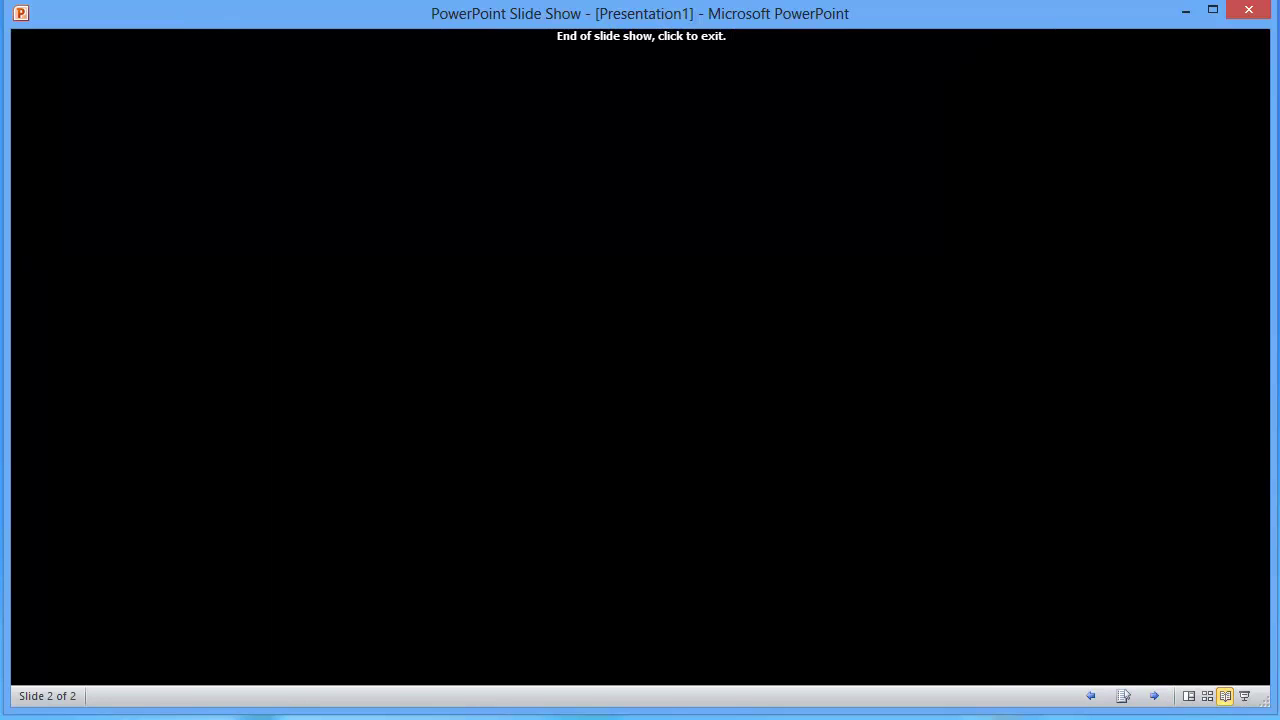
left_click(1153, 697)
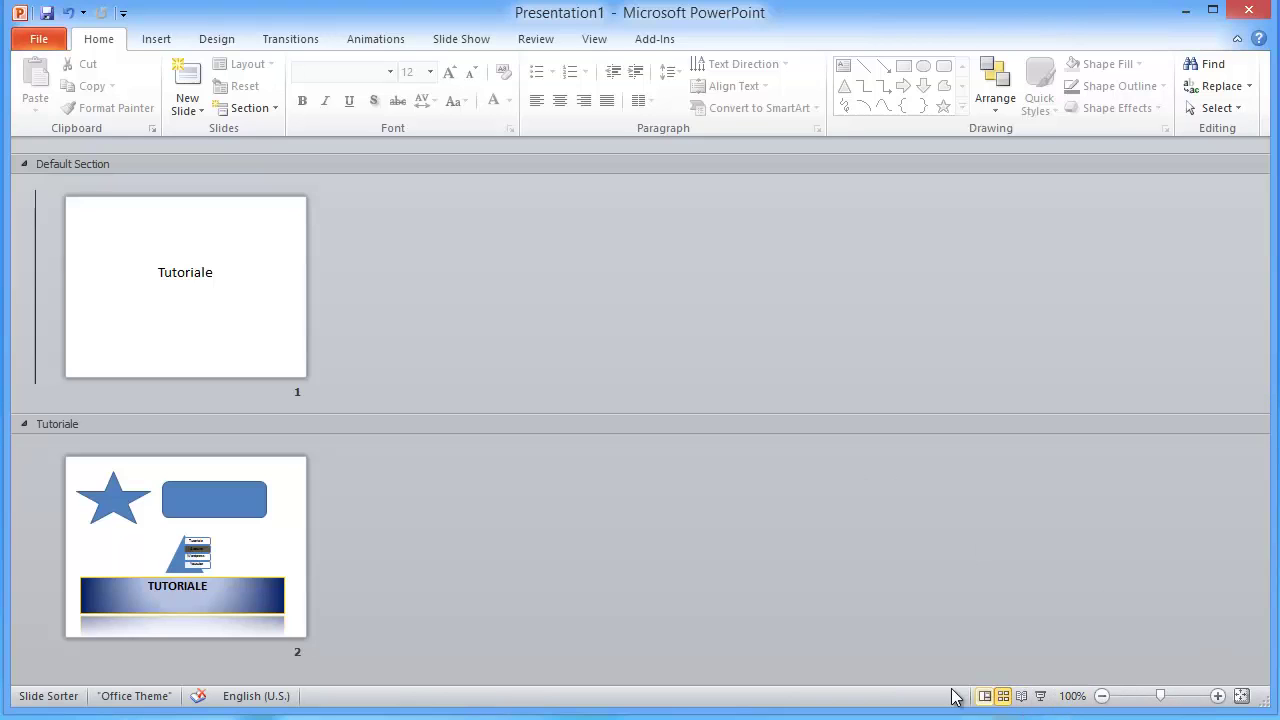
left_click(1040, 698)
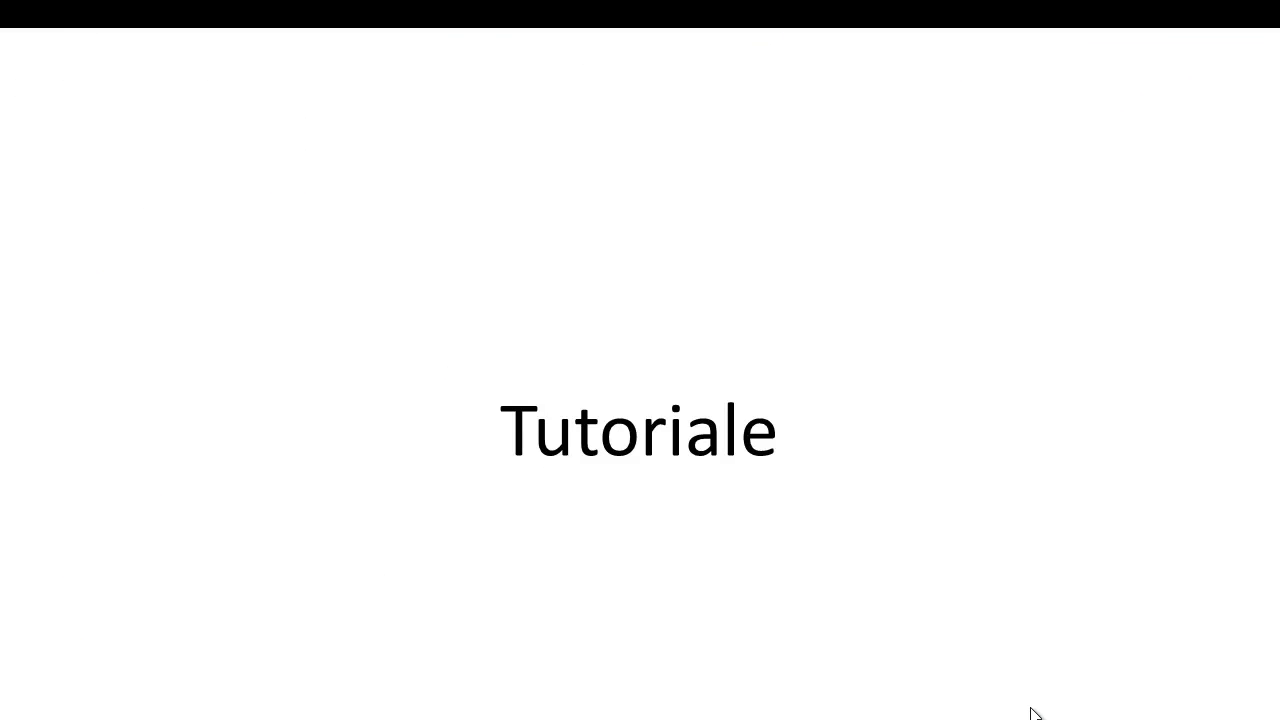
left_click(1035, 713)
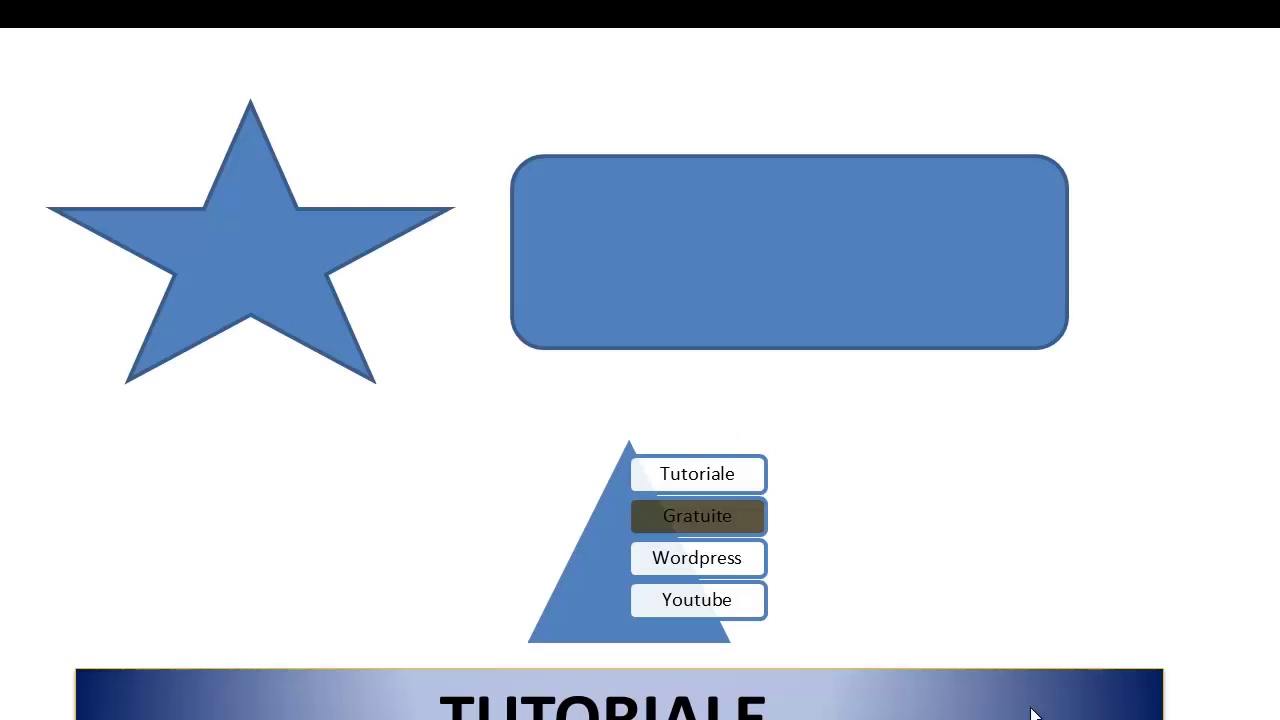
key("Escape")
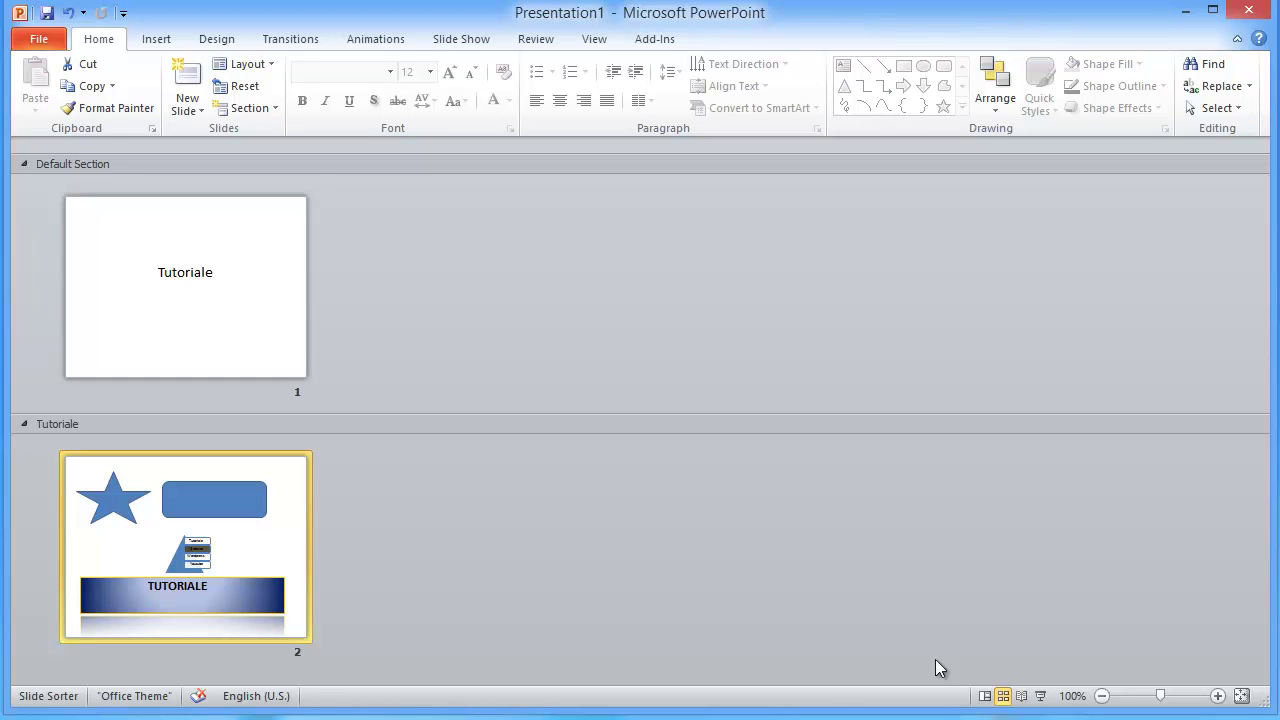
left_click(986, 696)
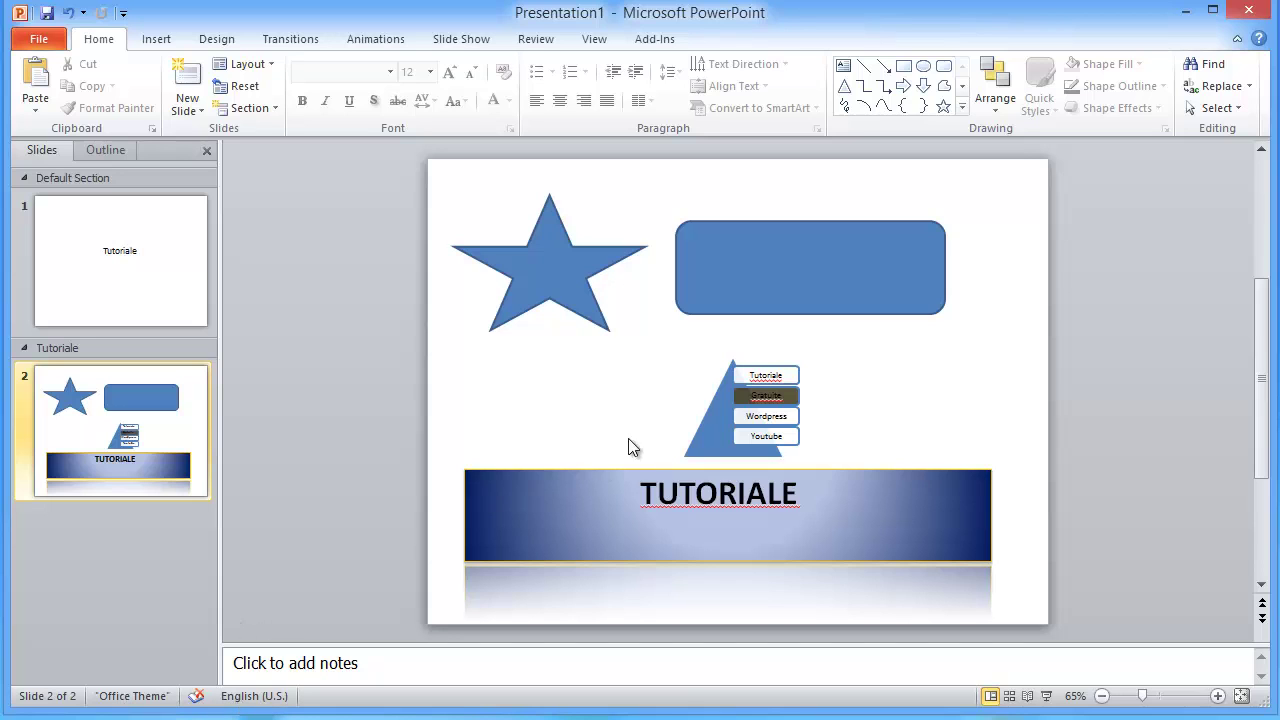
Set TUTORIALE's proofing language to Romanian with spelling unchecked, and confirm Romanian as default.
left_click(710, 495)
left_click(258, 698)
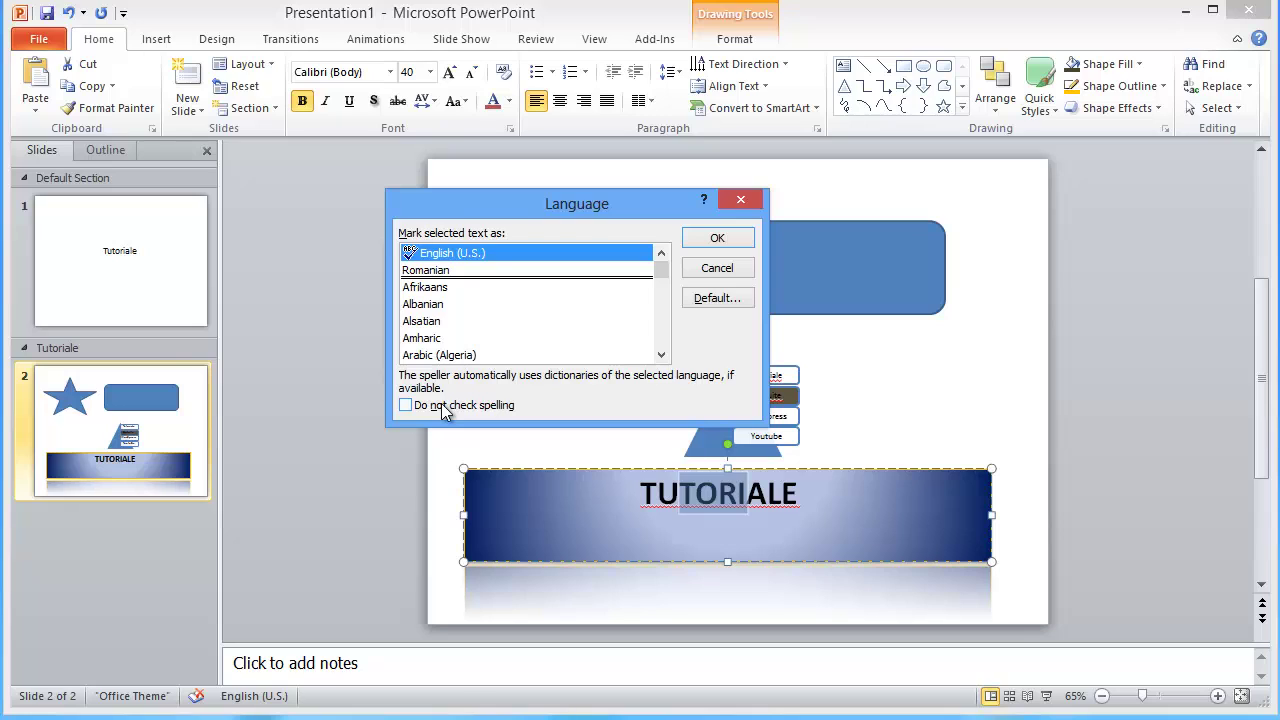
left_click(444, 408)
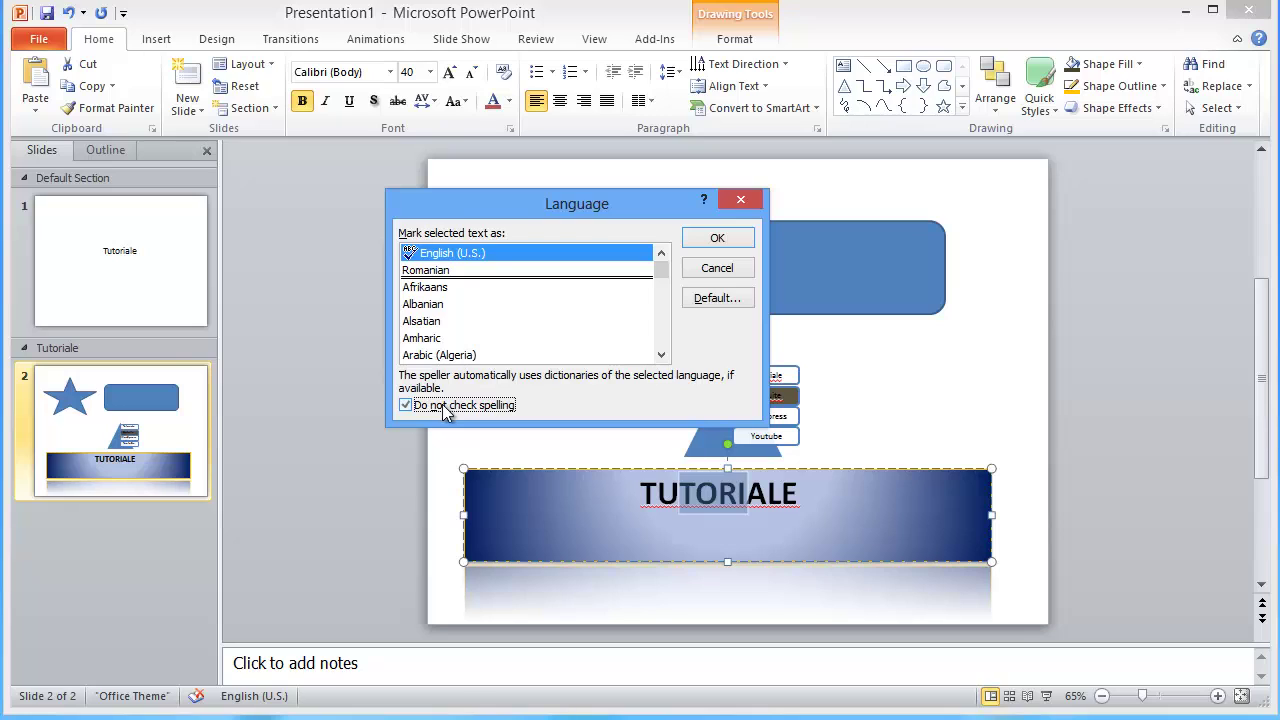
left_click(447, 272)
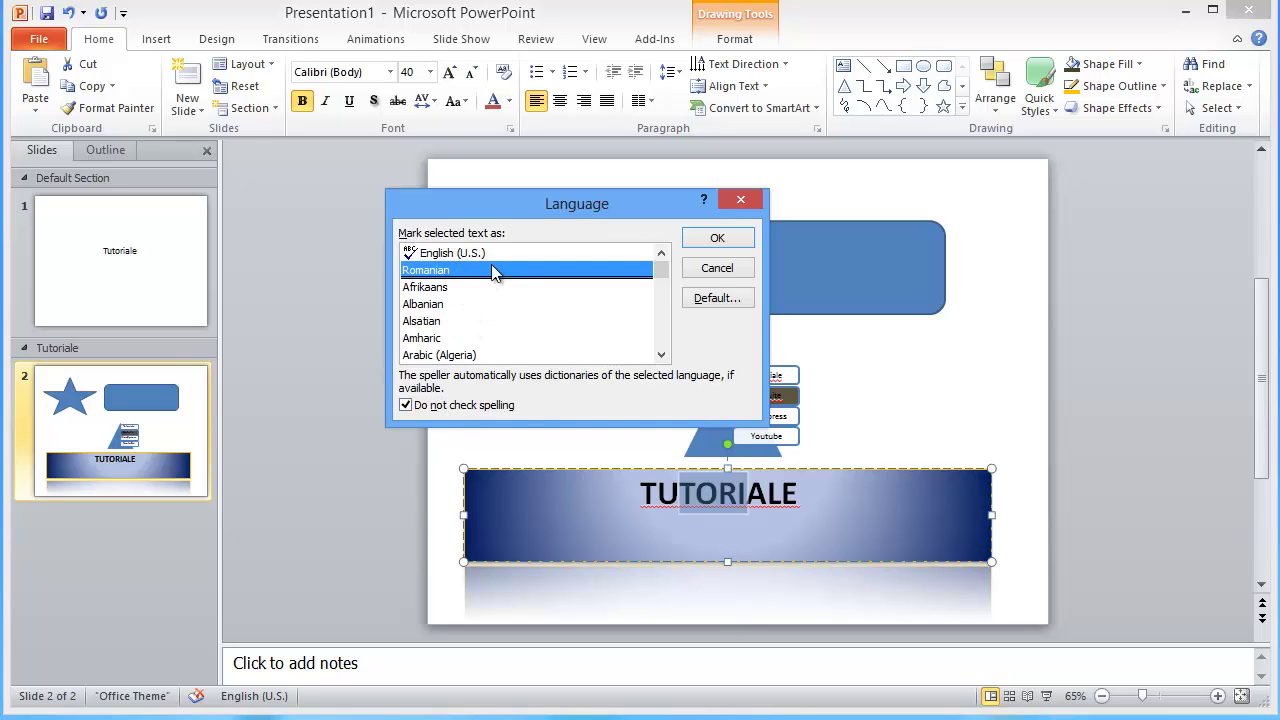
left_click(729, 298)
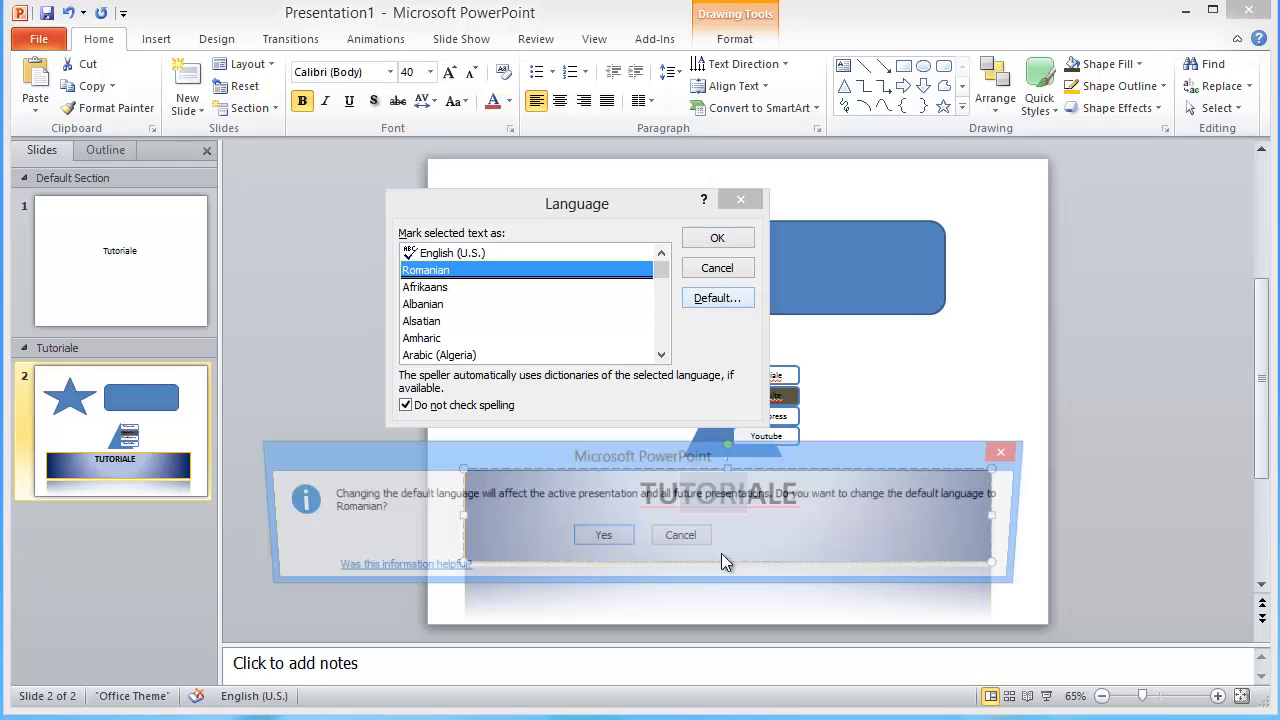
left_click_drag(427, 452, 427, 250)
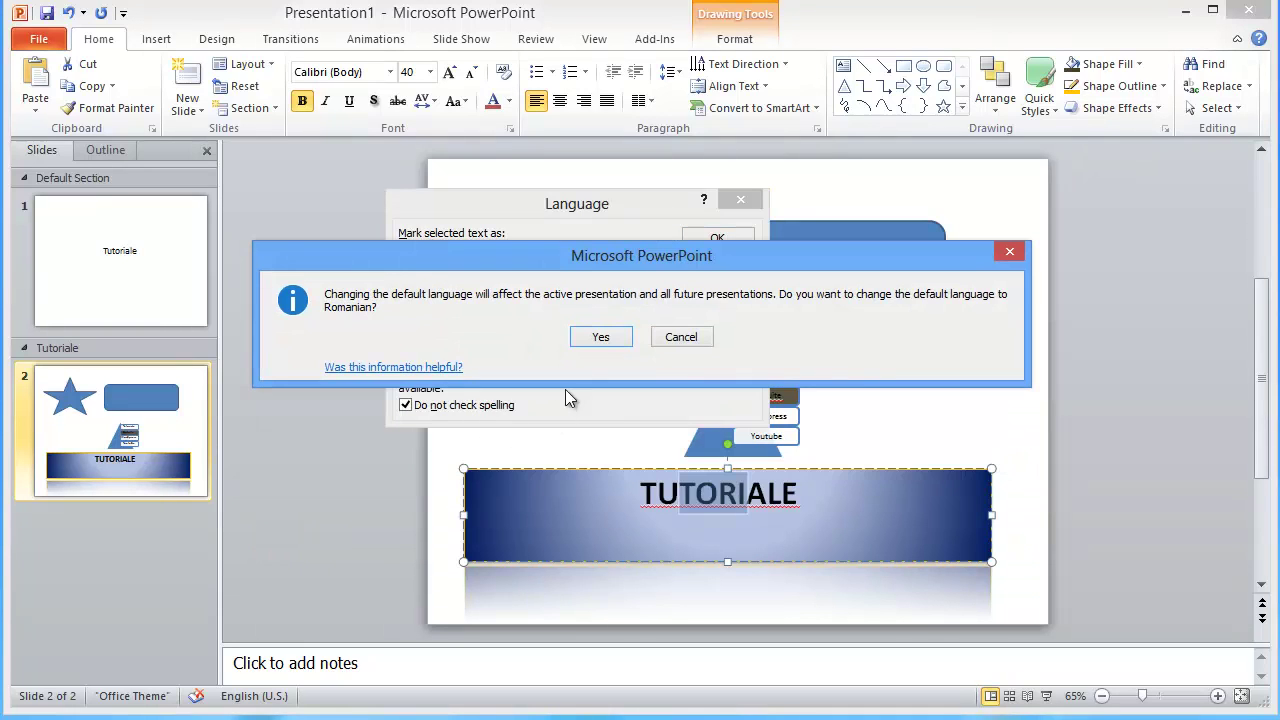
left_click(601, 336)
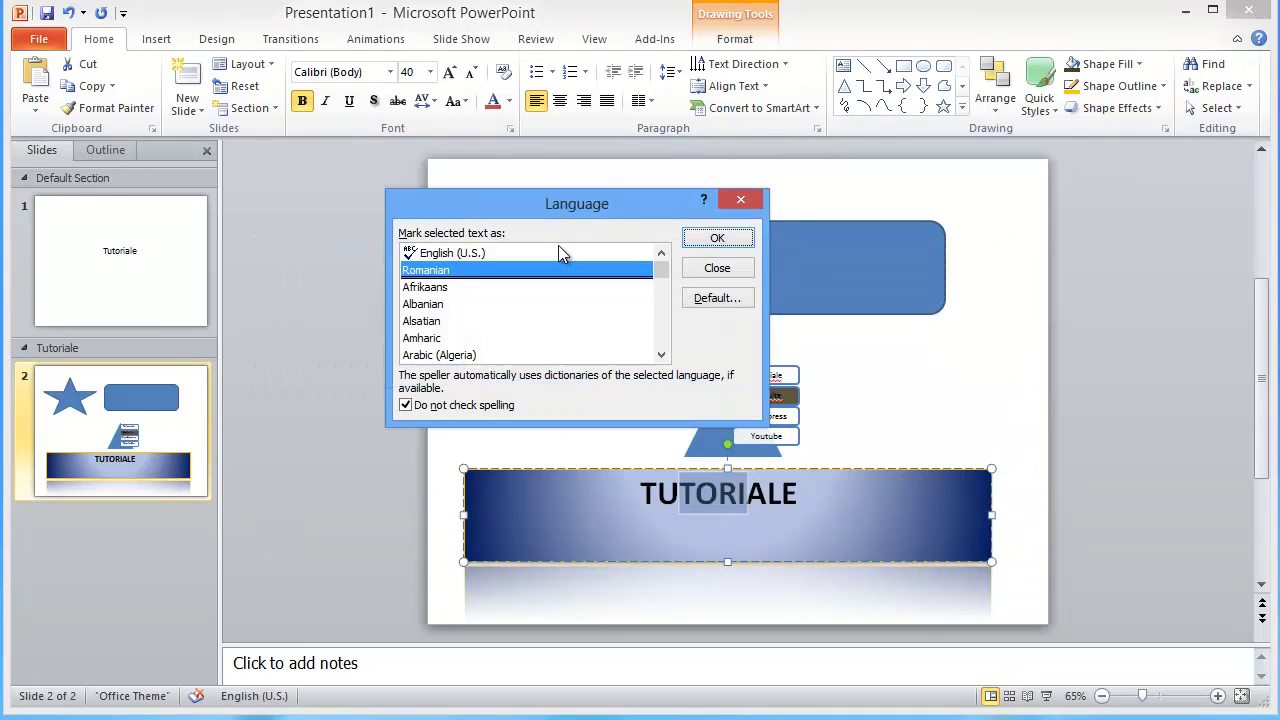
left_click(717, 239)
left_click(355, 464)
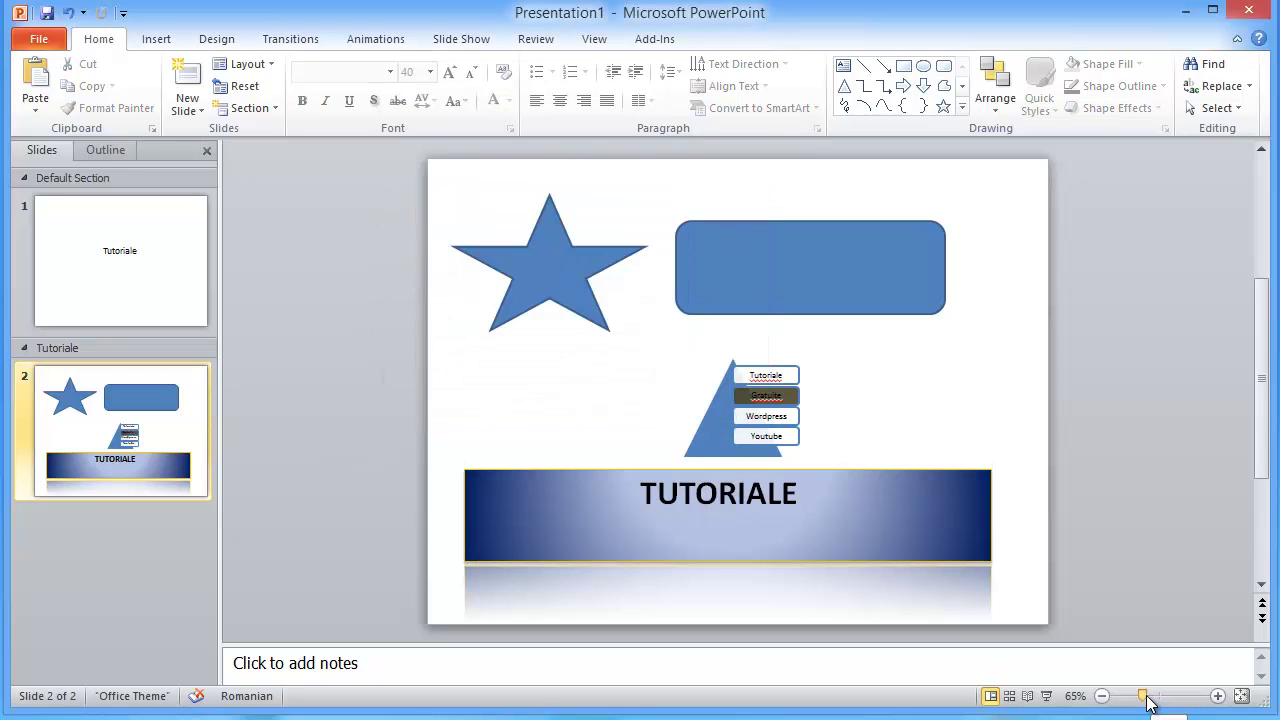
left_click_drag(1143, 696, 1218, 697)
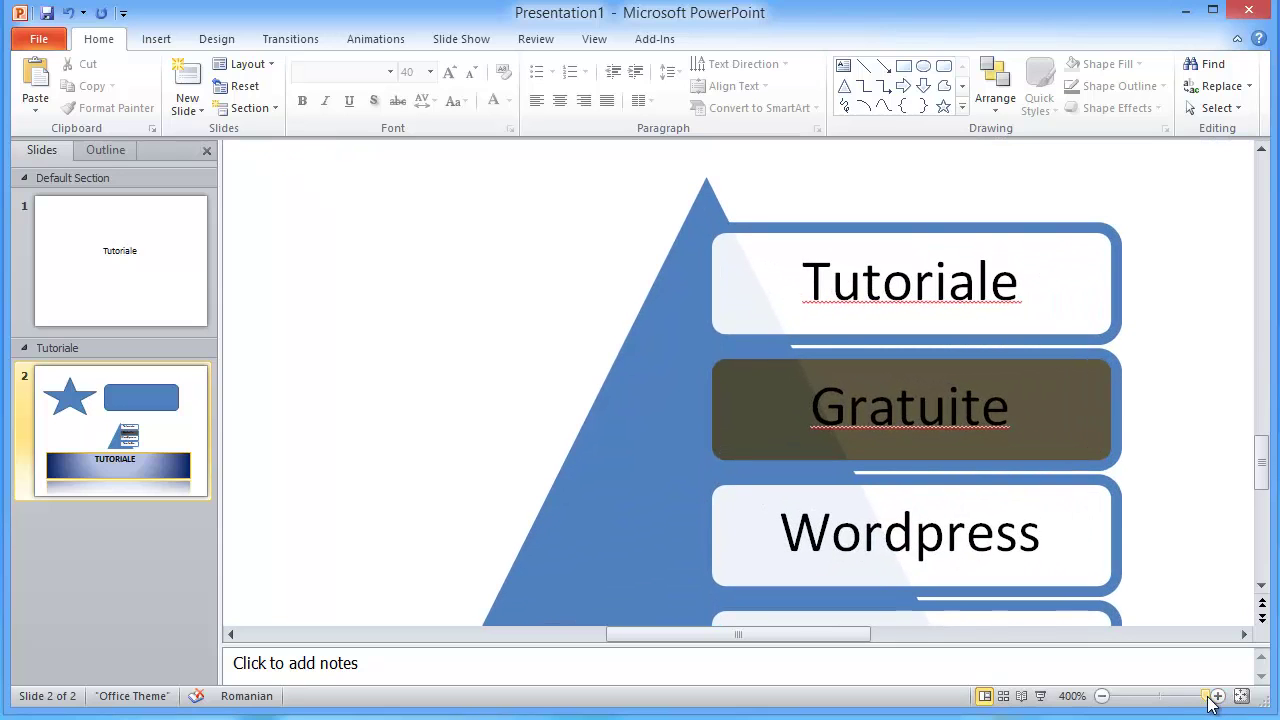
left_click(1157, 698)
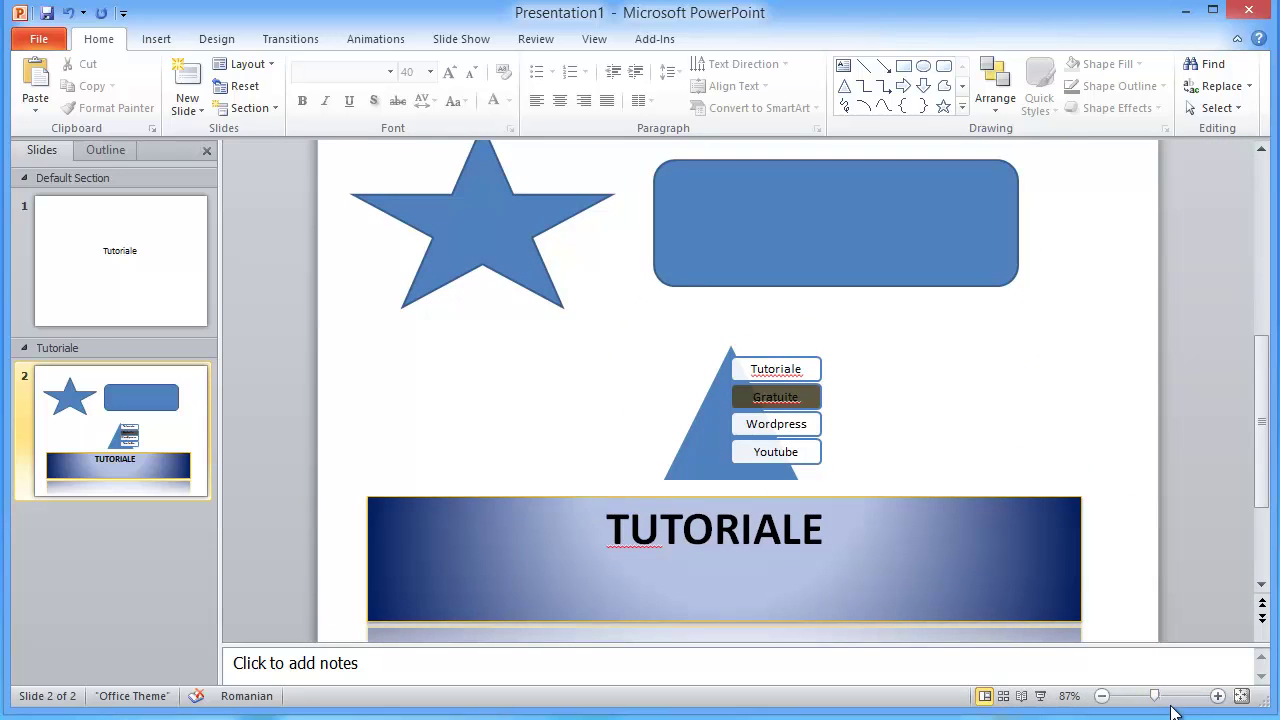
left_click_drag(1156, 698, 1145, 698)
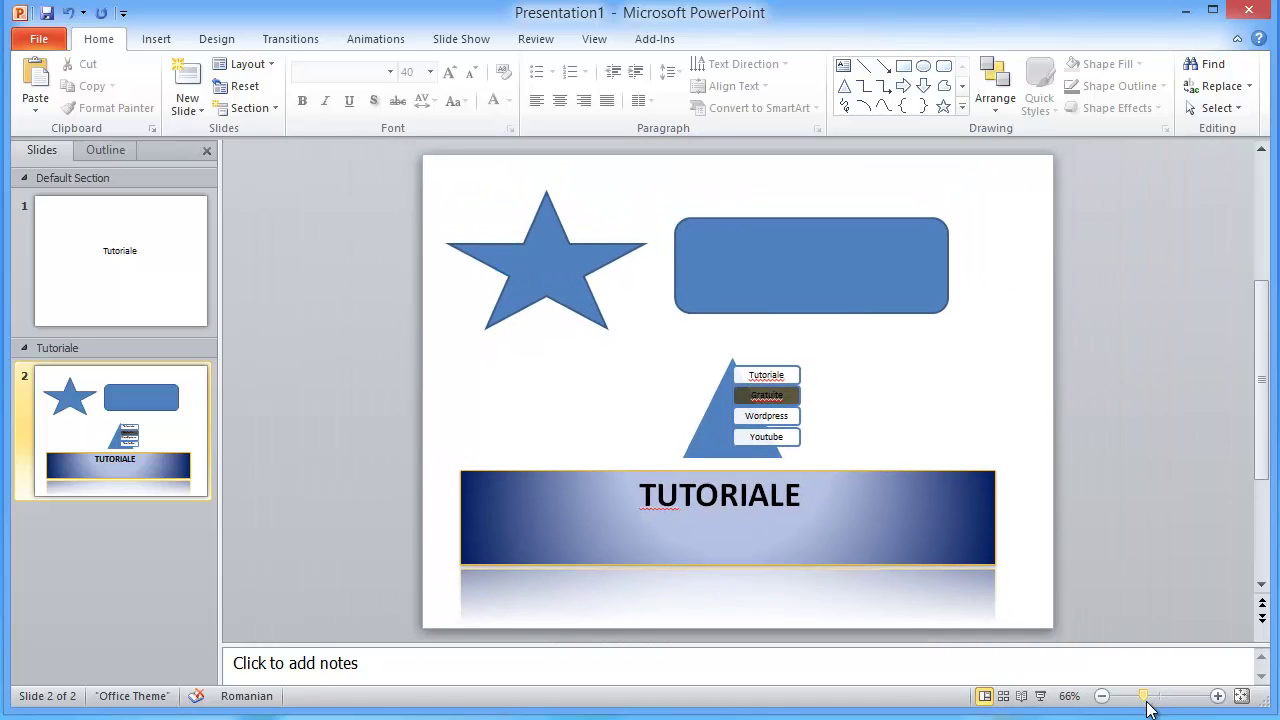
left_click(1247, 699)
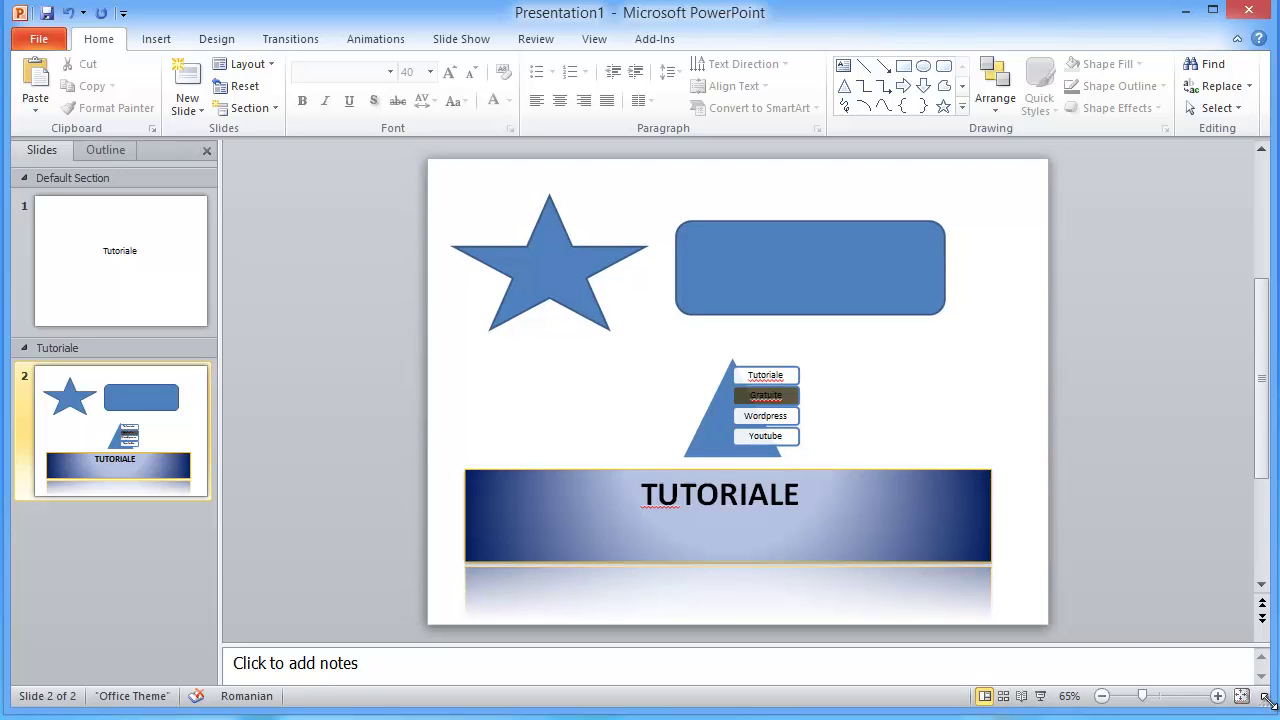
left_click_drag(1267, 707, 1266, 707)
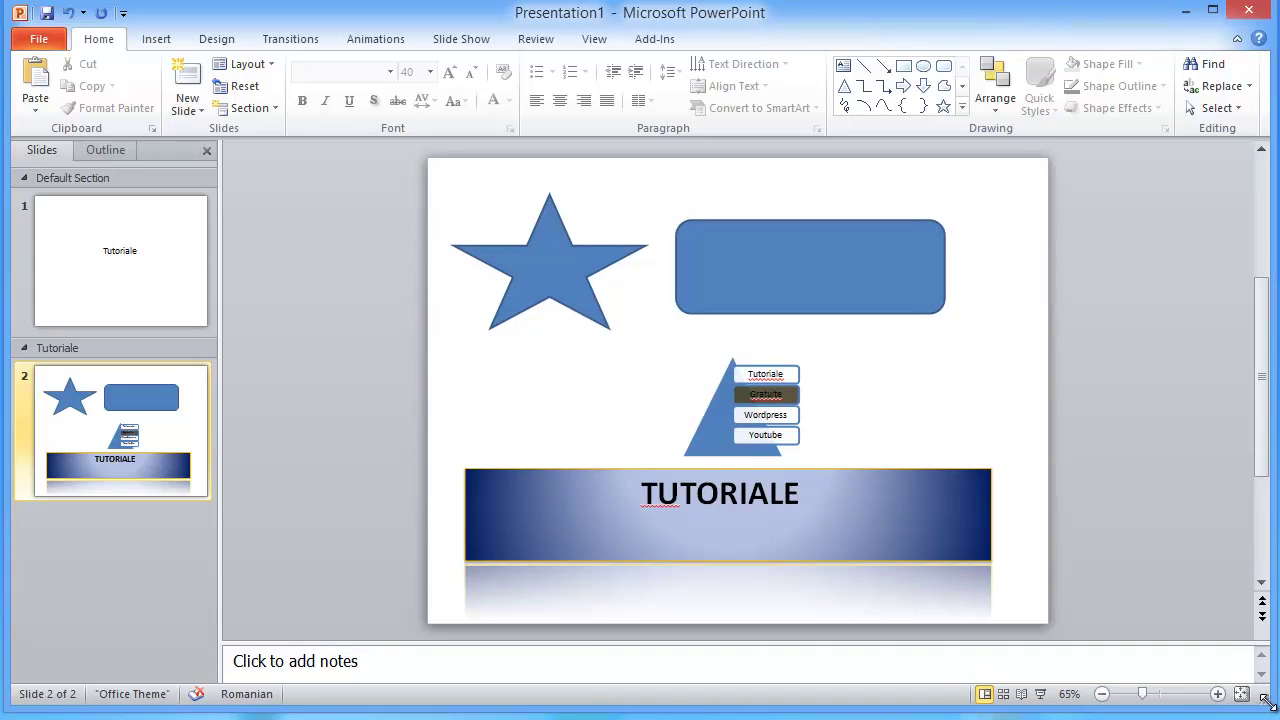
left_click(66, 18)
left_click(86, 13)
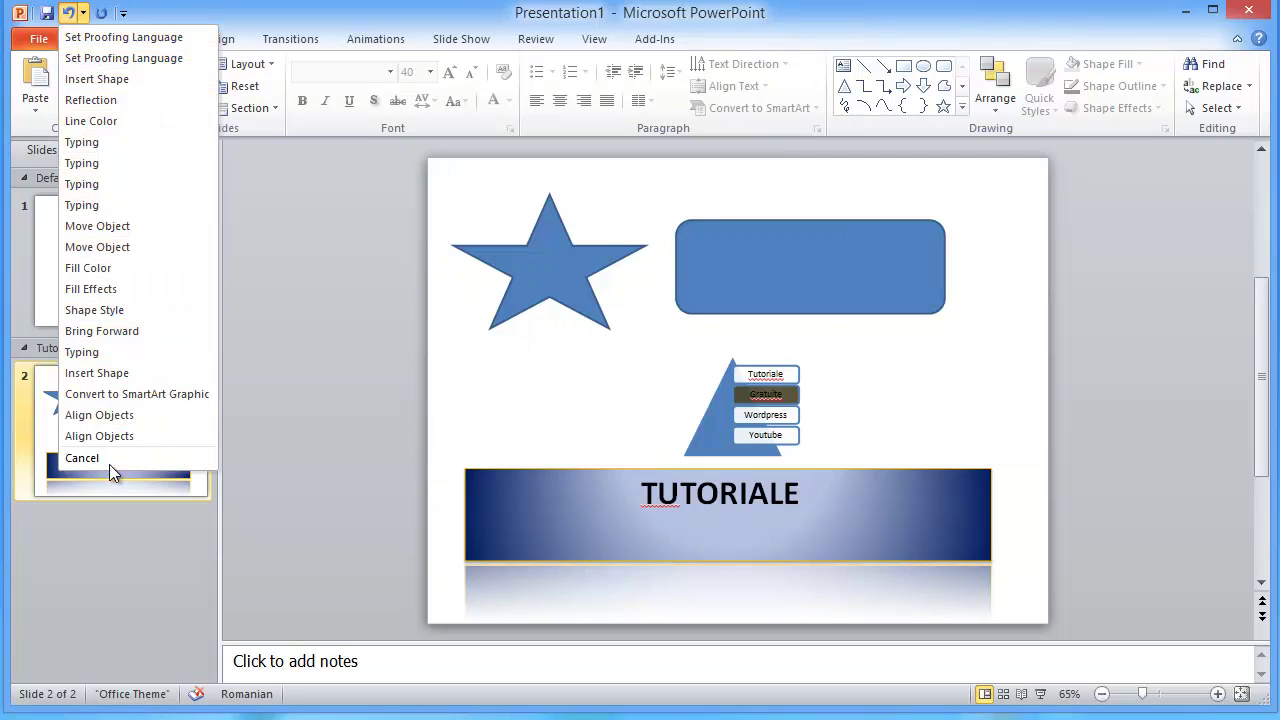
left_click(307, 196)
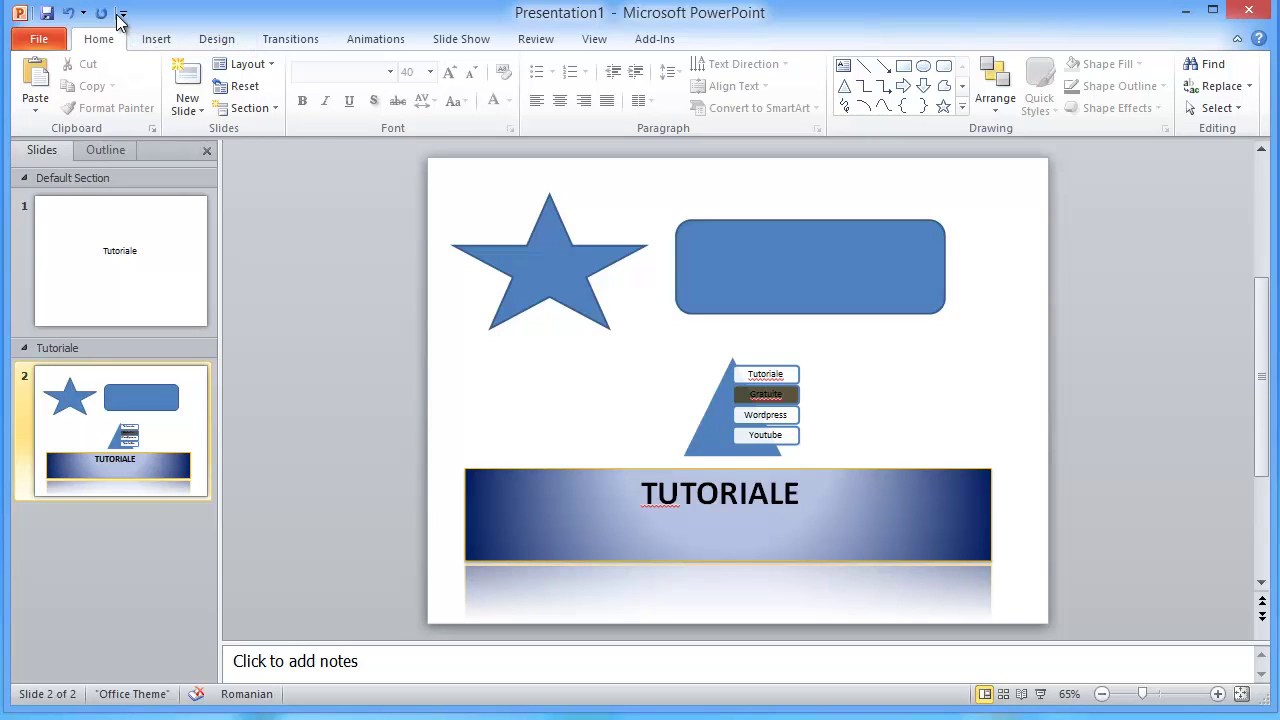
left_click(122, 13)
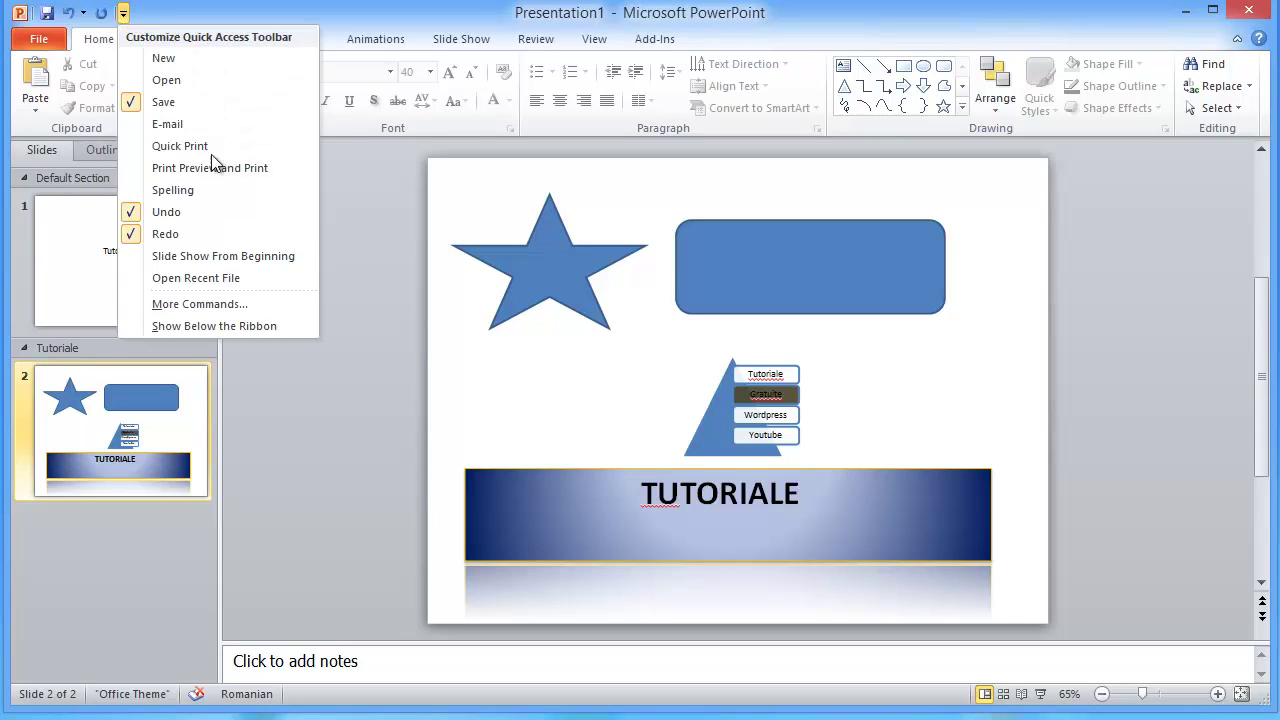
left_click(333, 445)
left_click(122, 14)
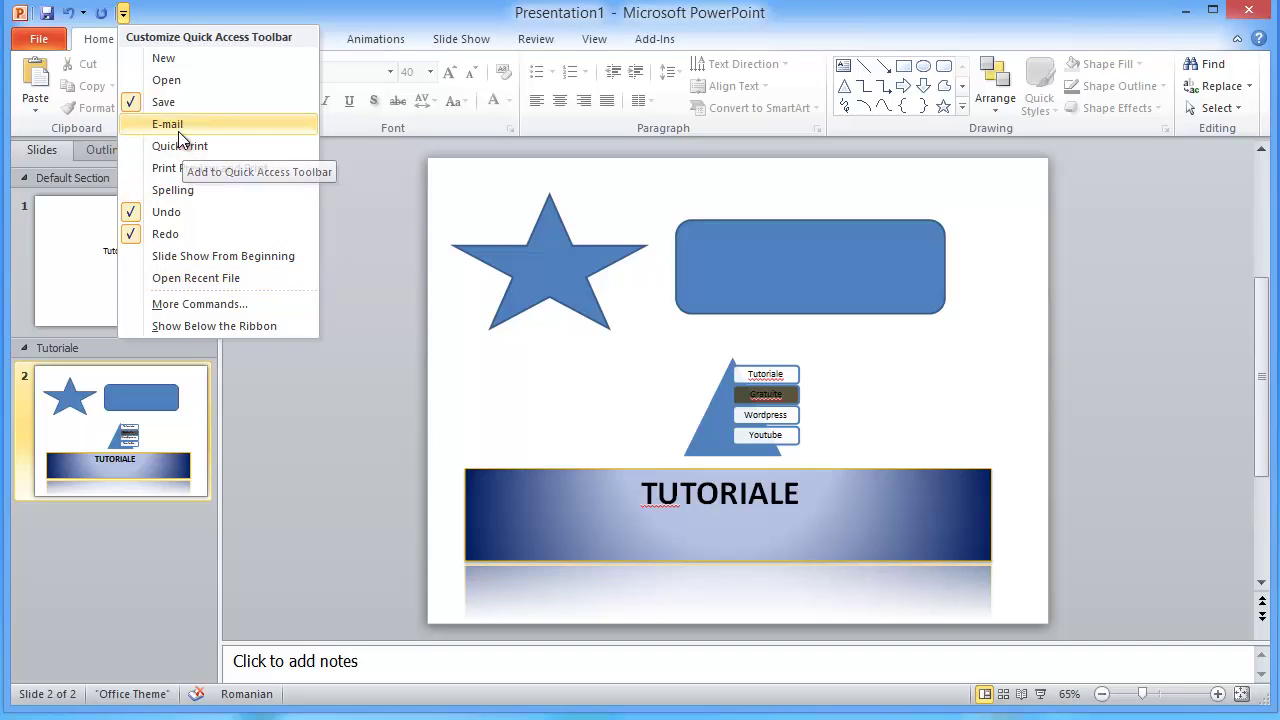
left_click(277, 395)
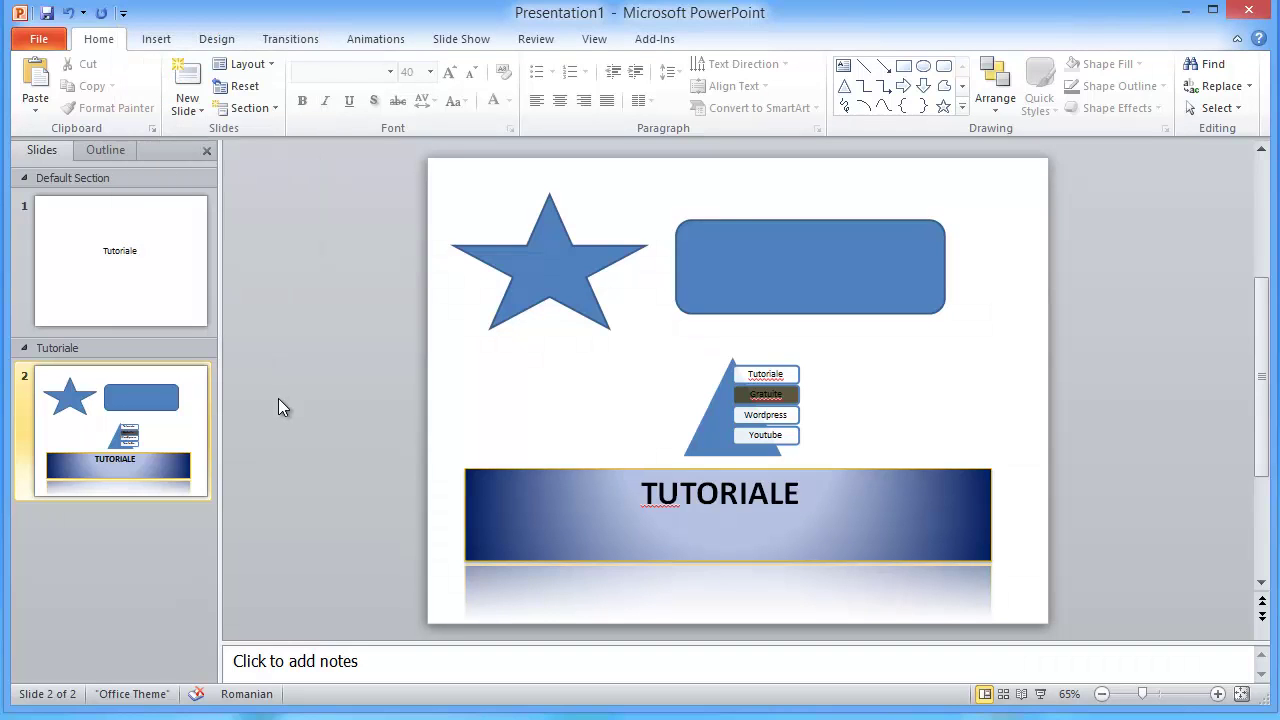